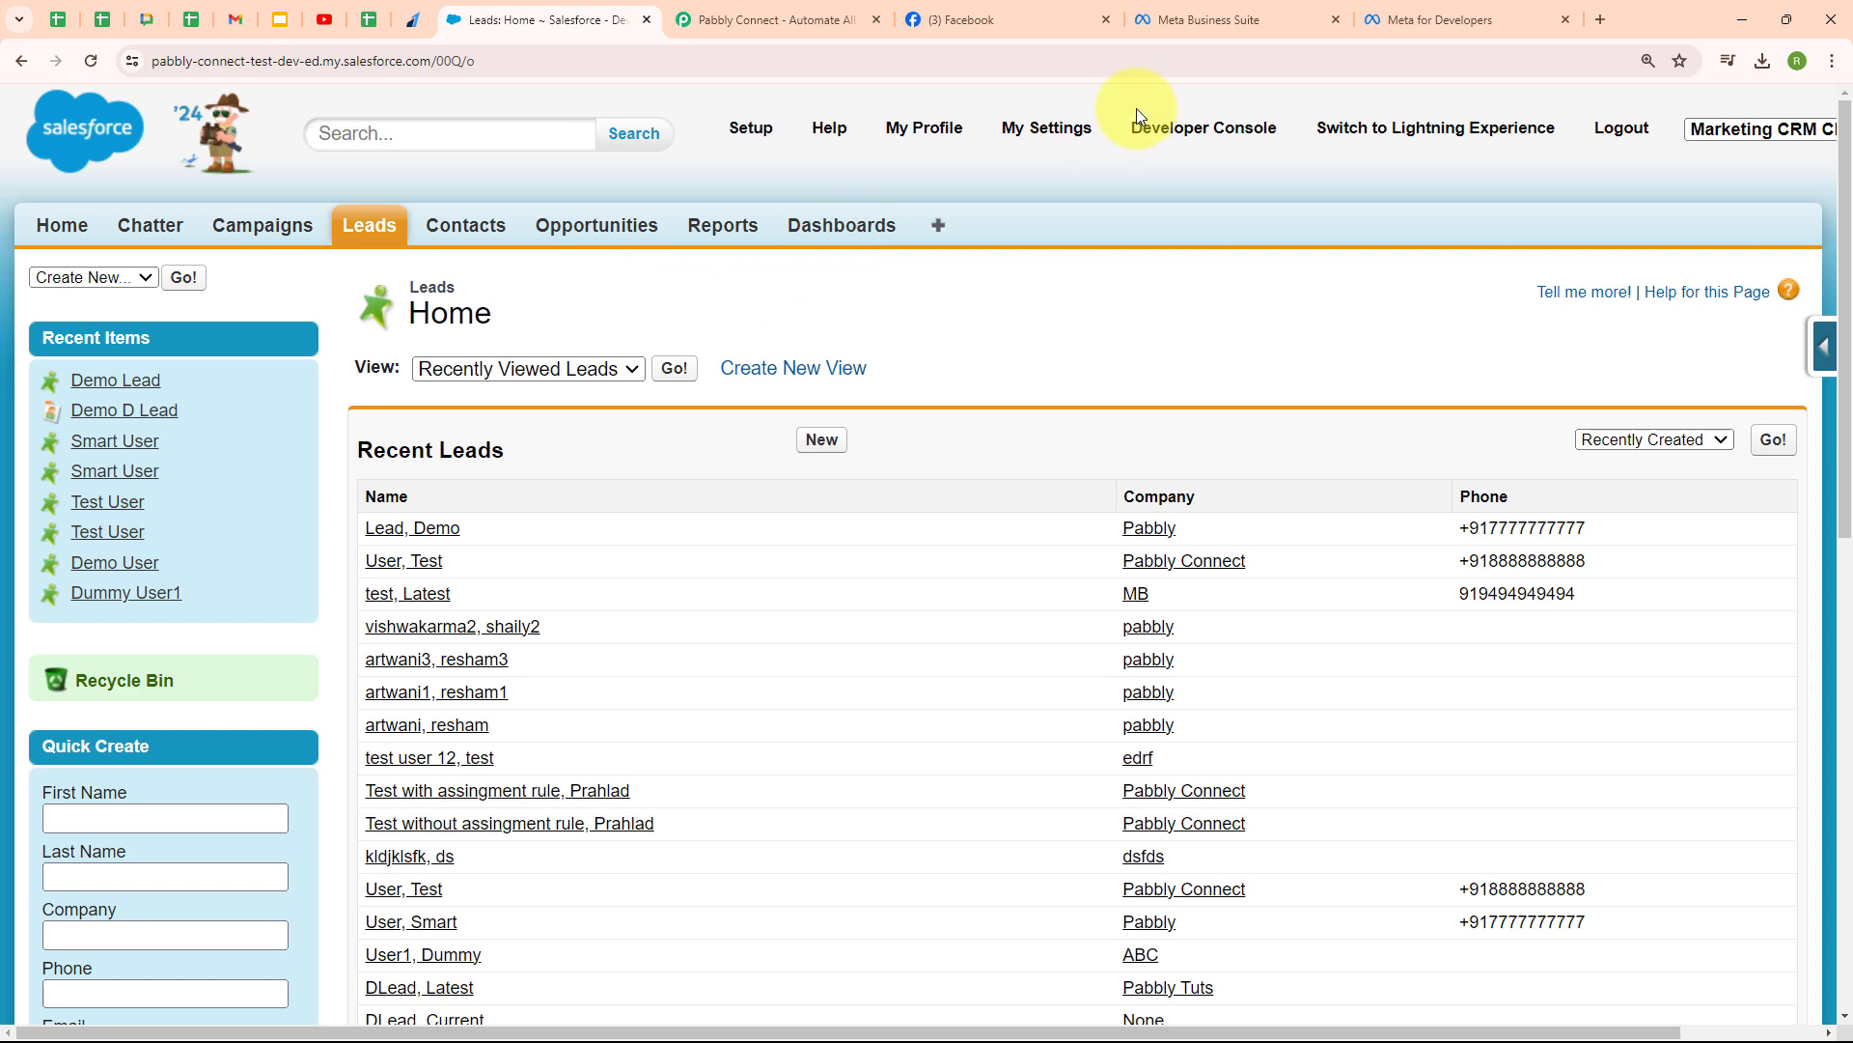
- Switch from the Salesforce Leads list to the Pabbly Connect website
left_click(836, 9)
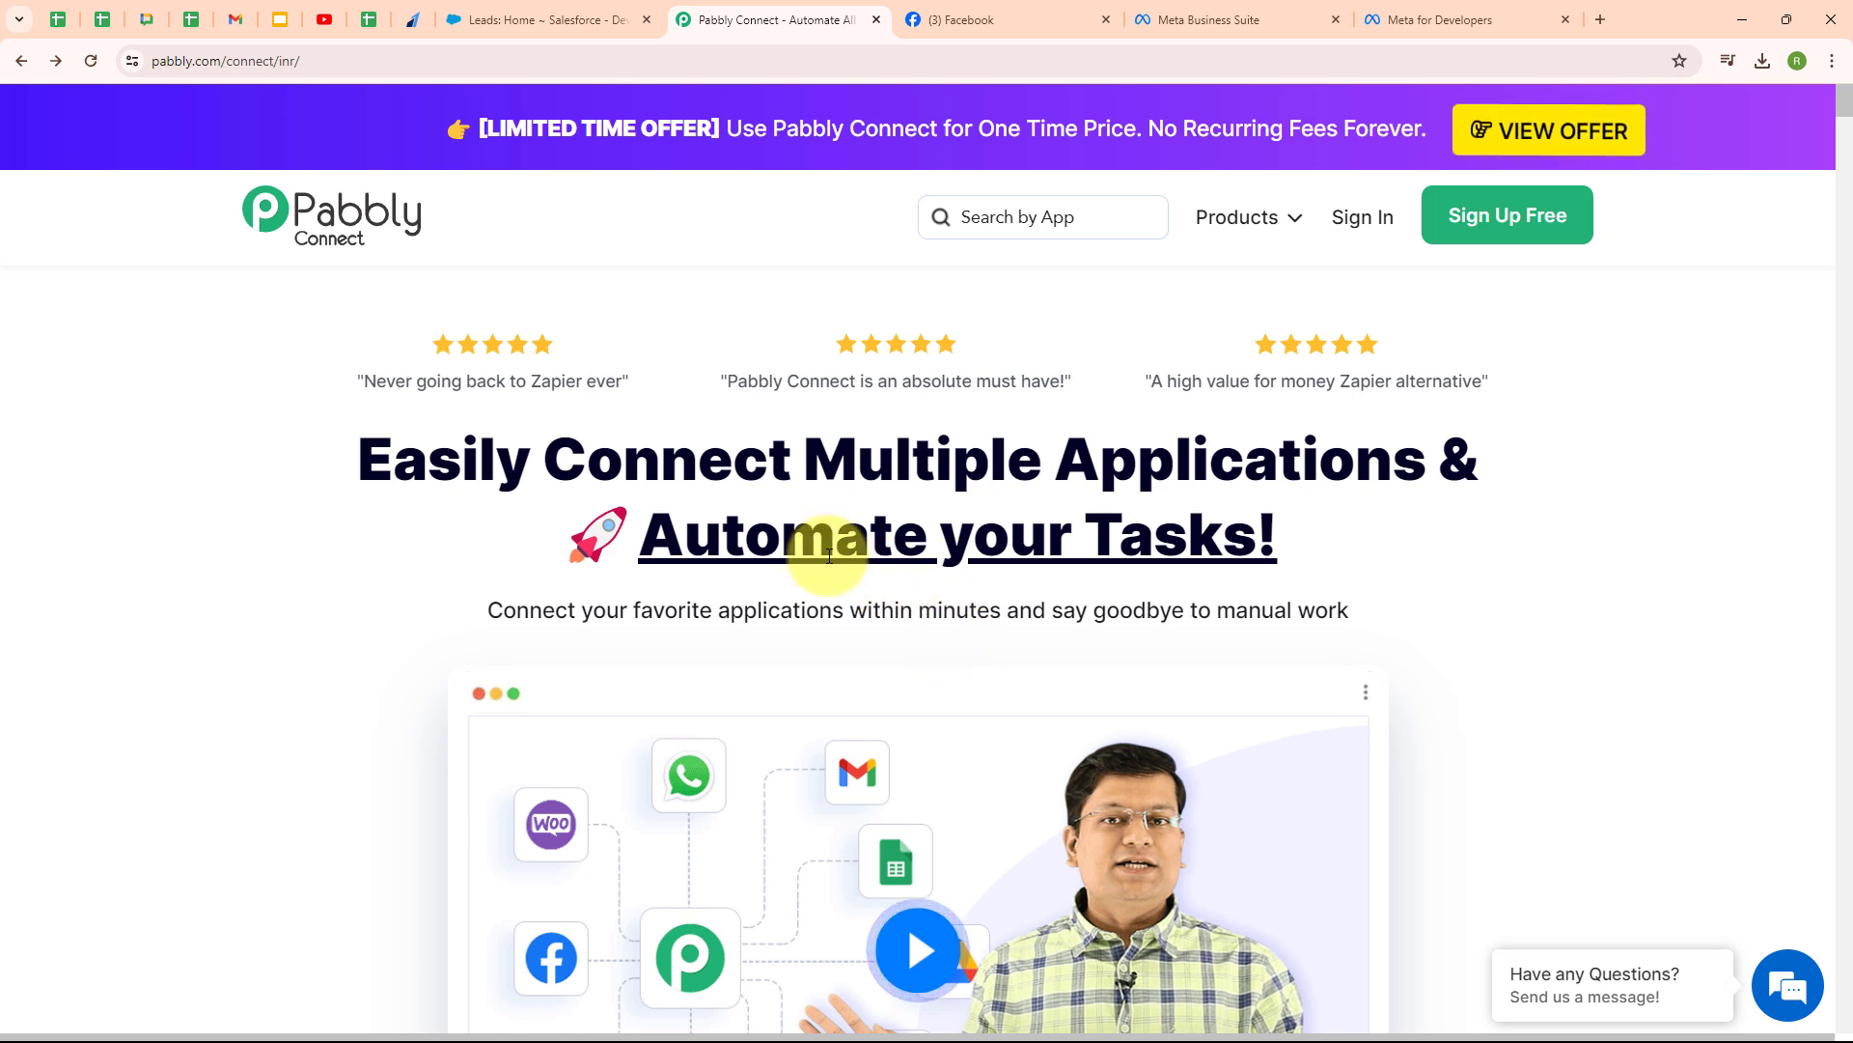
- Sign in and launch Pabbly Connect from the All Pabbly Apps page
left_click(407, 65)
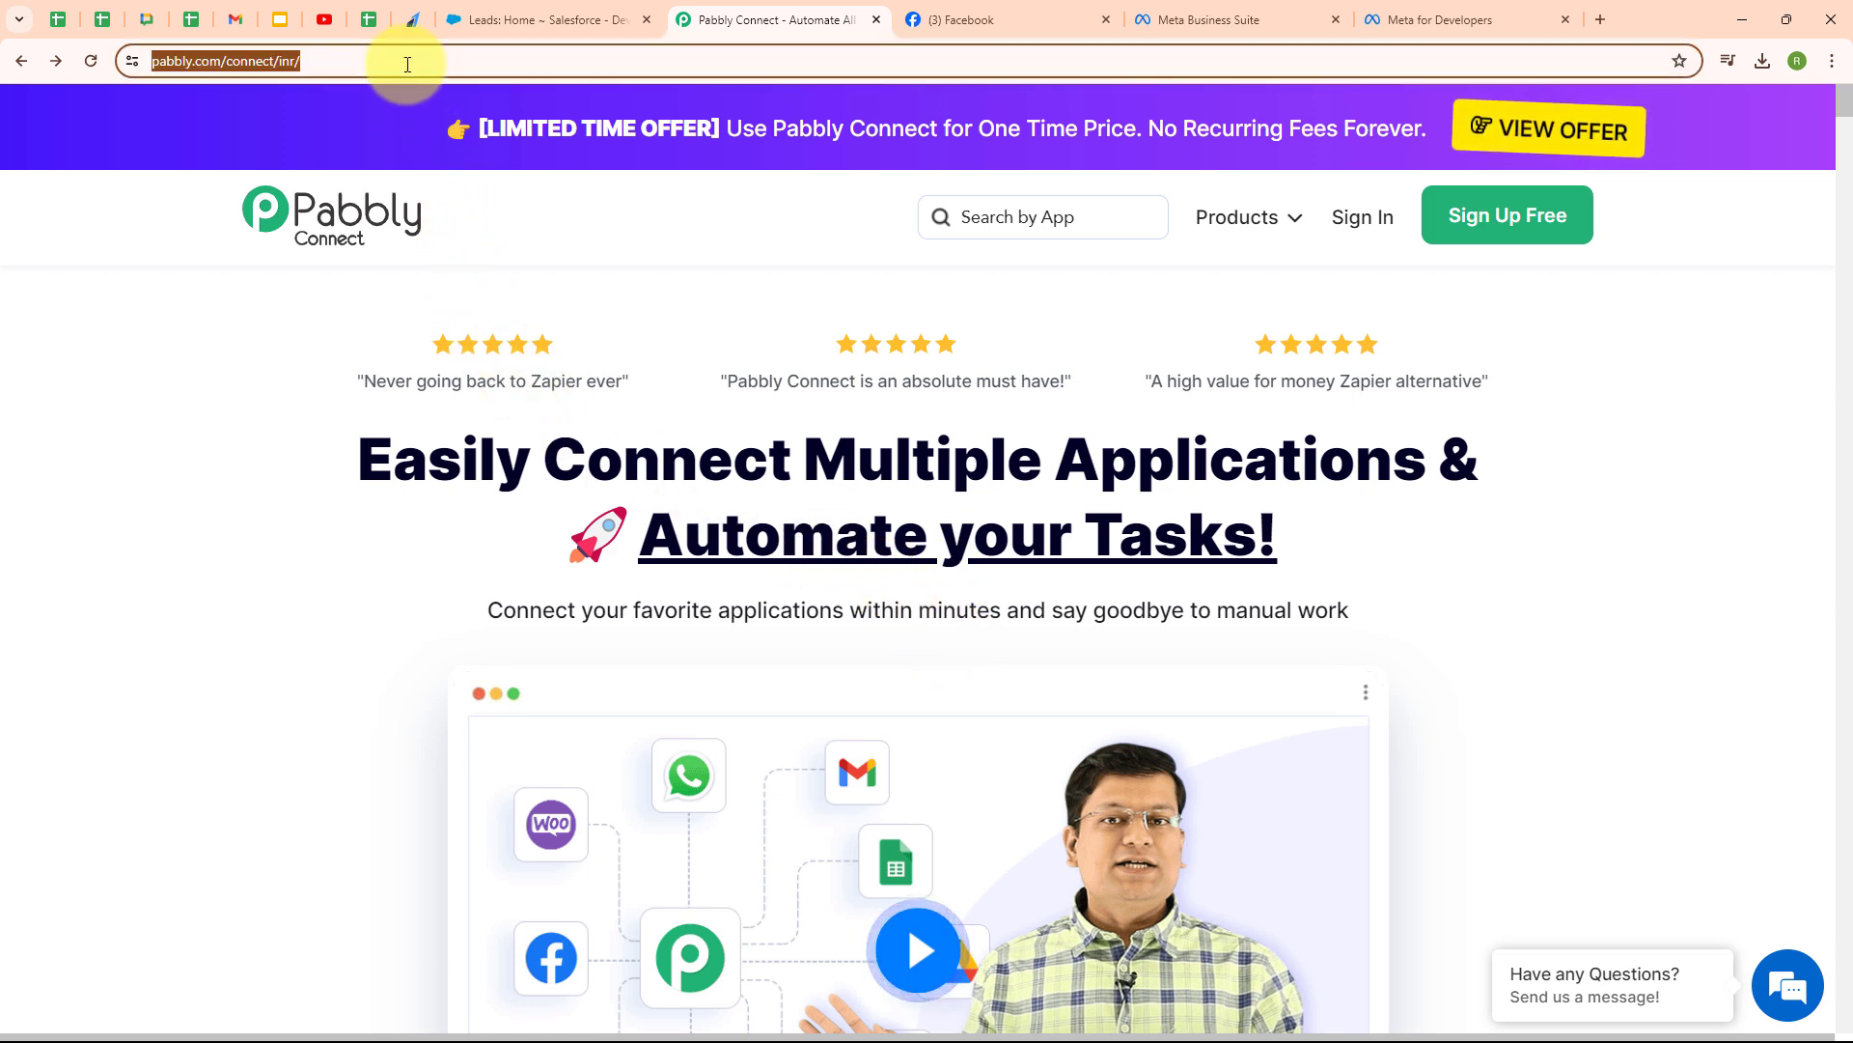
left_click(529, 236)
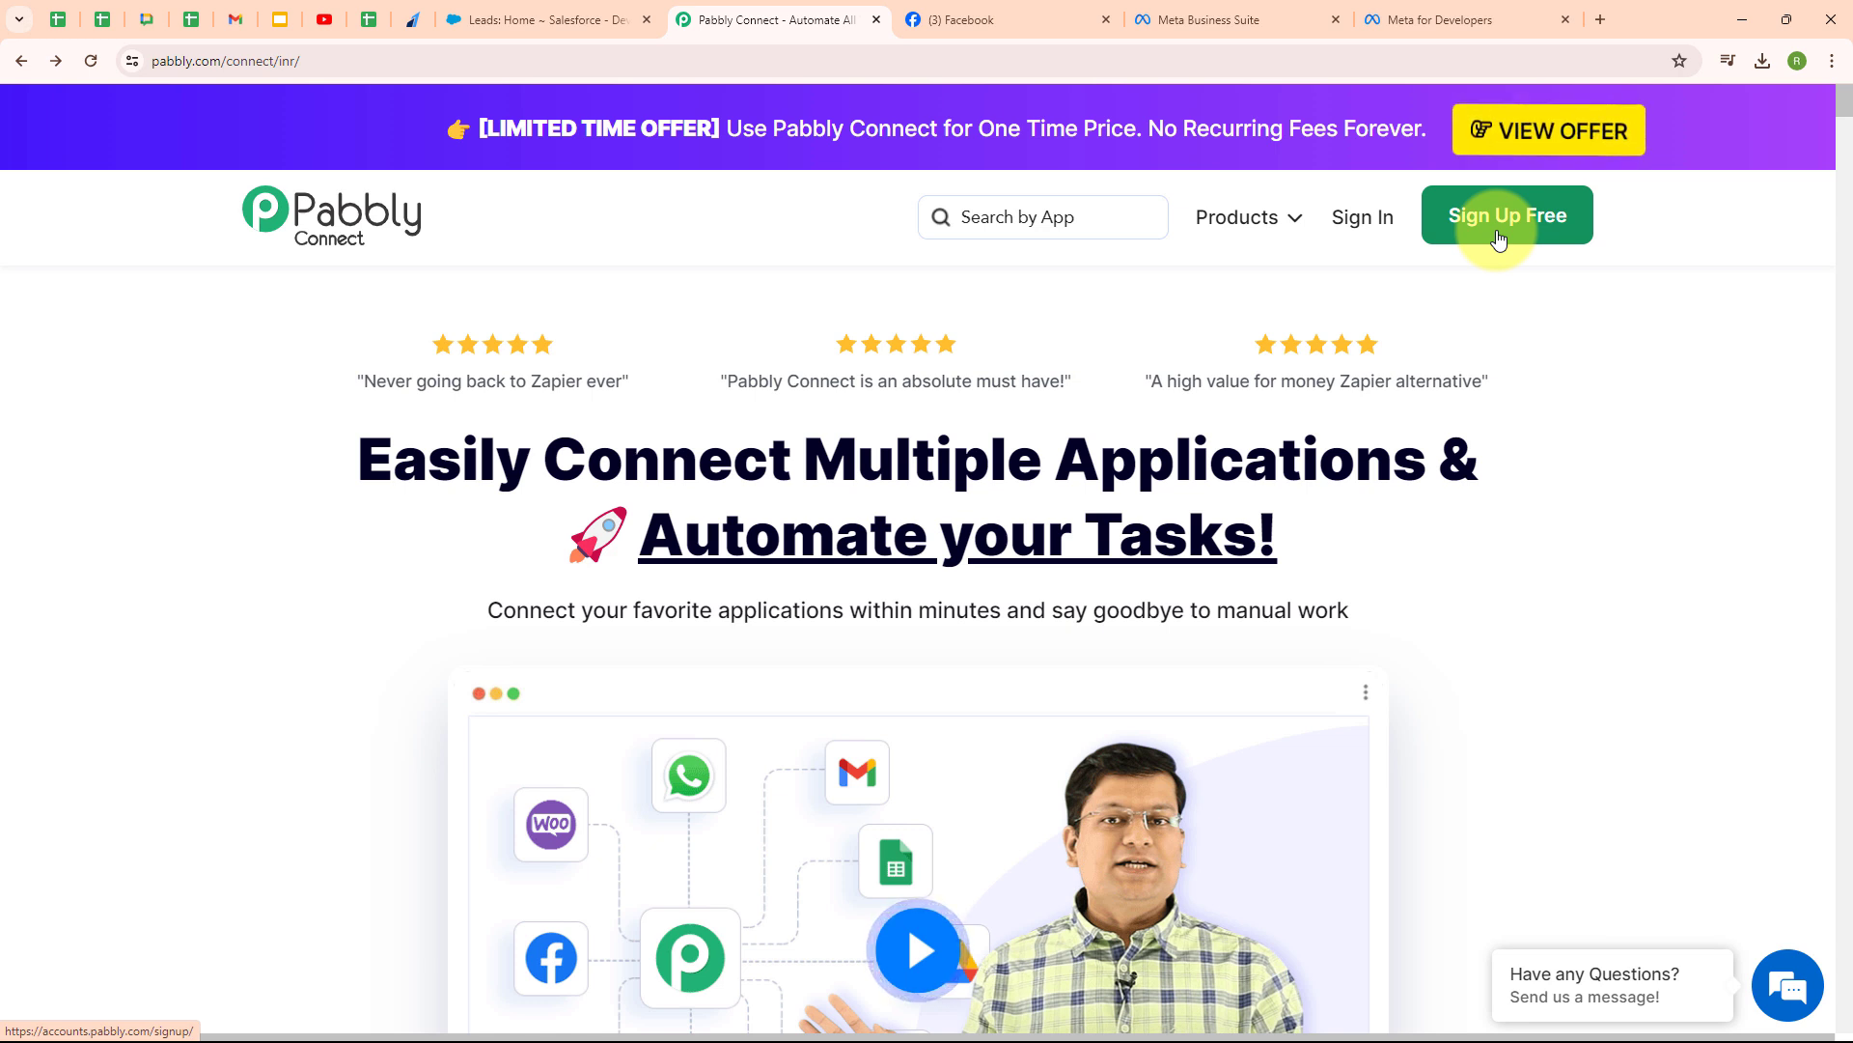
left_click(1357, 217)
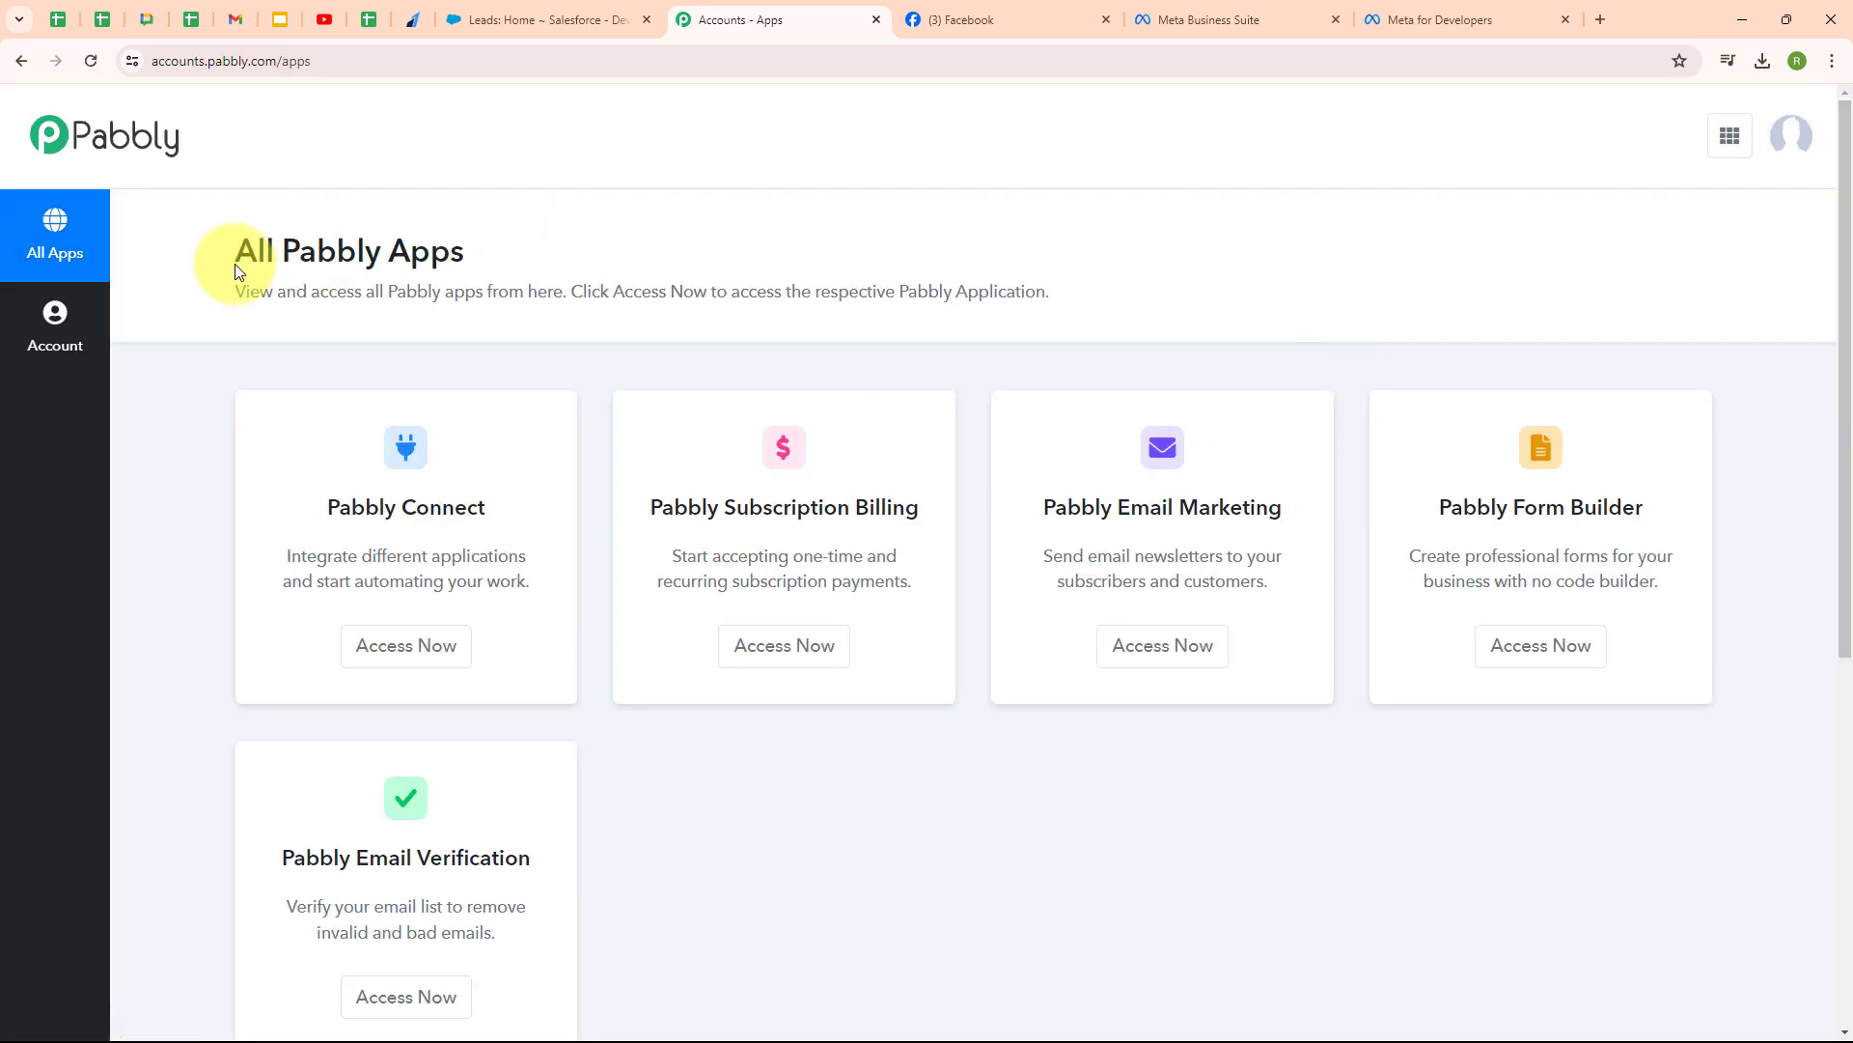
left_click_drag(235, 270, 531, 266)
left_click(531, 266)
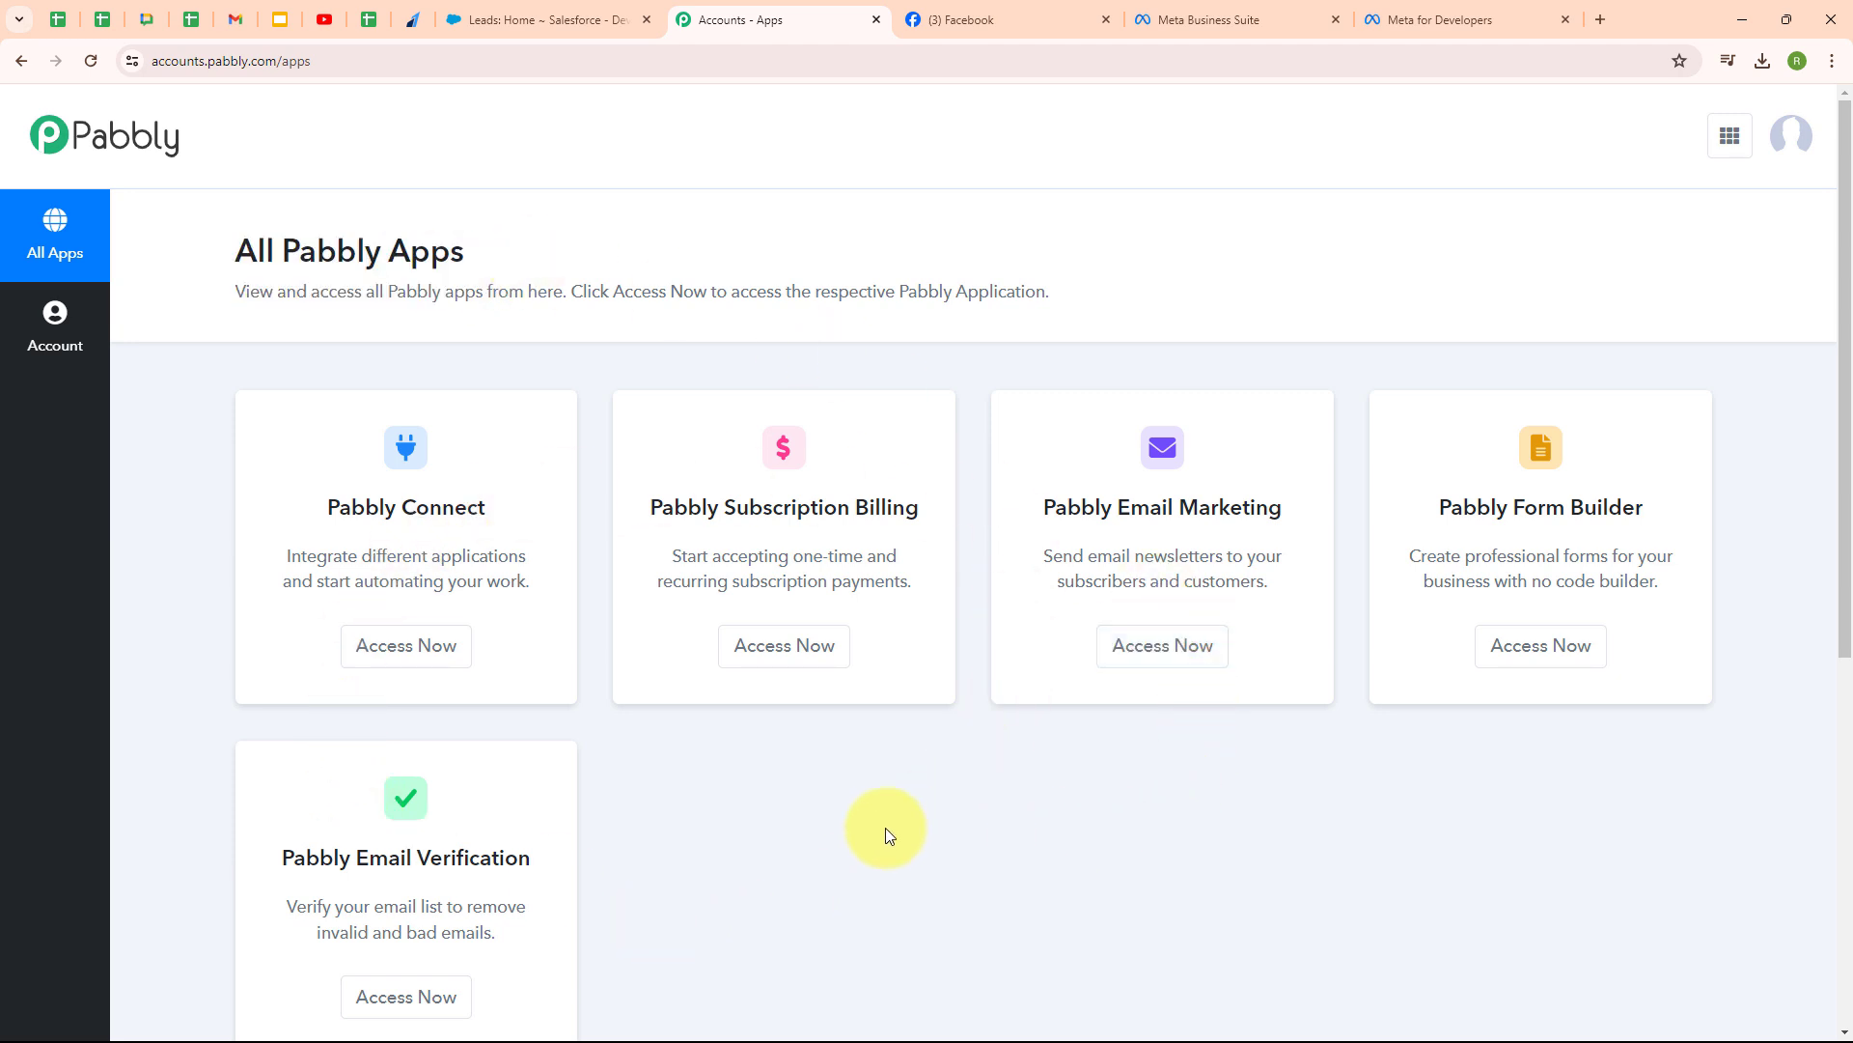
left_click(445, 666)
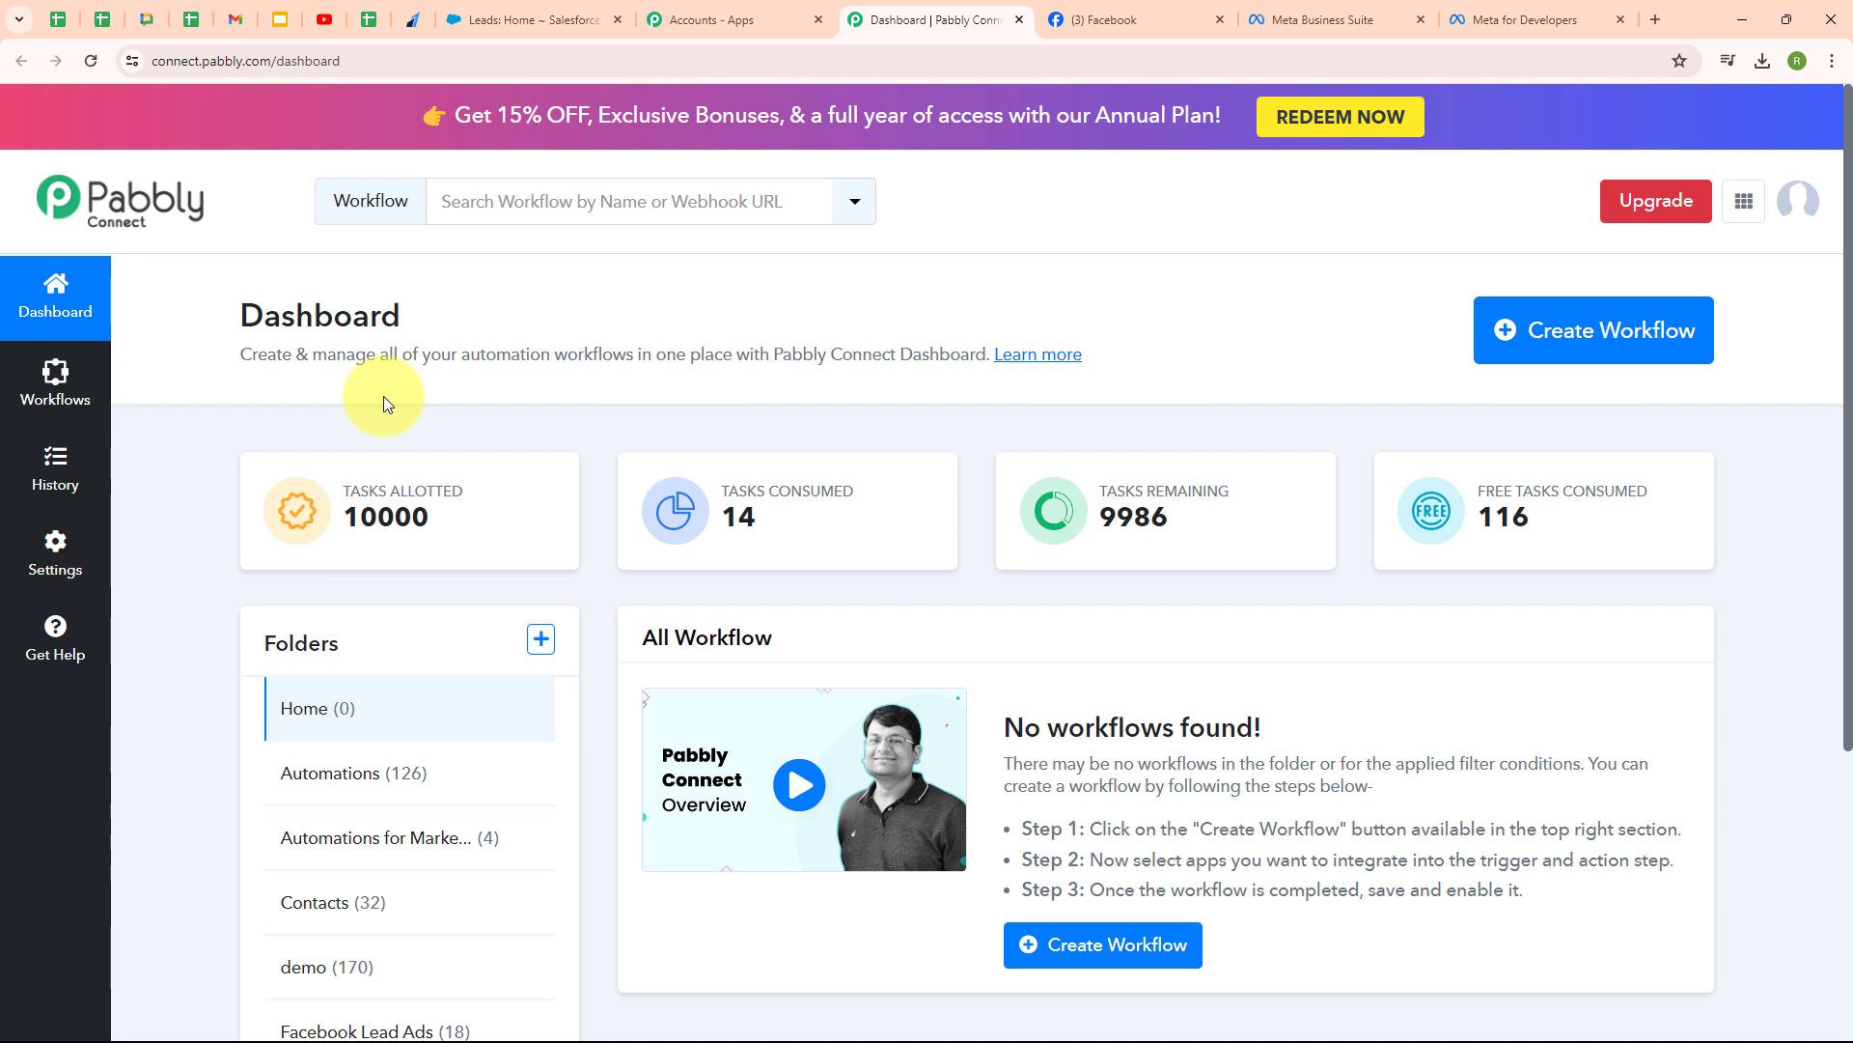
- Create workflow 'Add Car Insurance Facebook Leads to Salesforce' in the Facebook Lead Ads folder
left_click(1521, 362)
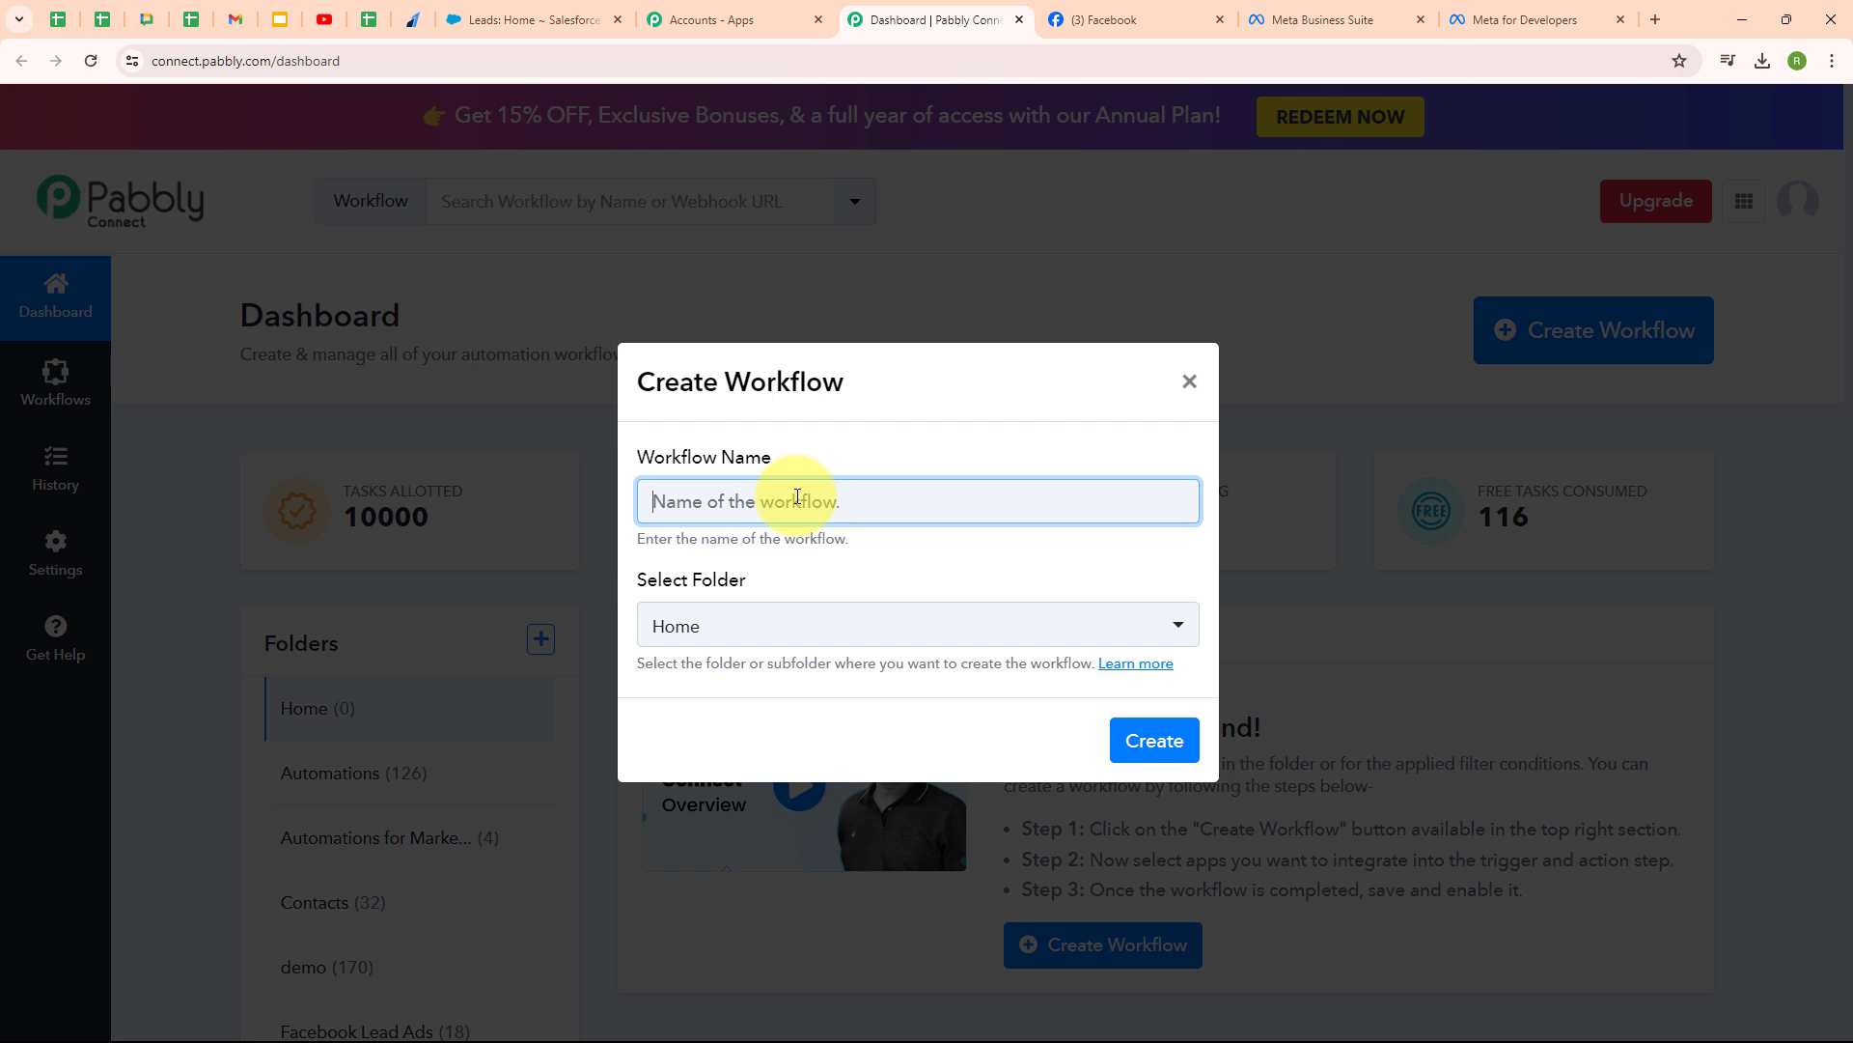
type("Add Car Insurance Facebook Leads to Salesforce")
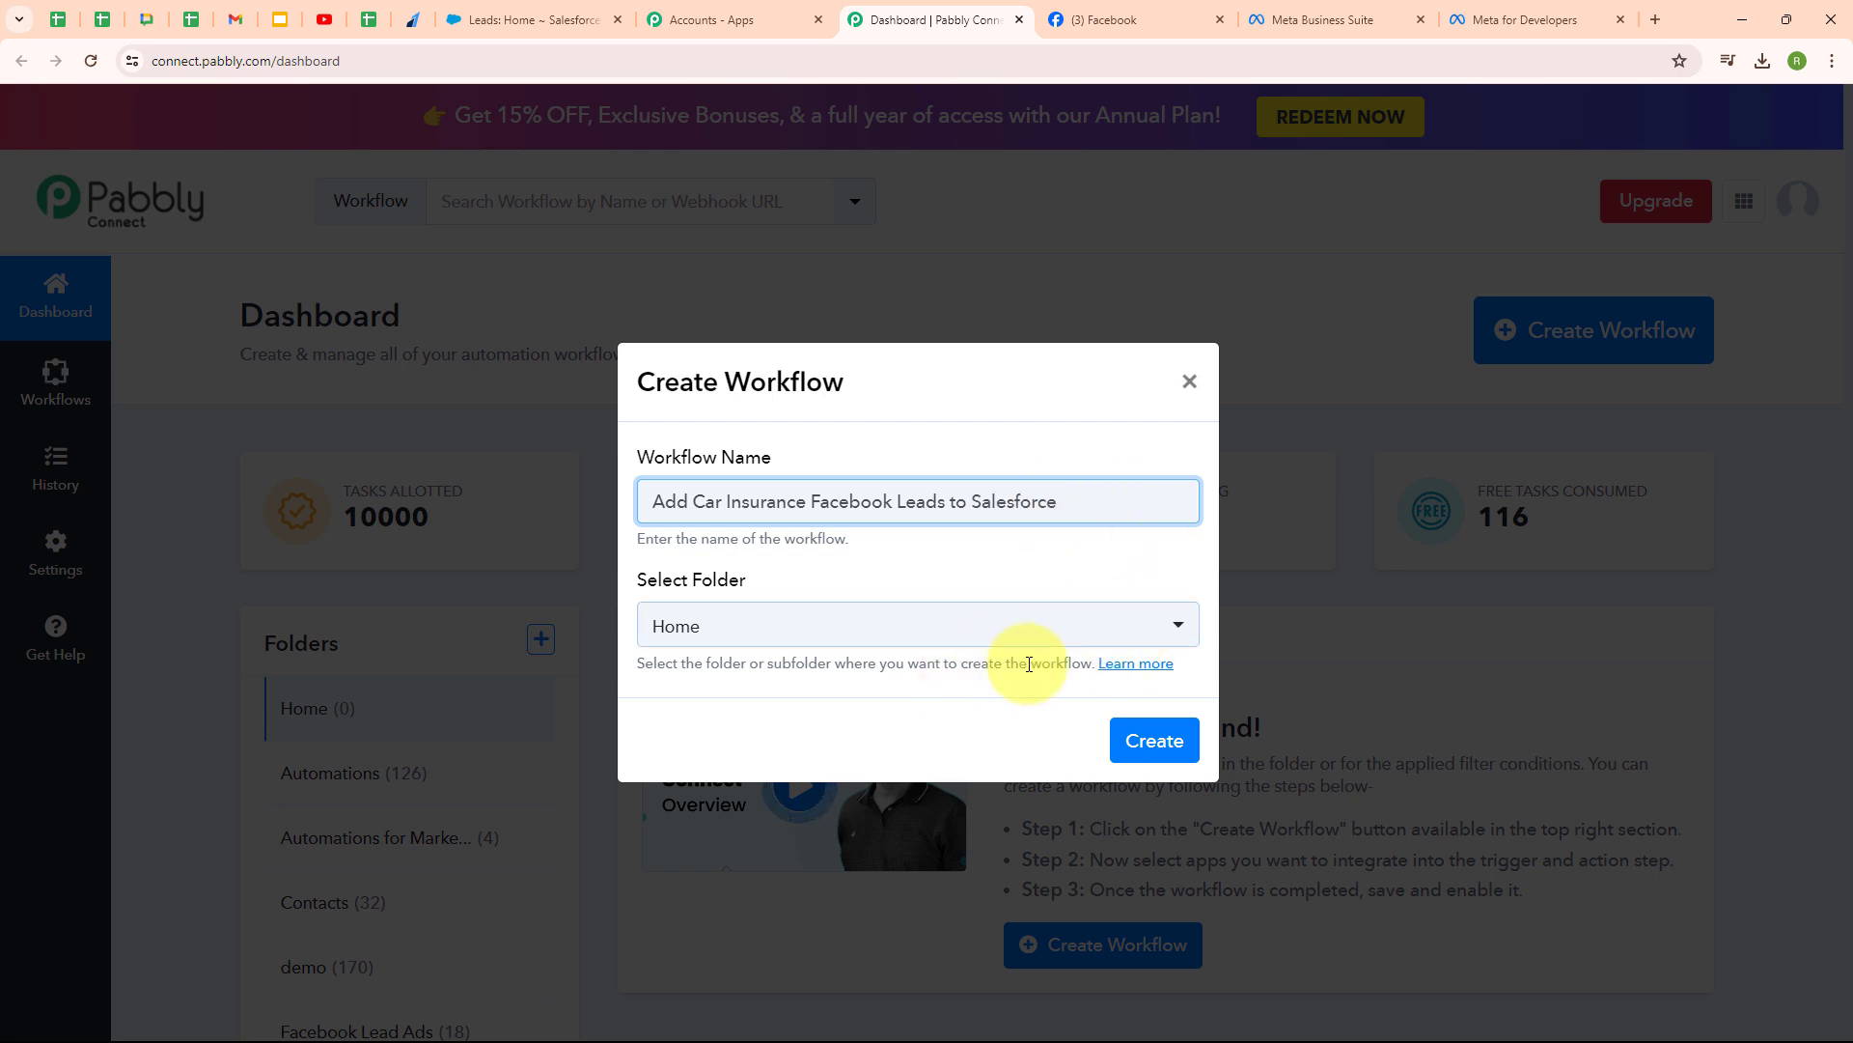
left_click(804, 634)
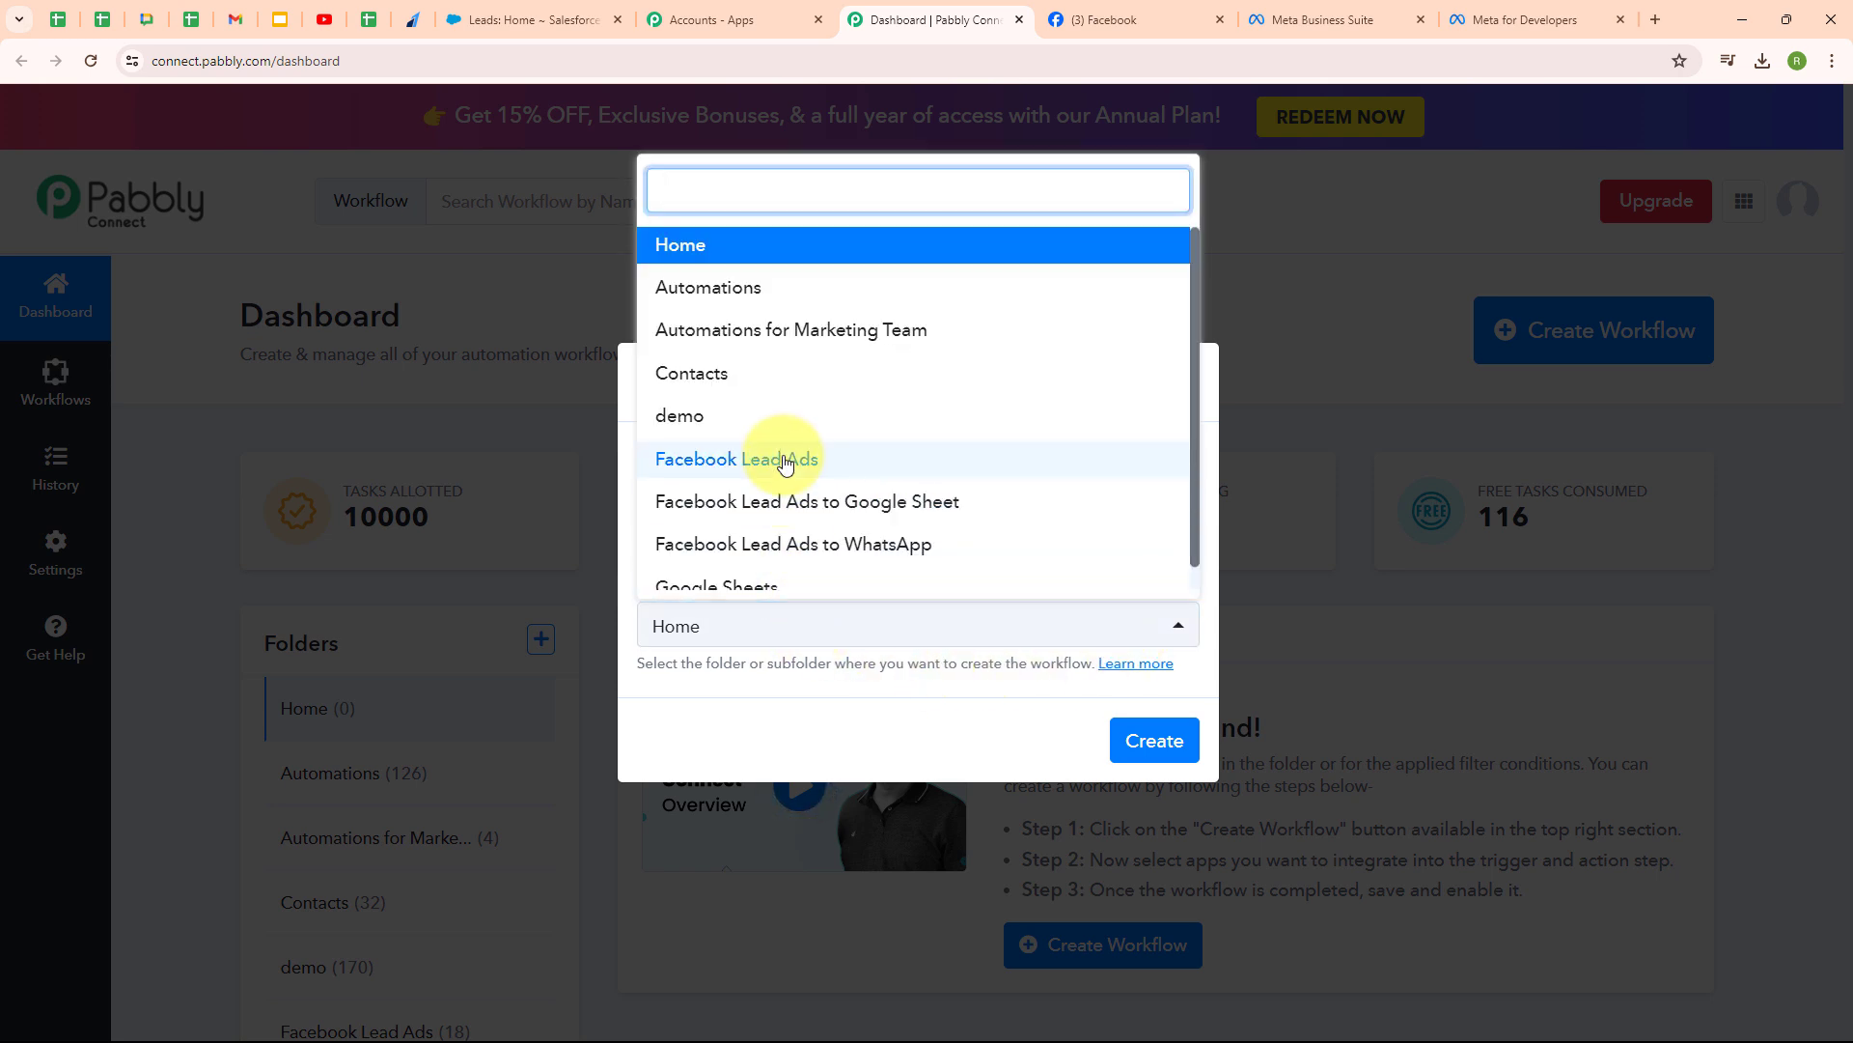
left_click(785, 462)
left_click(809, 566)
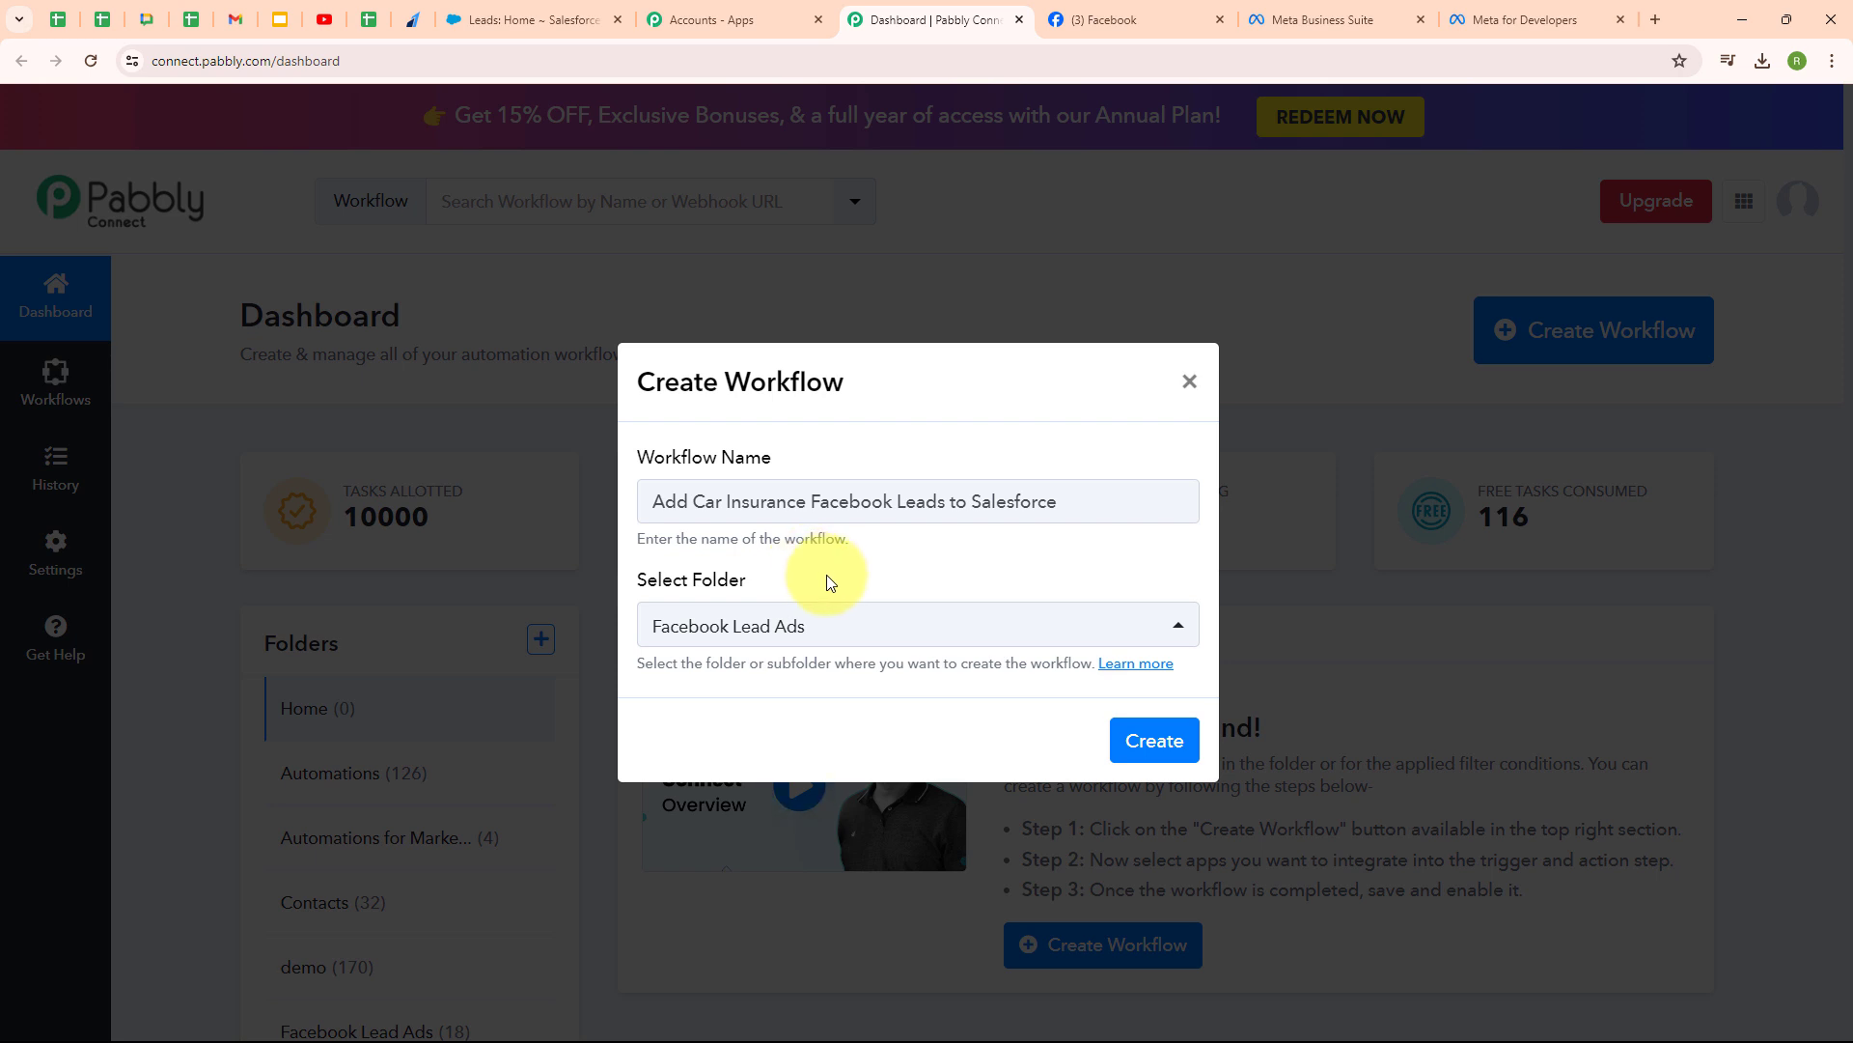
left_click(1154, 739)
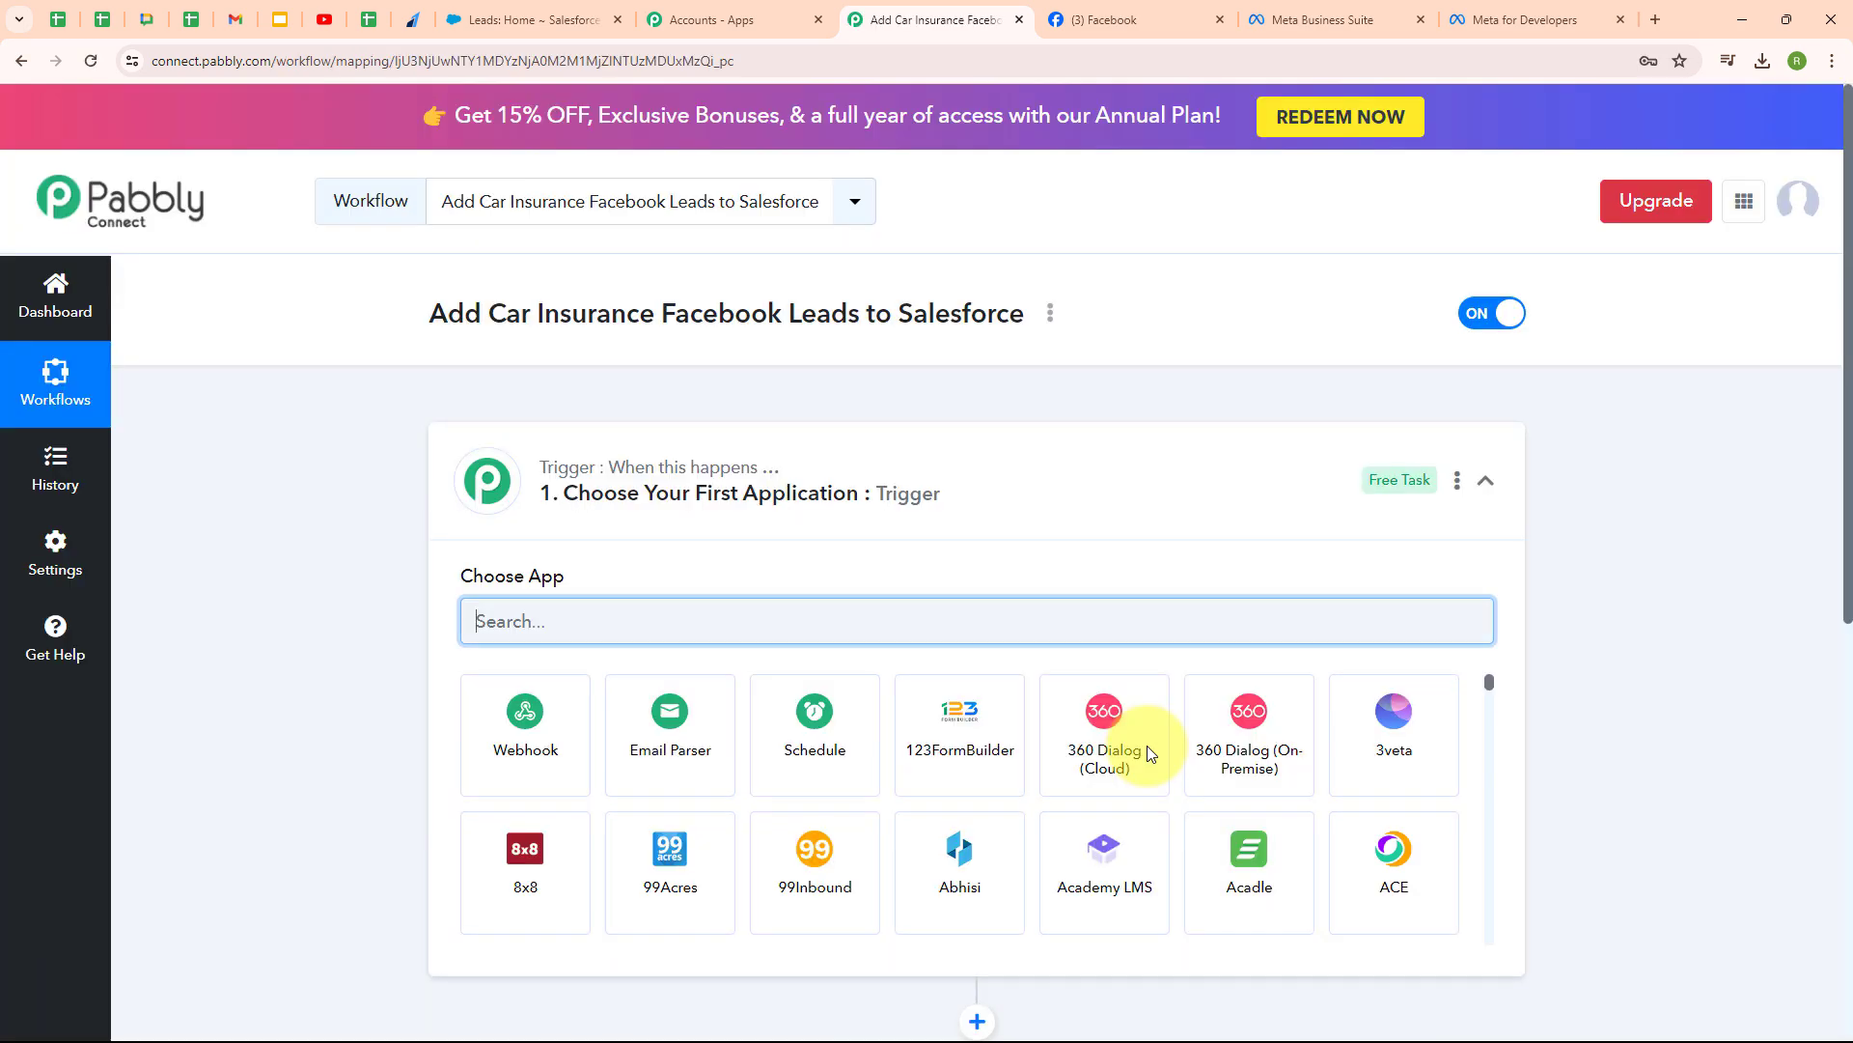
left_click(1484, 477)
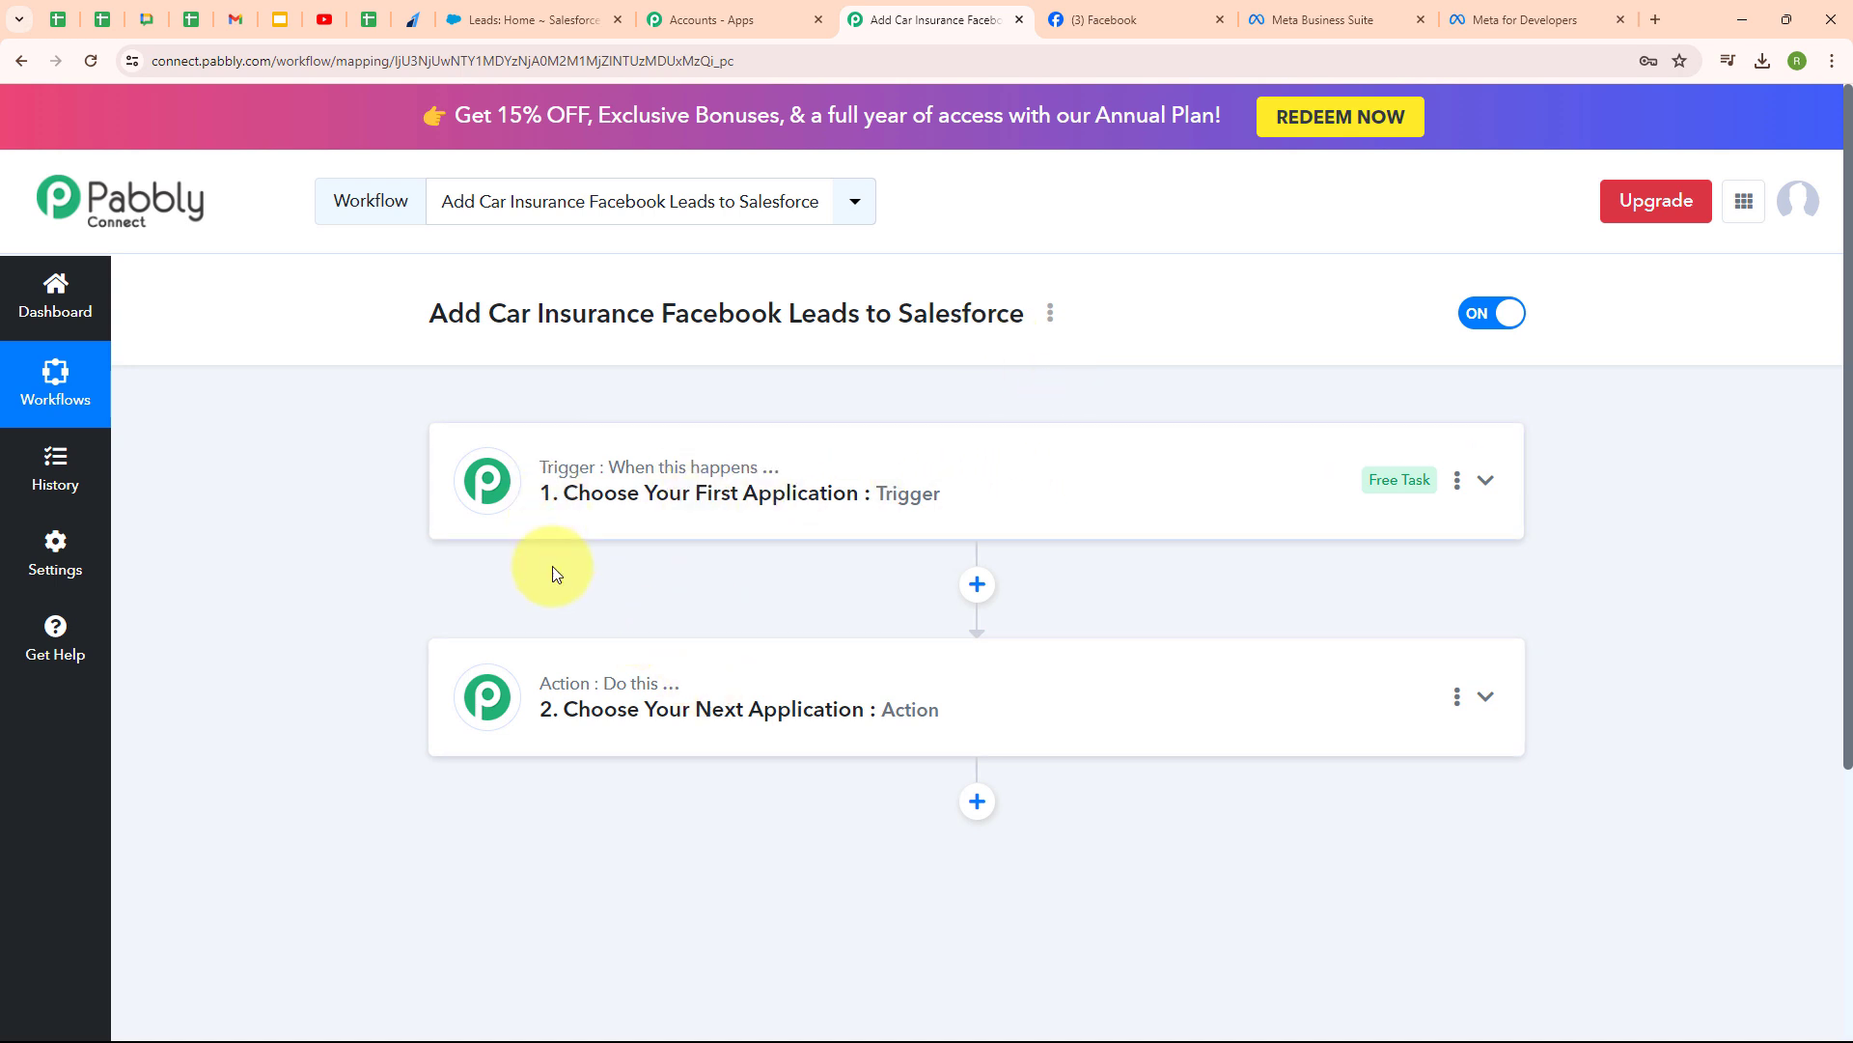
- Set the trigger app to Facebook Lead Ads with the New Lead (Instant) event
mouse_move(563, 697)
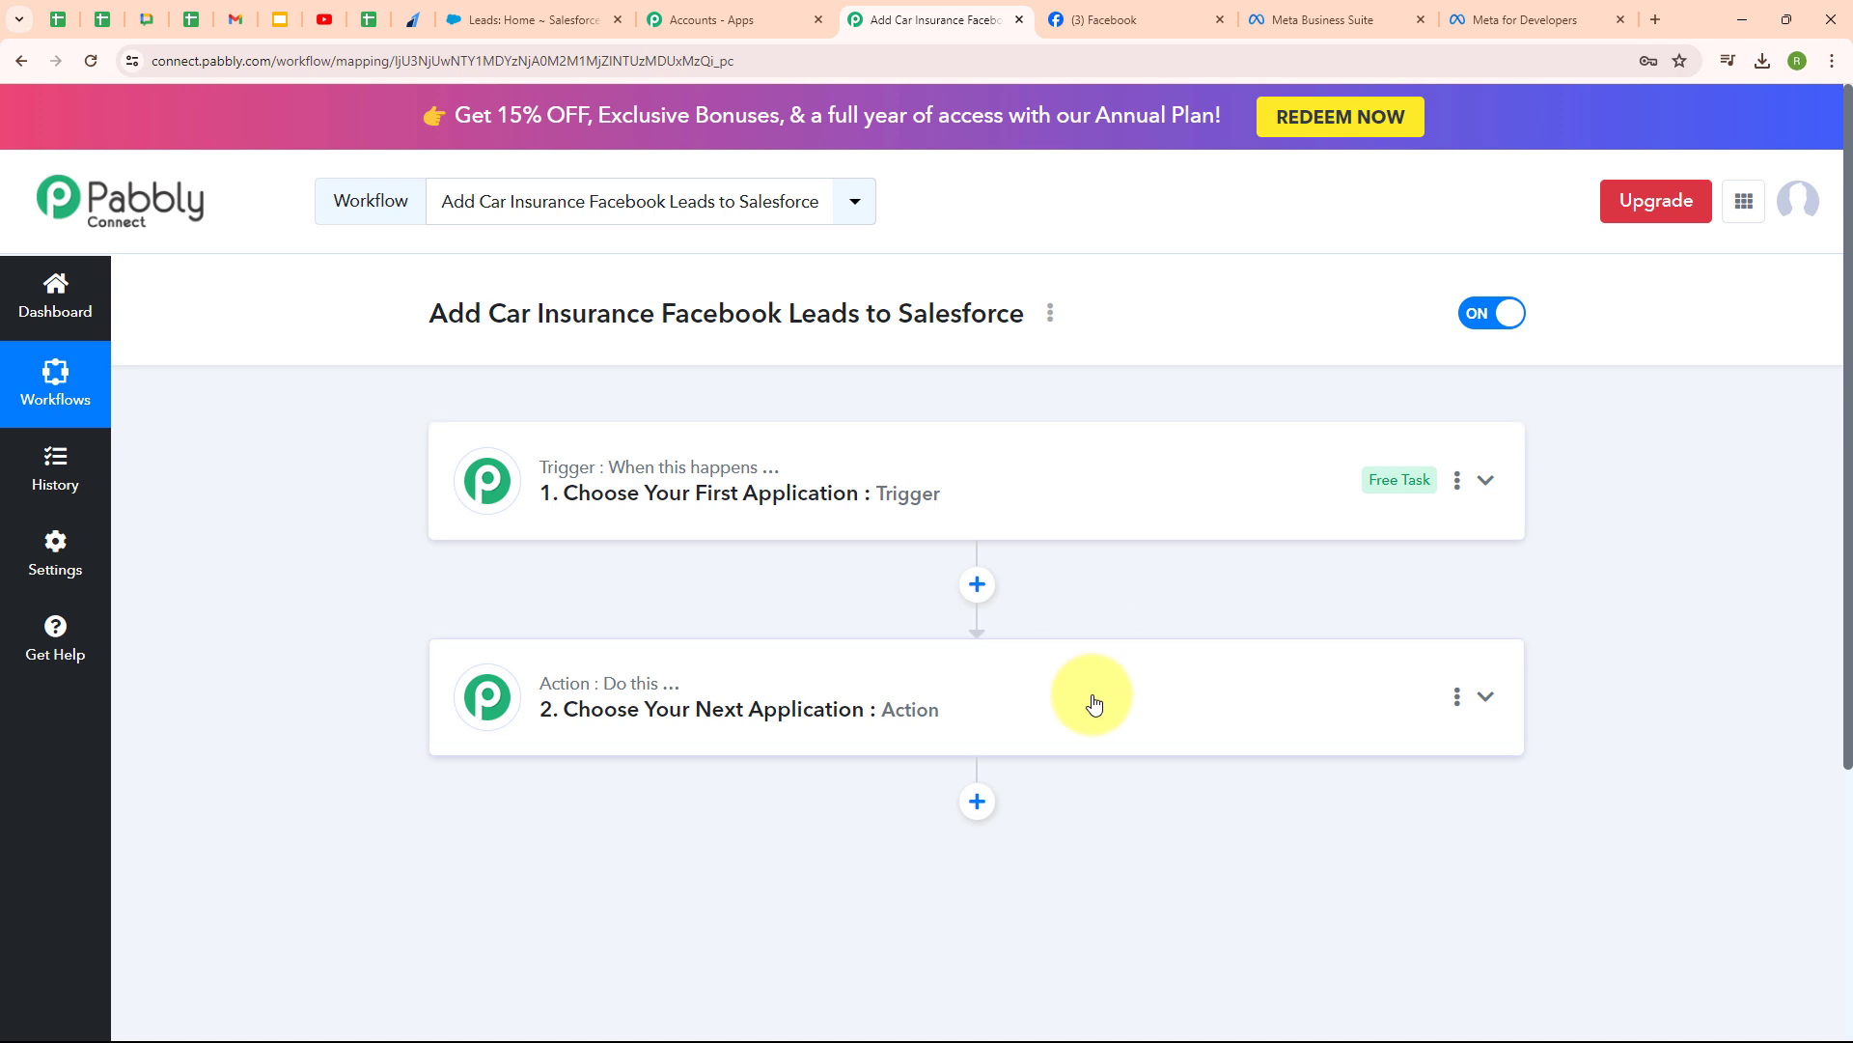
left_click(1499, 494)
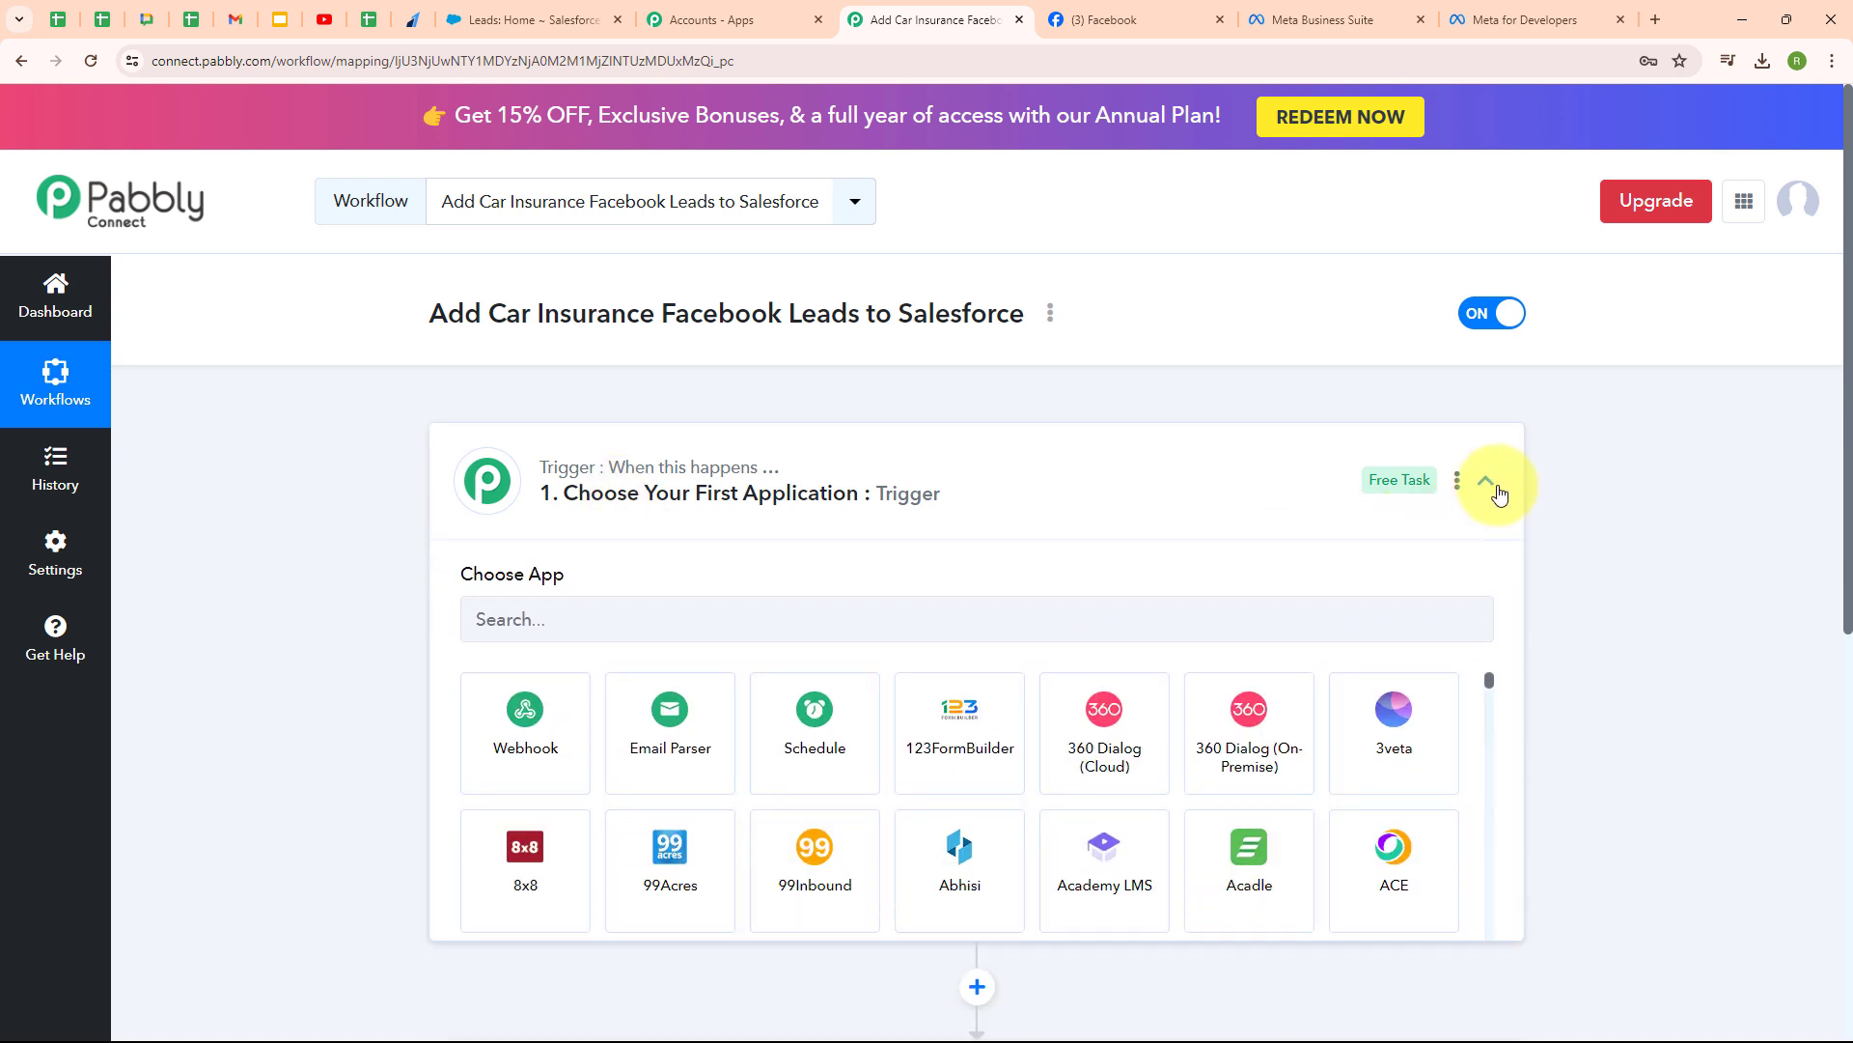
left_click(540, 625)
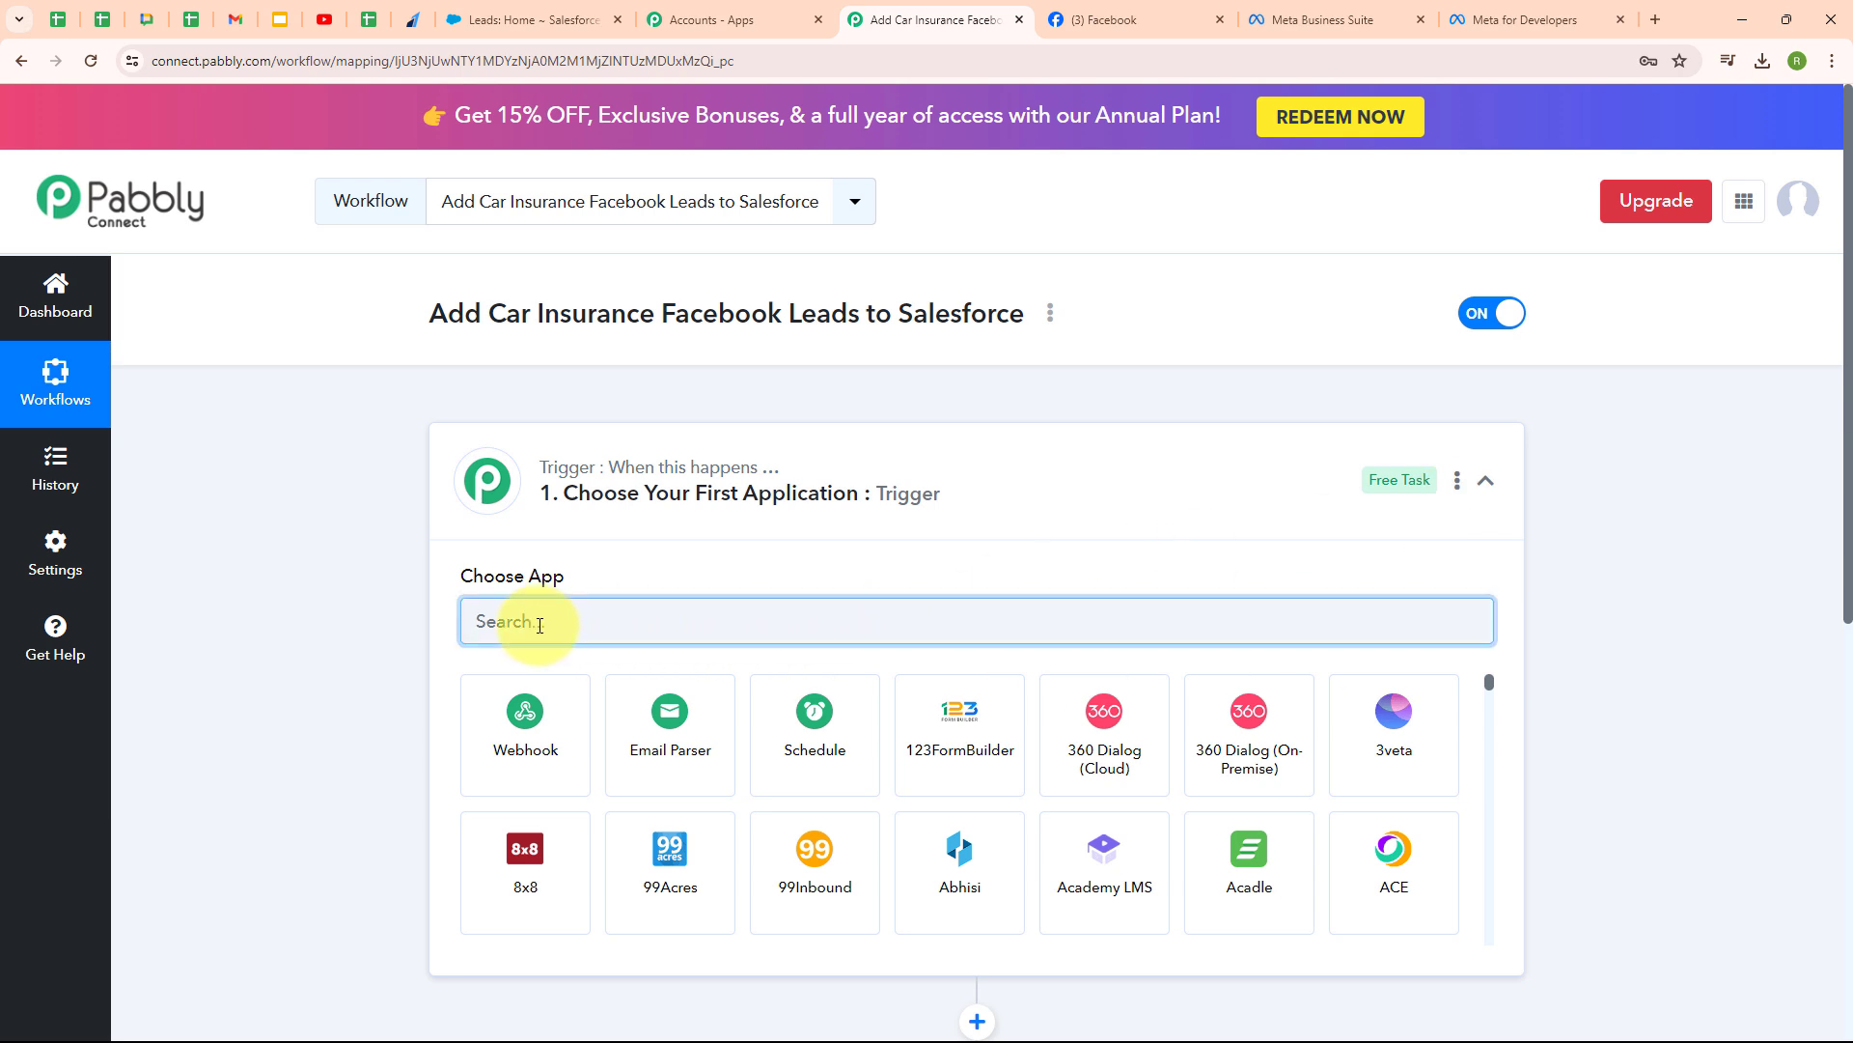
type("Fac")
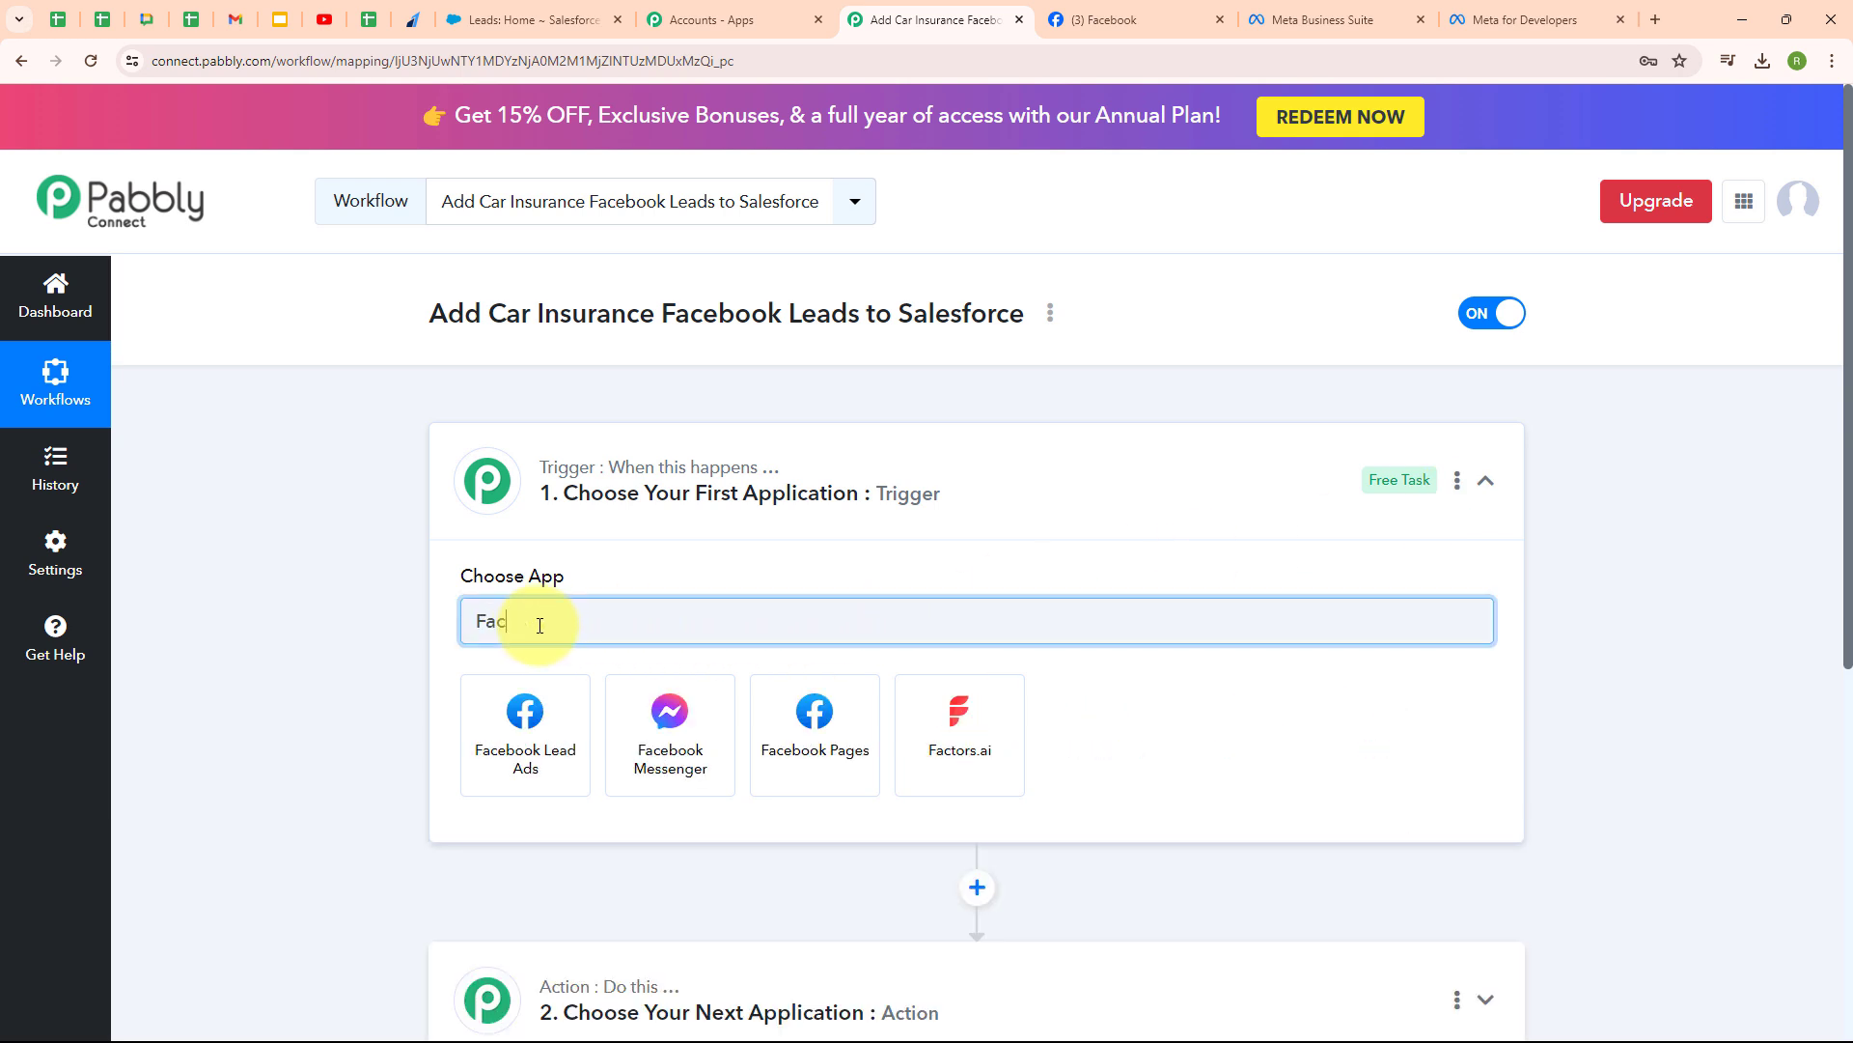
left_click(497, 724)
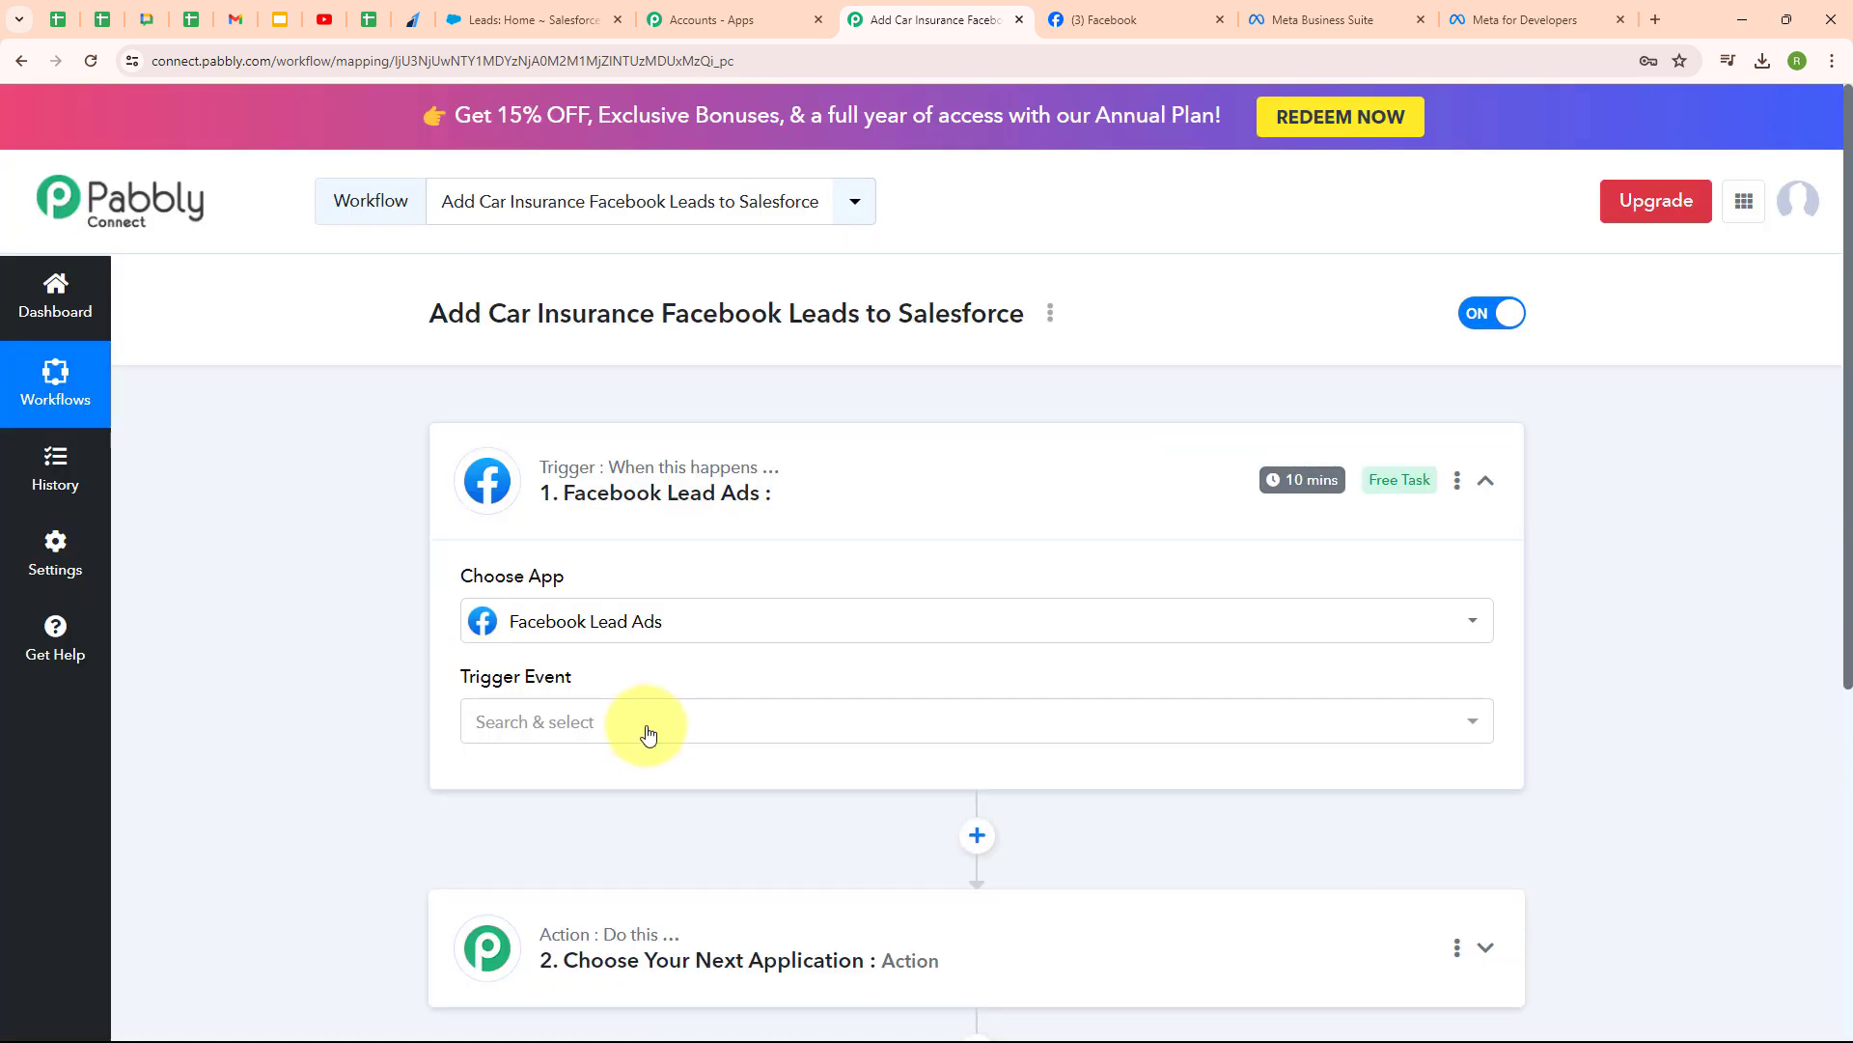
left_click(641, 724)
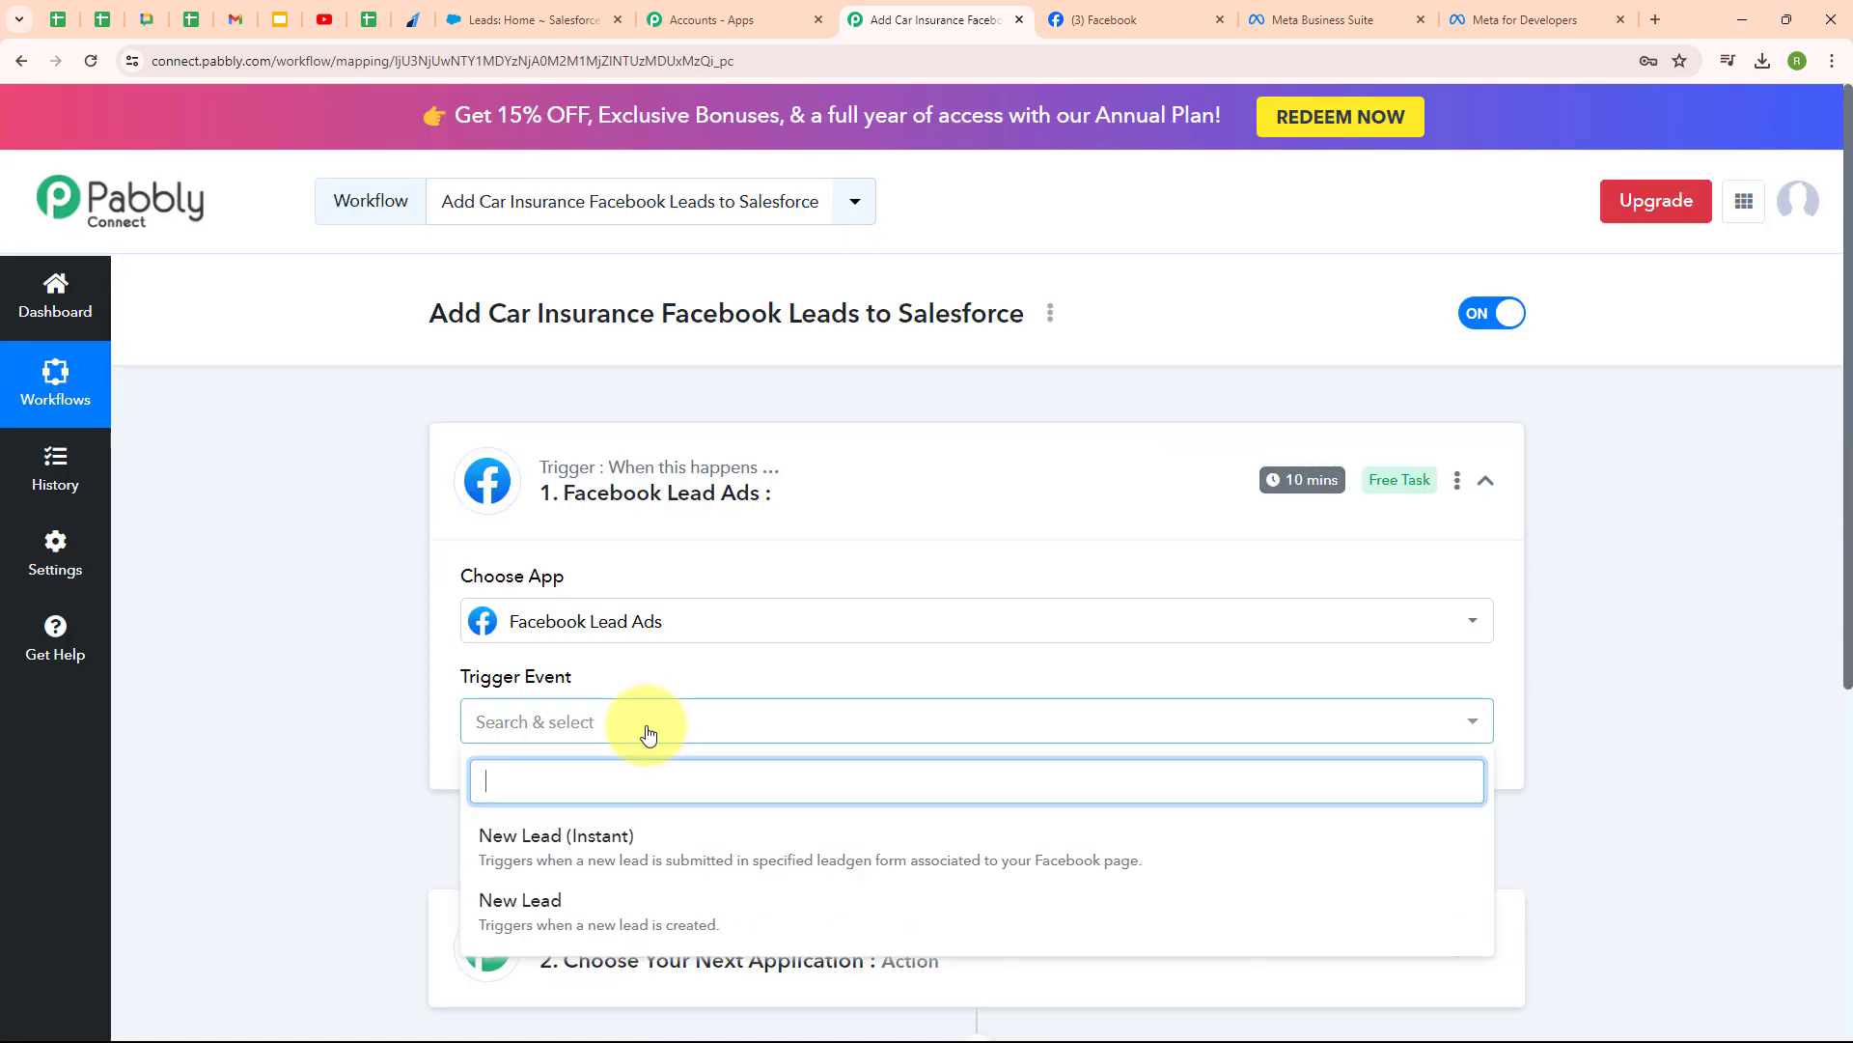
left_click(643, 838)
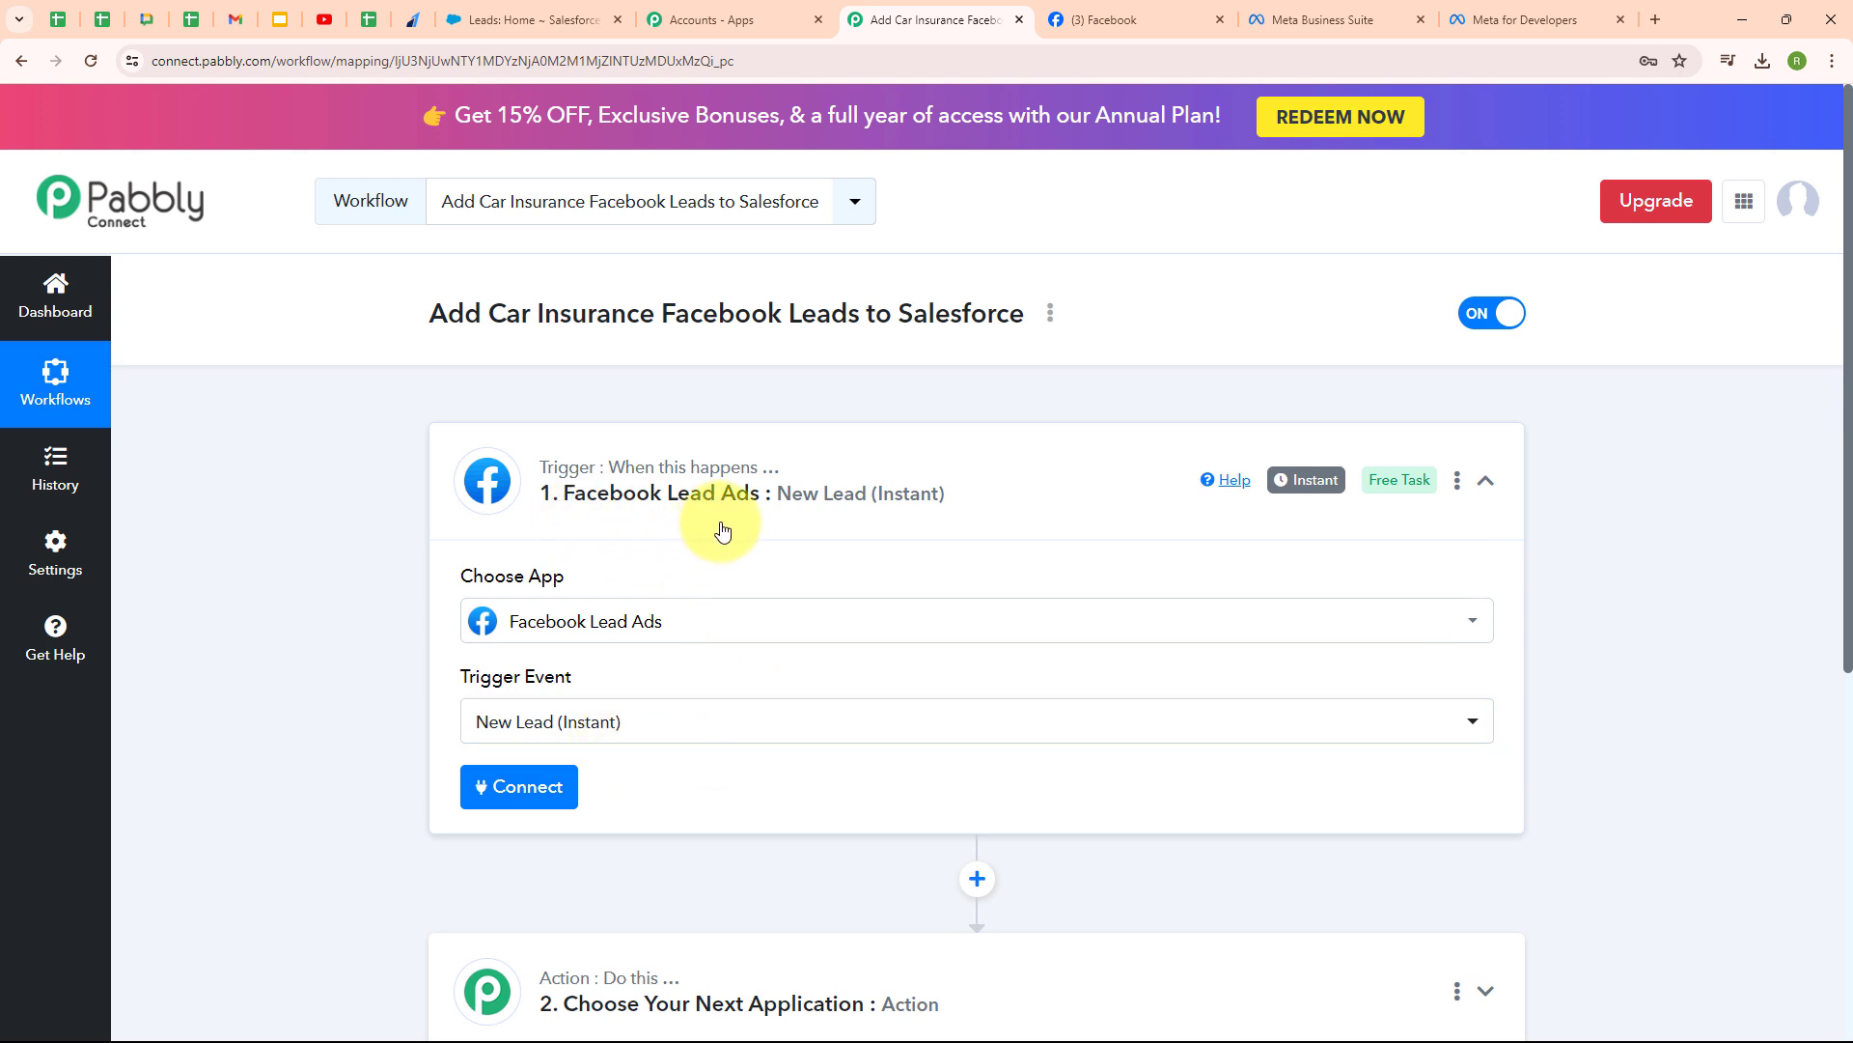
- Add and authorize a new Facebook Lead Ads connection for the trigger
left_click(509, 782)
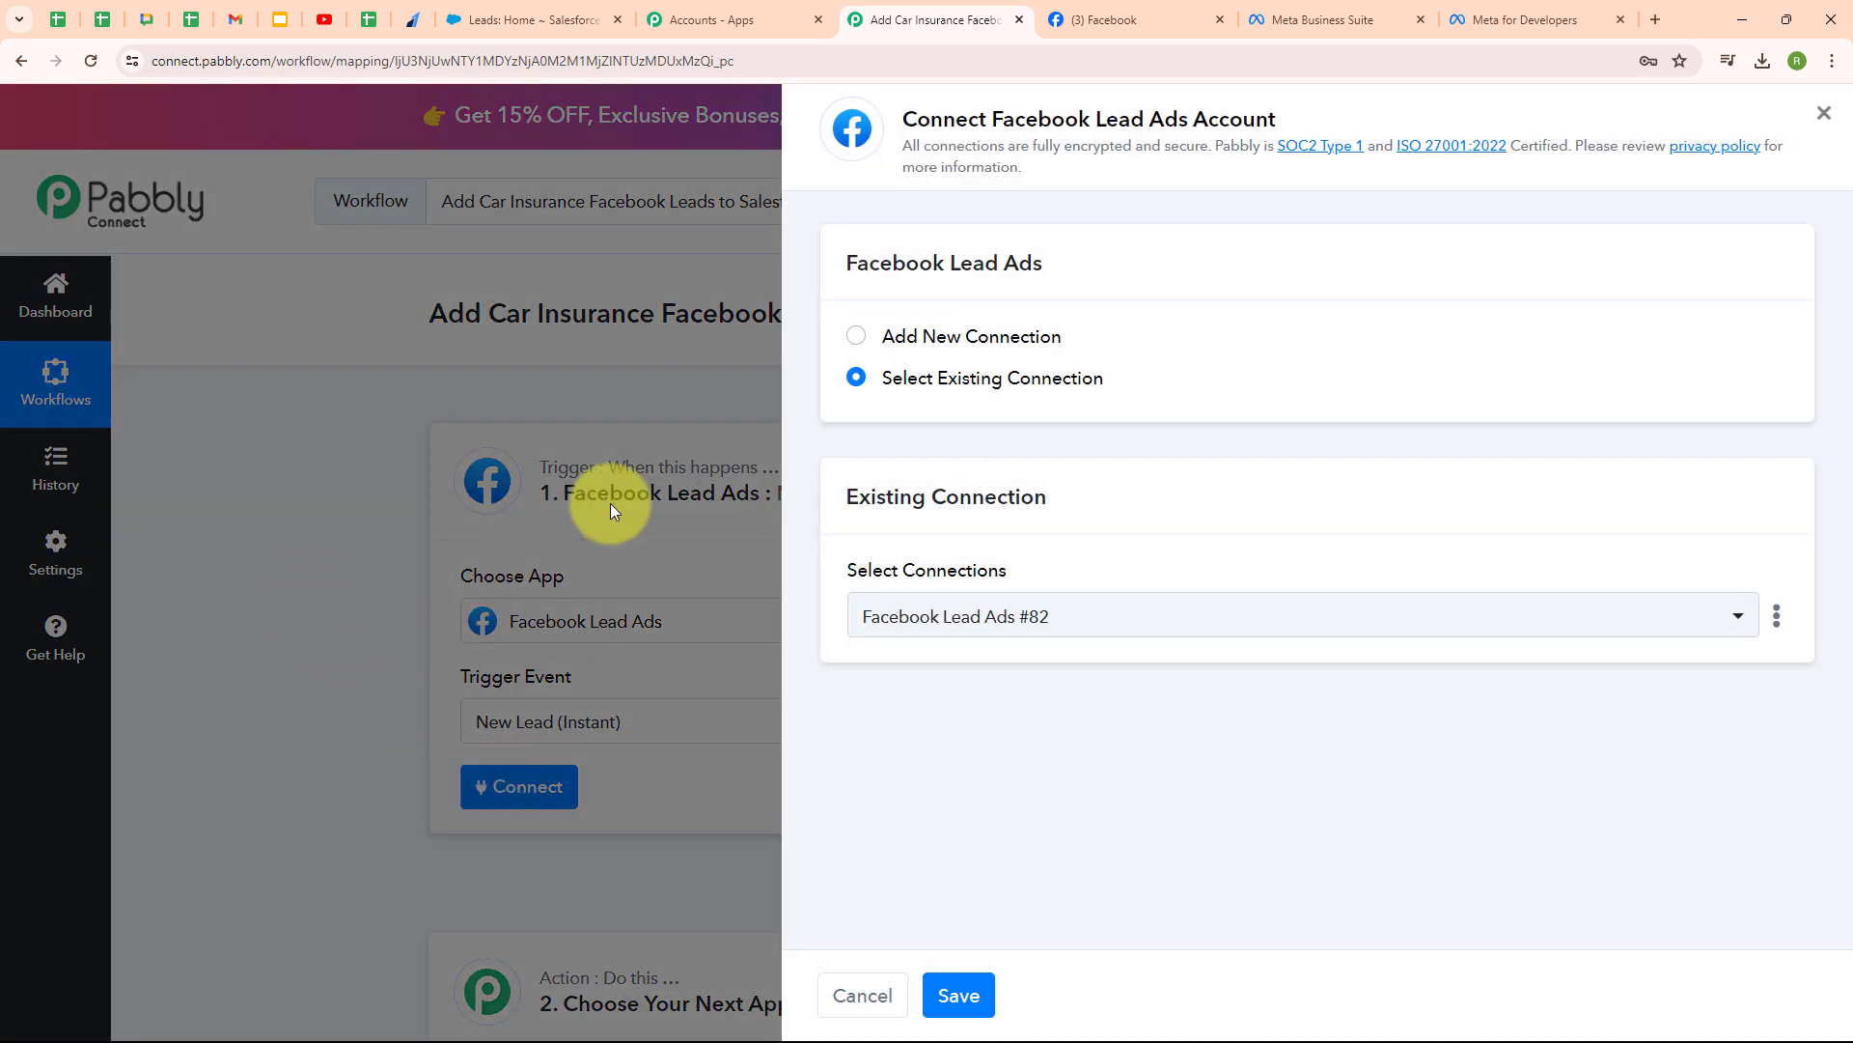
left_click(856, 337)
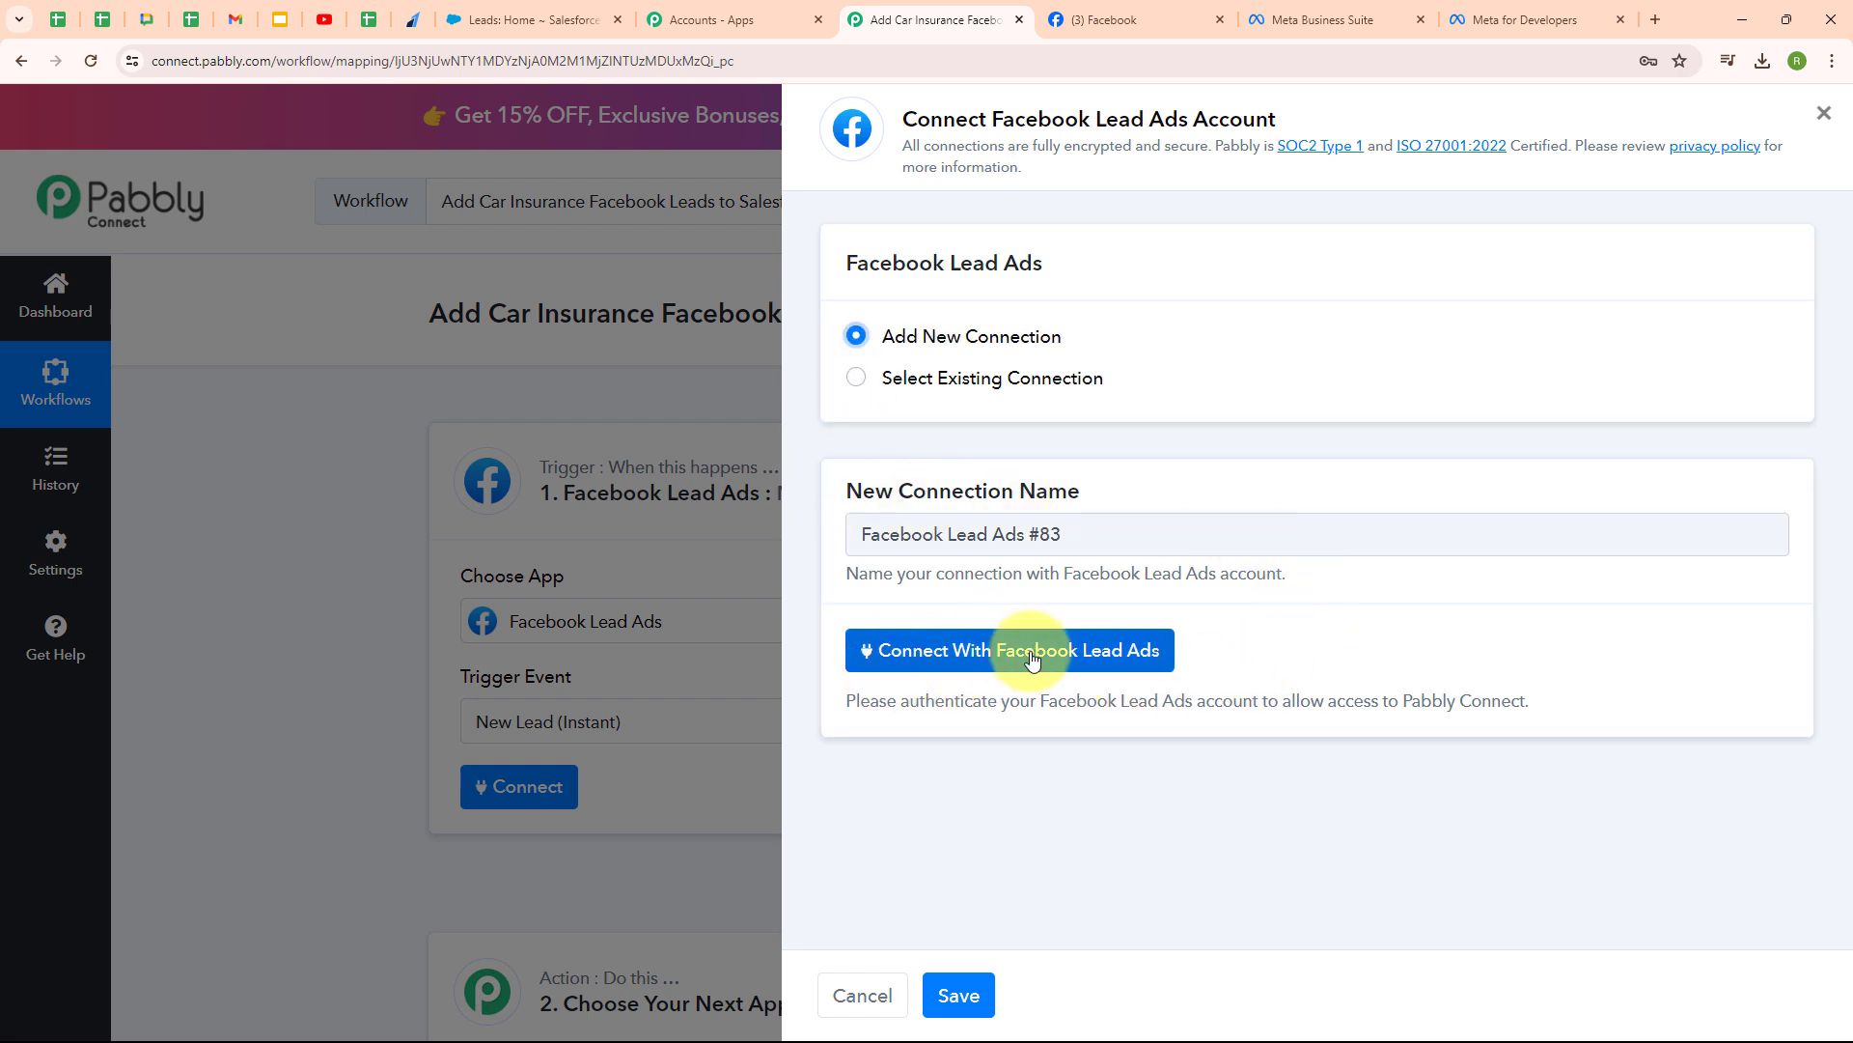
left_click(1089, 653)
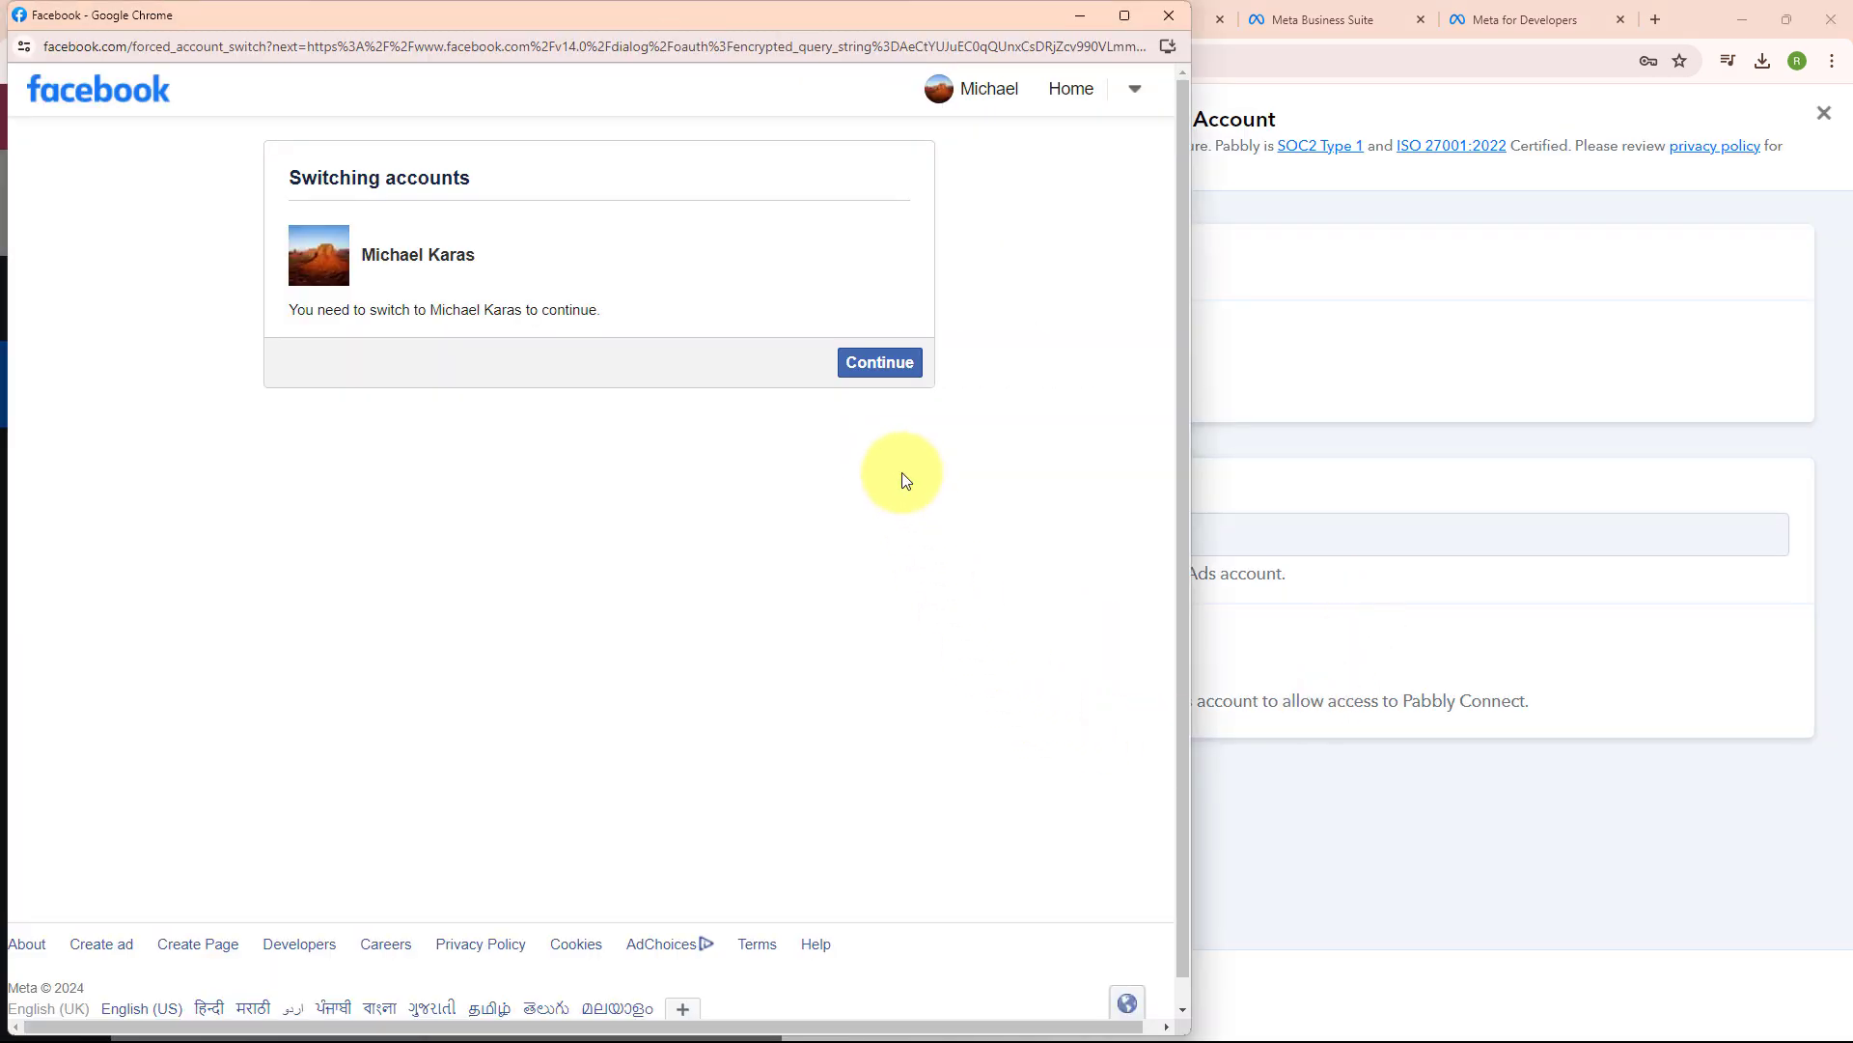
left_click(872, 381)
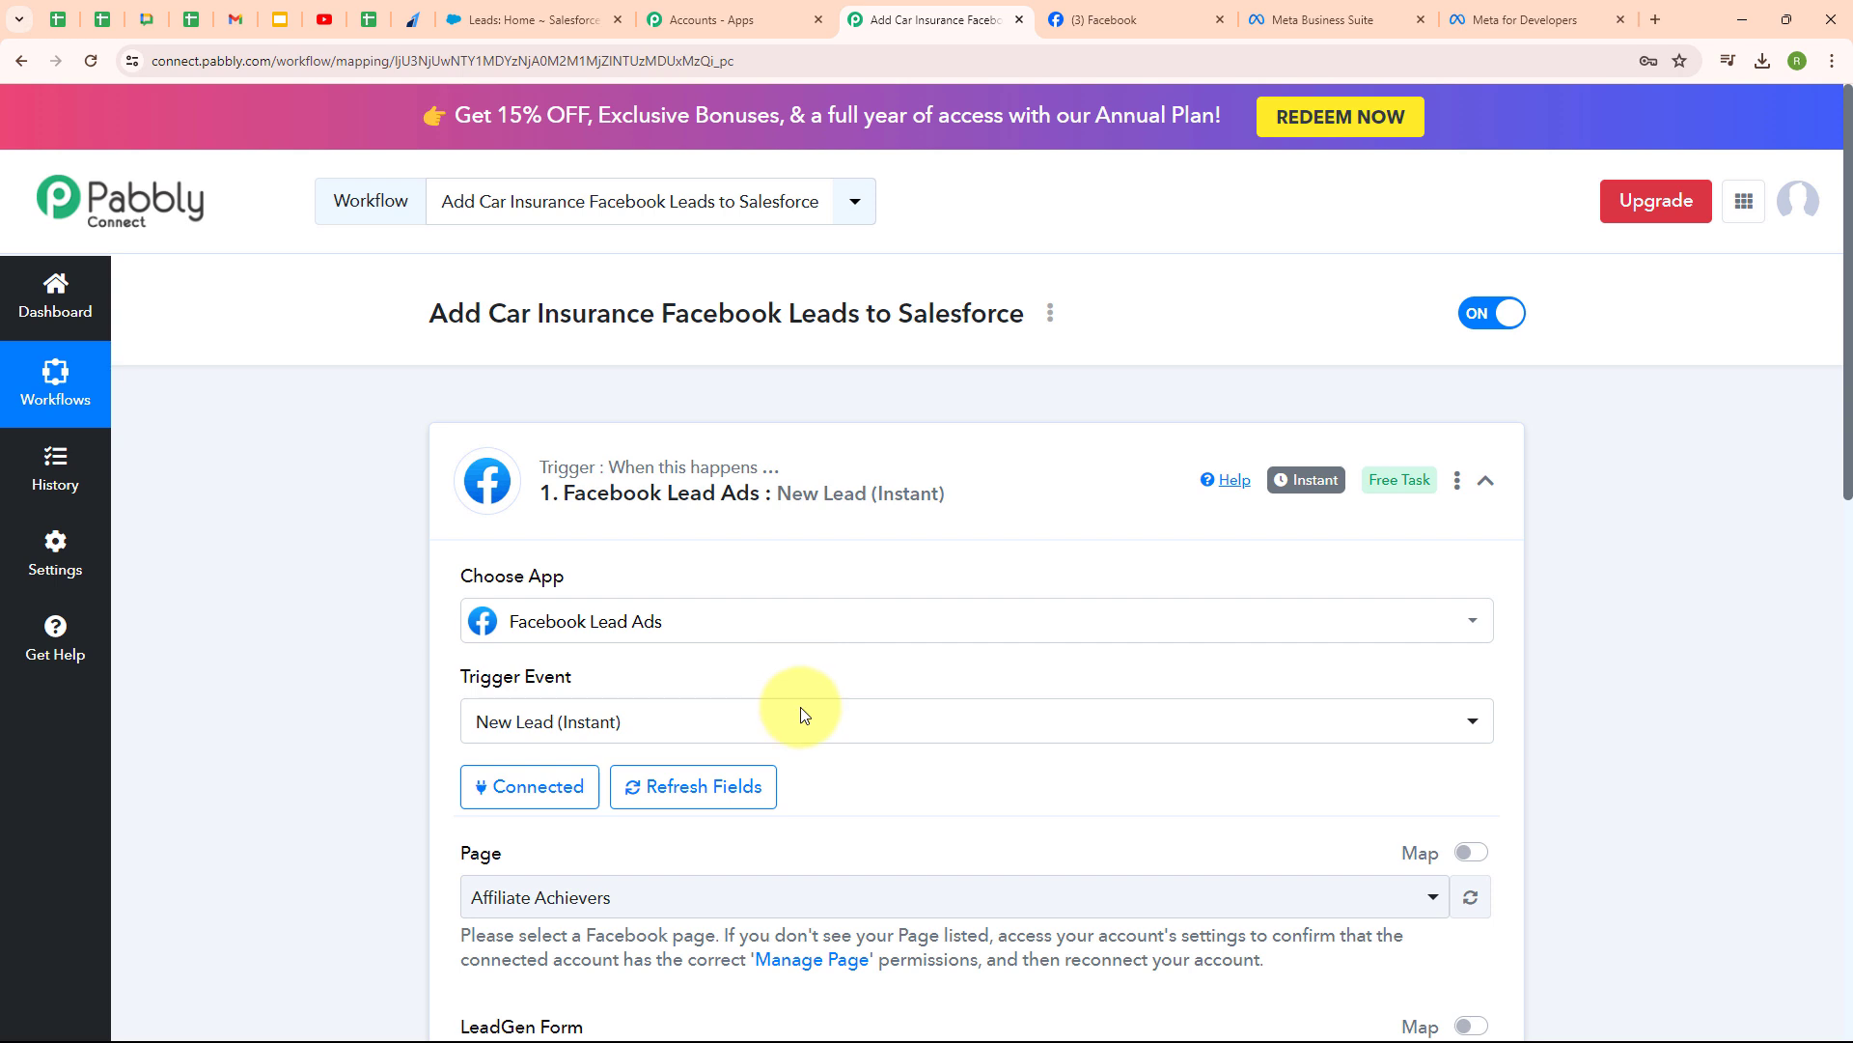
scroll(929, 780, "down", 4)
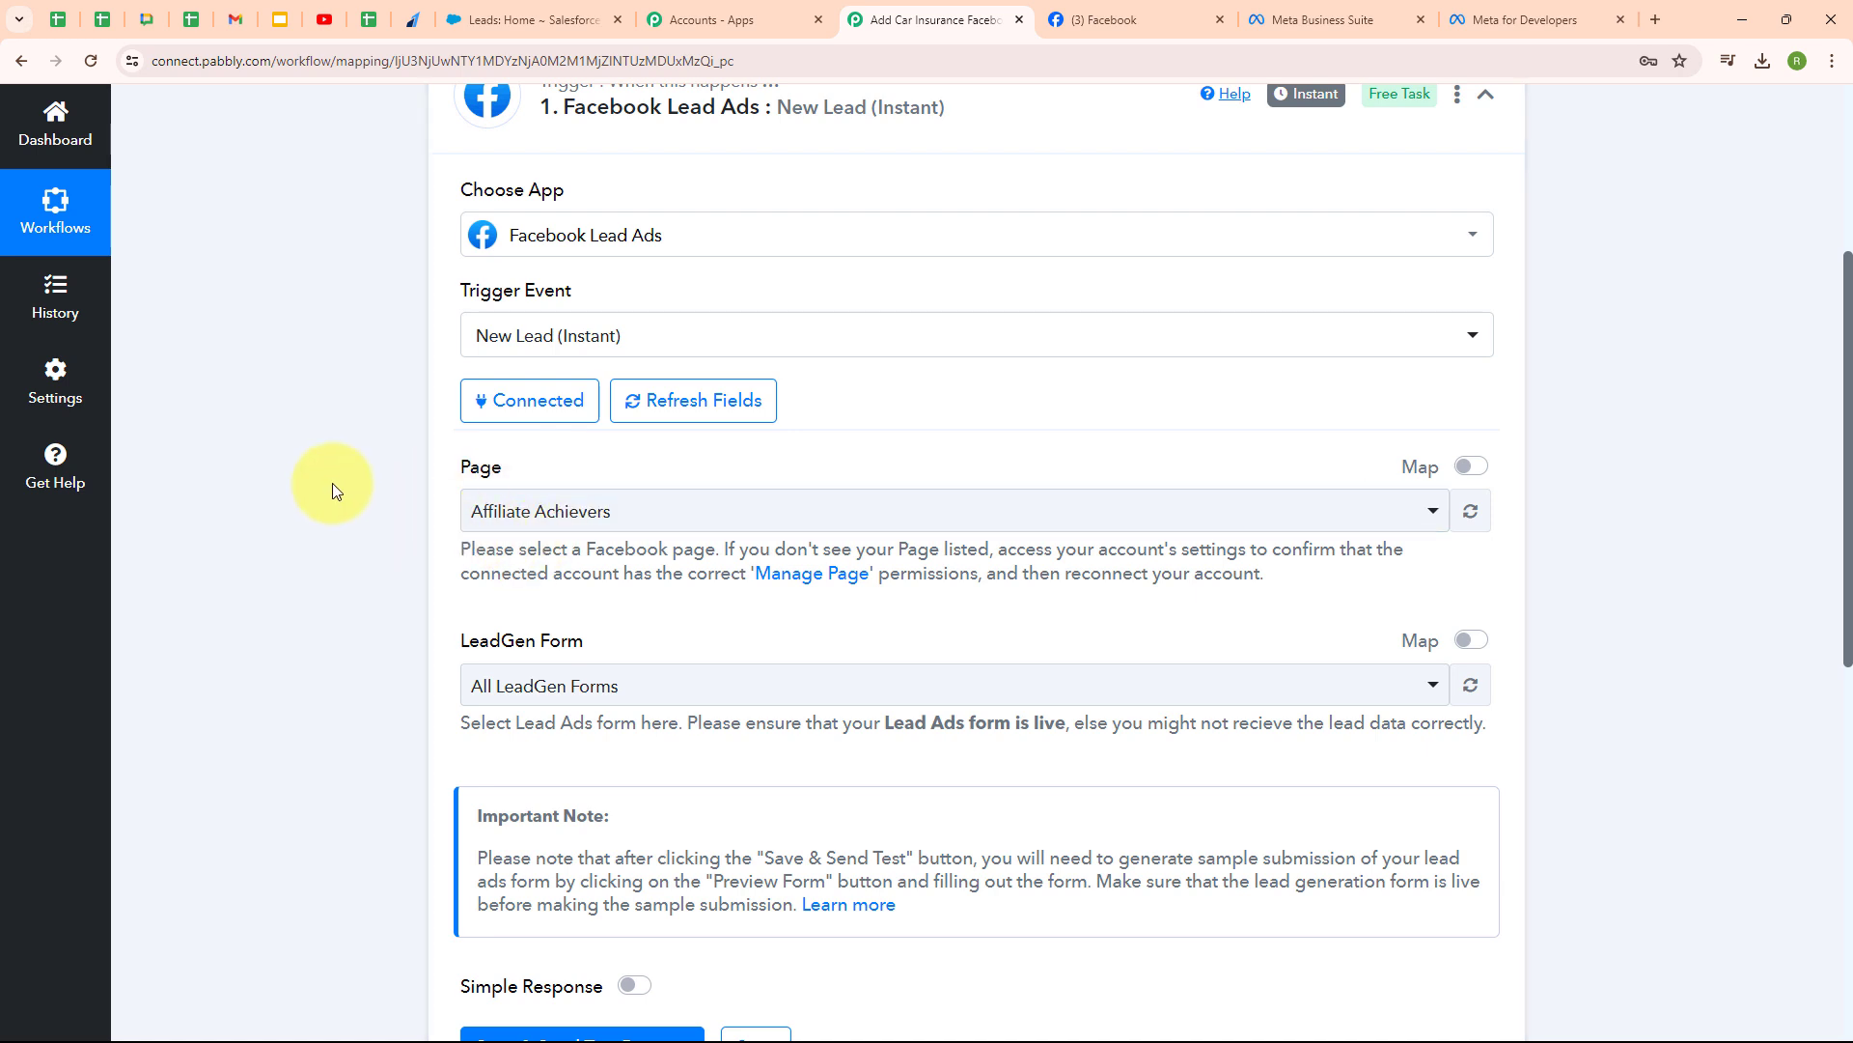
left_click(1120, 10)
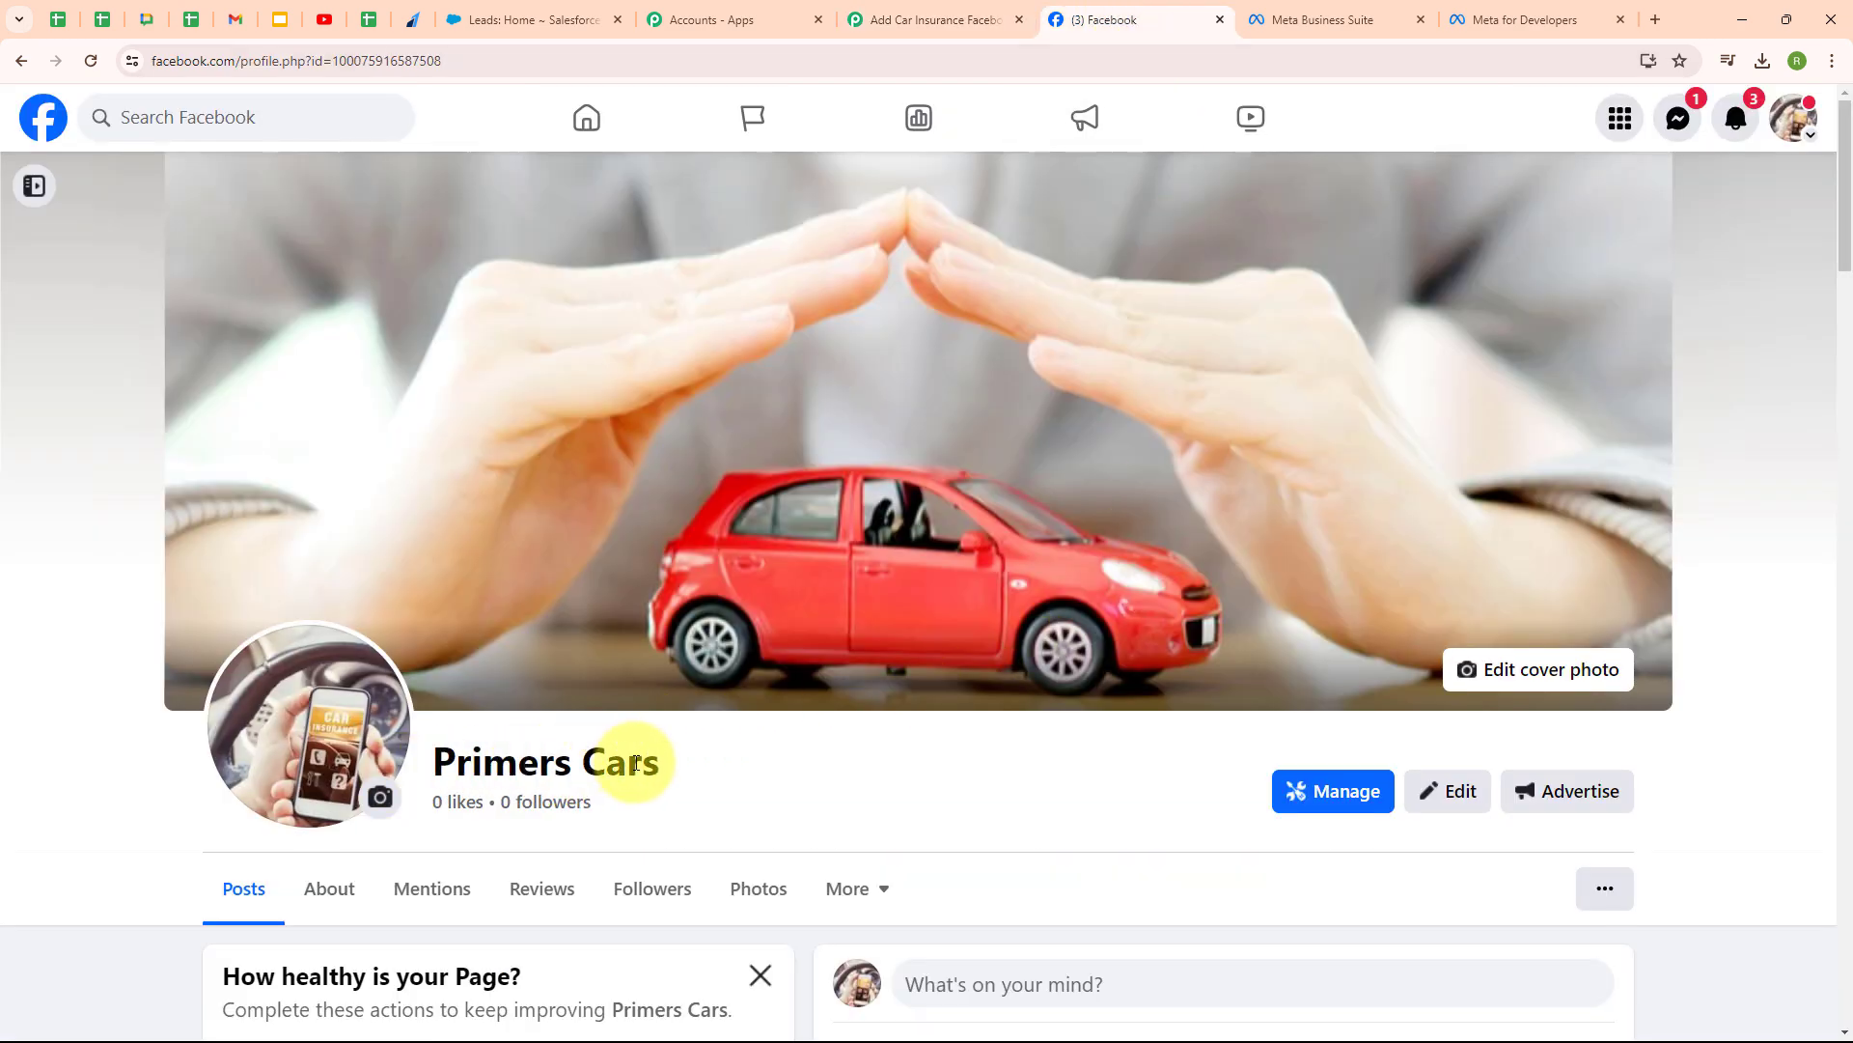
left_click(922, 11)
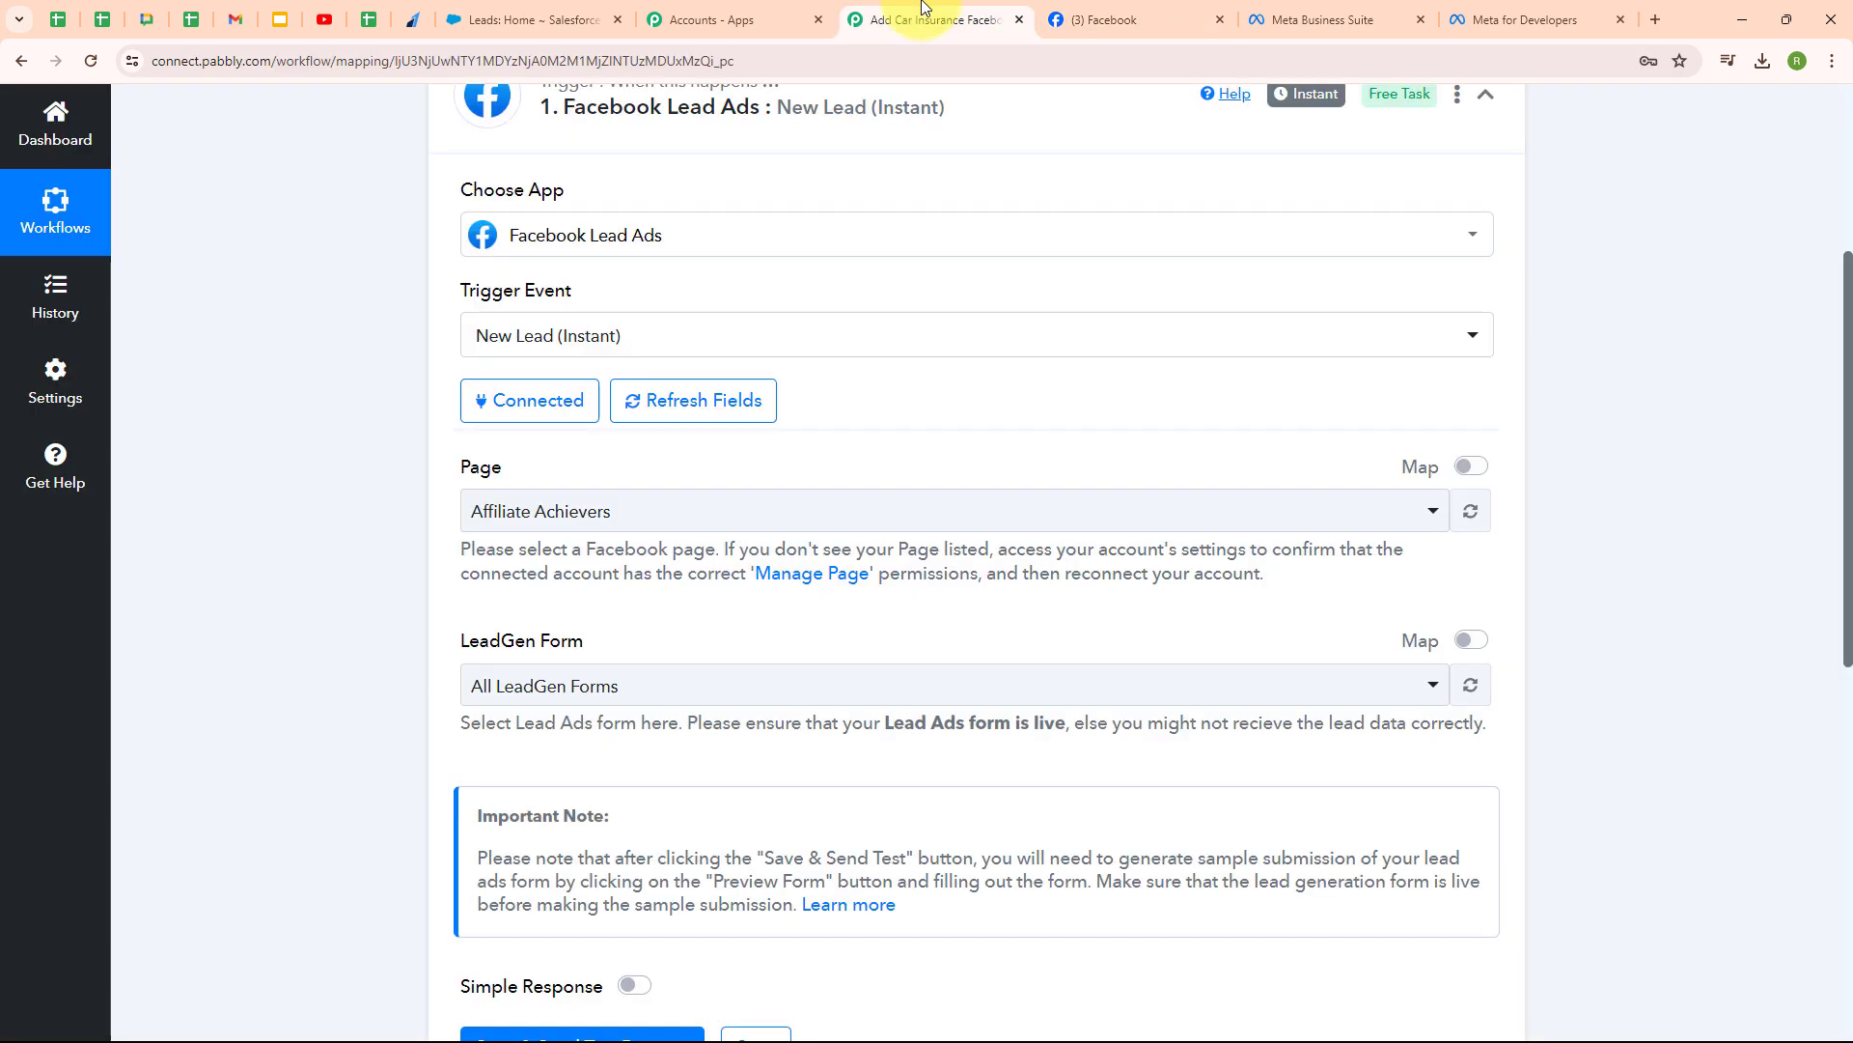
left_click(682, 509)
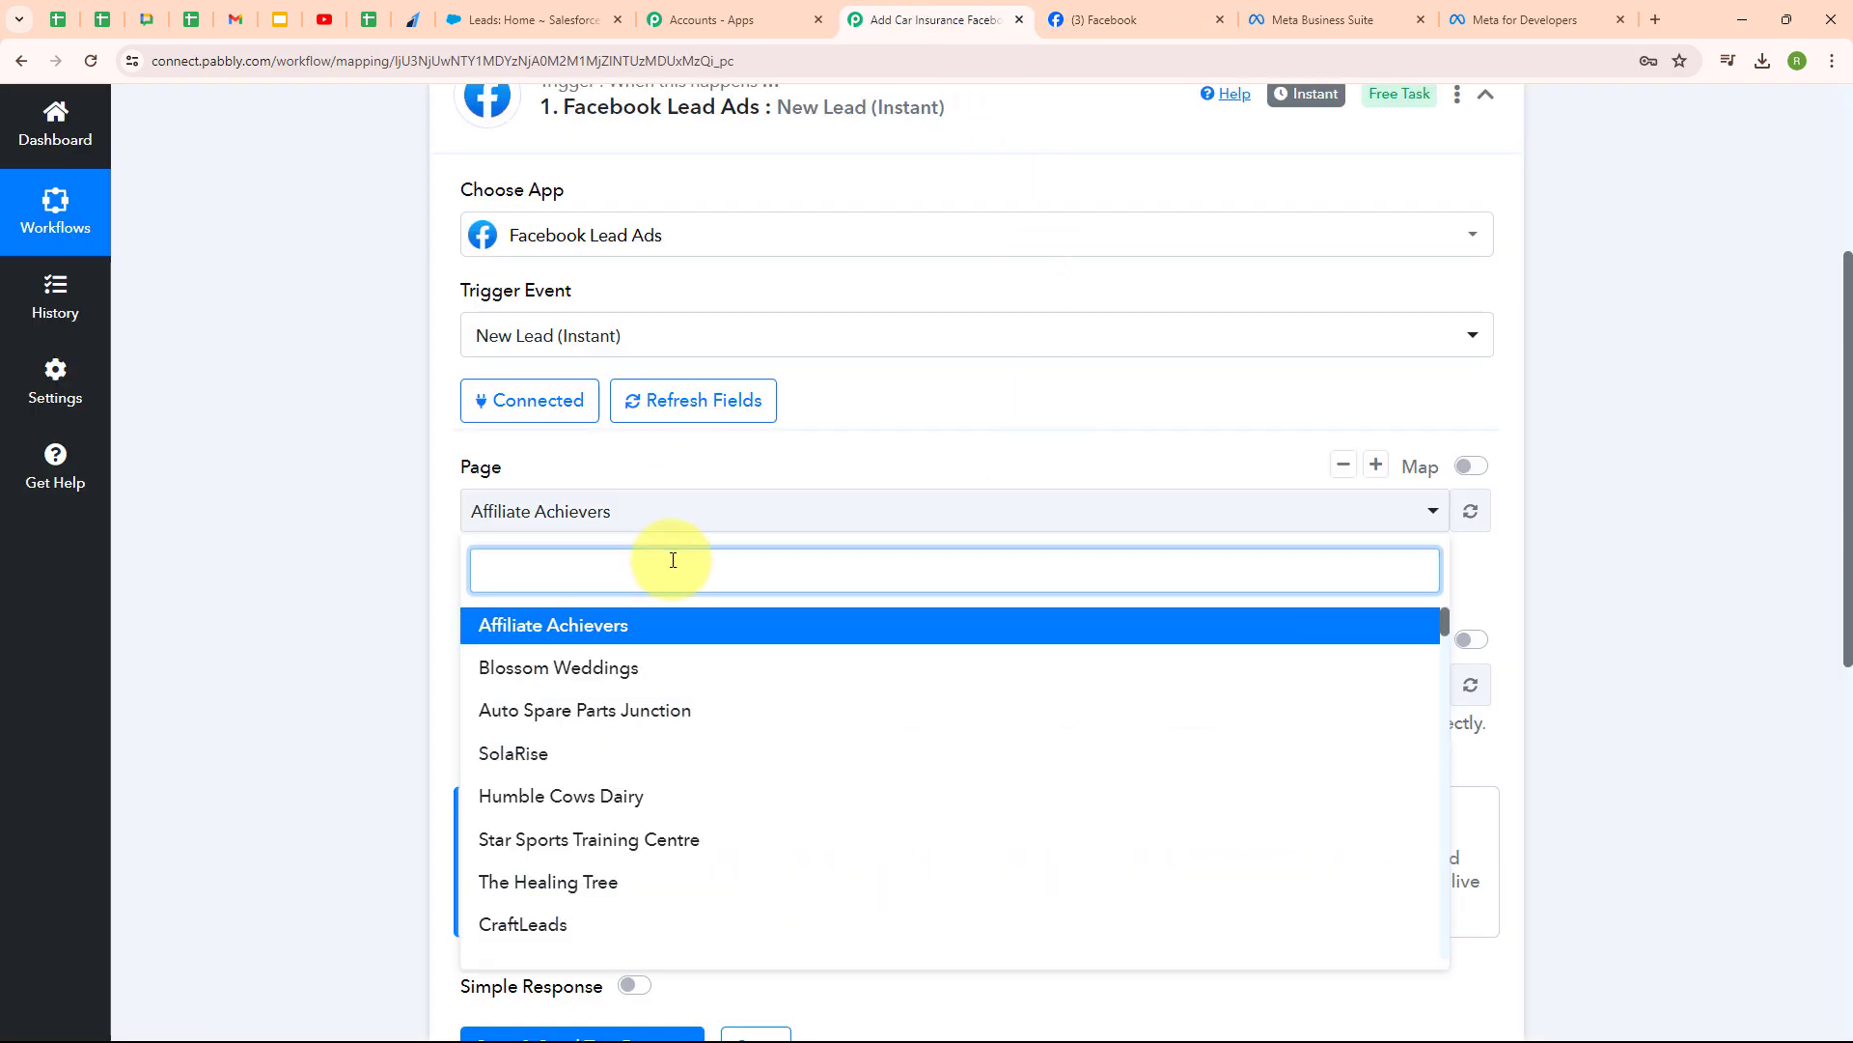
type("Prim")
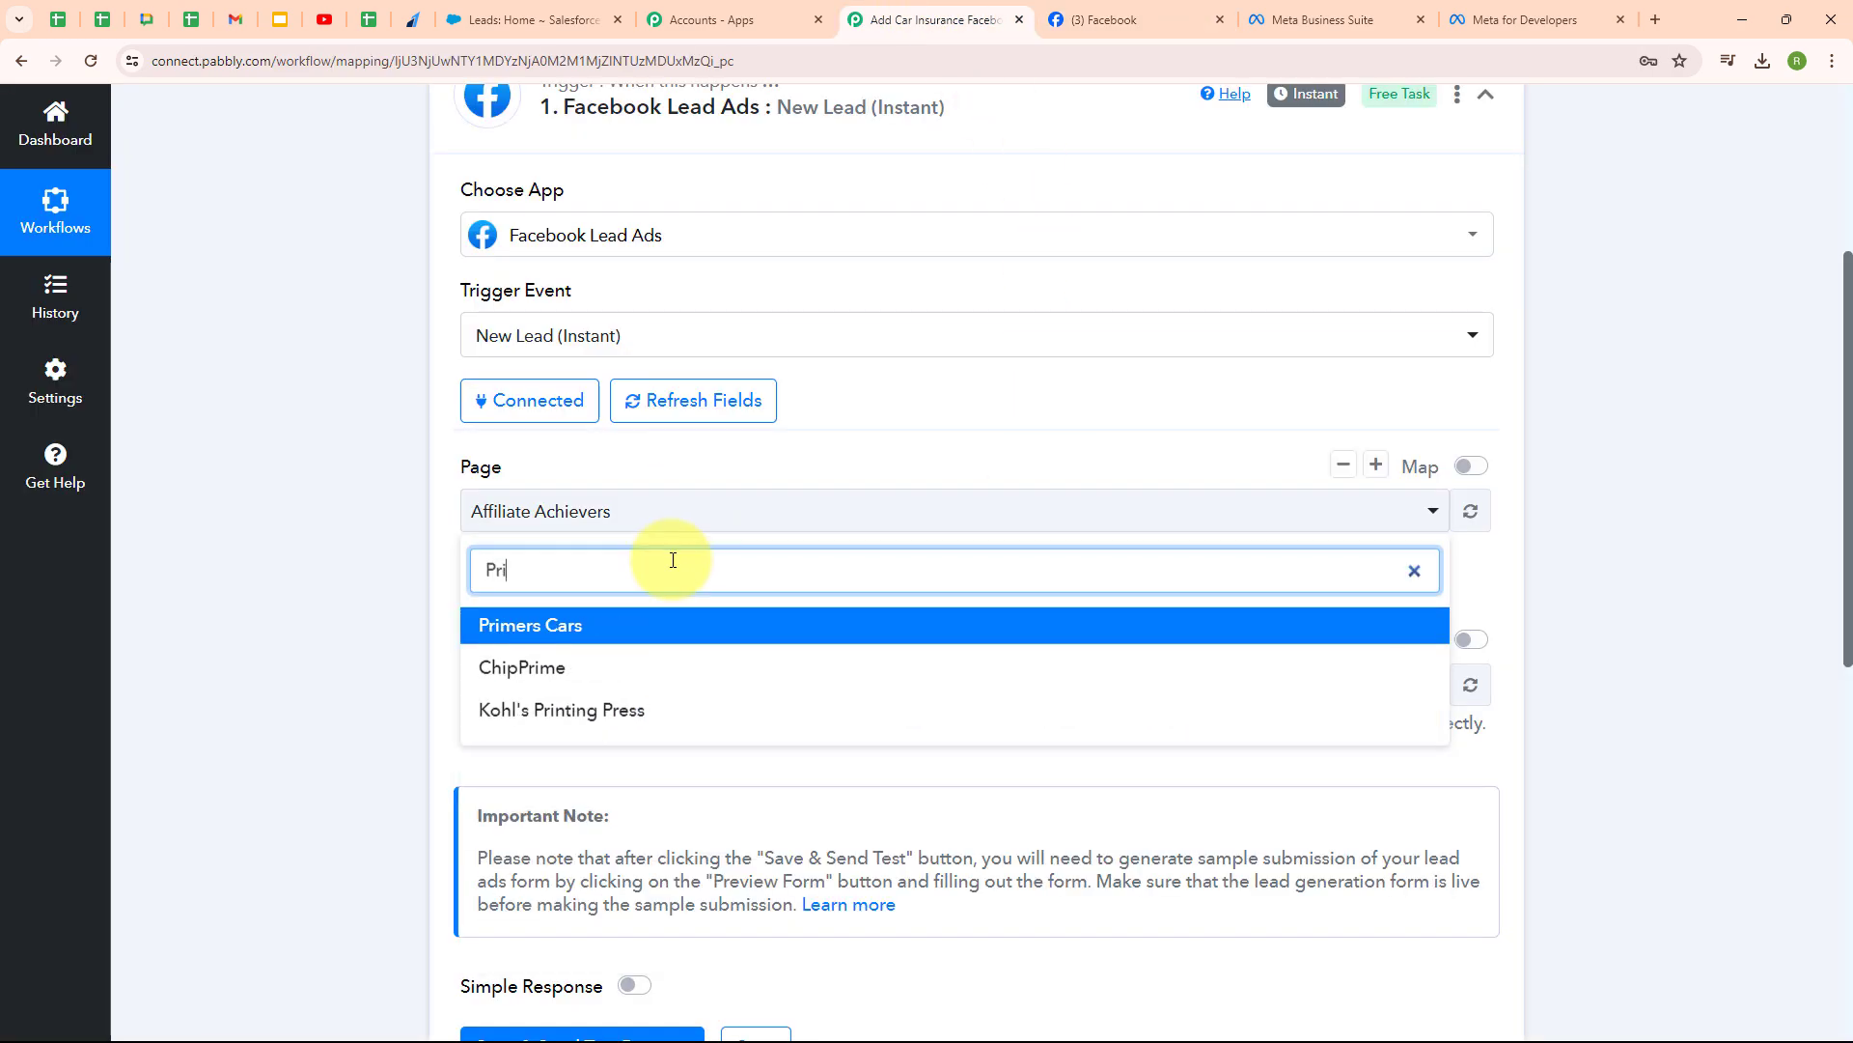
left_click(669, 628)
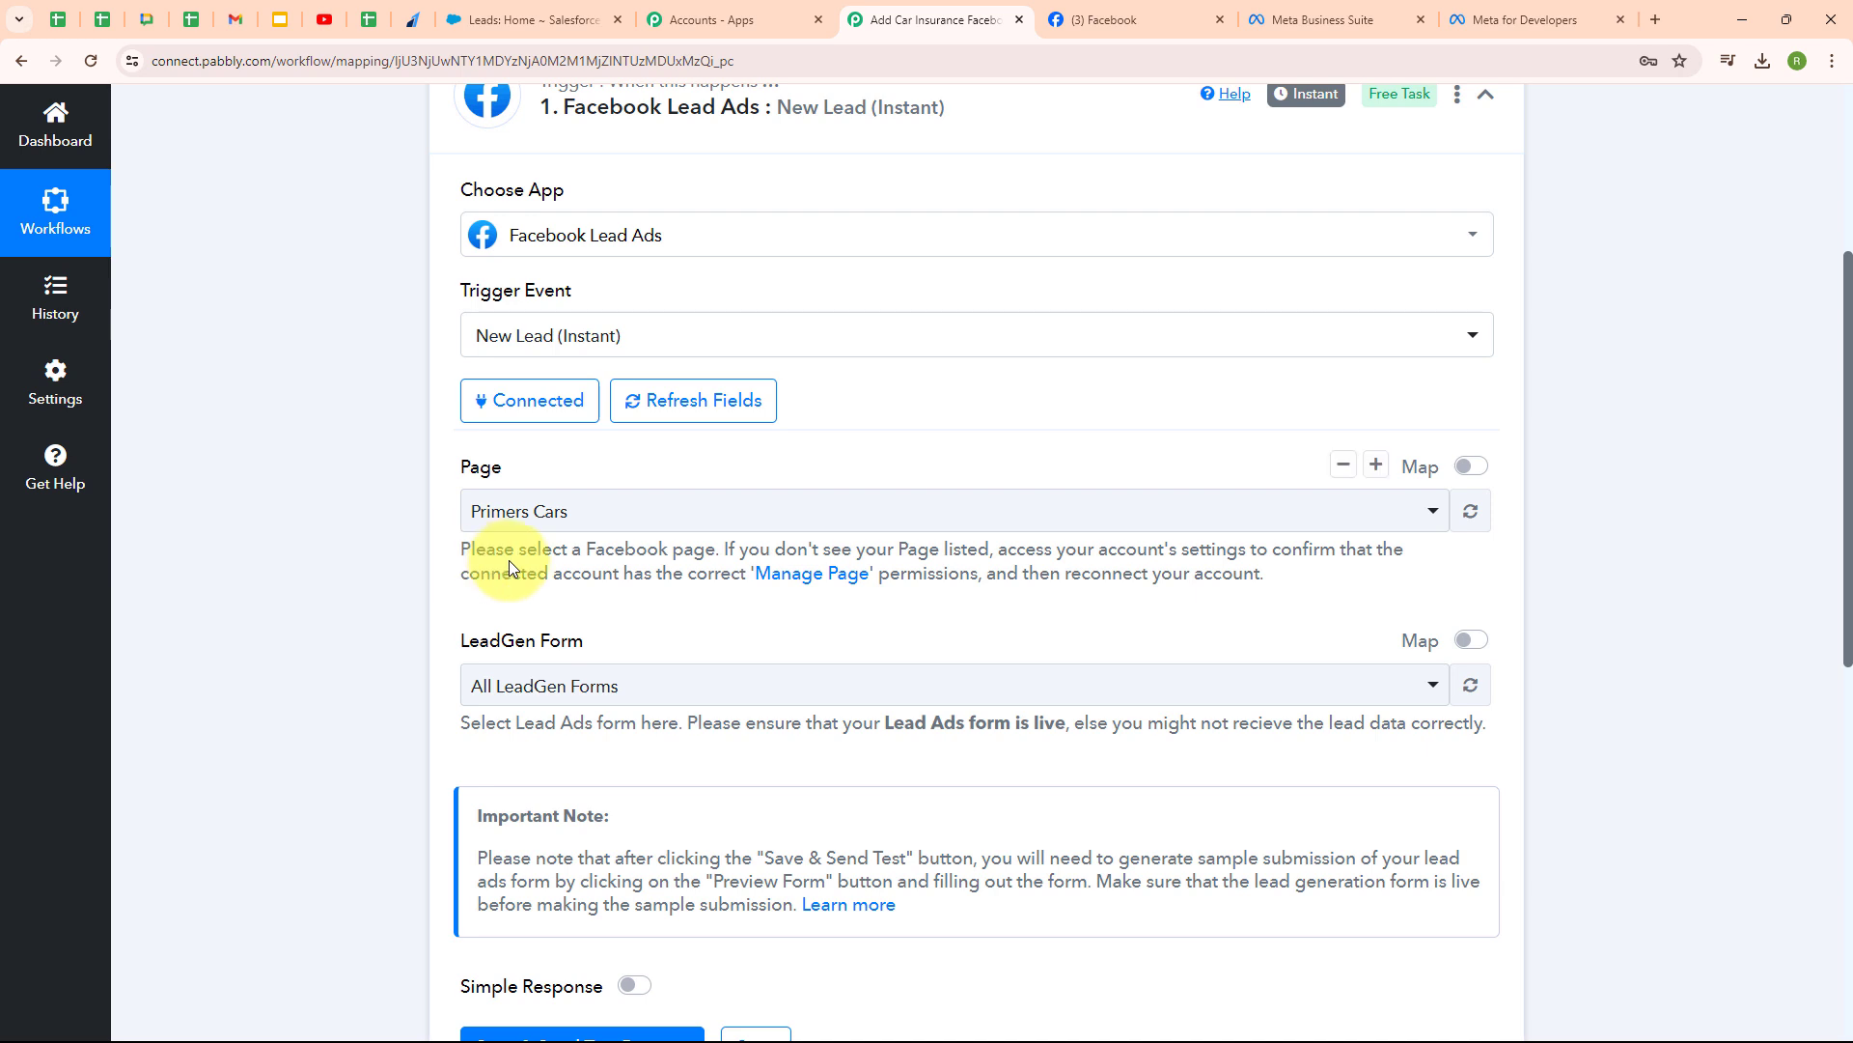
scroll(724, 567, "down", 2)
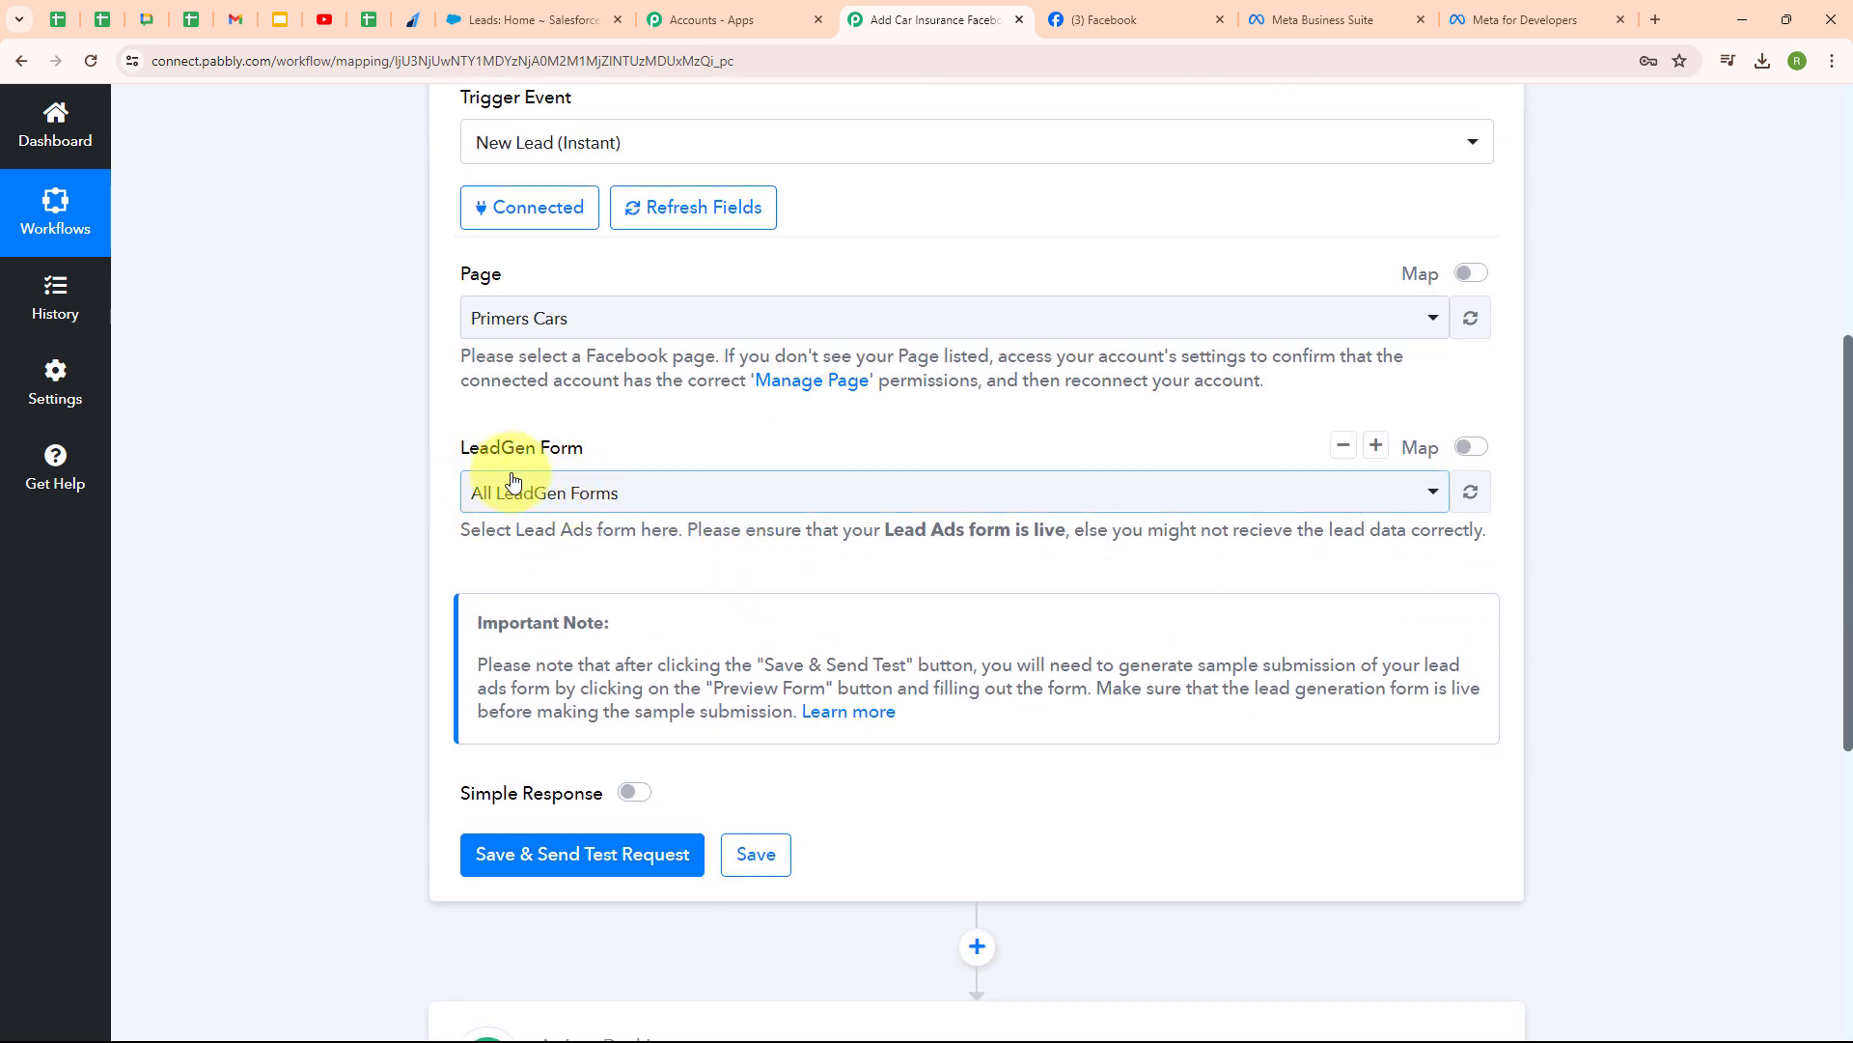
- Check the lead forms in Meta Business Suite, then select Car Insurance Form as LeadGen Form
left_click(1312, 25)
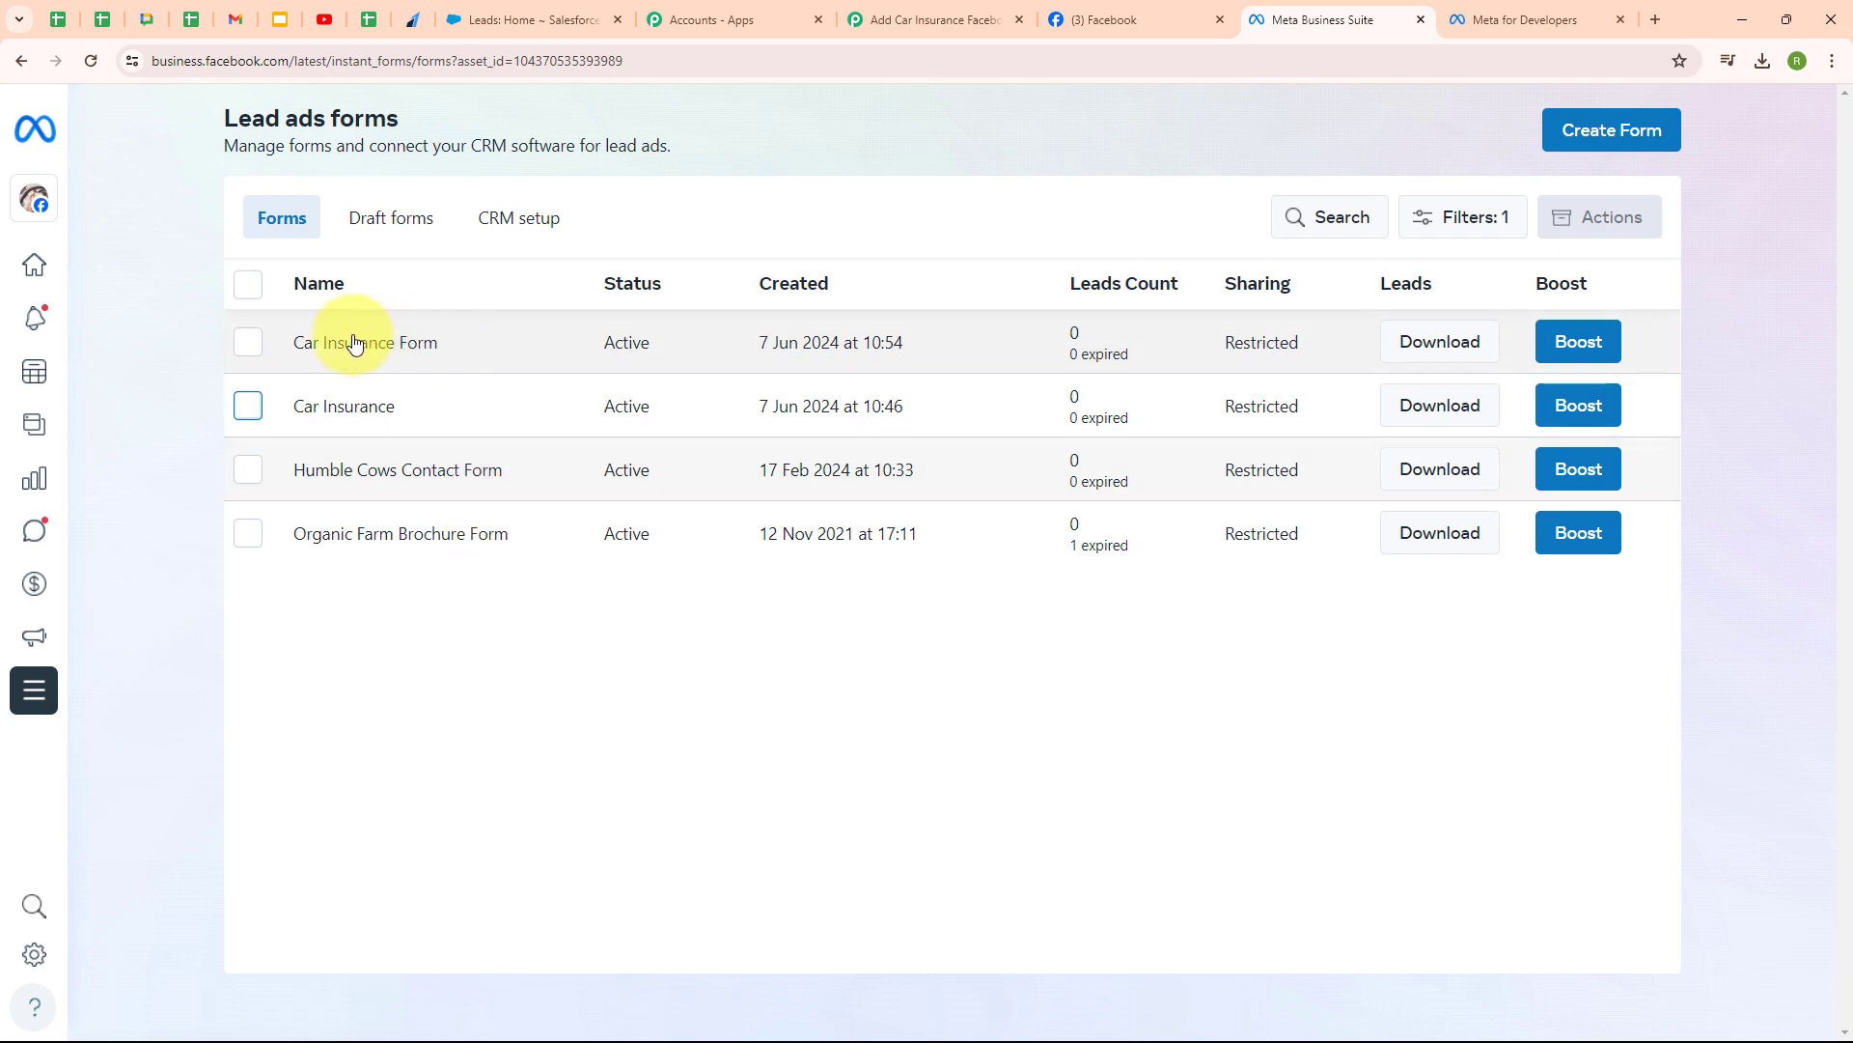
left_click(881, 19)
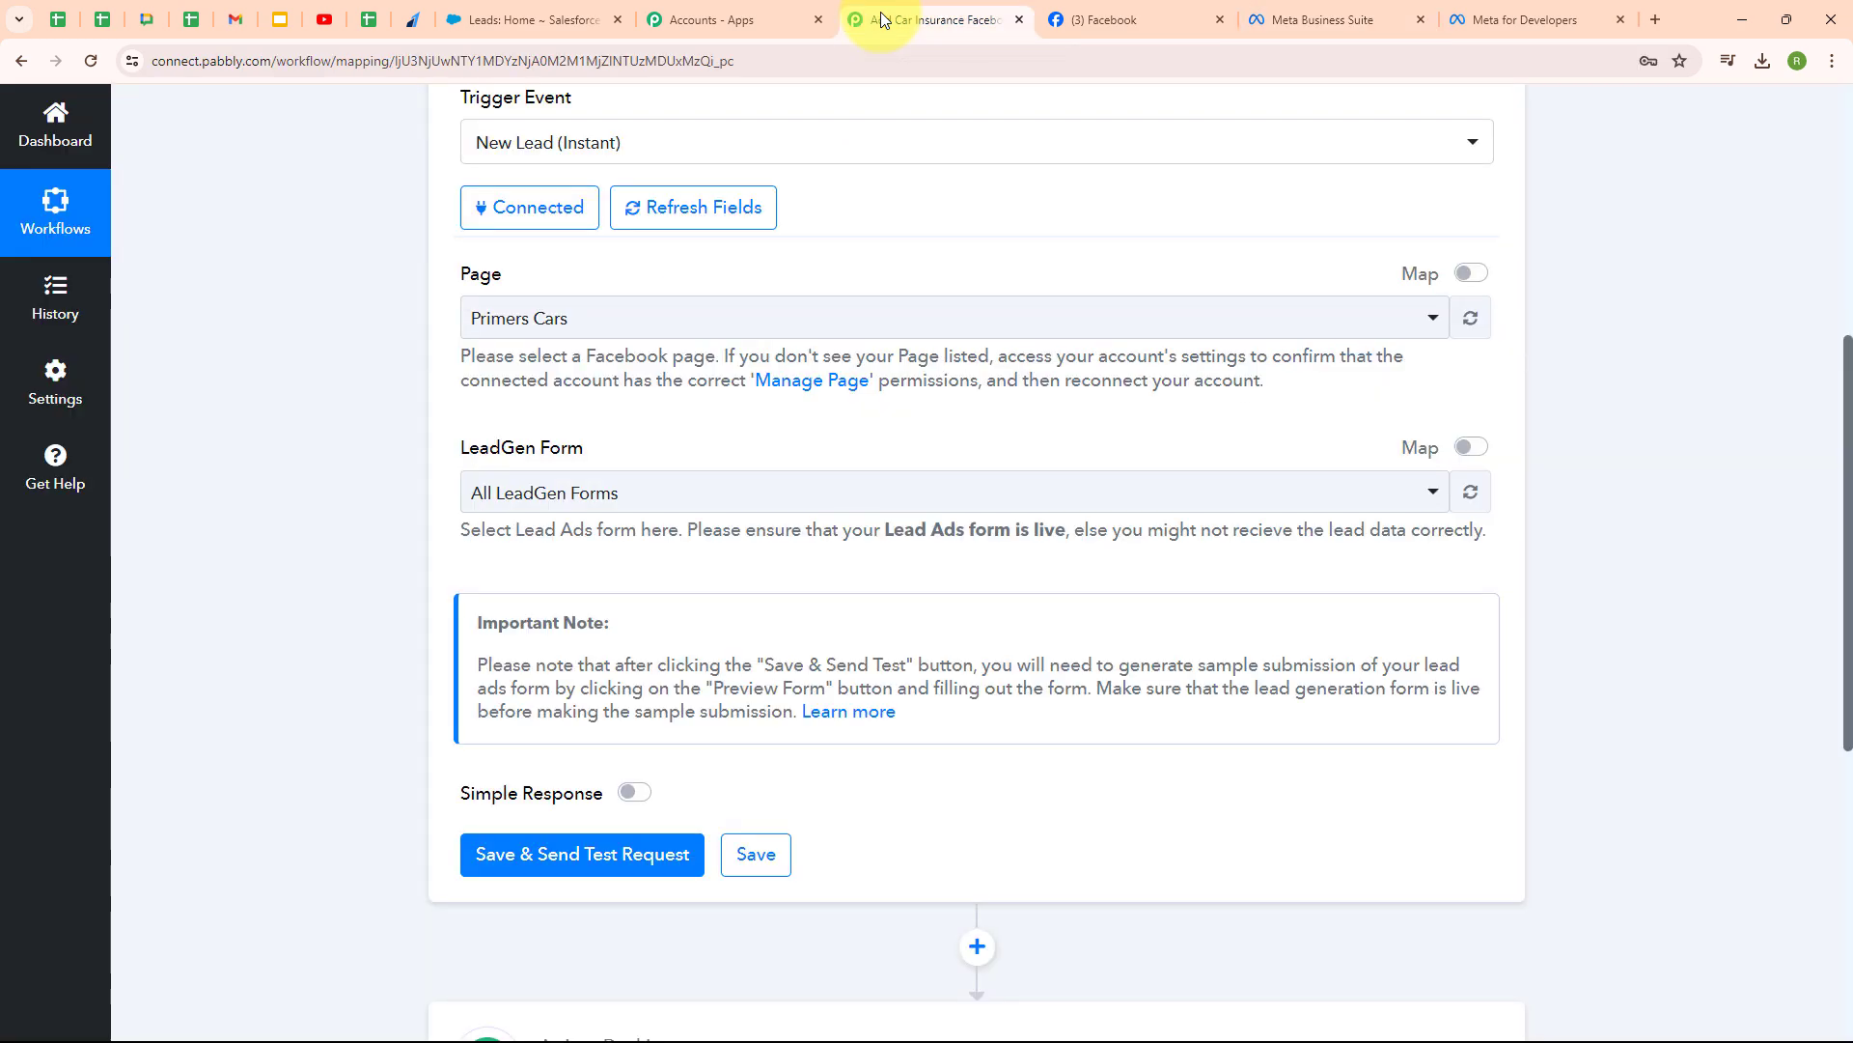
left_click(586, 503)
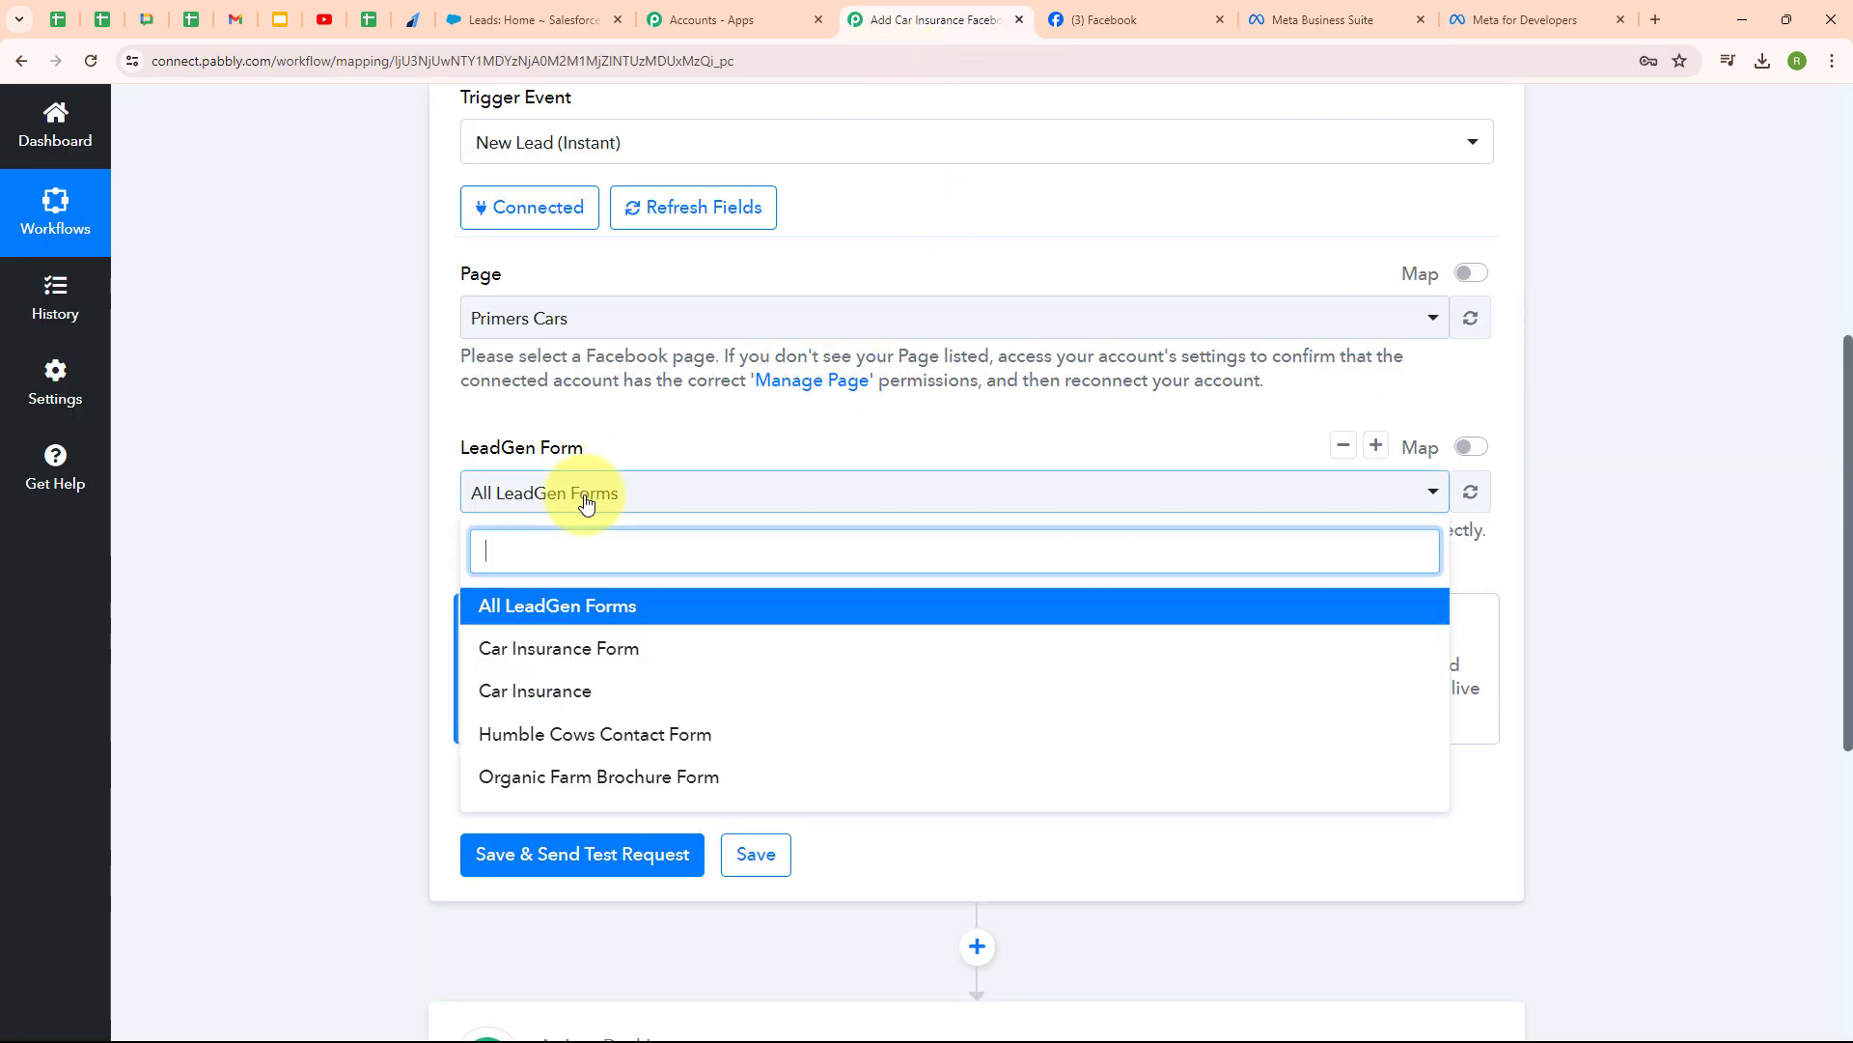
left_click(582, 648)
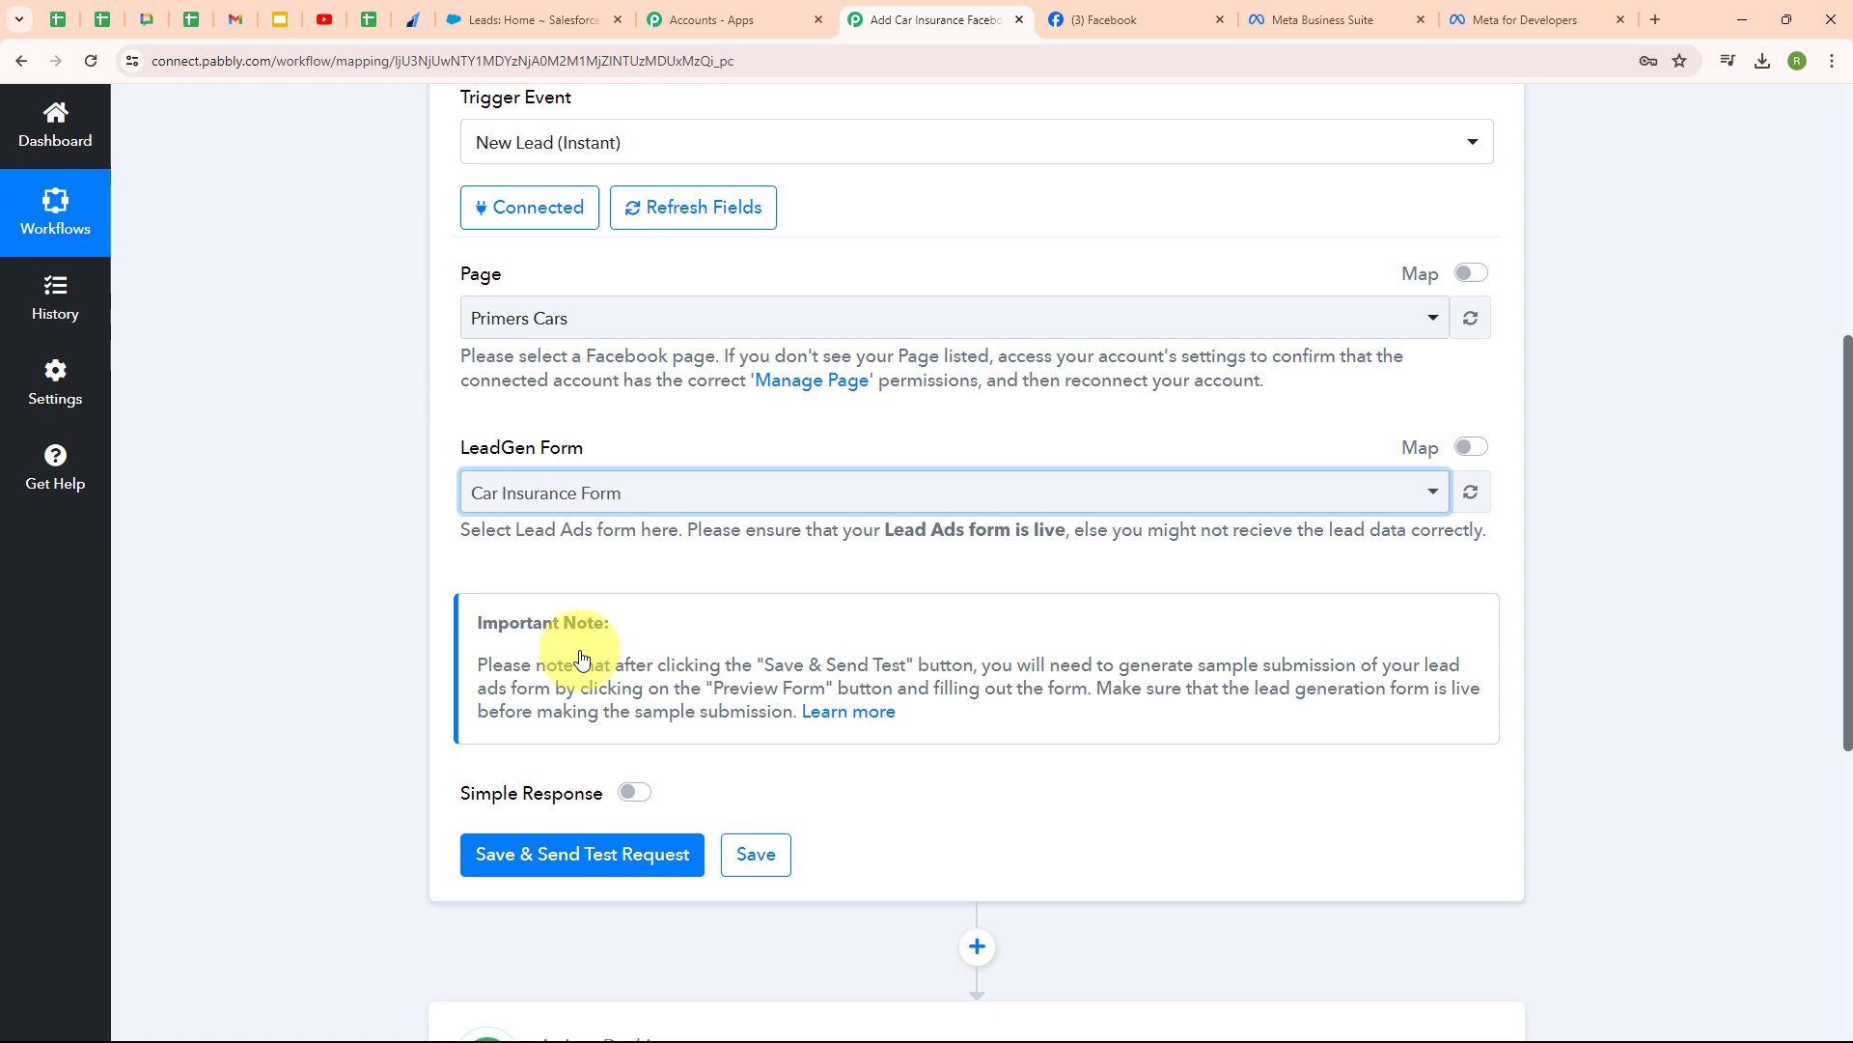
left_click(710, 509)
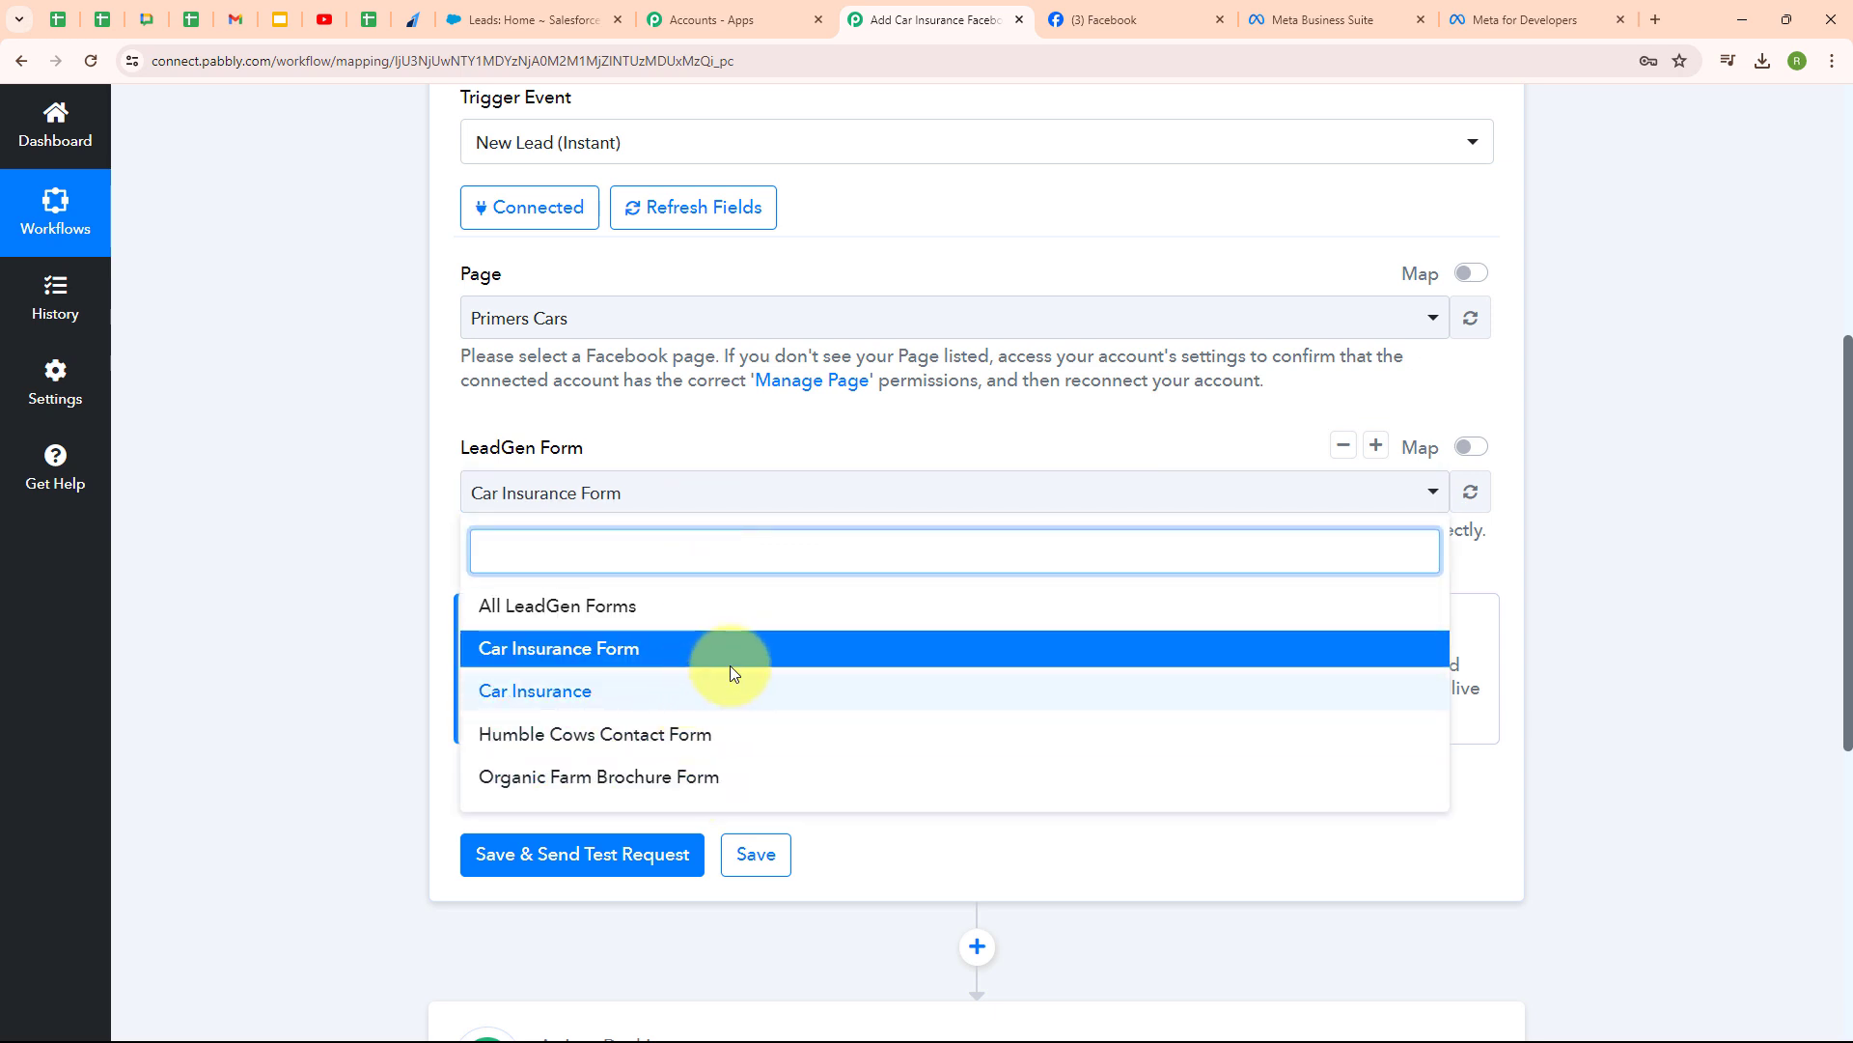
left_click(390, 619)
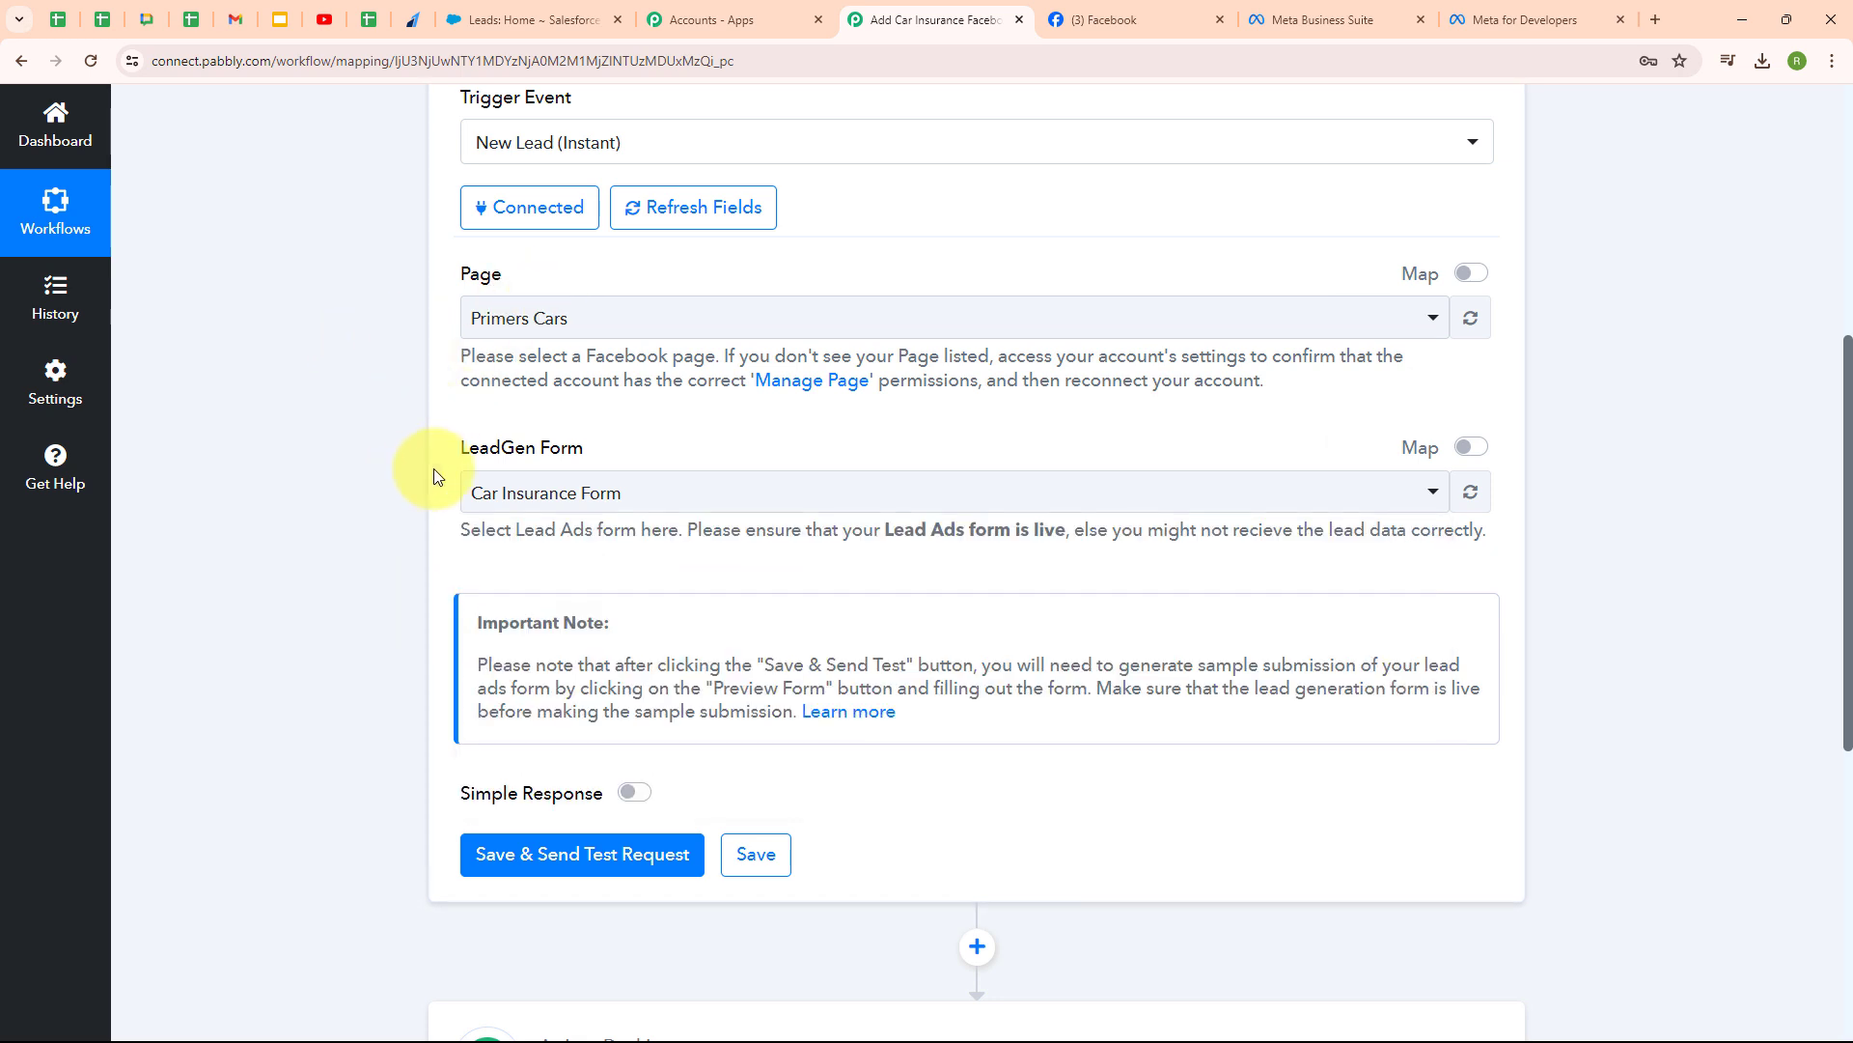
- Save the trigger and send a test request, leaving it waiting for the webhook response
left_click(533, 862)
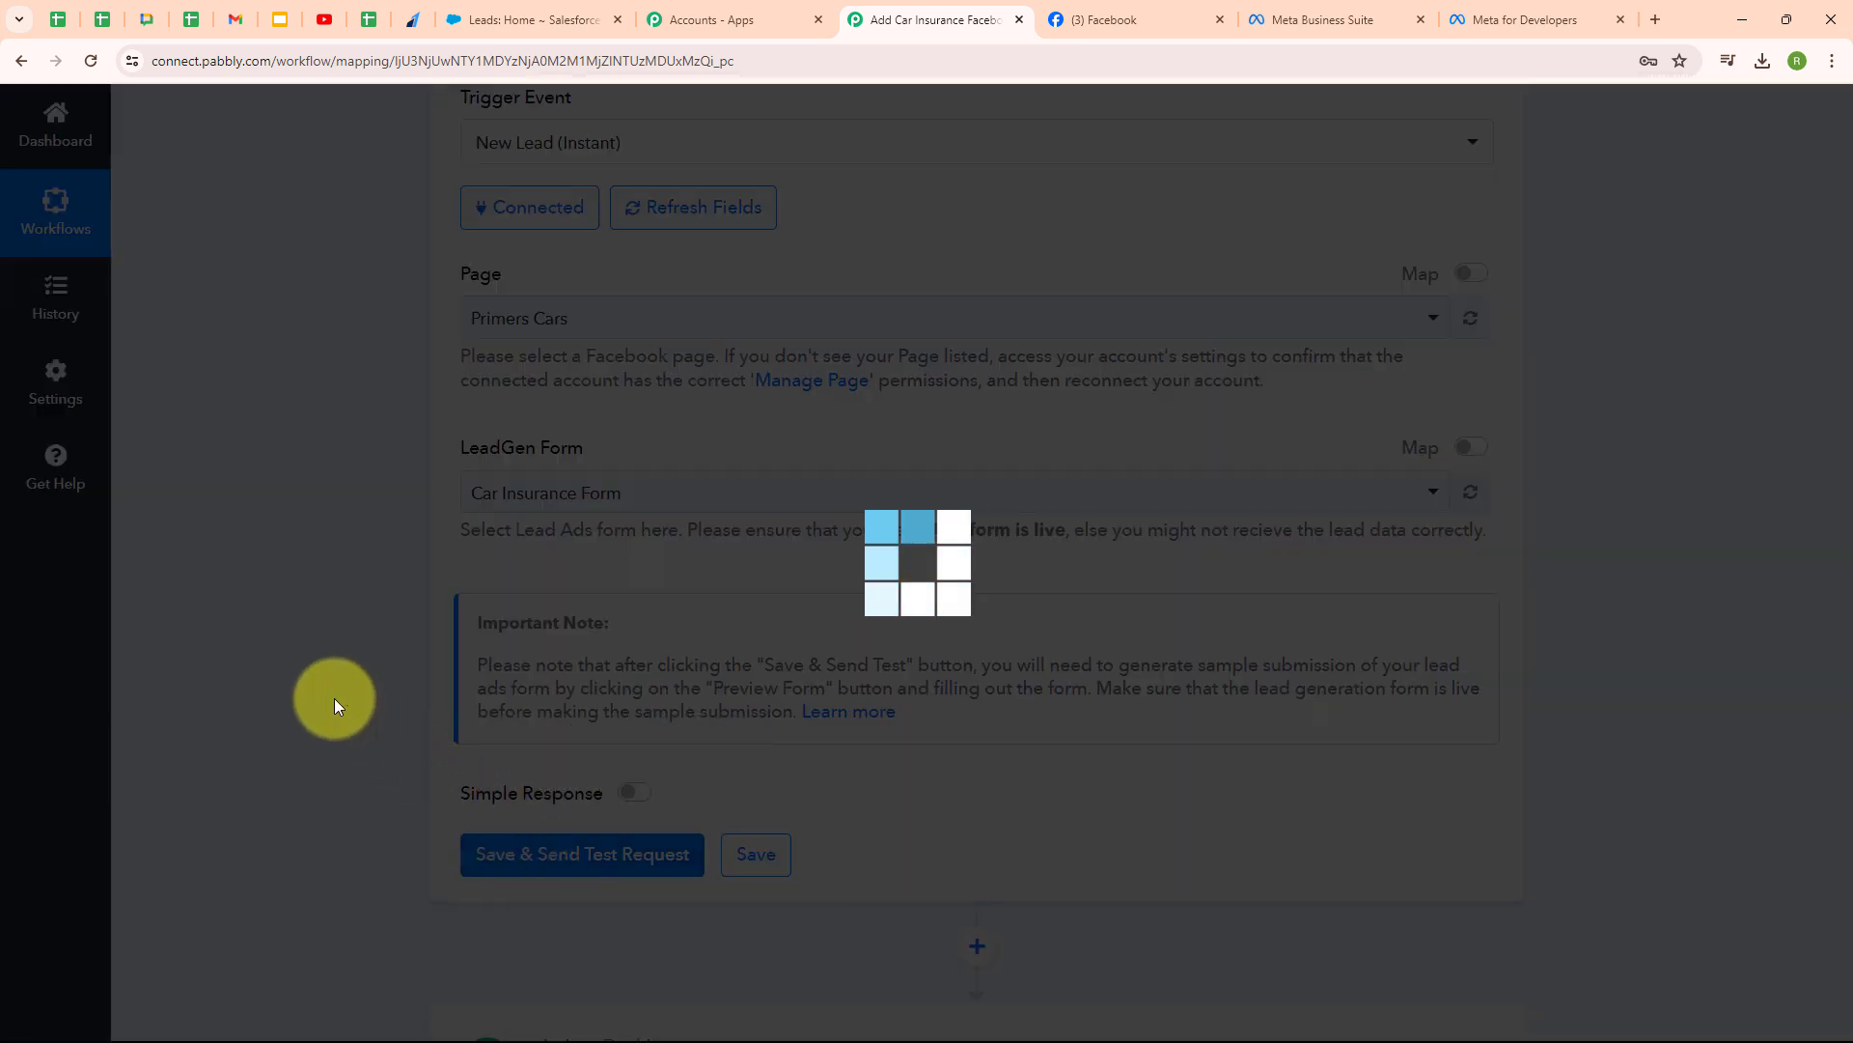
scroll(1055, 683, "down", 3)
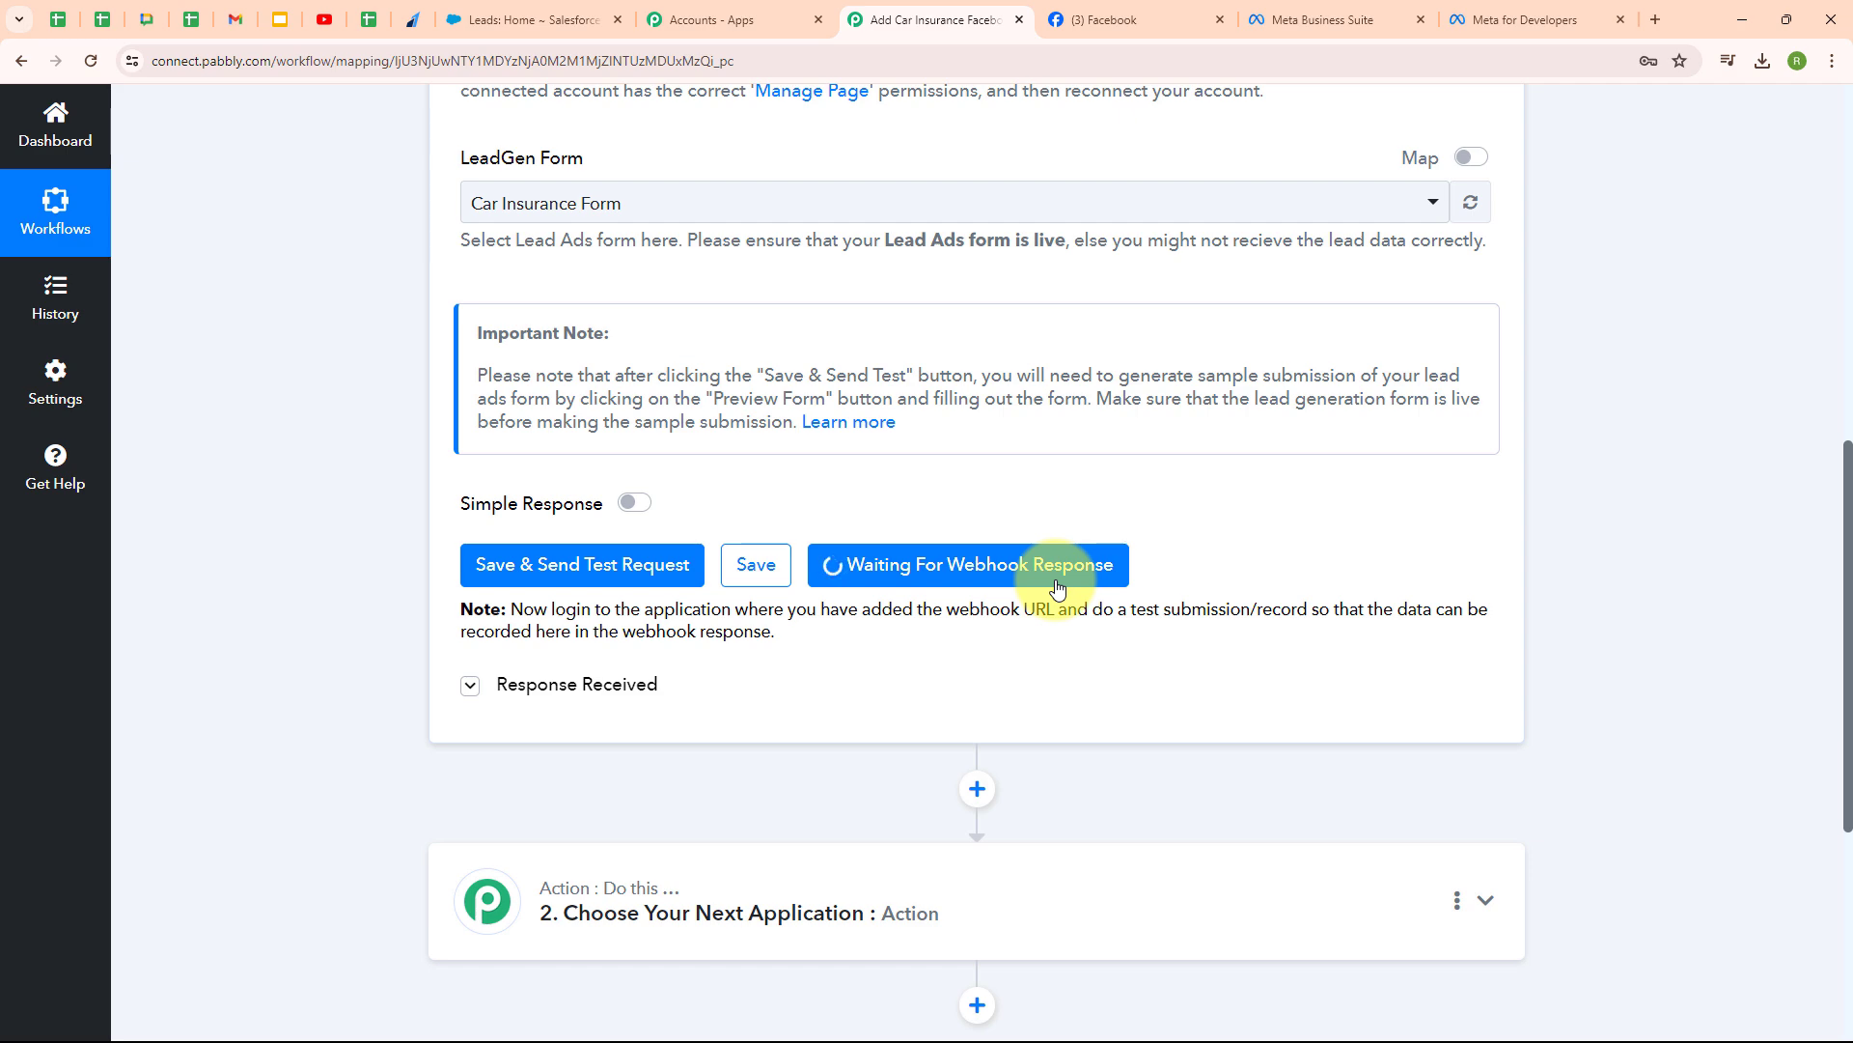
left_click(1583, 12)
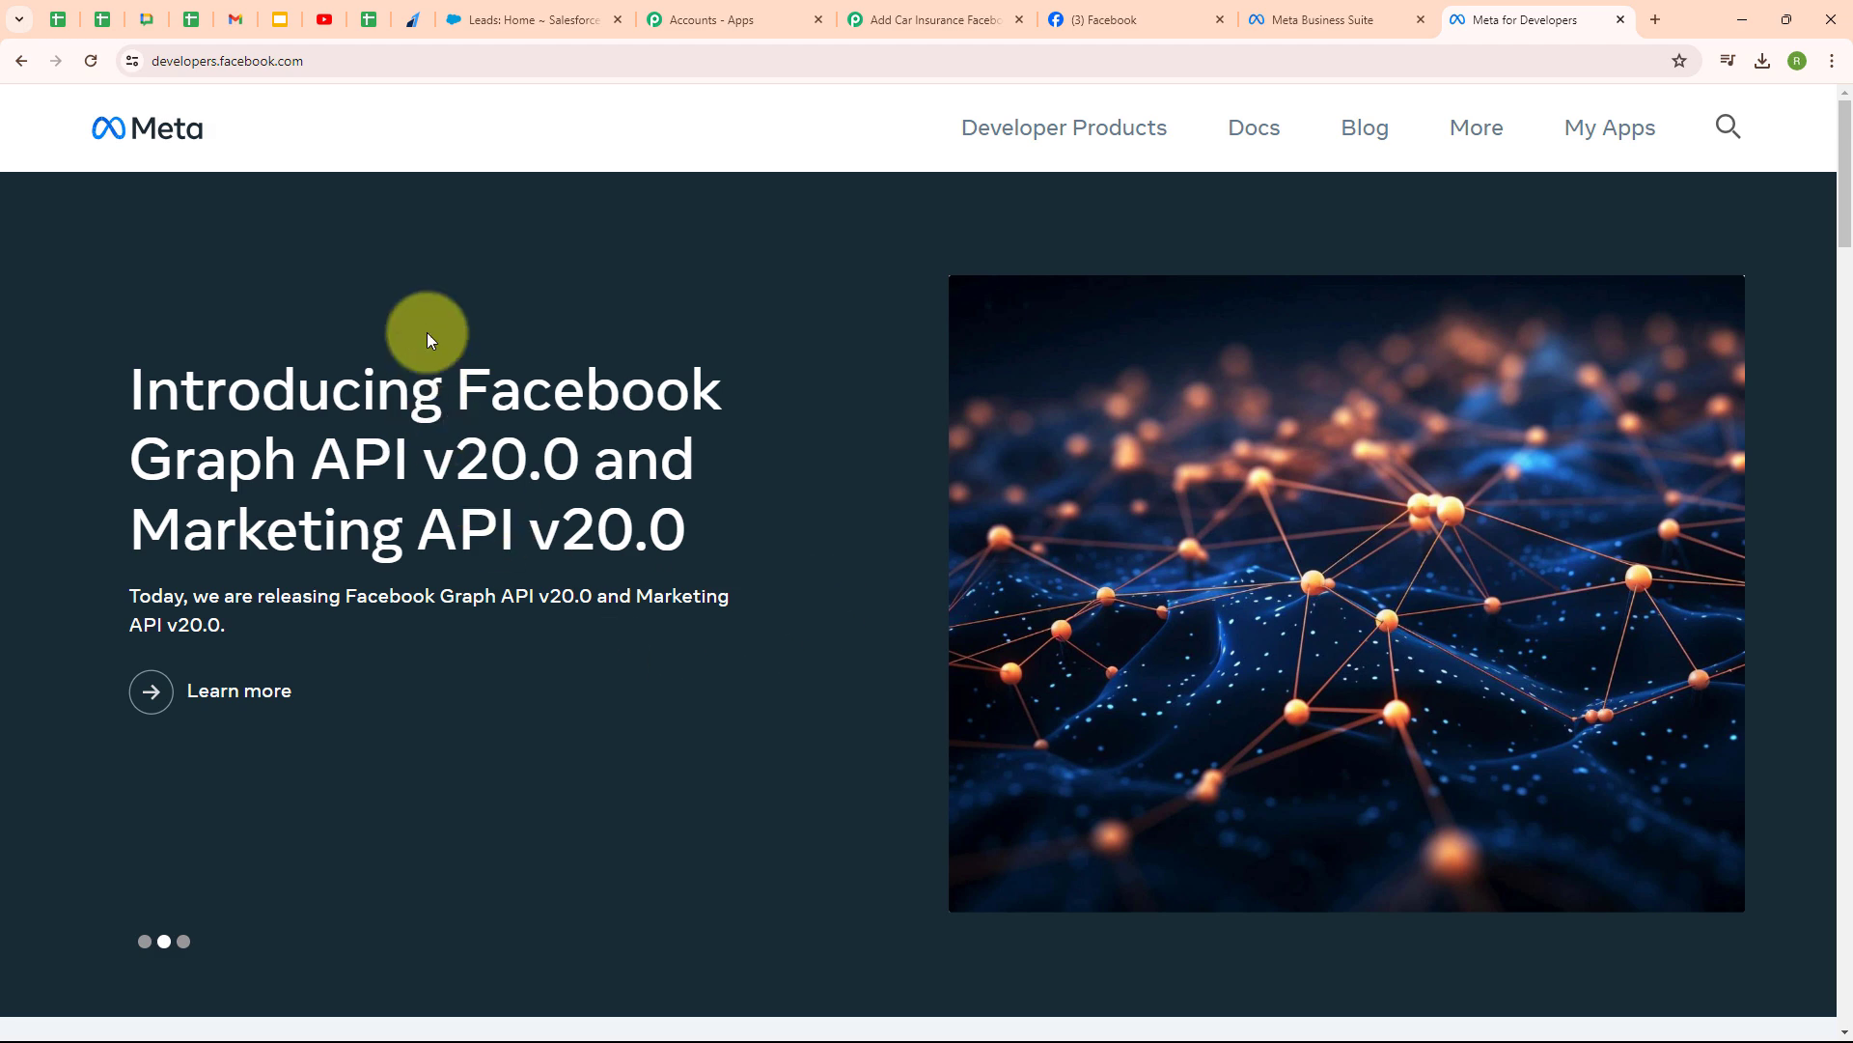
- Open the Lead Ads Testing Tool from the Meta for Developers tools page
left_click(1450, 137)
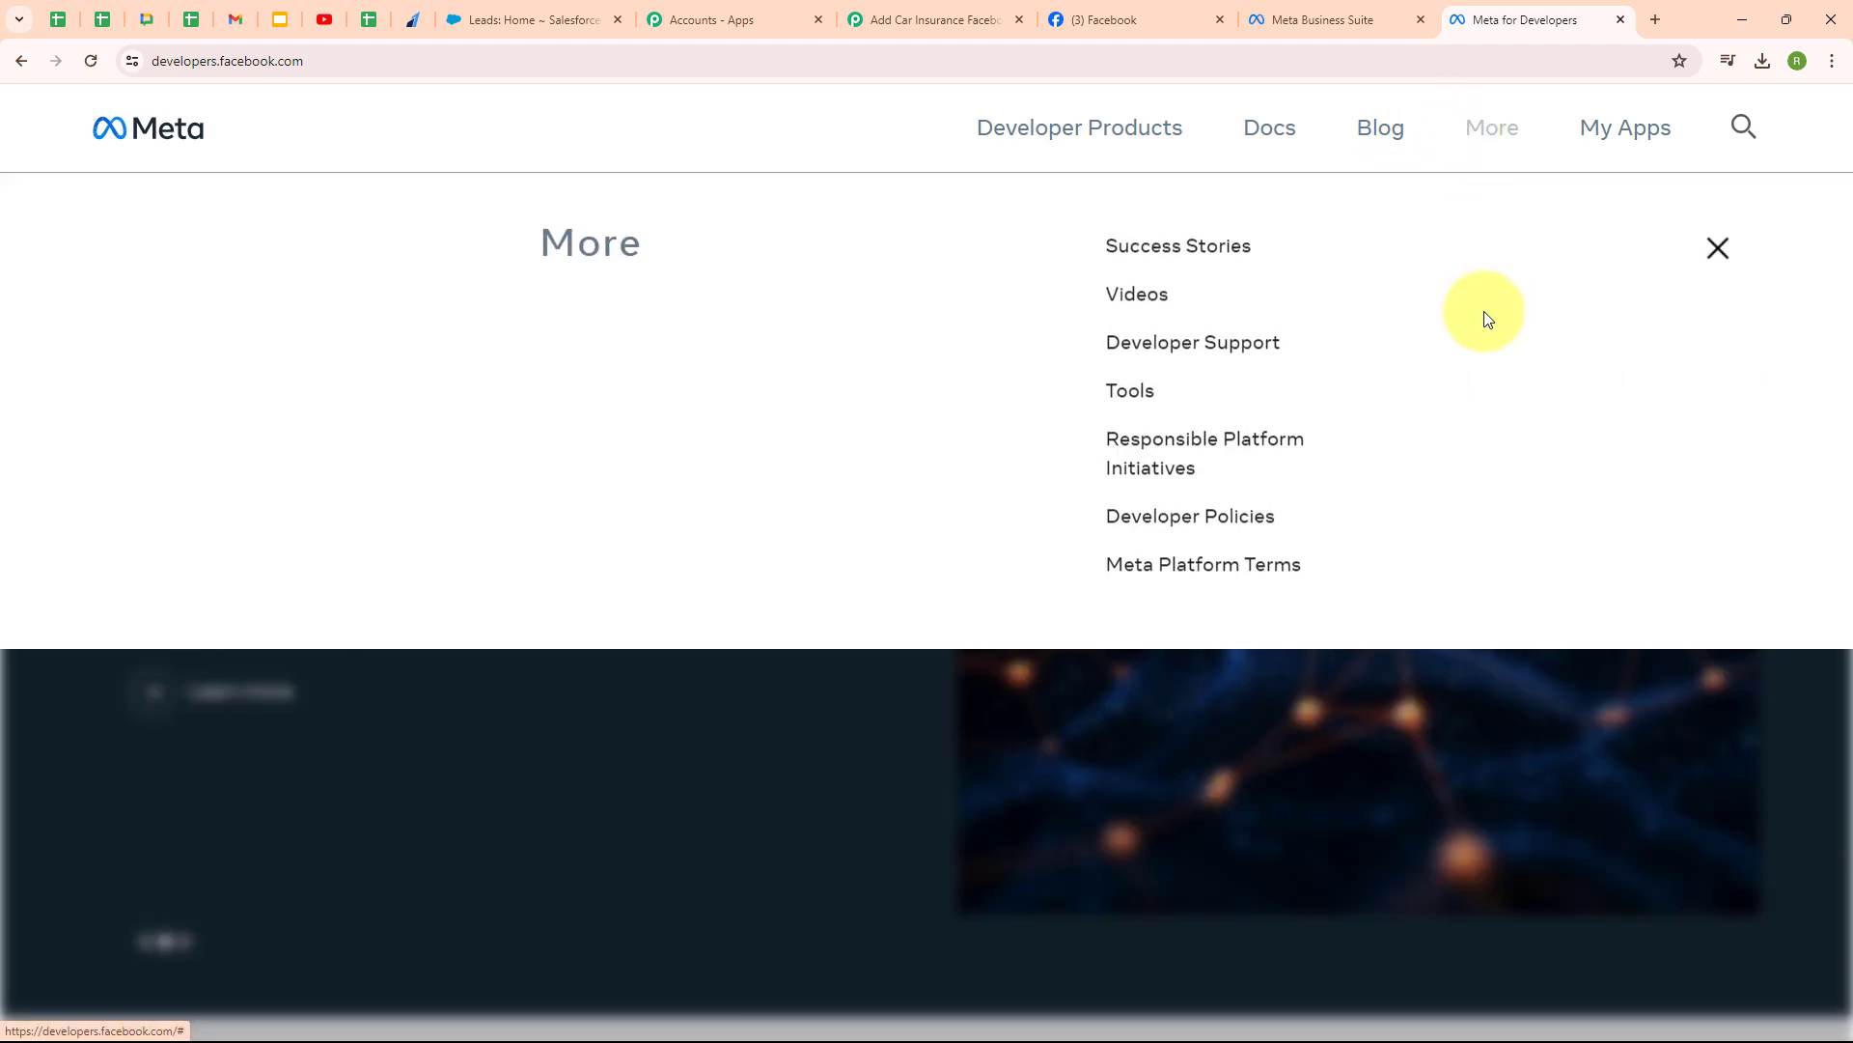
left_click(1138, 407)
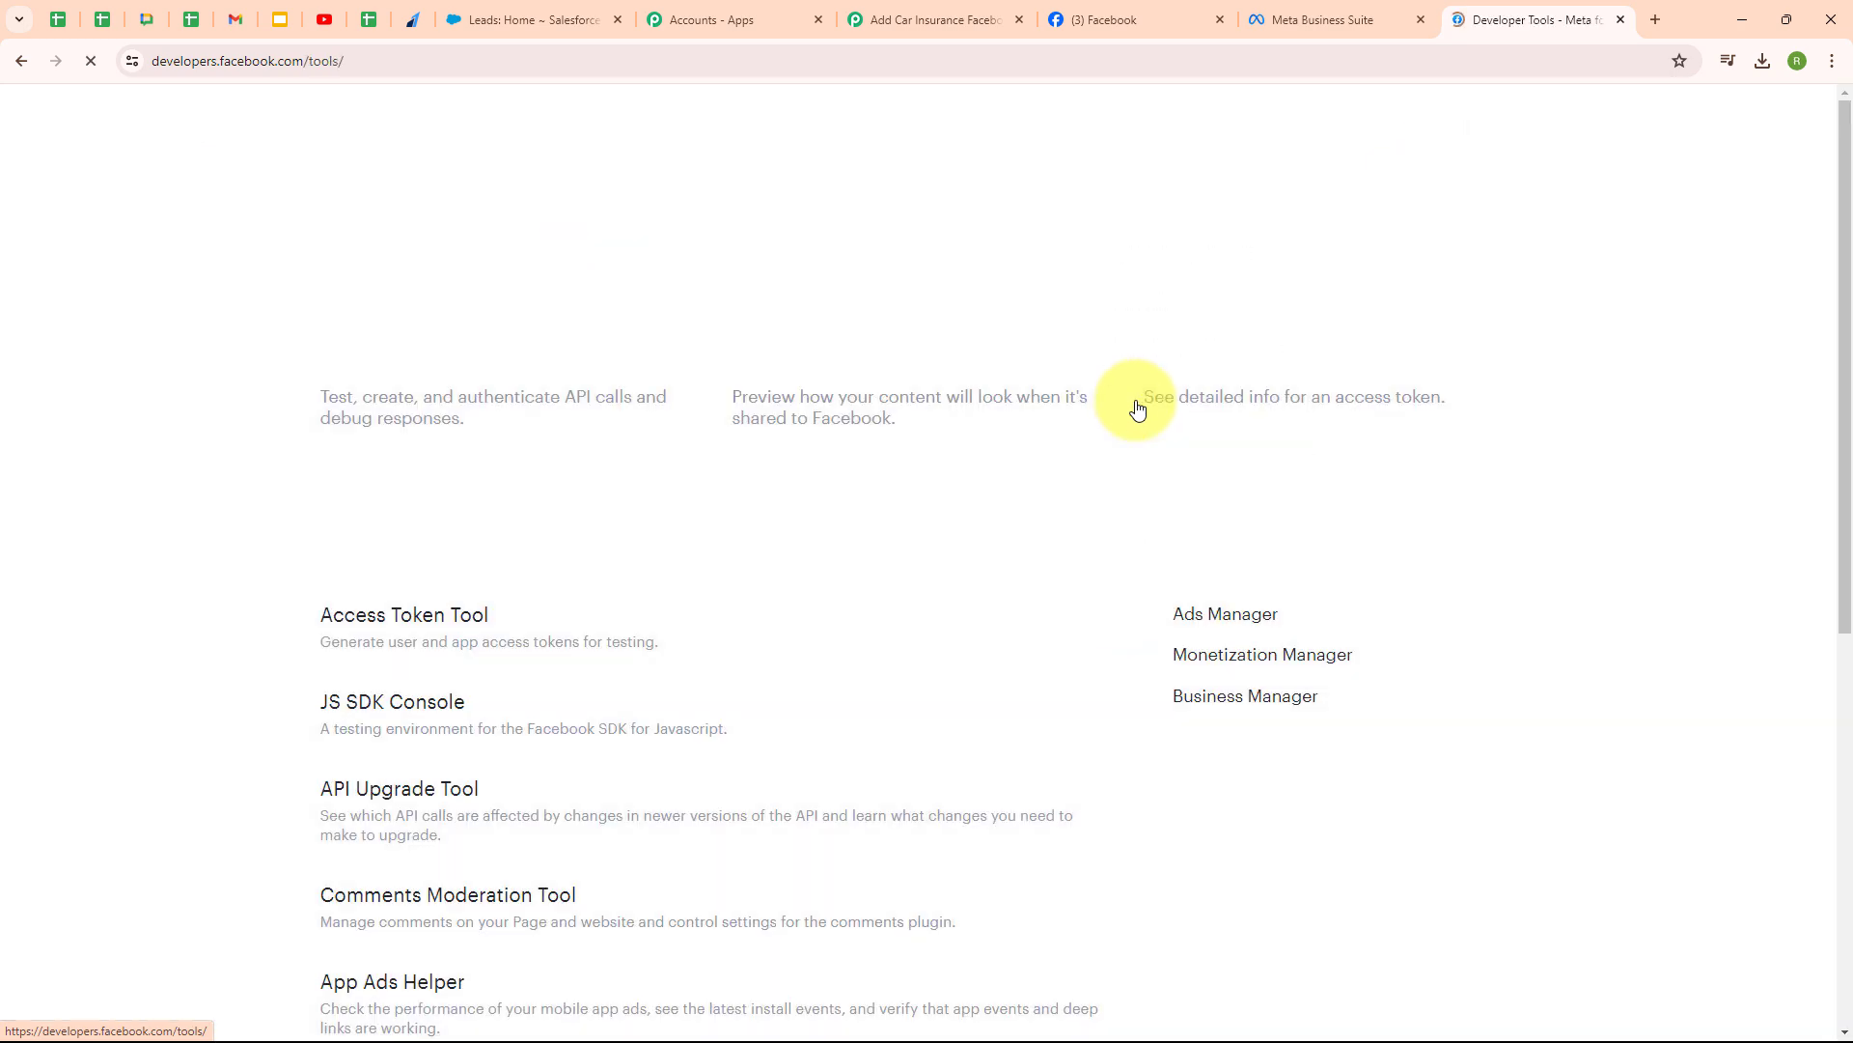
scroll(819, 376, "down", 5)
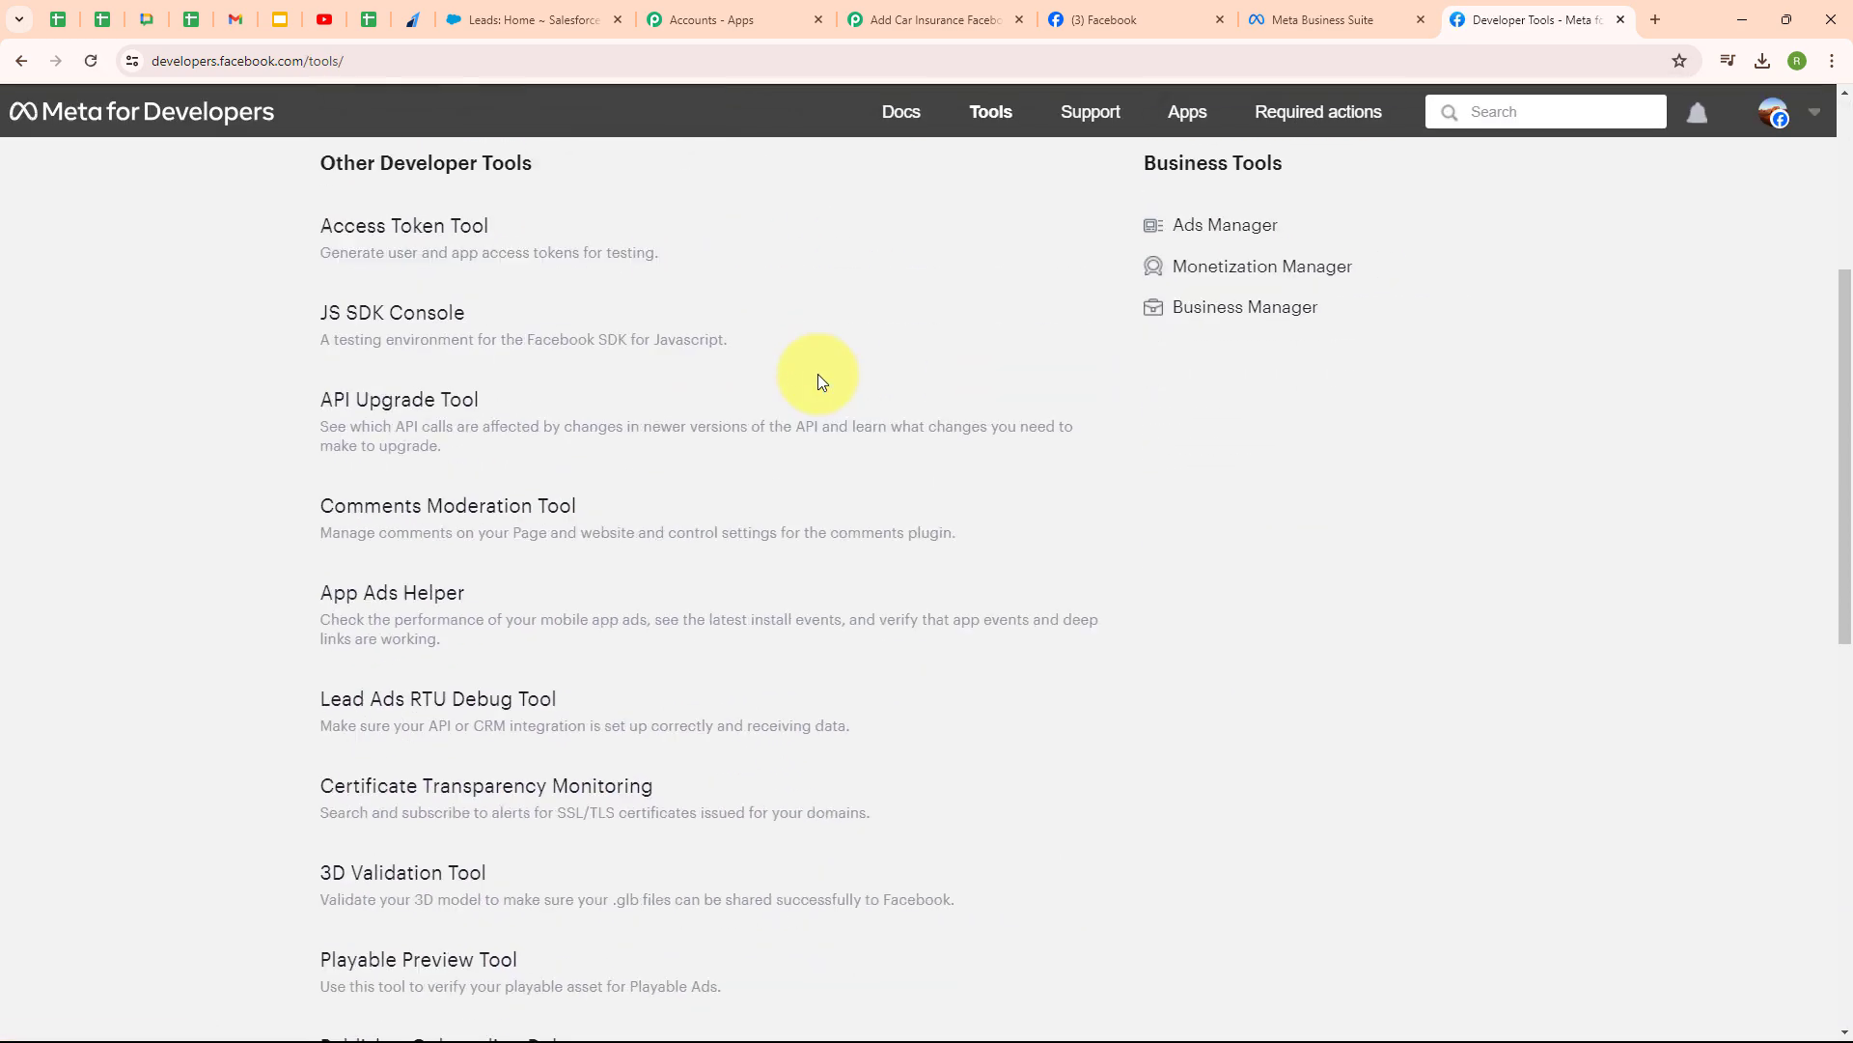
left_click(415, 663)
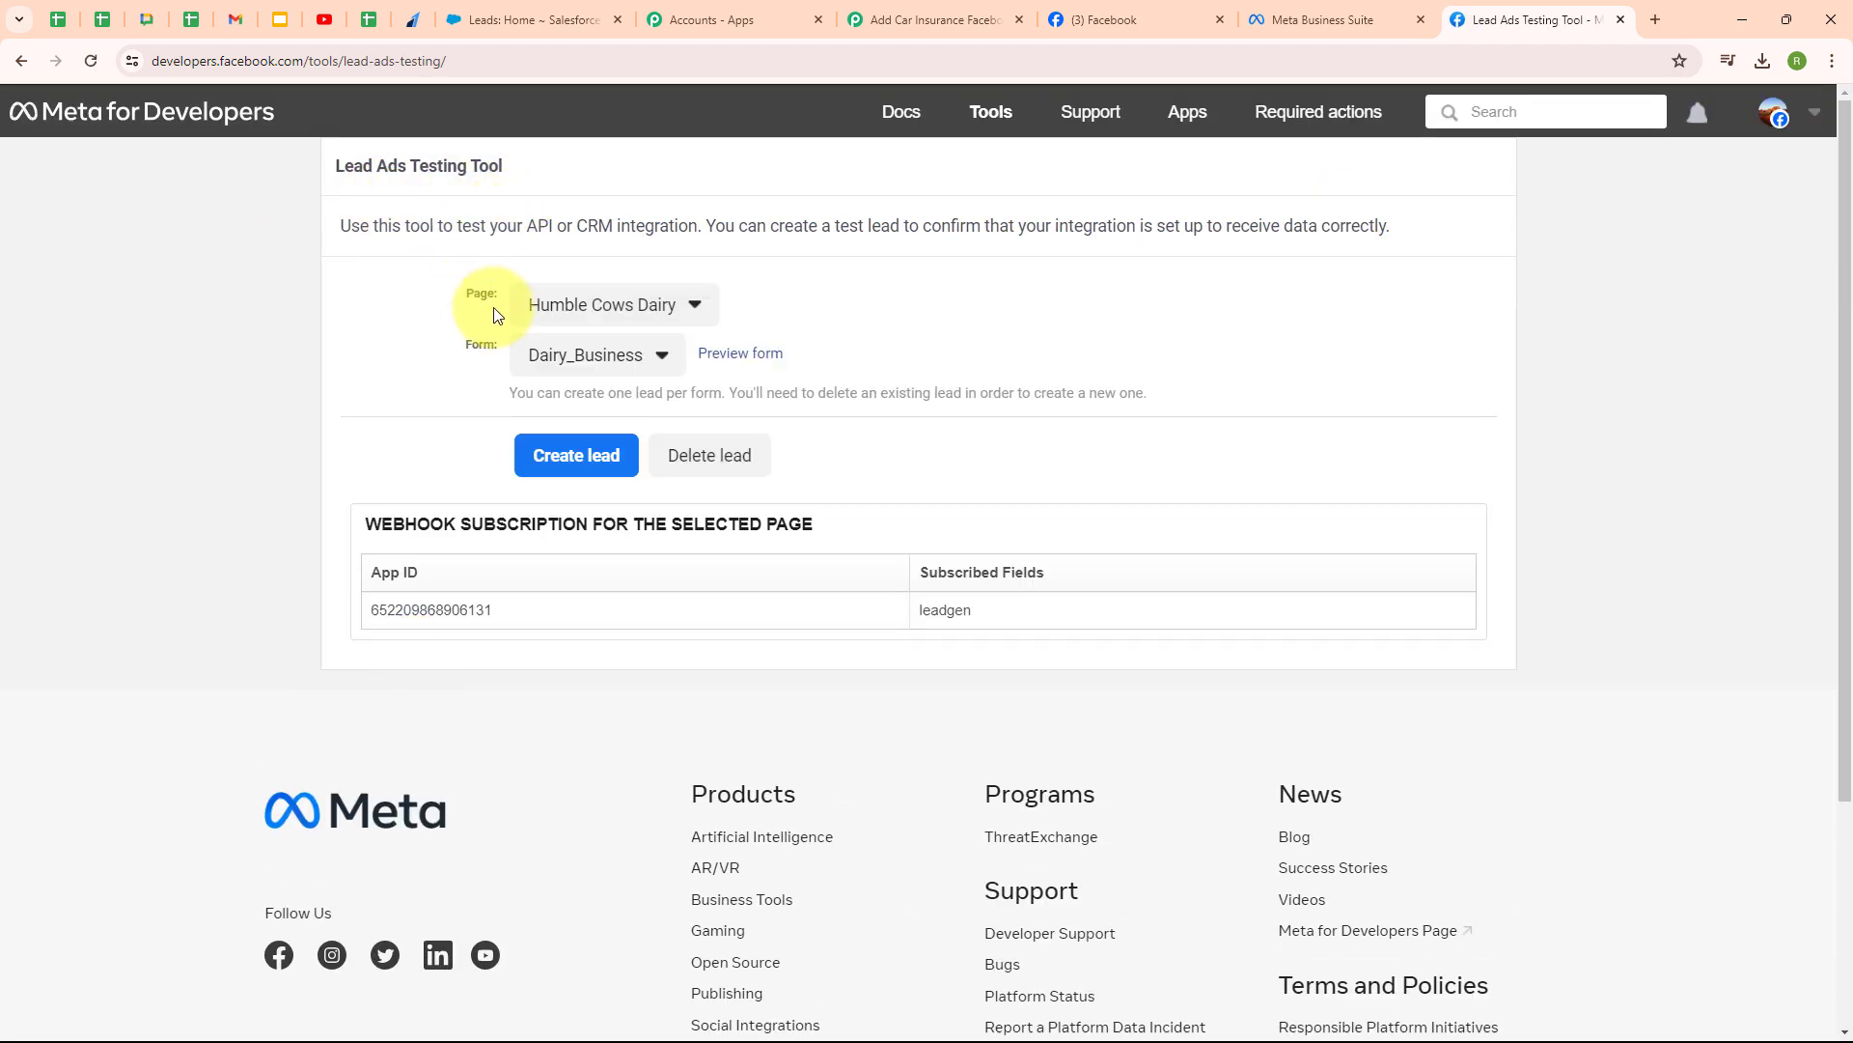
- Select page Primers Cars and form Car Insurance Form in the testing tool
left_click(595, 303)
scroll(815, 563, "down", 5)
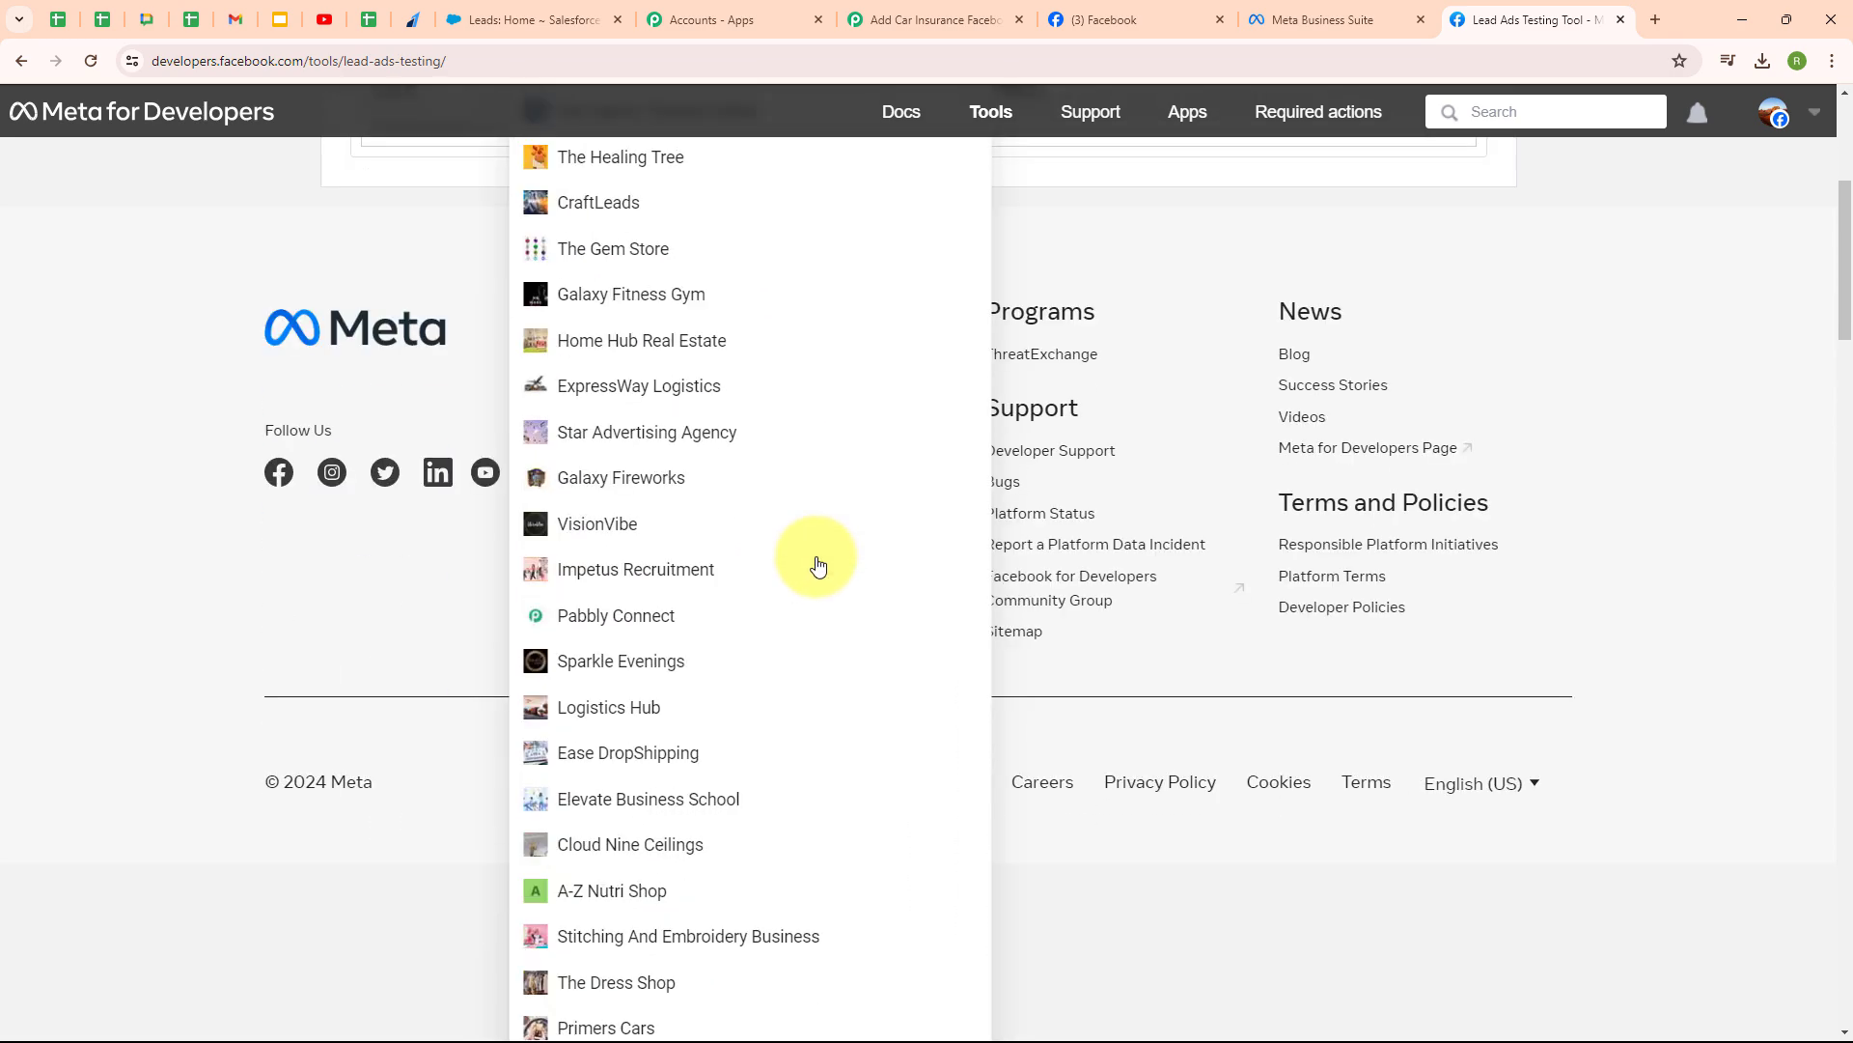
left_click(712, 1024)
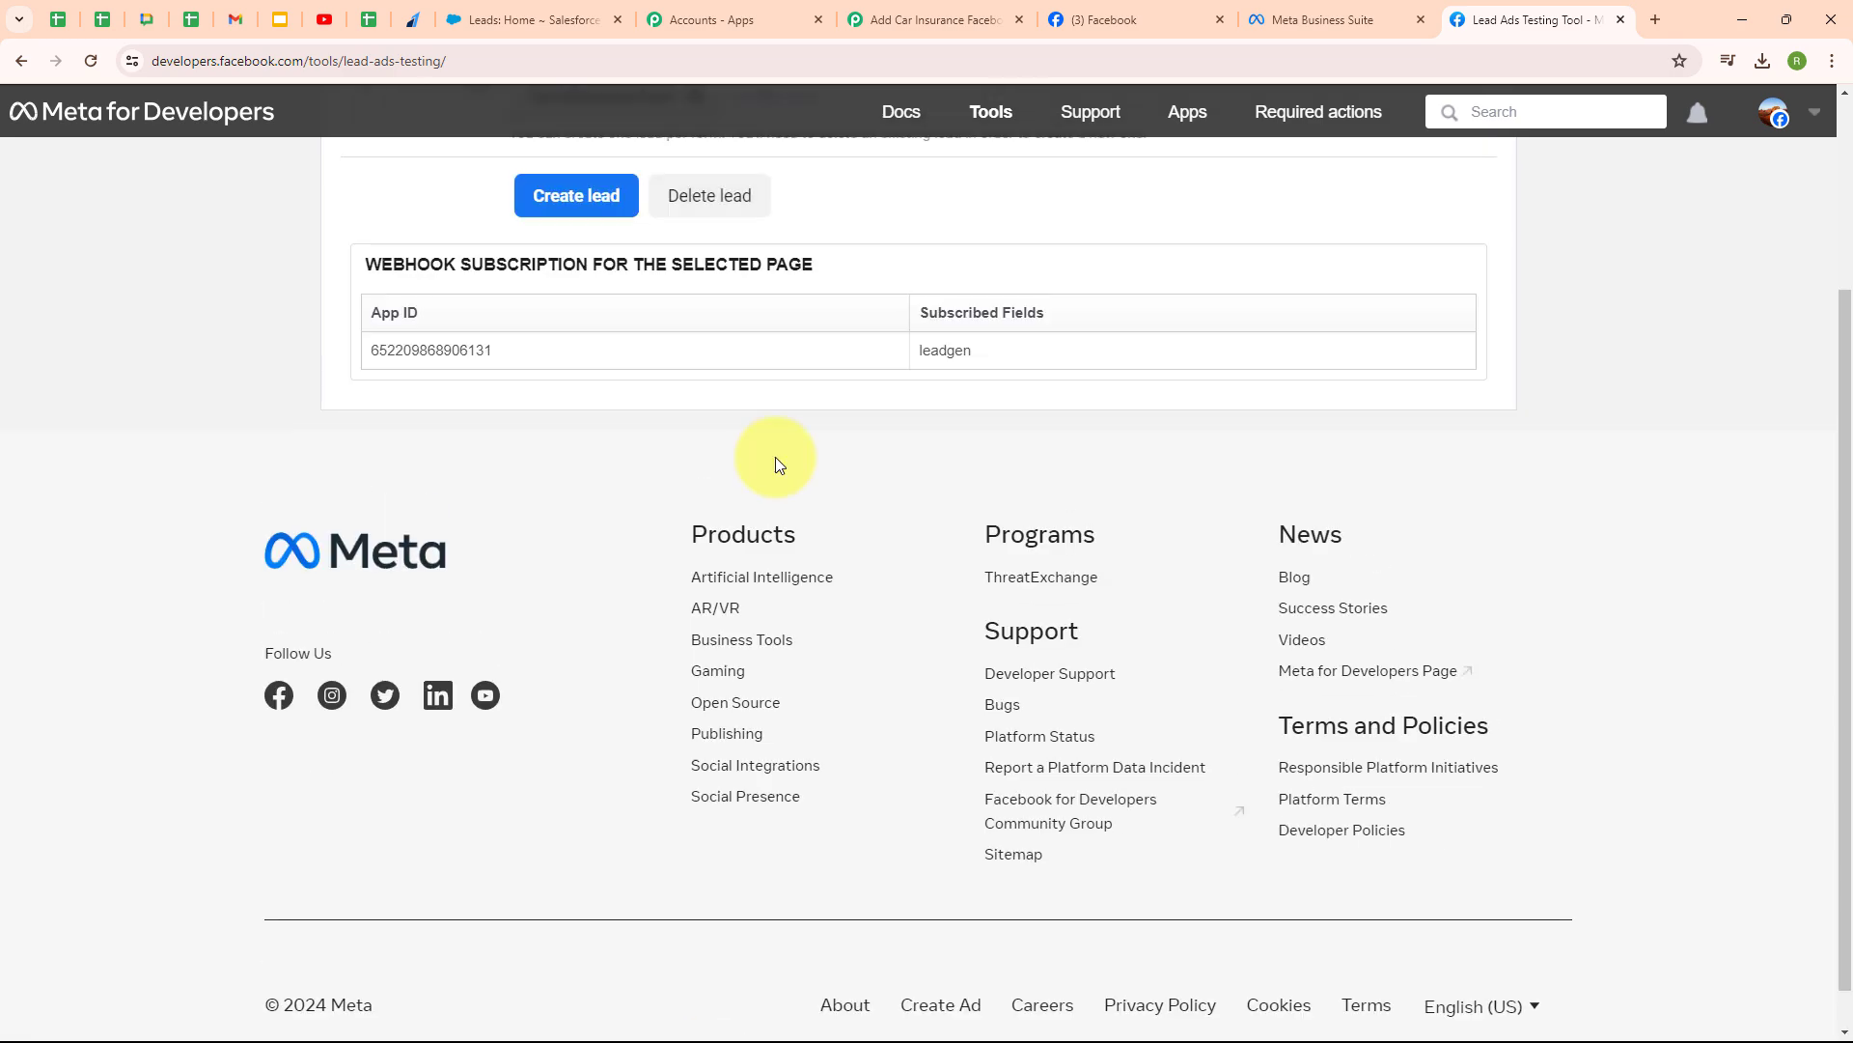
scroll(779, 465, "up", 3)
left_click(610, 373)
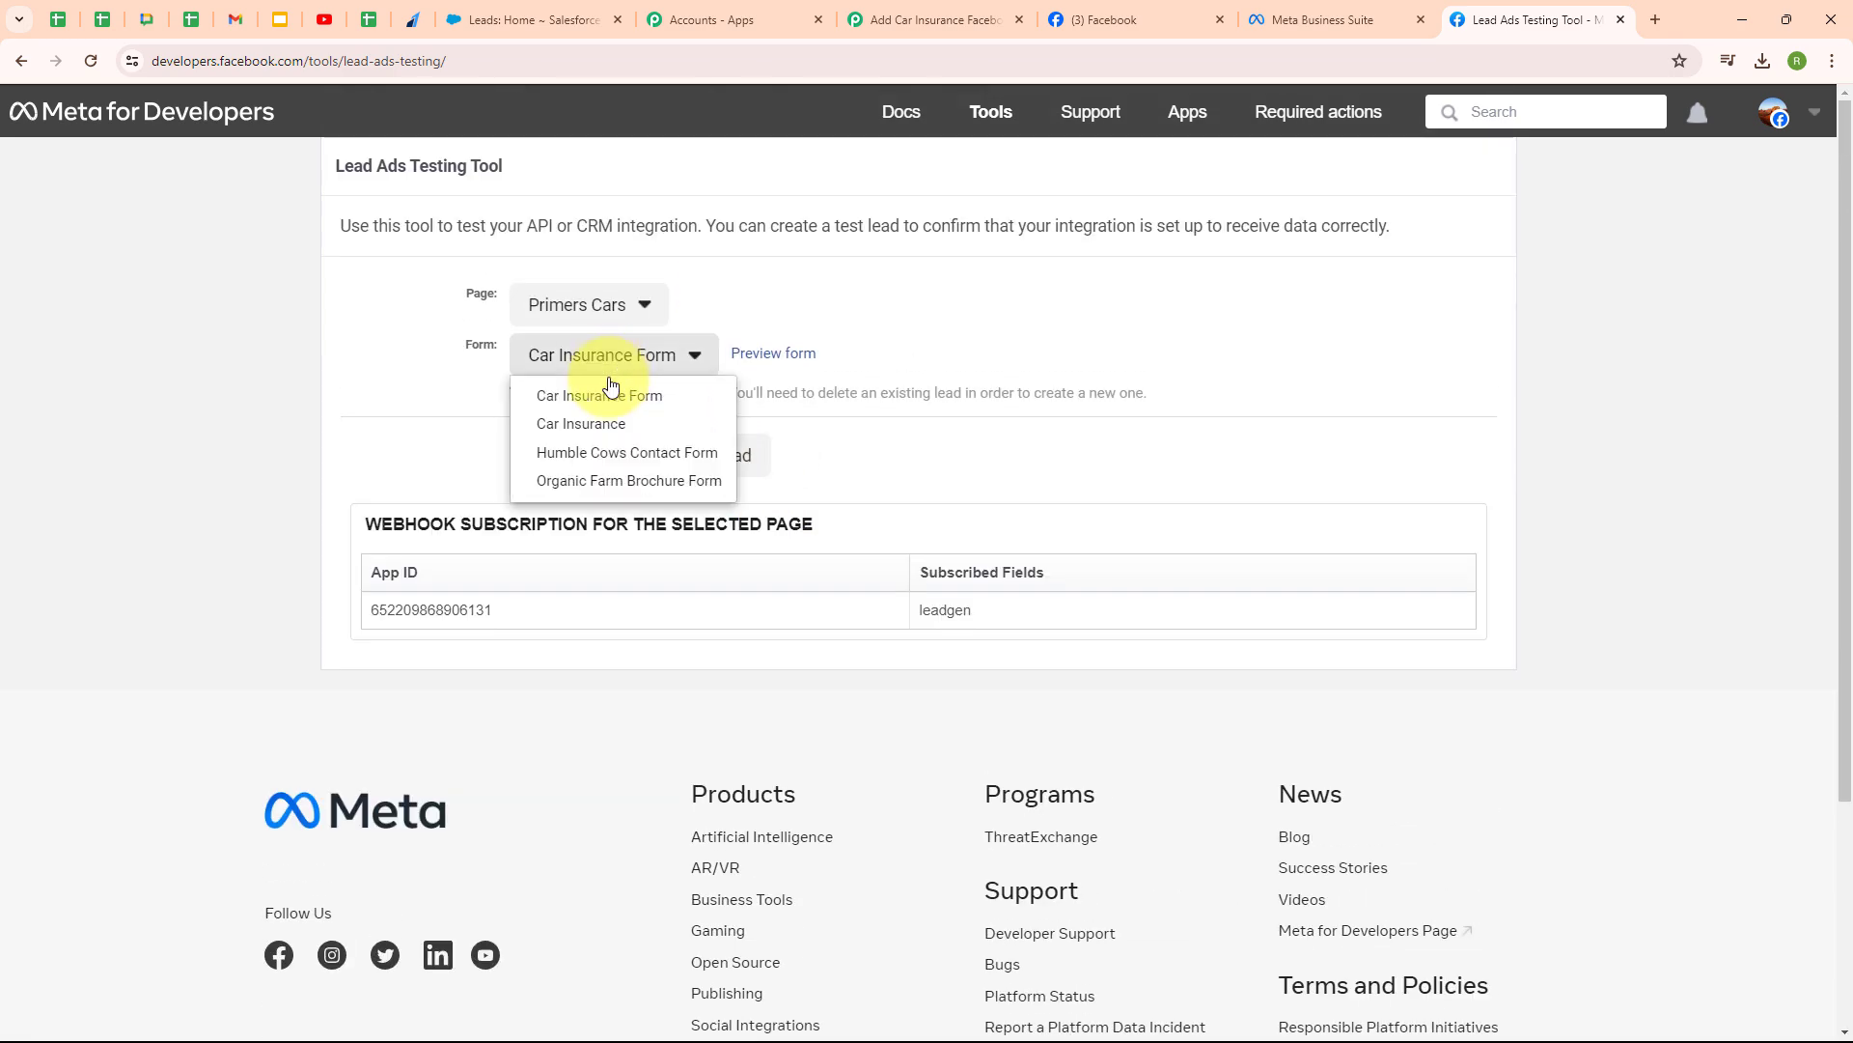
left_click(610, 398)
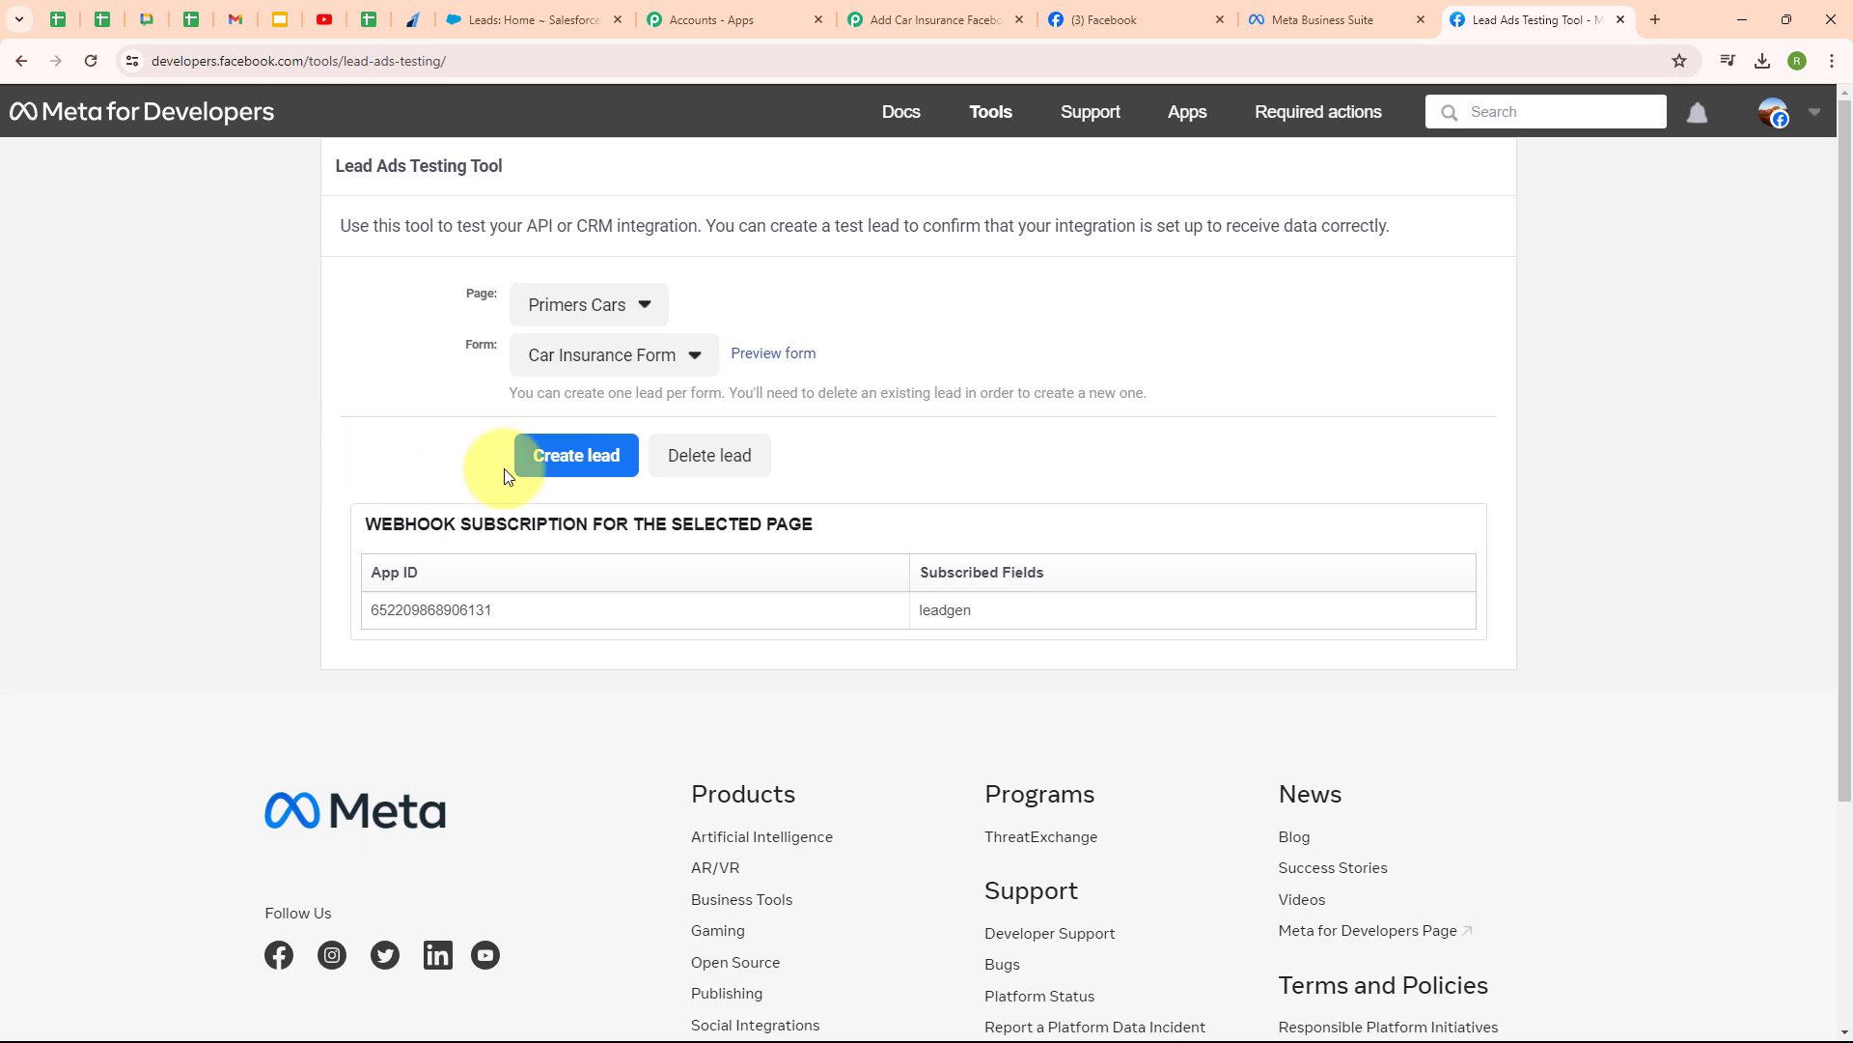
- Preview the Car Insurance Form and enter a sample first name, last name and email
left_click(764, 362)
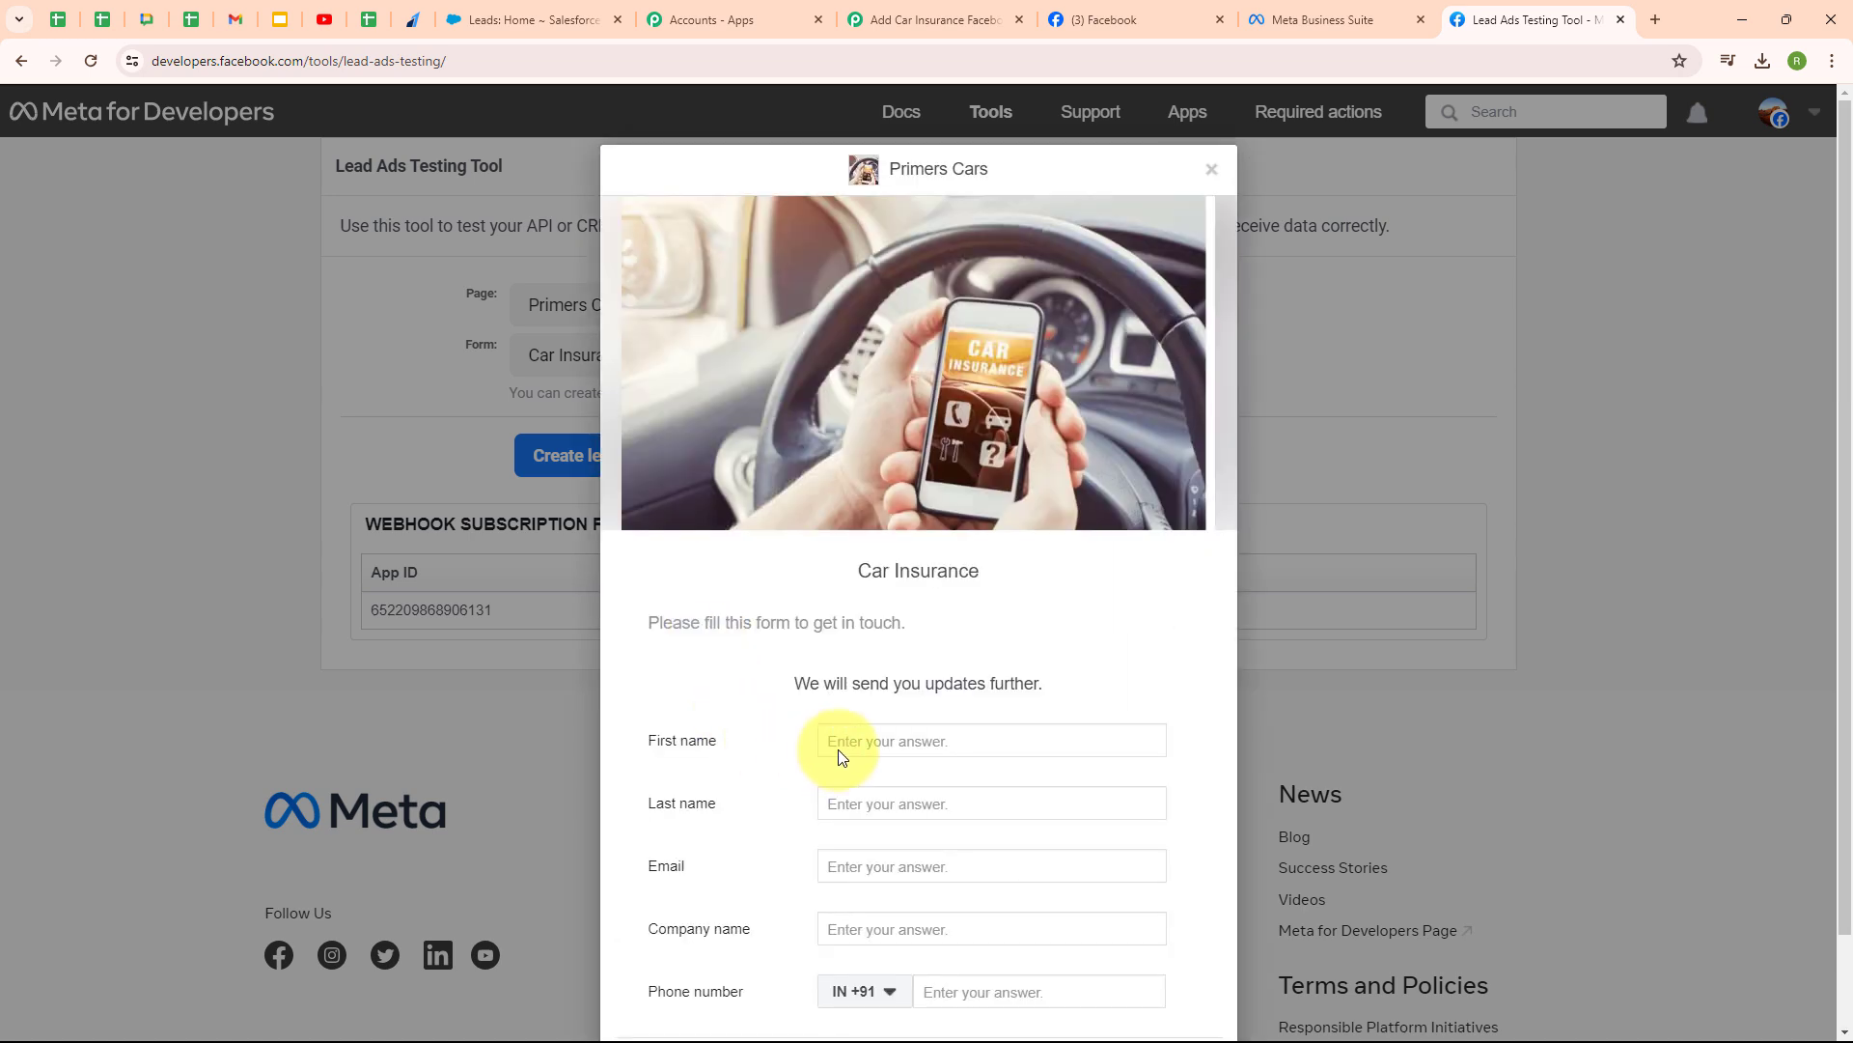
left_click(842, 741)
type("Dummy")
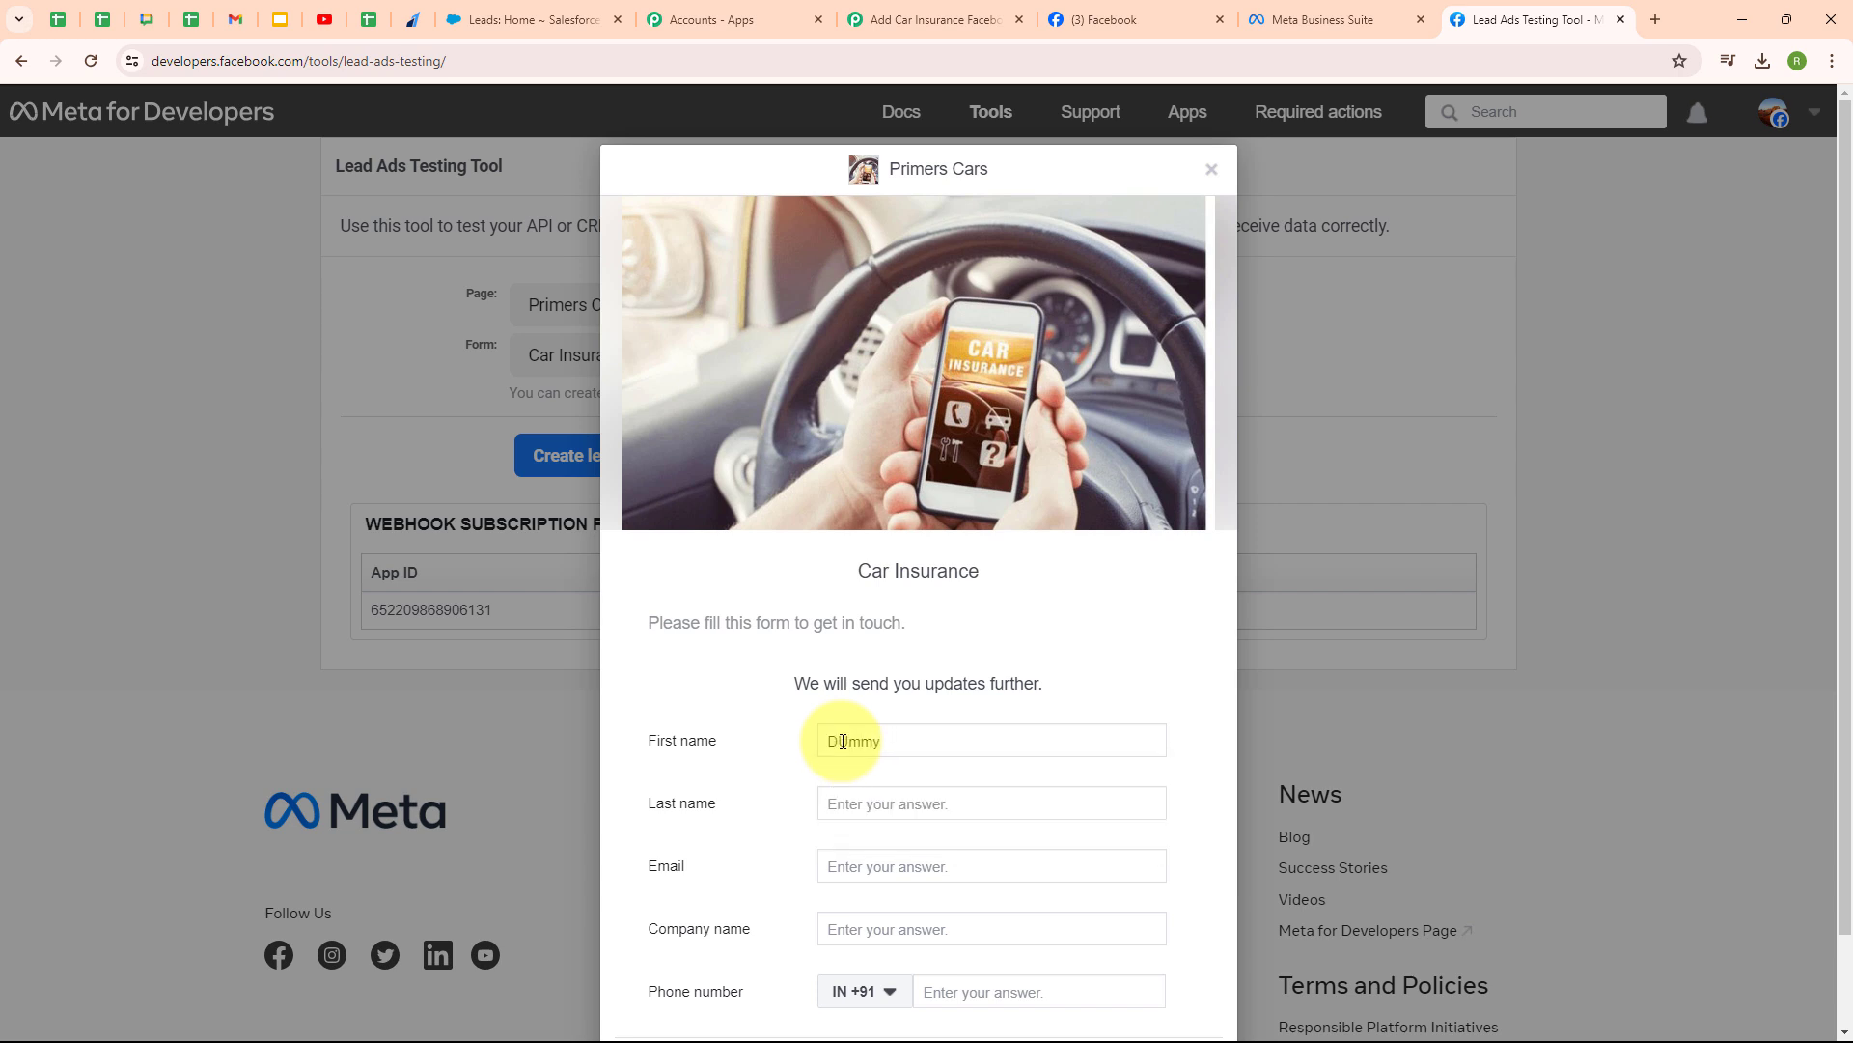
left_click(860, 804)
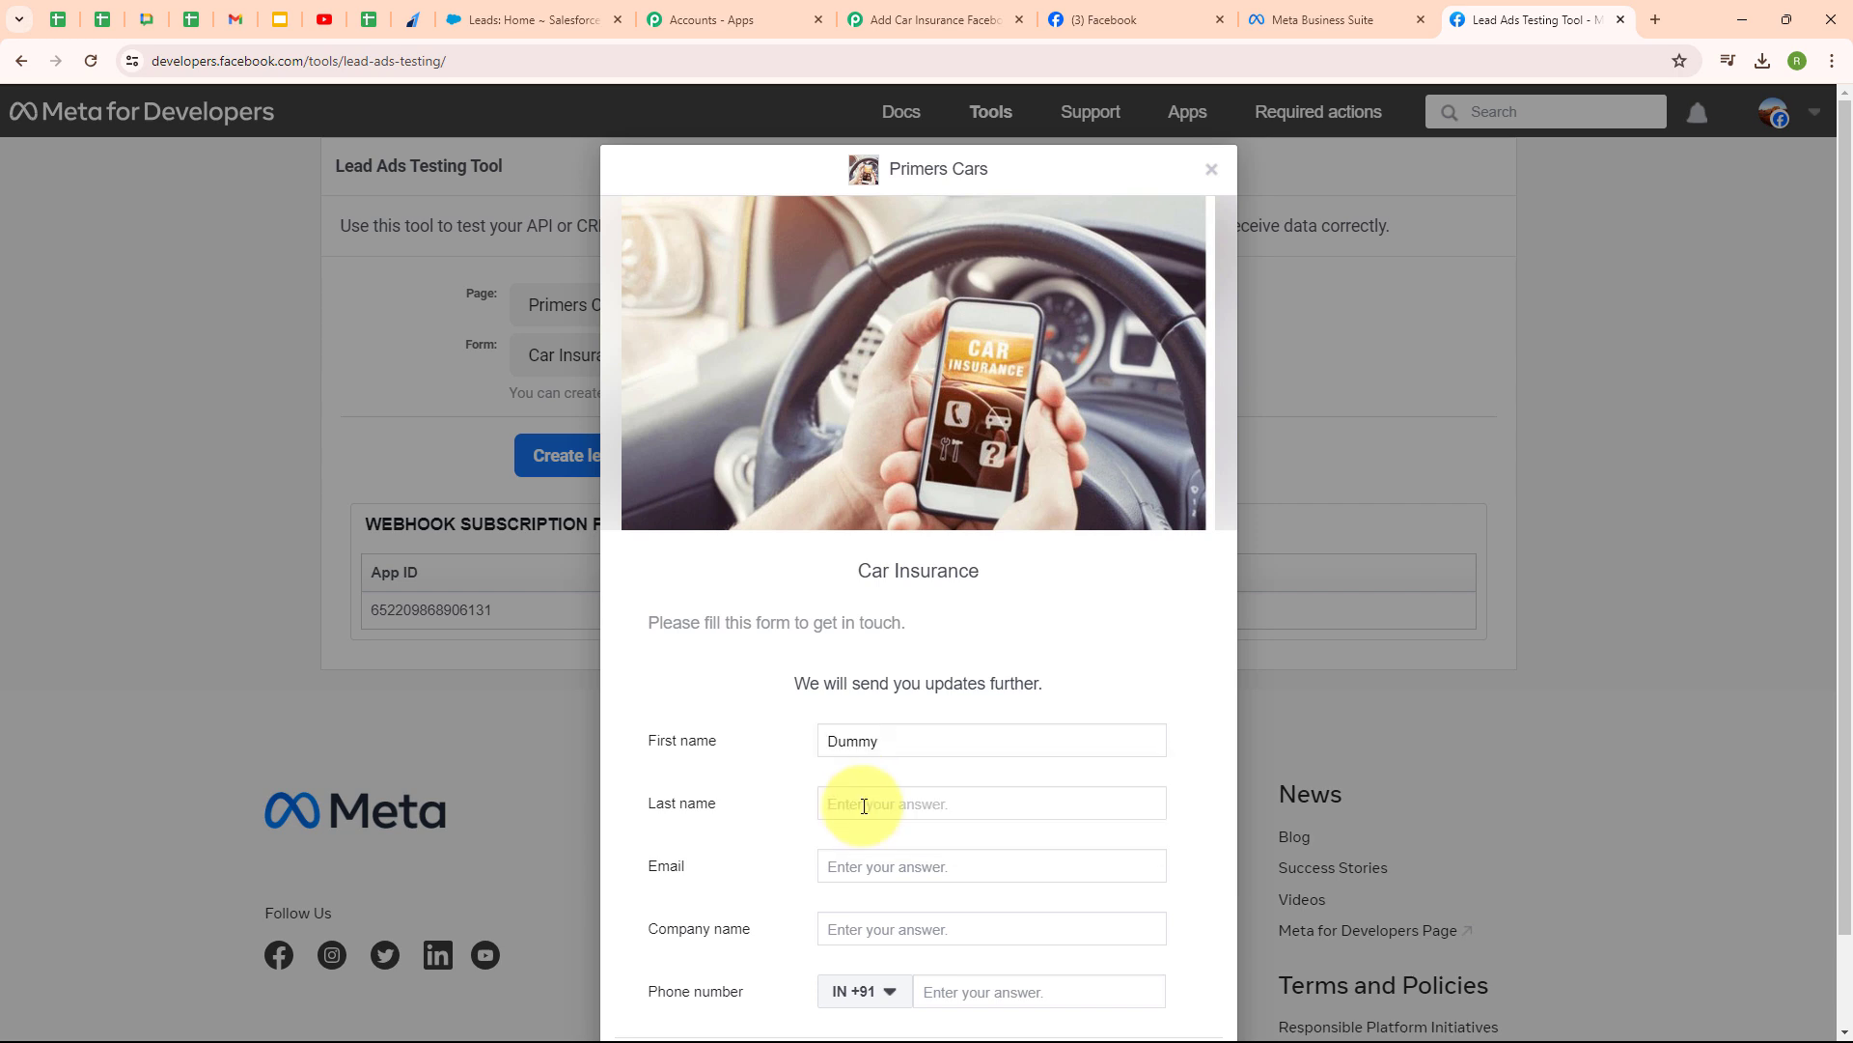
type("Lead")
left_click(848, 862)
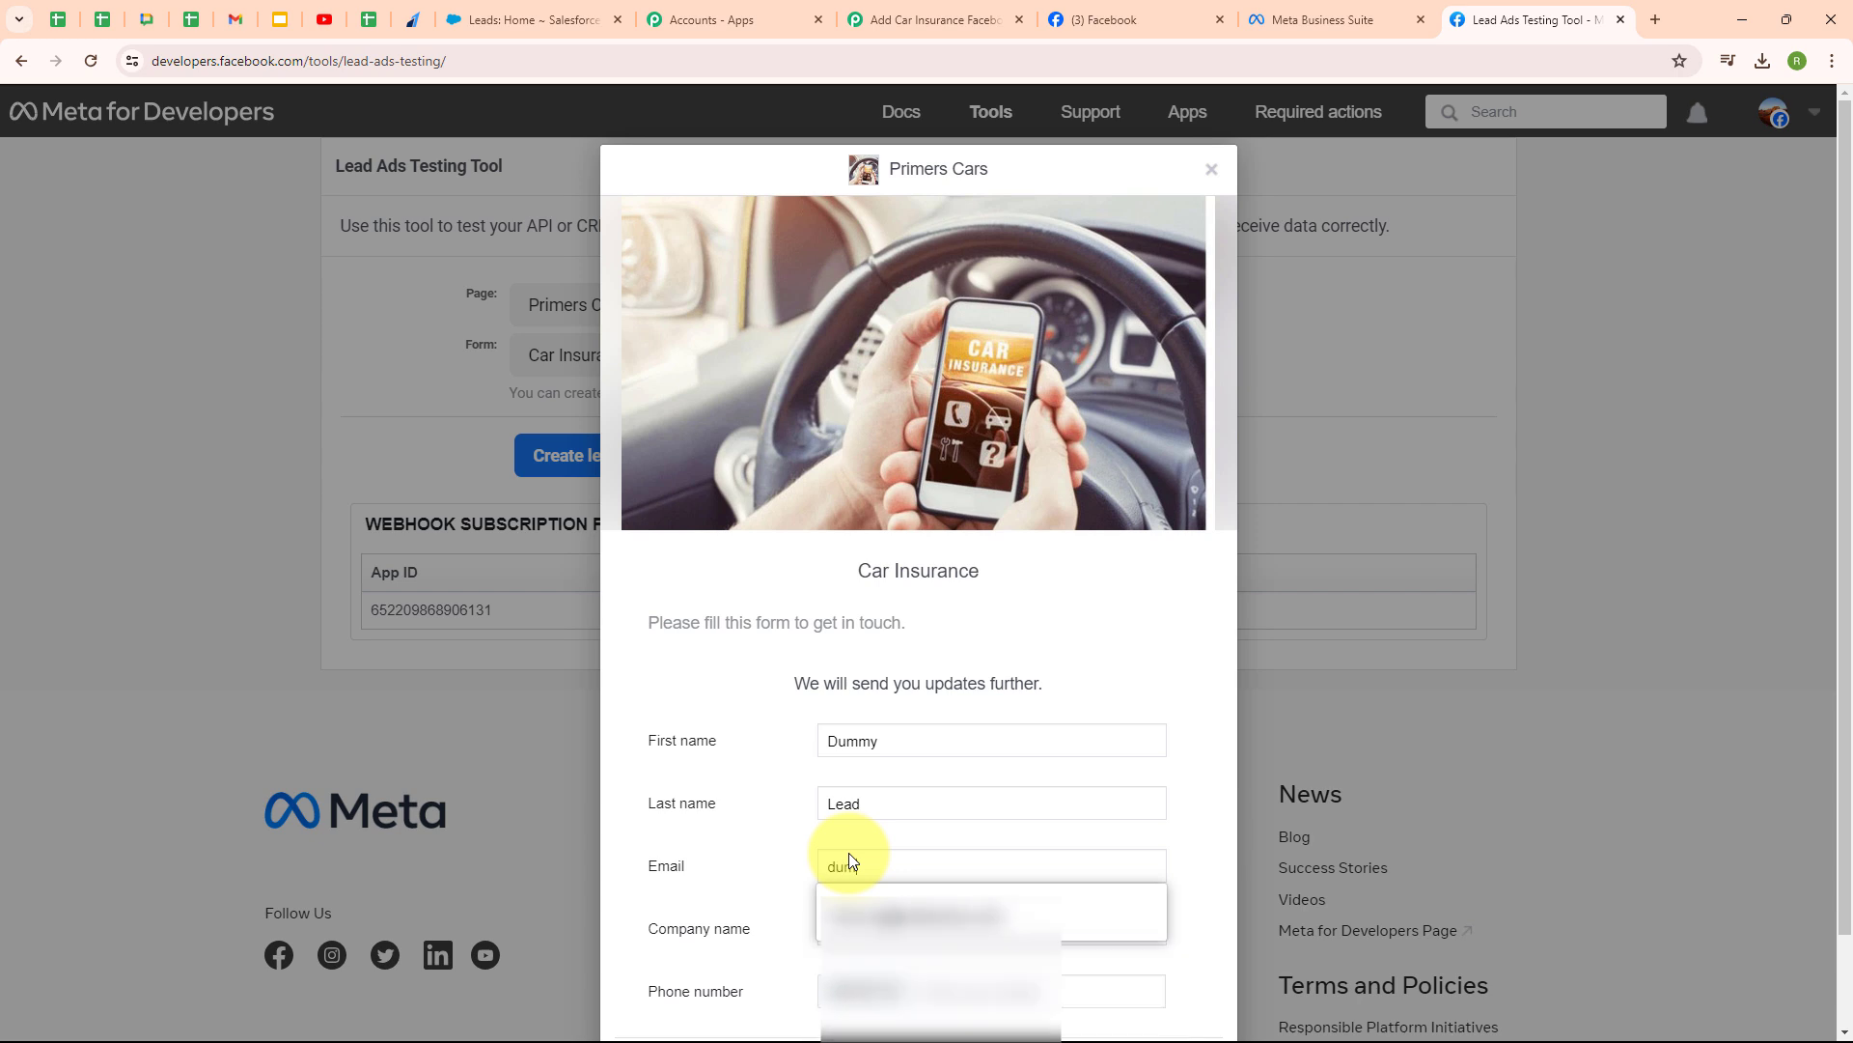
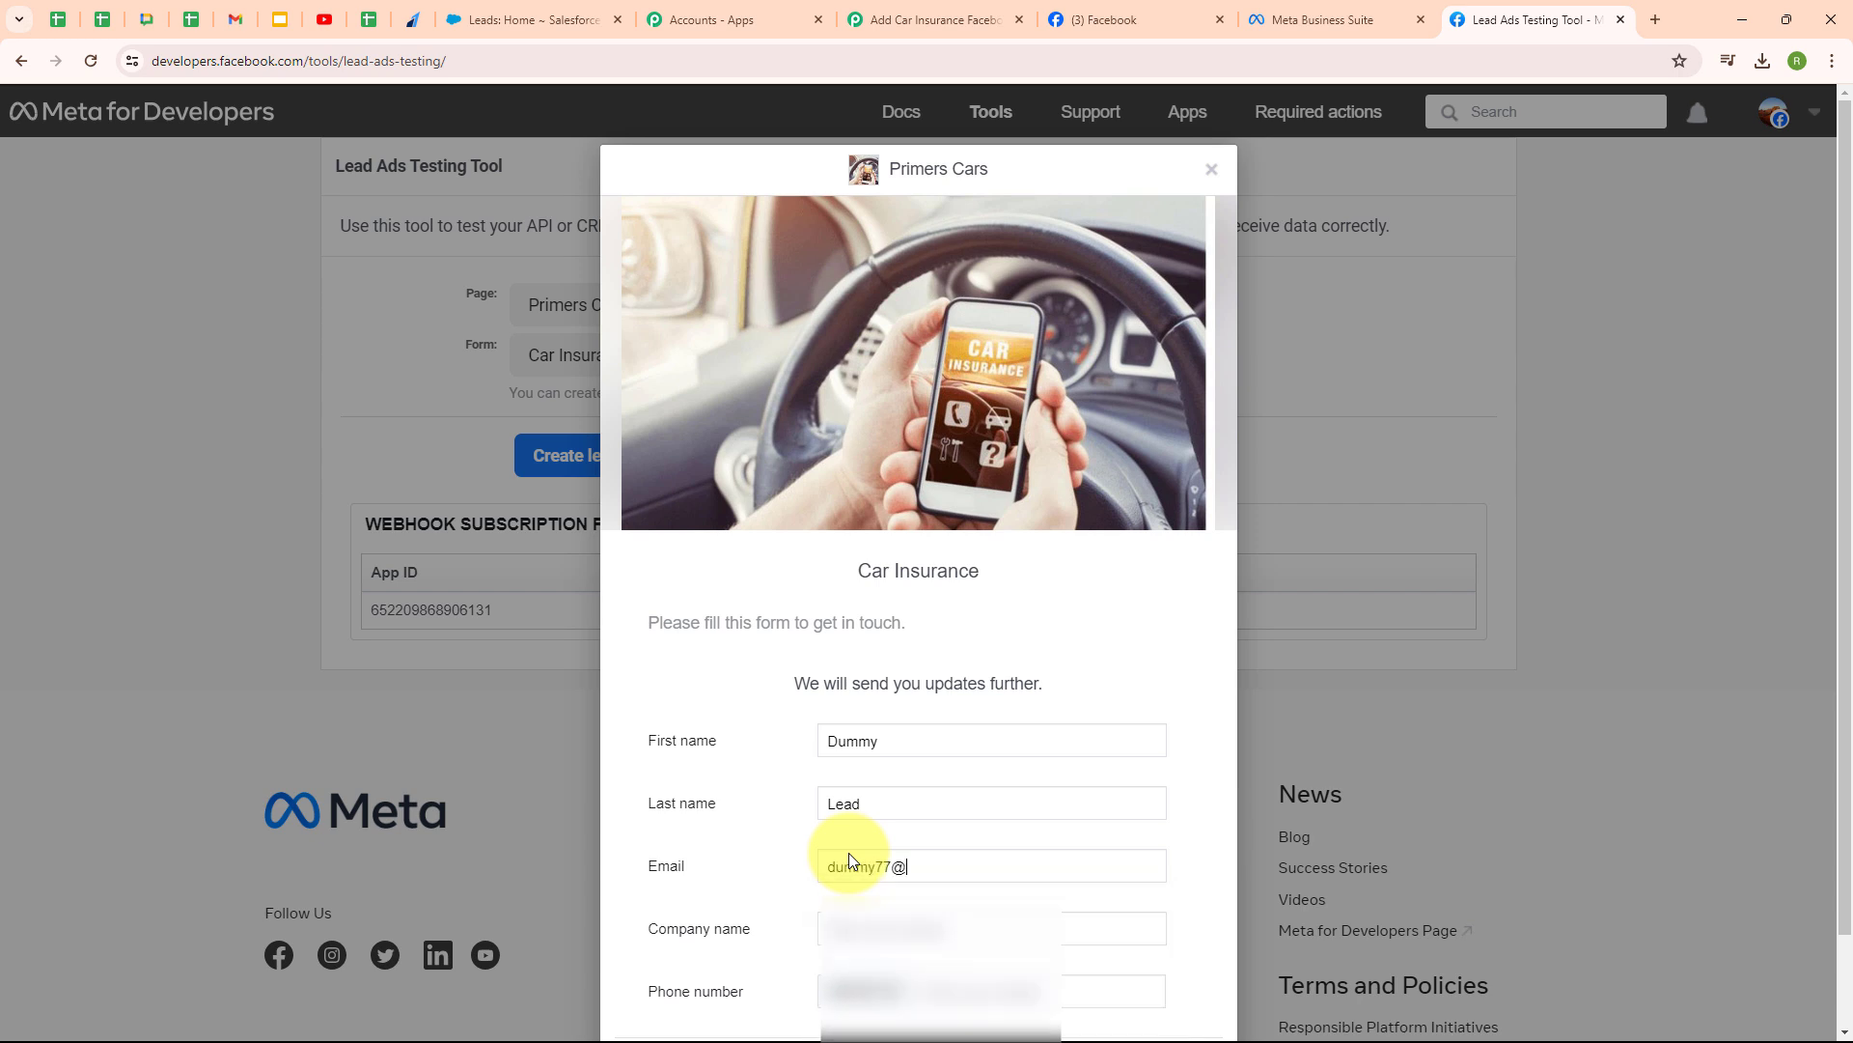
- Enter company Pabbly and a sample phone number, then submit the test lead
left_click(830, 928)
type("Pabbl")
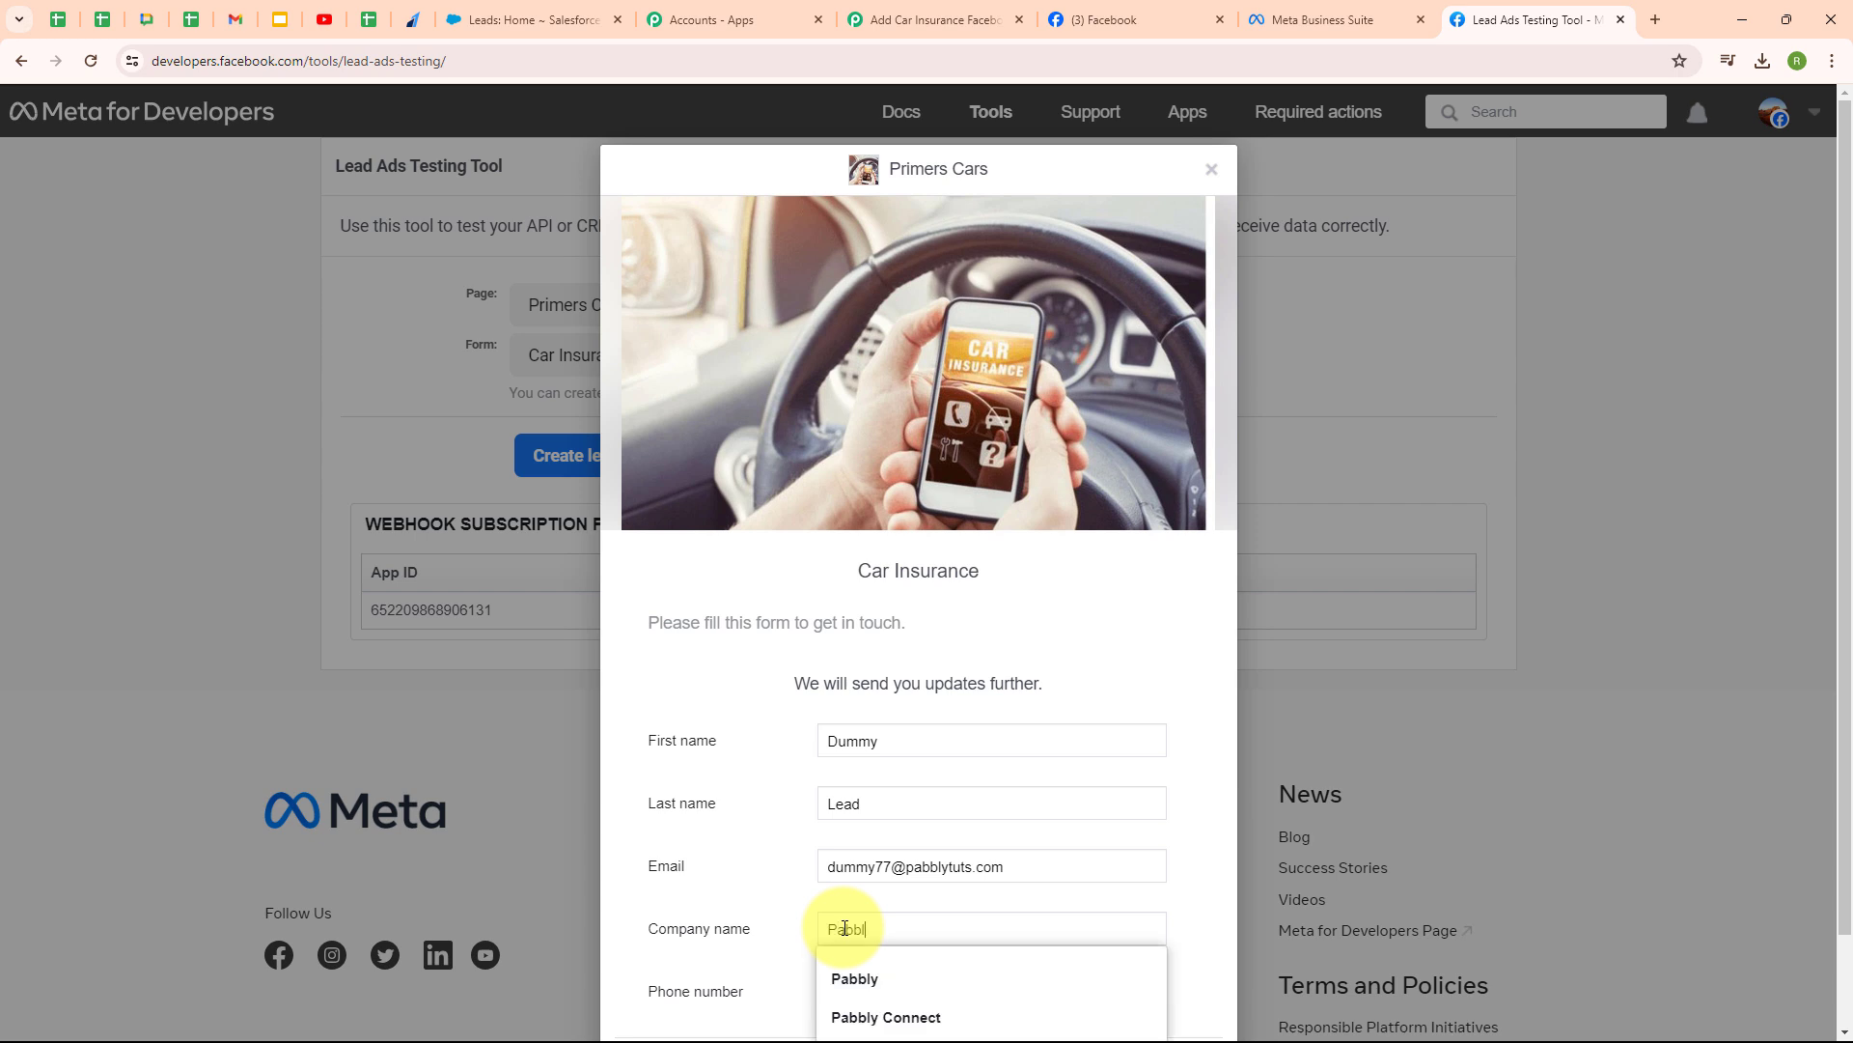
type("y")
scroll(1014, 886, "down", 1)
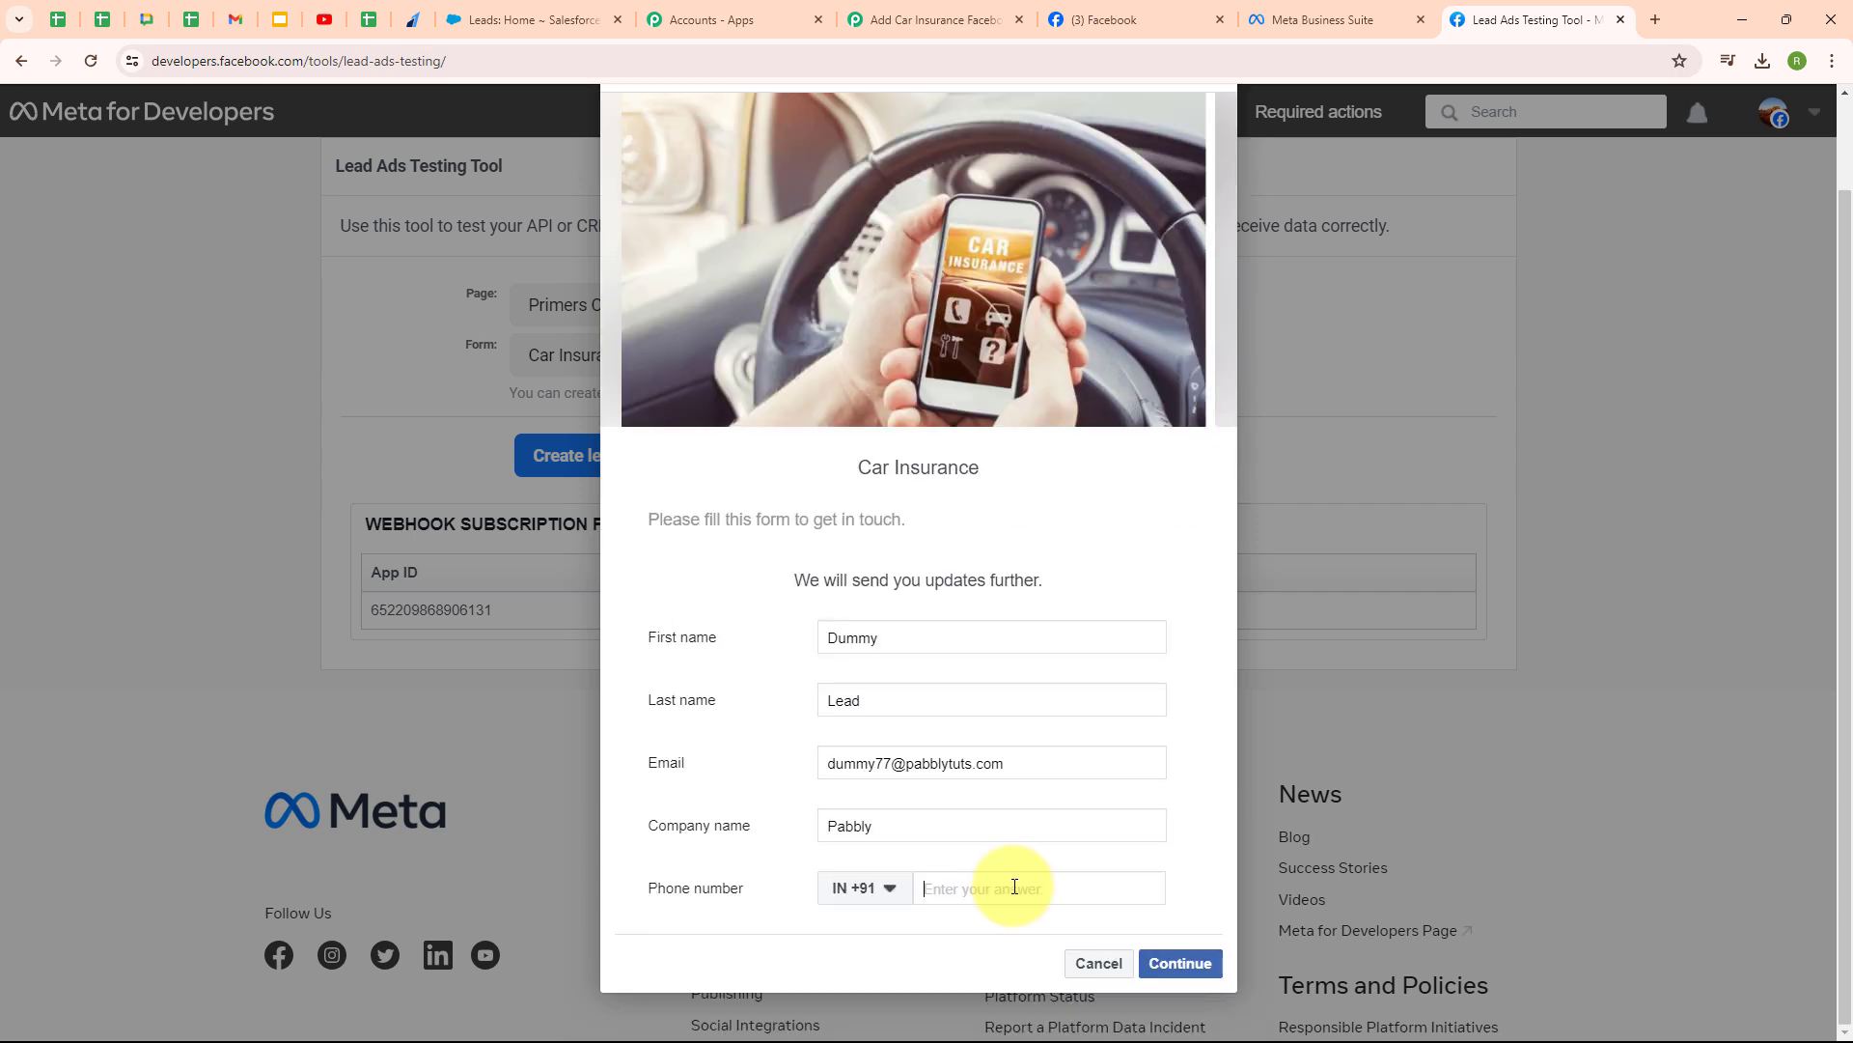
type("99999 99999")
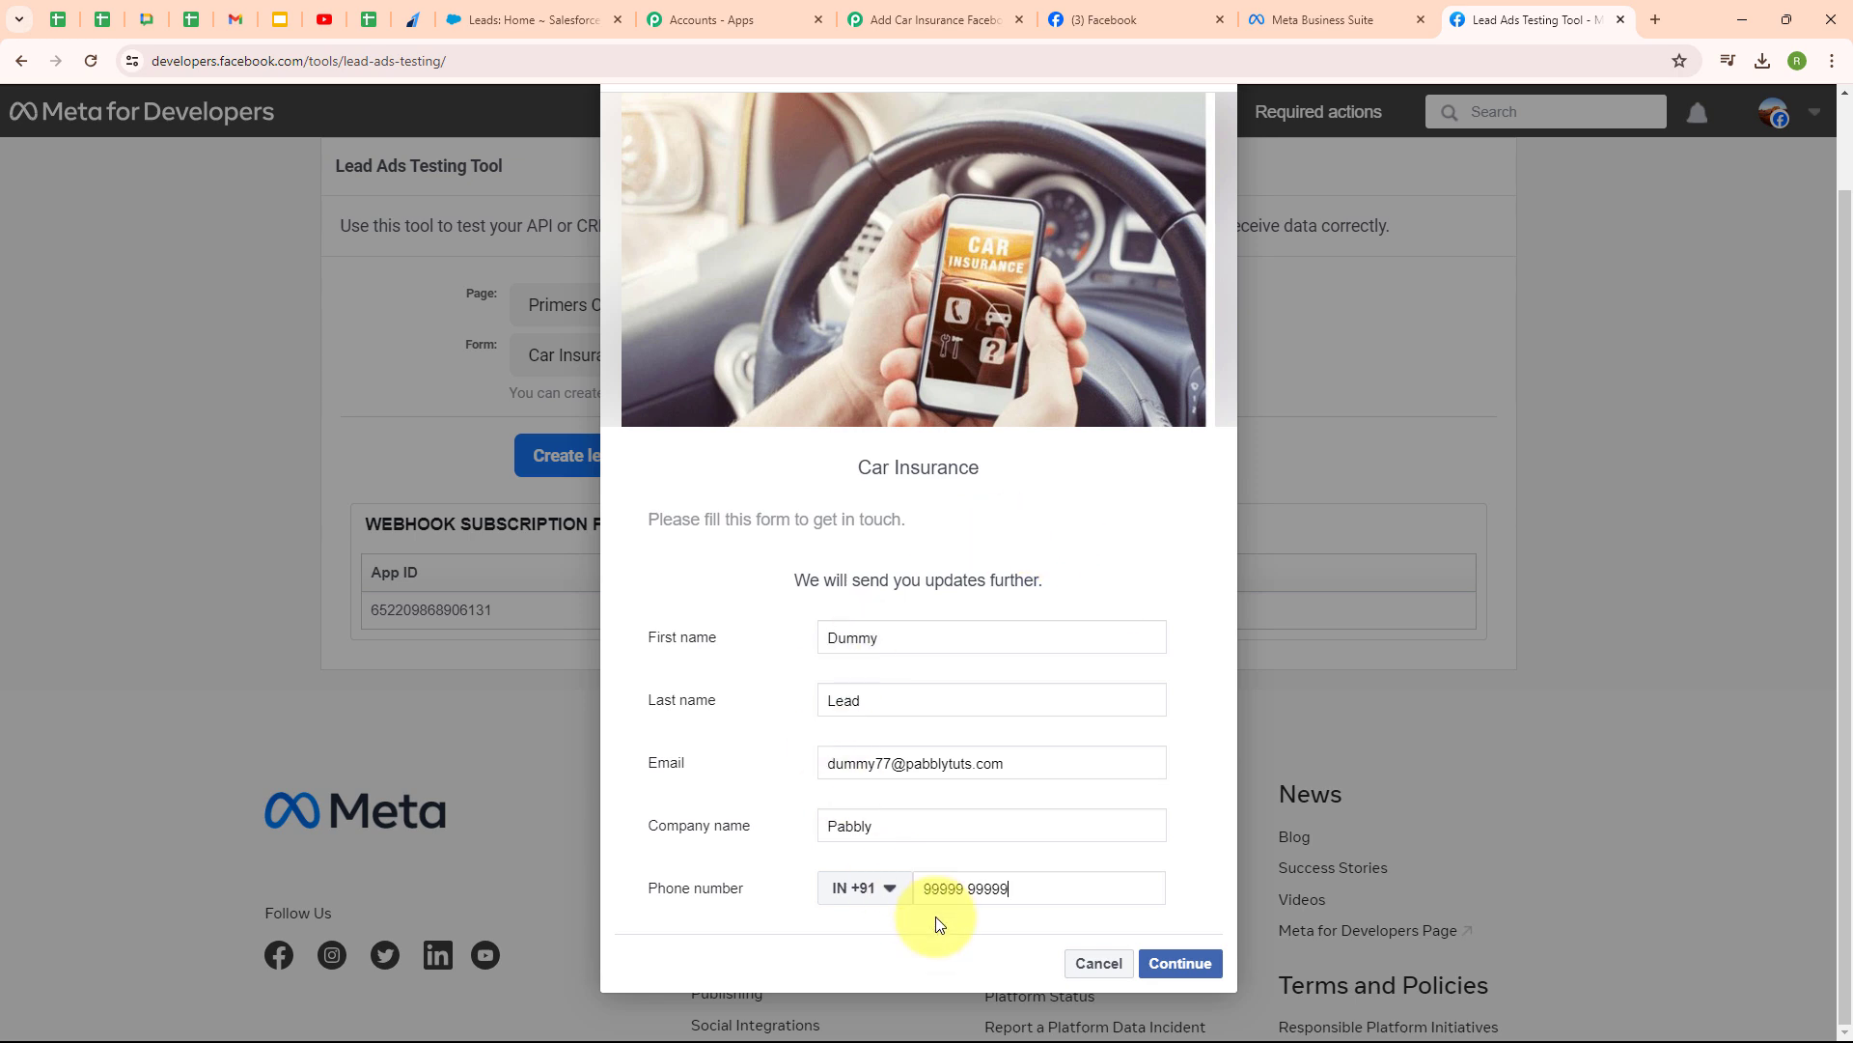
left_click(1181, 963)
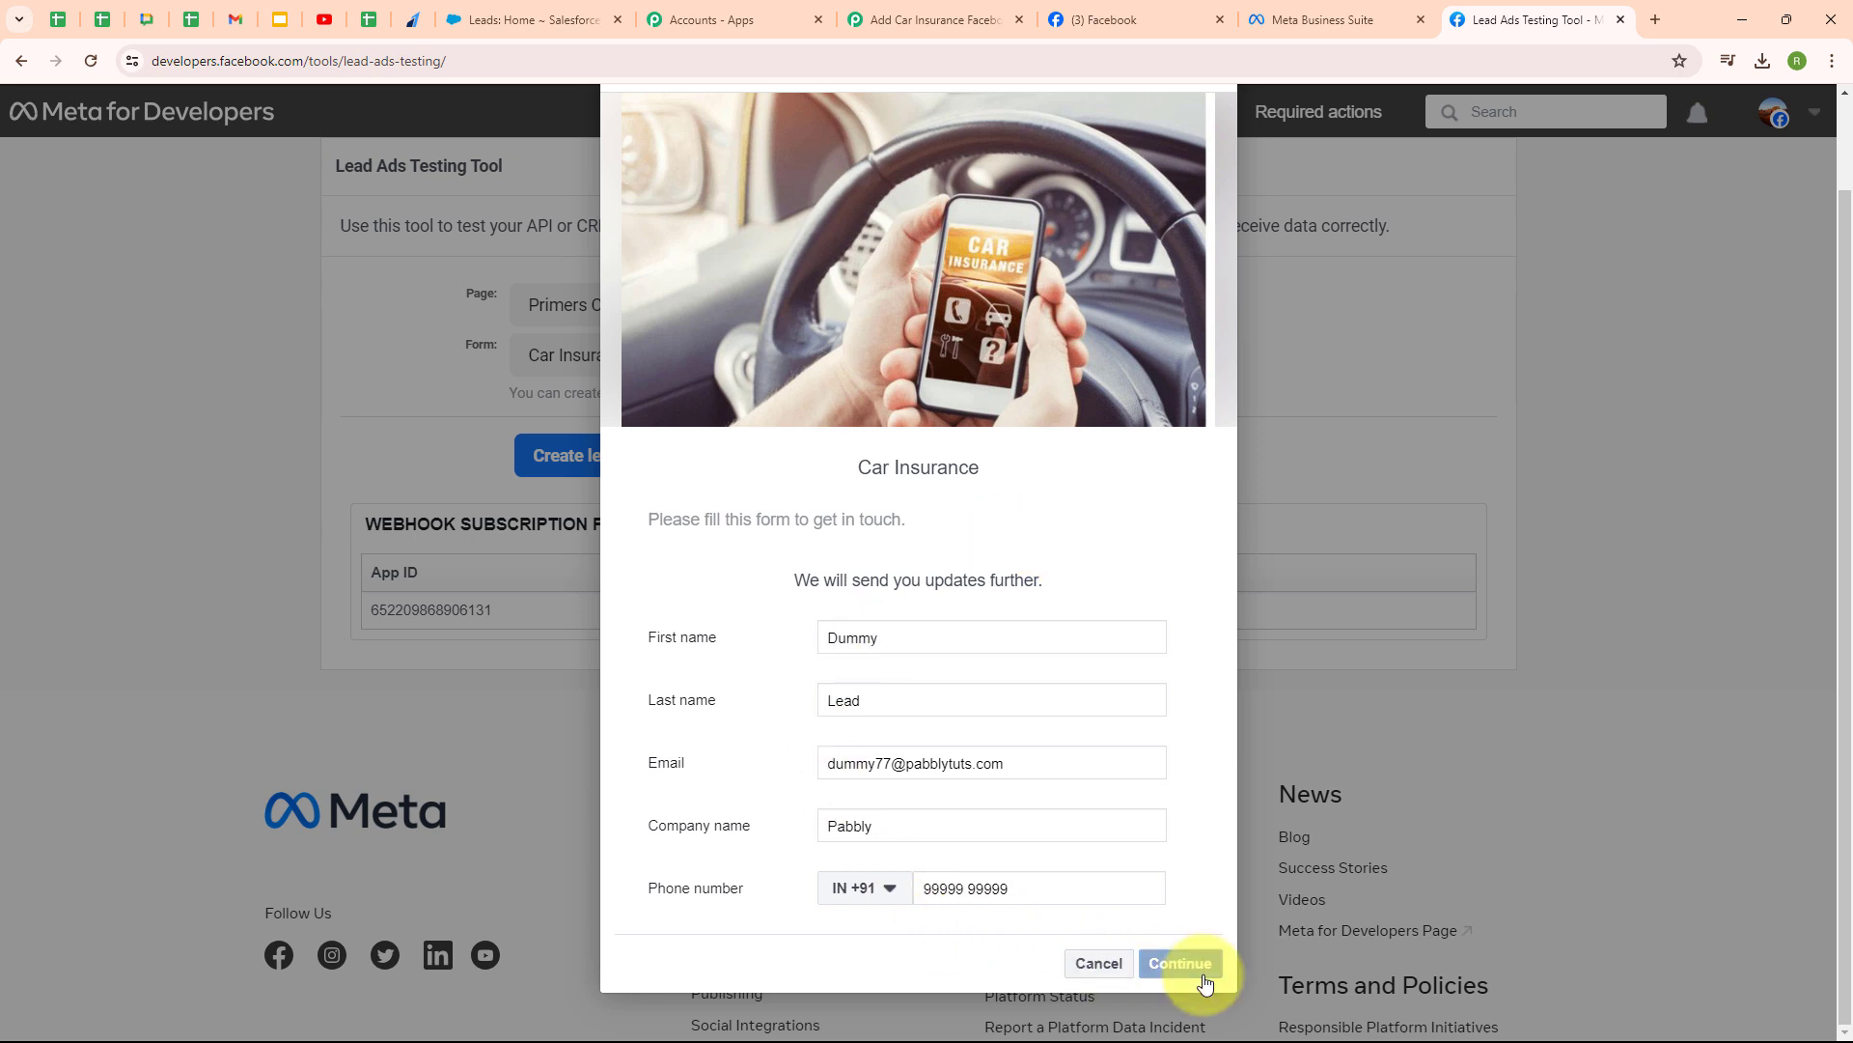
left_click(1206, 731)
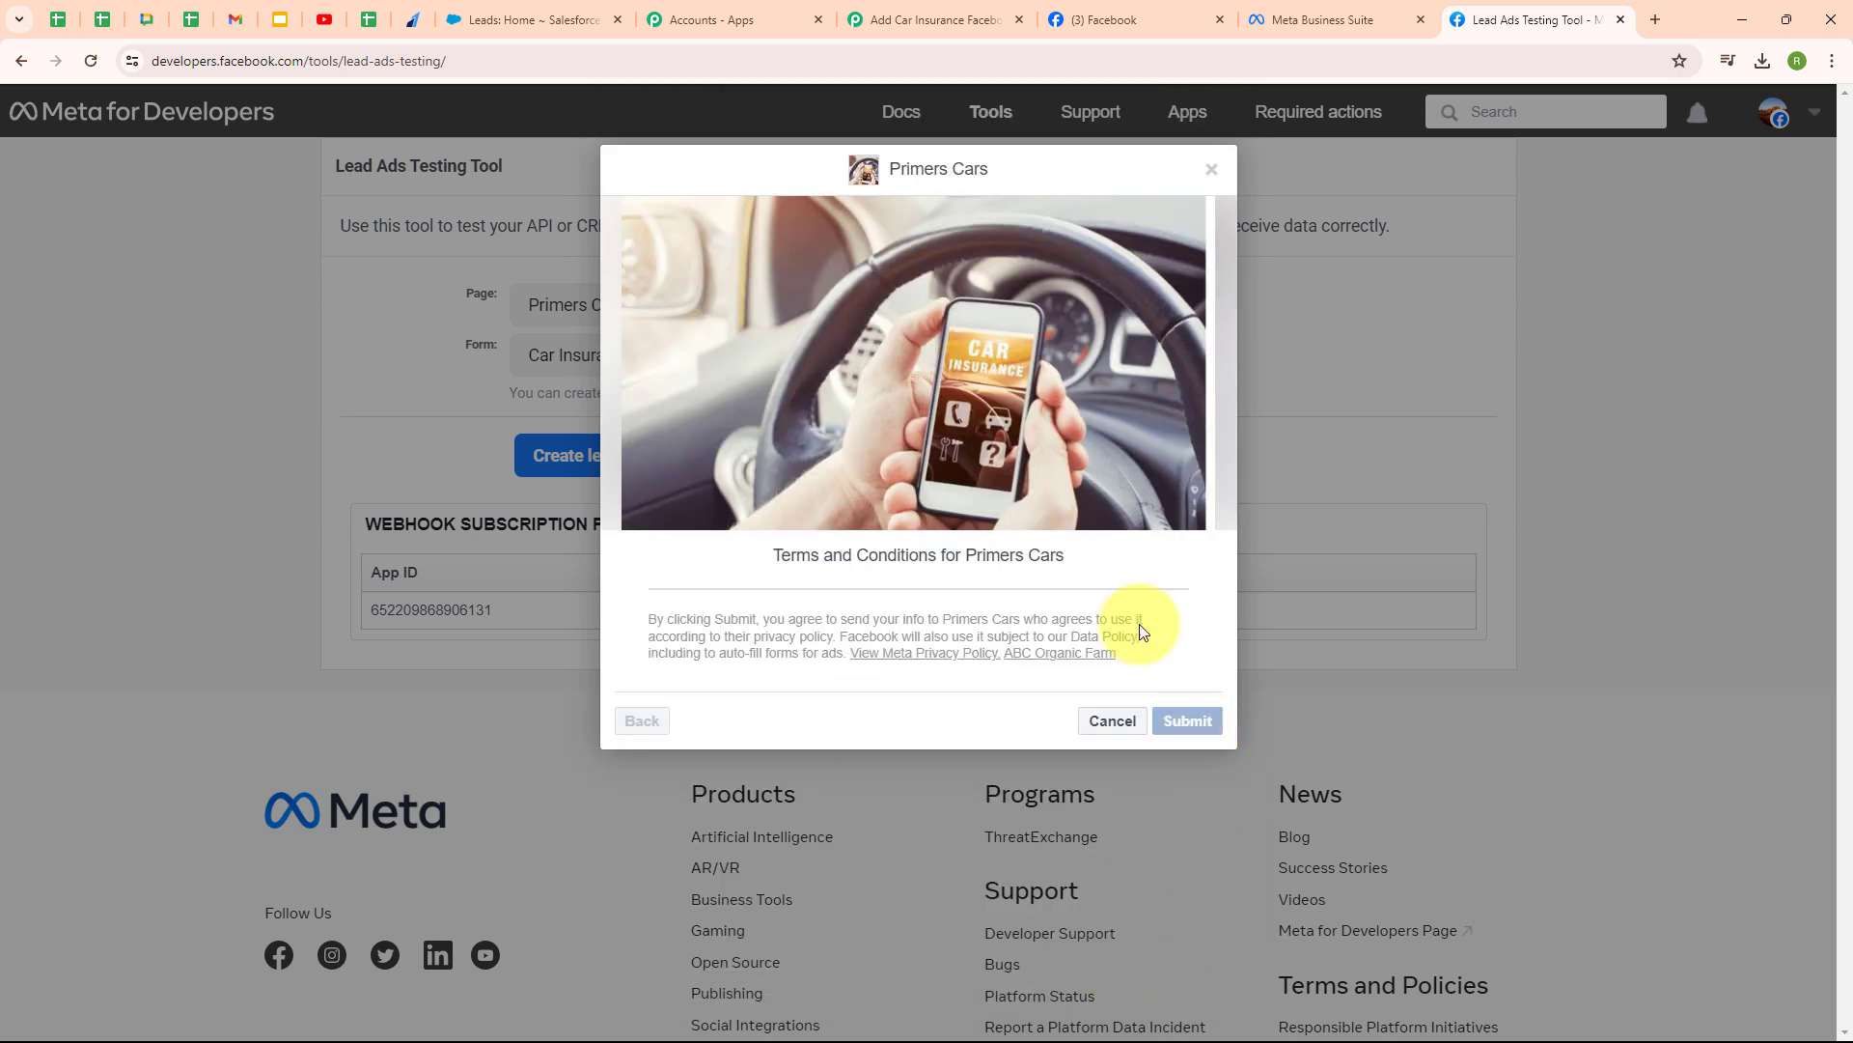
left_click(1211, 170)
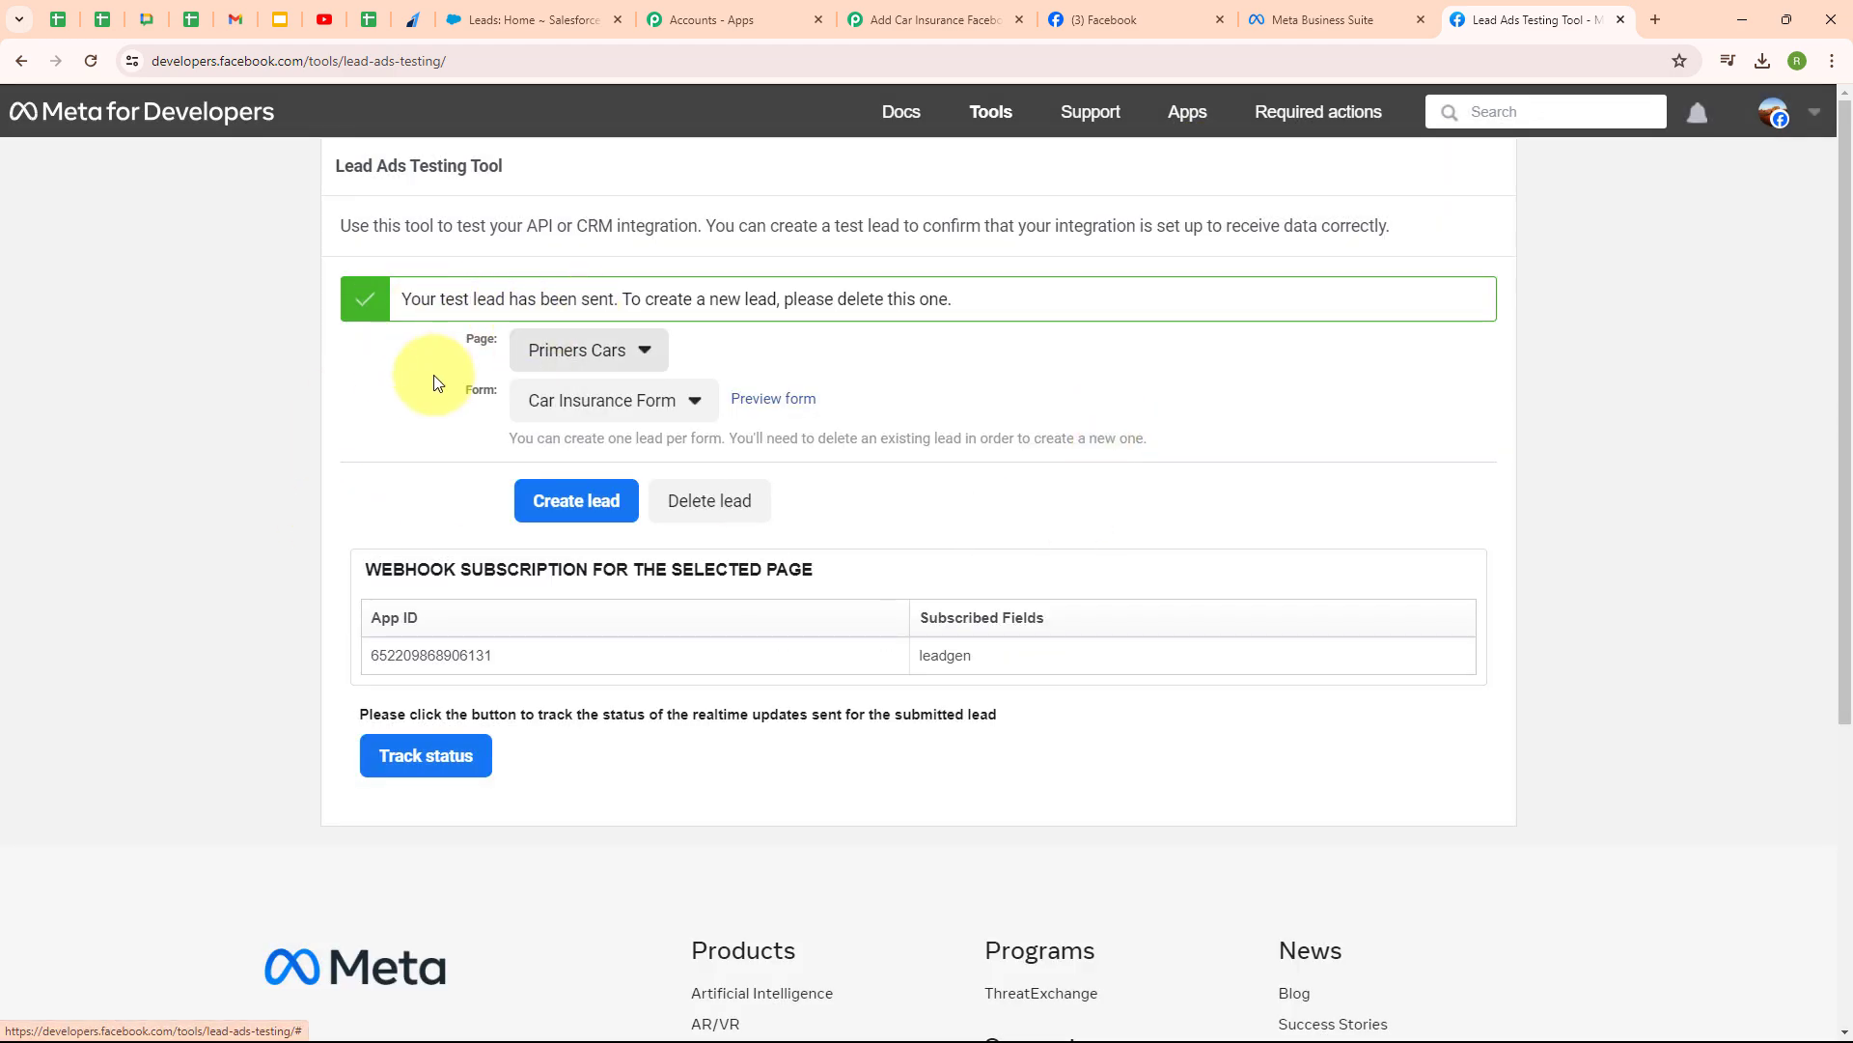
- Review the captured test lead response in Pabbly and collapse the Facebook Lead Ads trigger
left_click(899, 9)
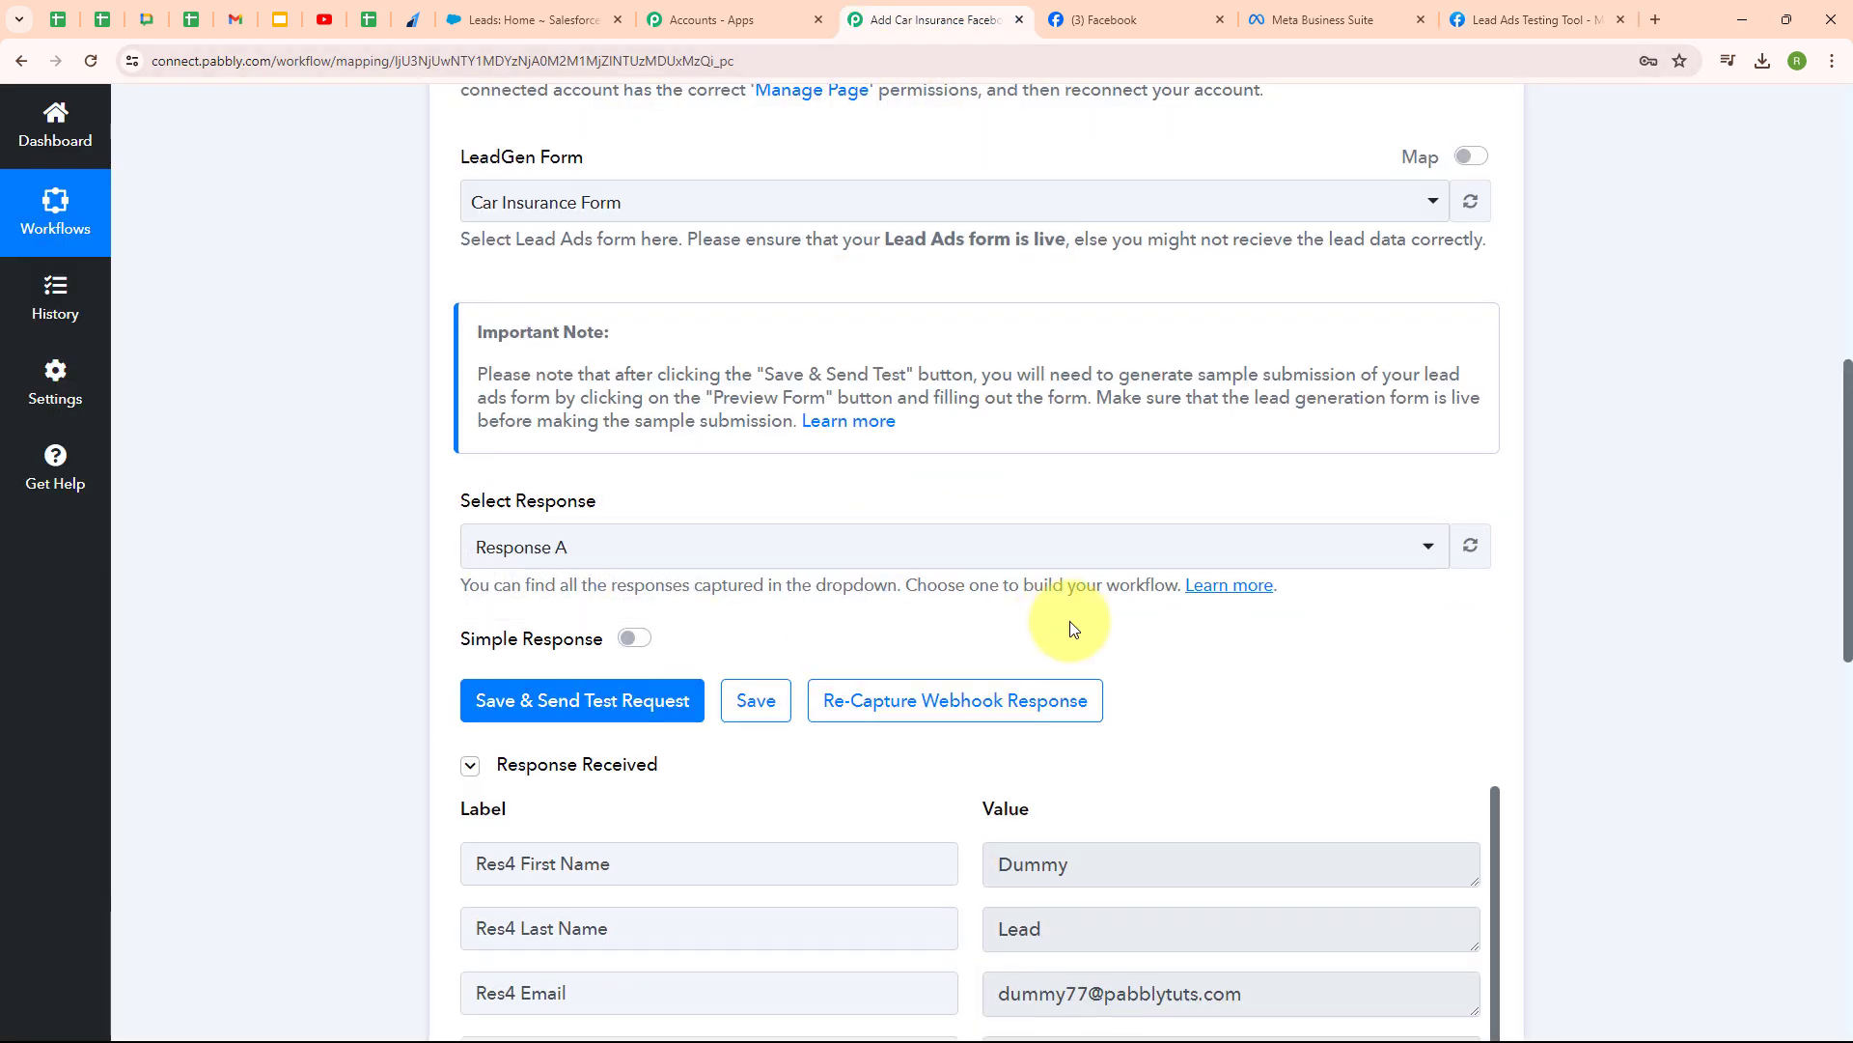
scroll(1070, 621, "down", 5)
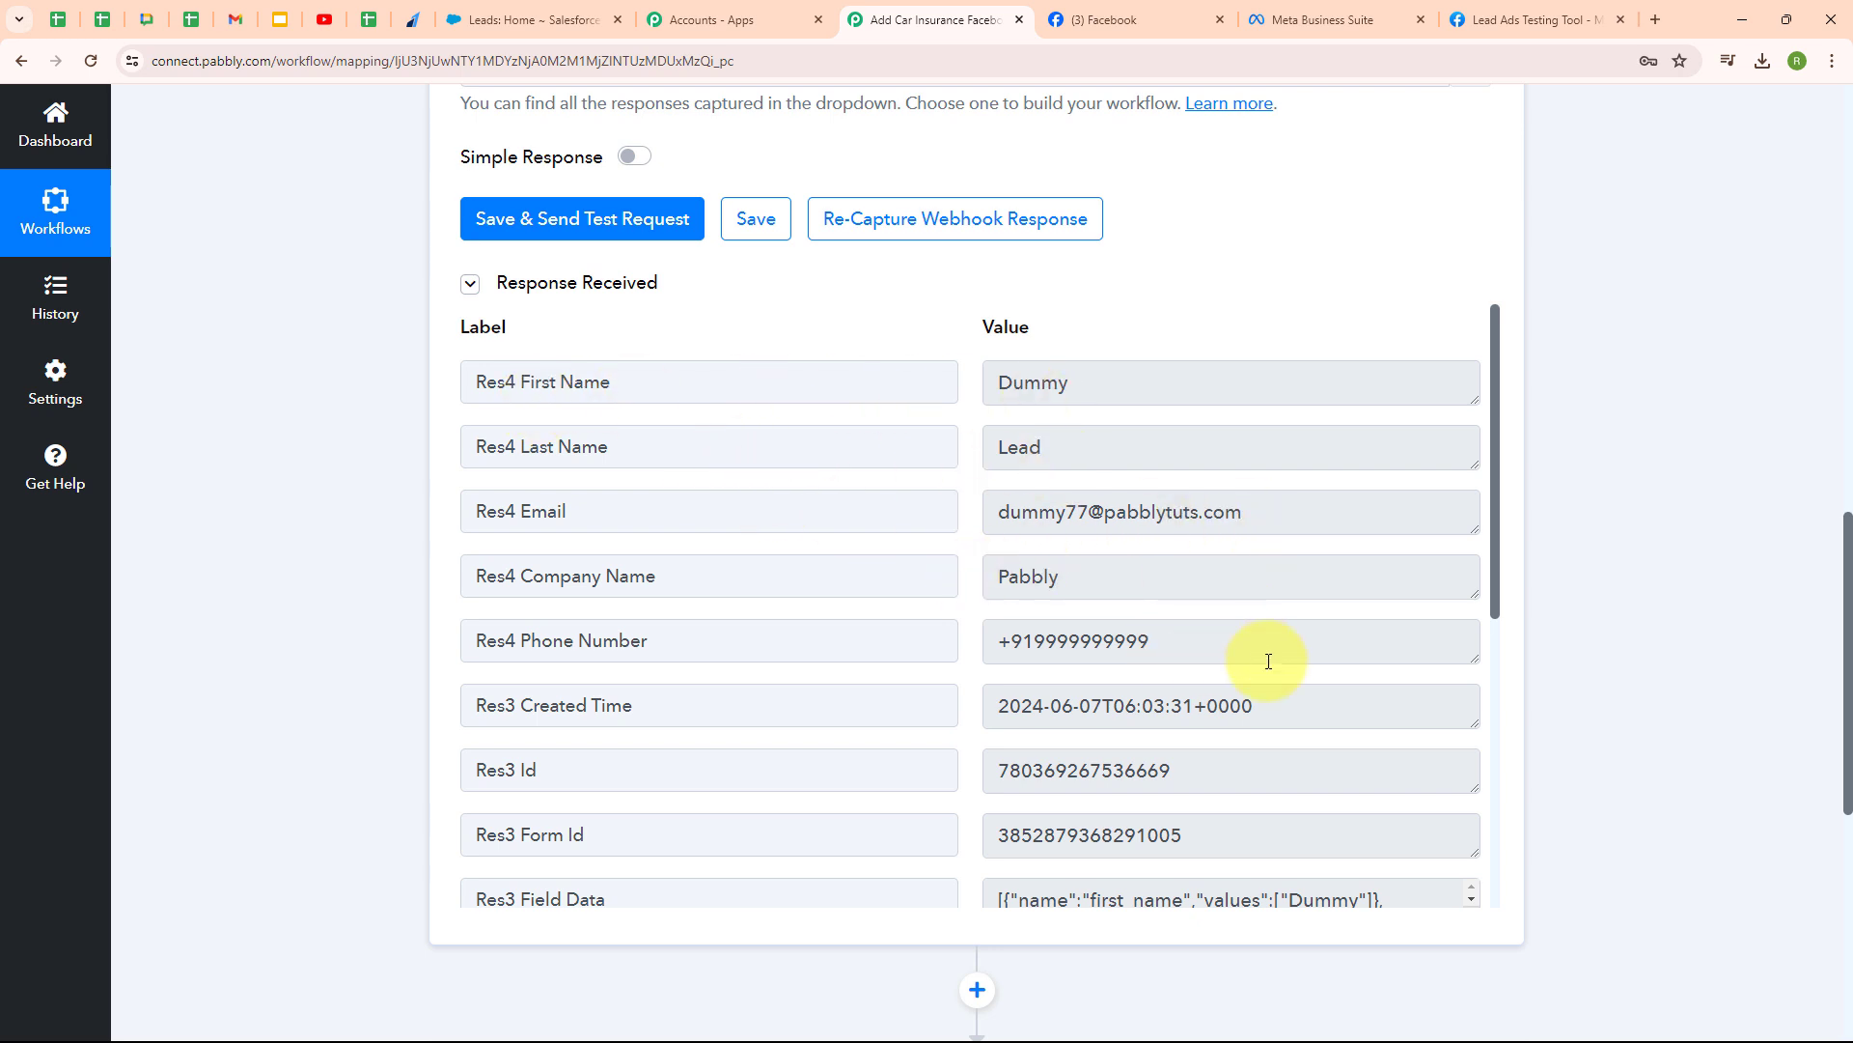
scroll(1176, 628, "down", 5)
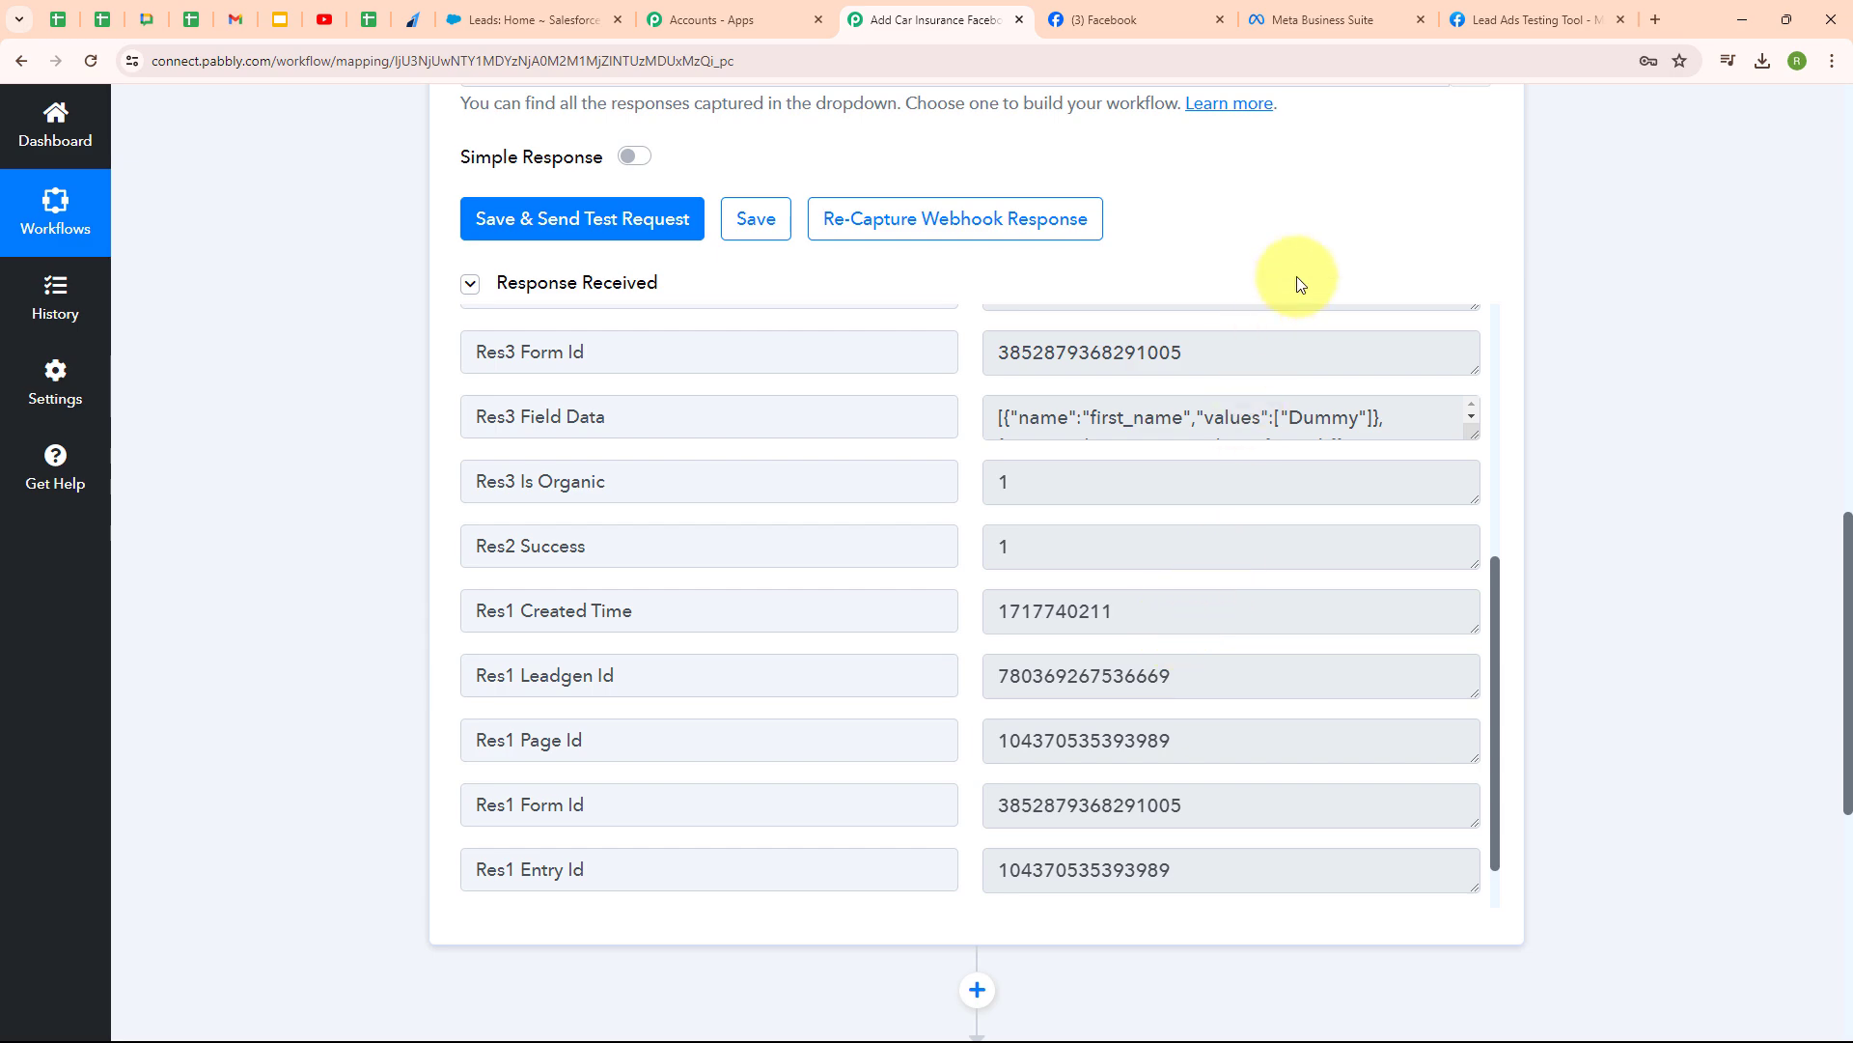
scroll(1441, 195, "up", 2)
scroll(1442, 195, "up", 10)
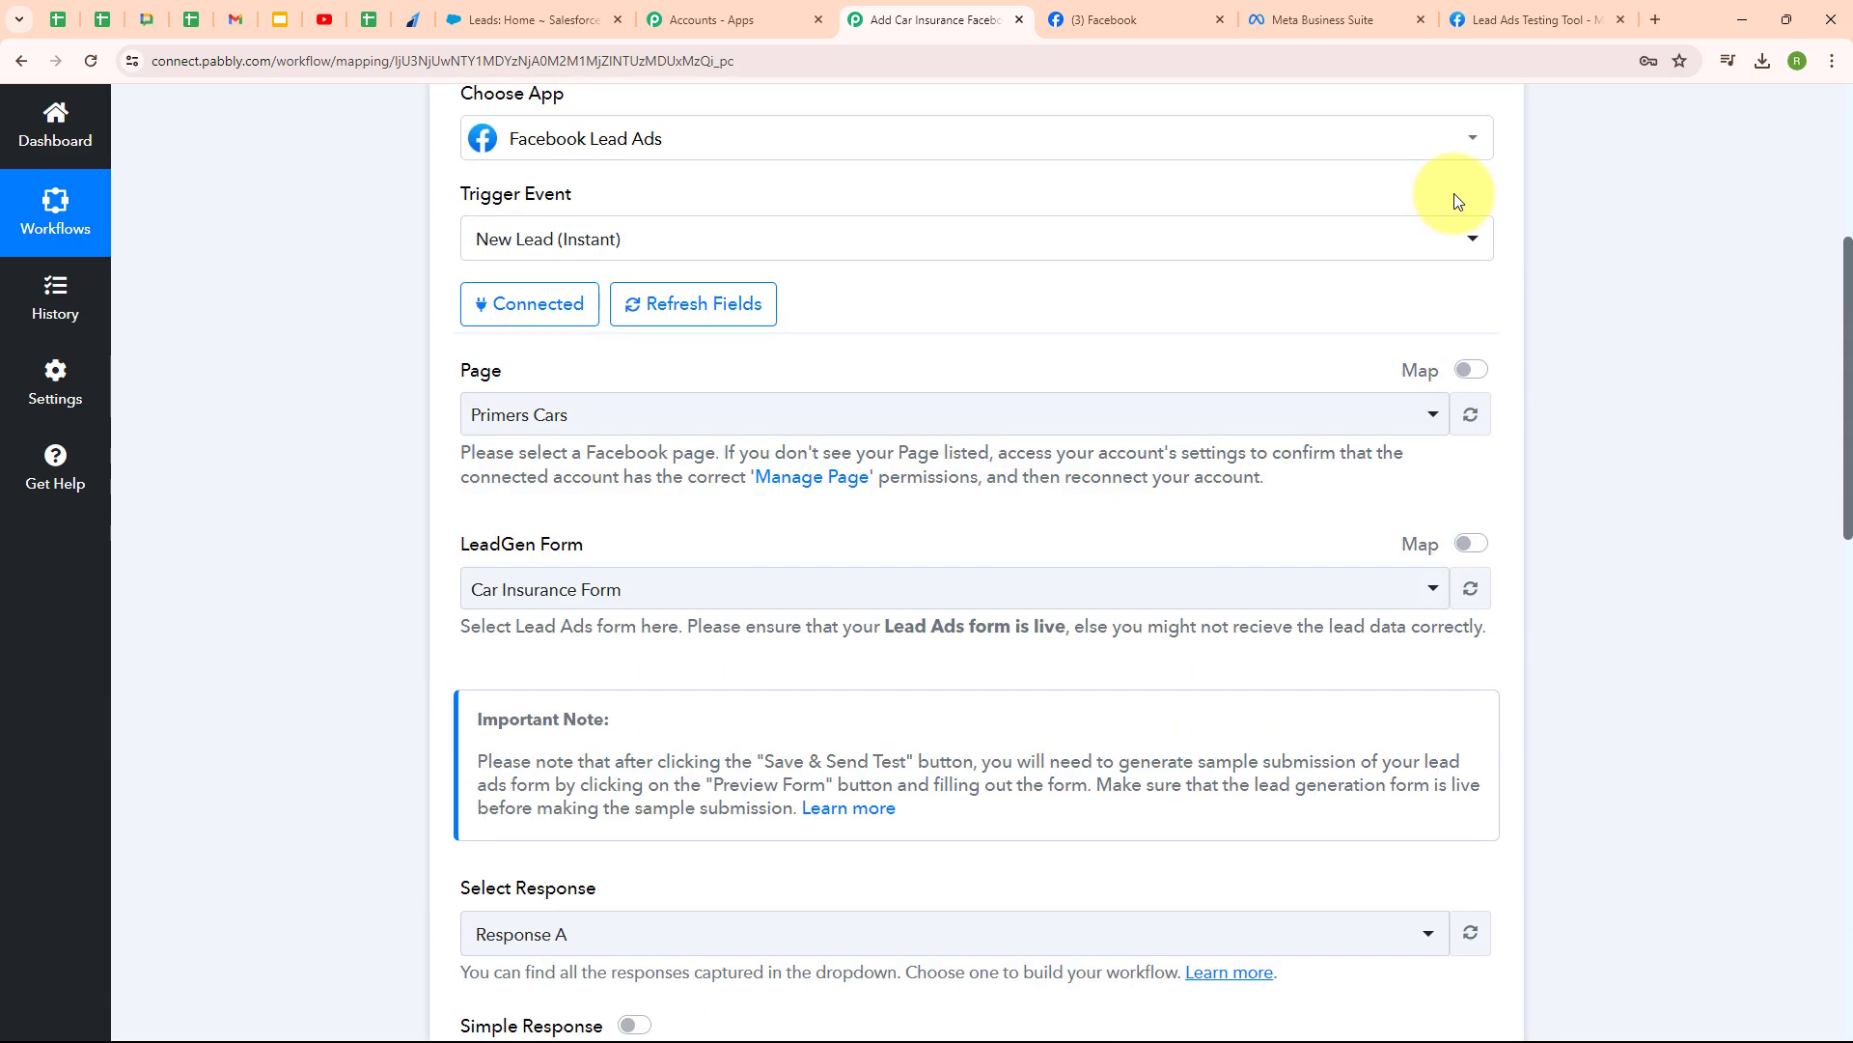
left_click(1492, 378)
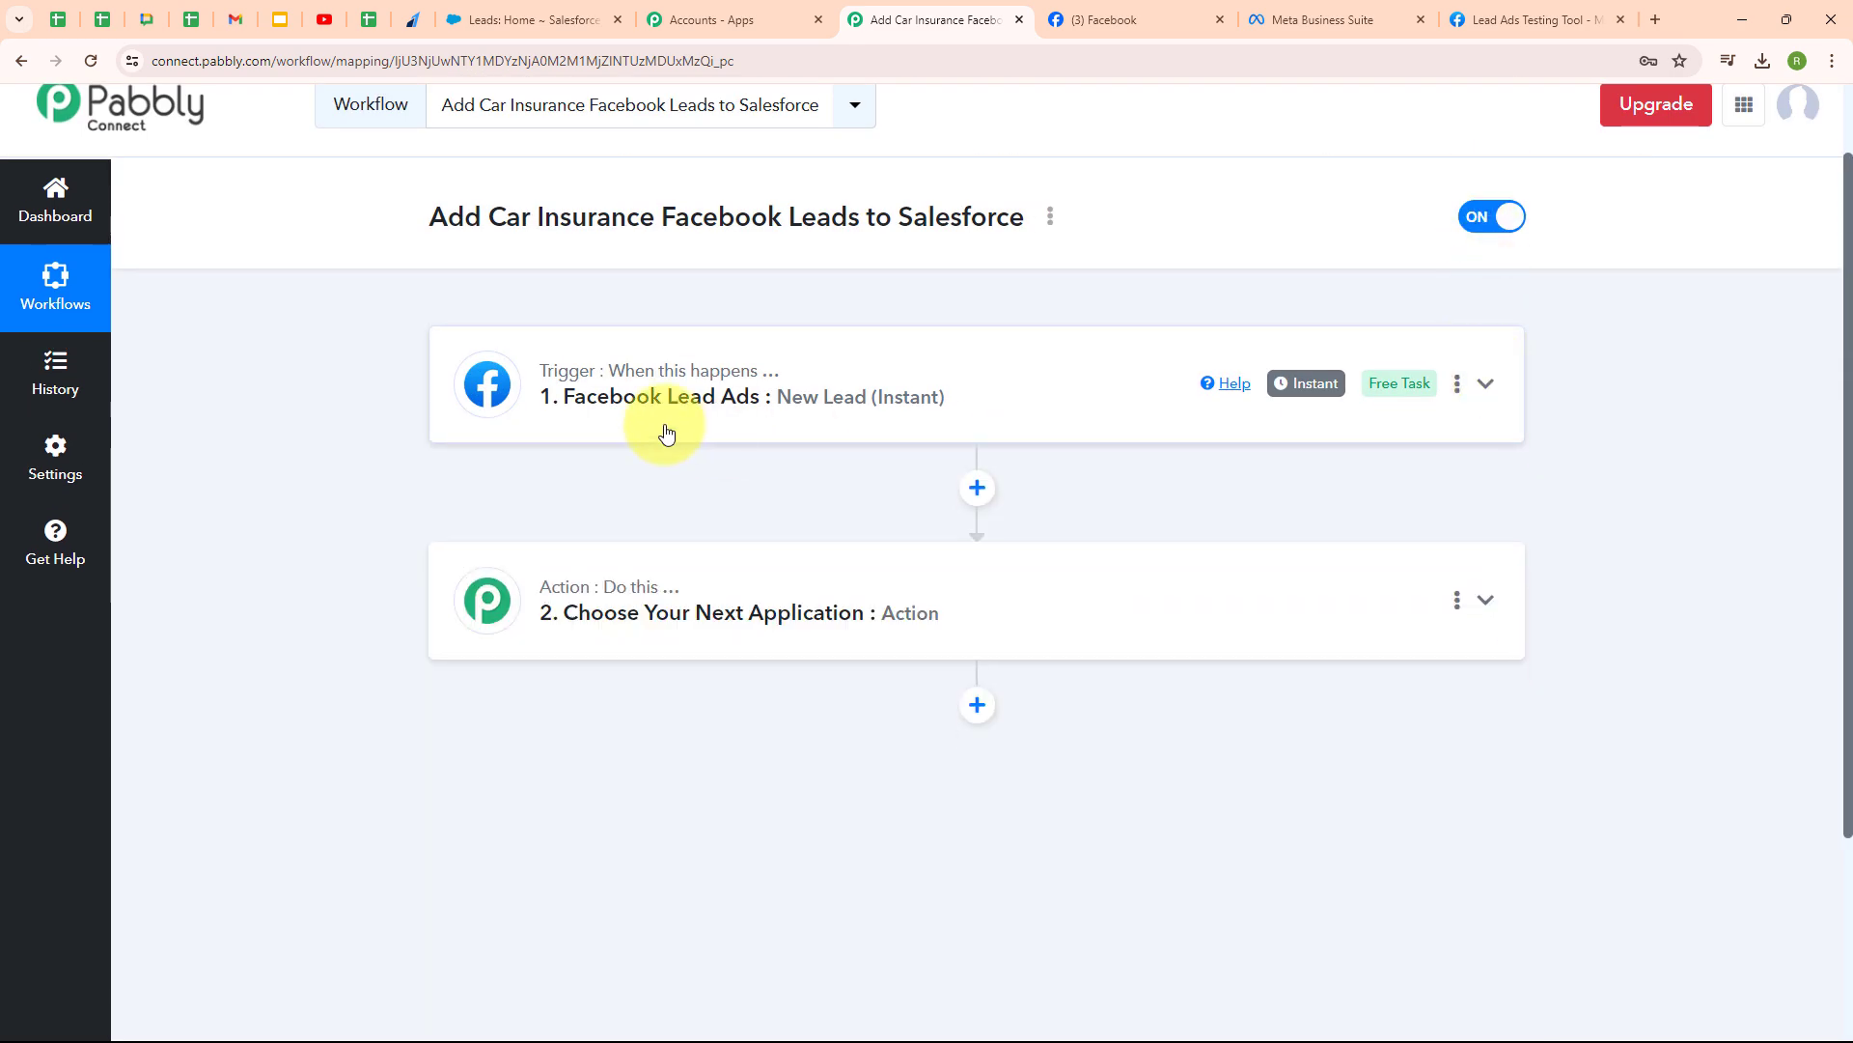
- Choose Salesforce as the action app, found by searching 'Sale', with Create Lead as the event
left_click(601, 612)
scroll(488, 629, "down", 3)
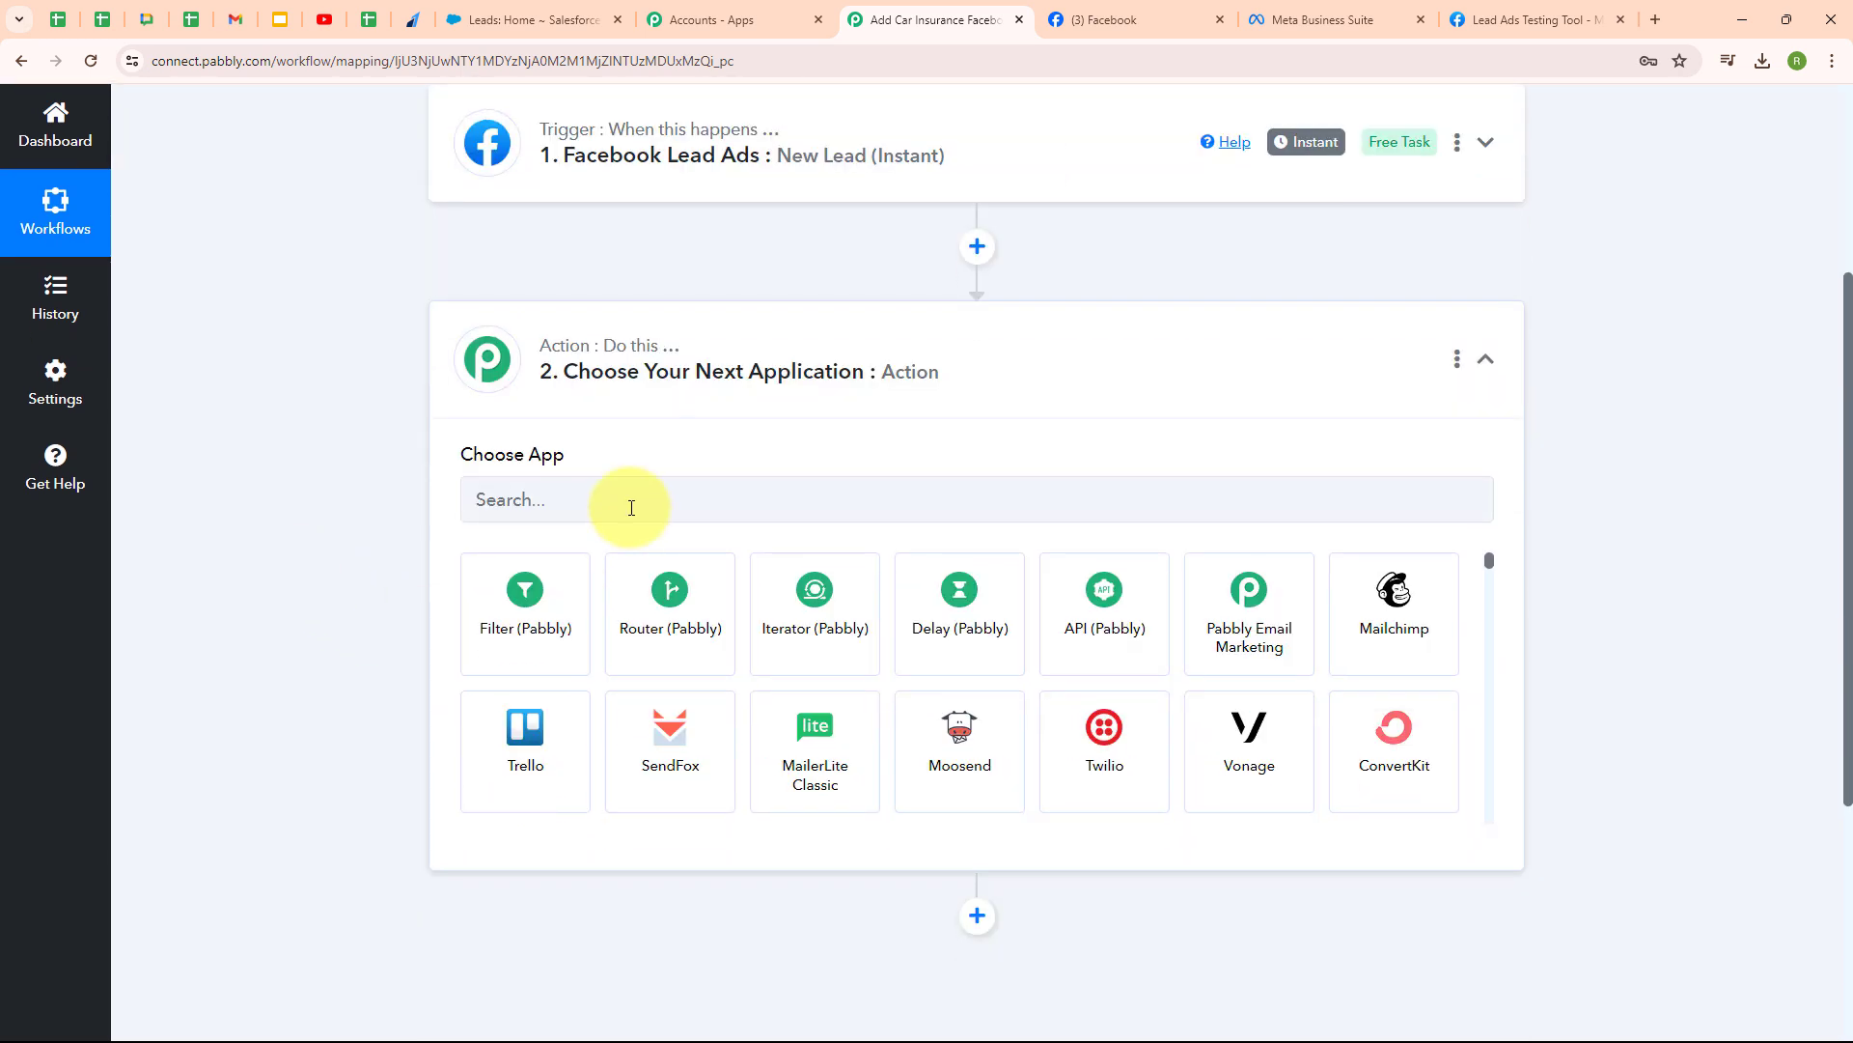
left_click(632, 504)
type("Sale")
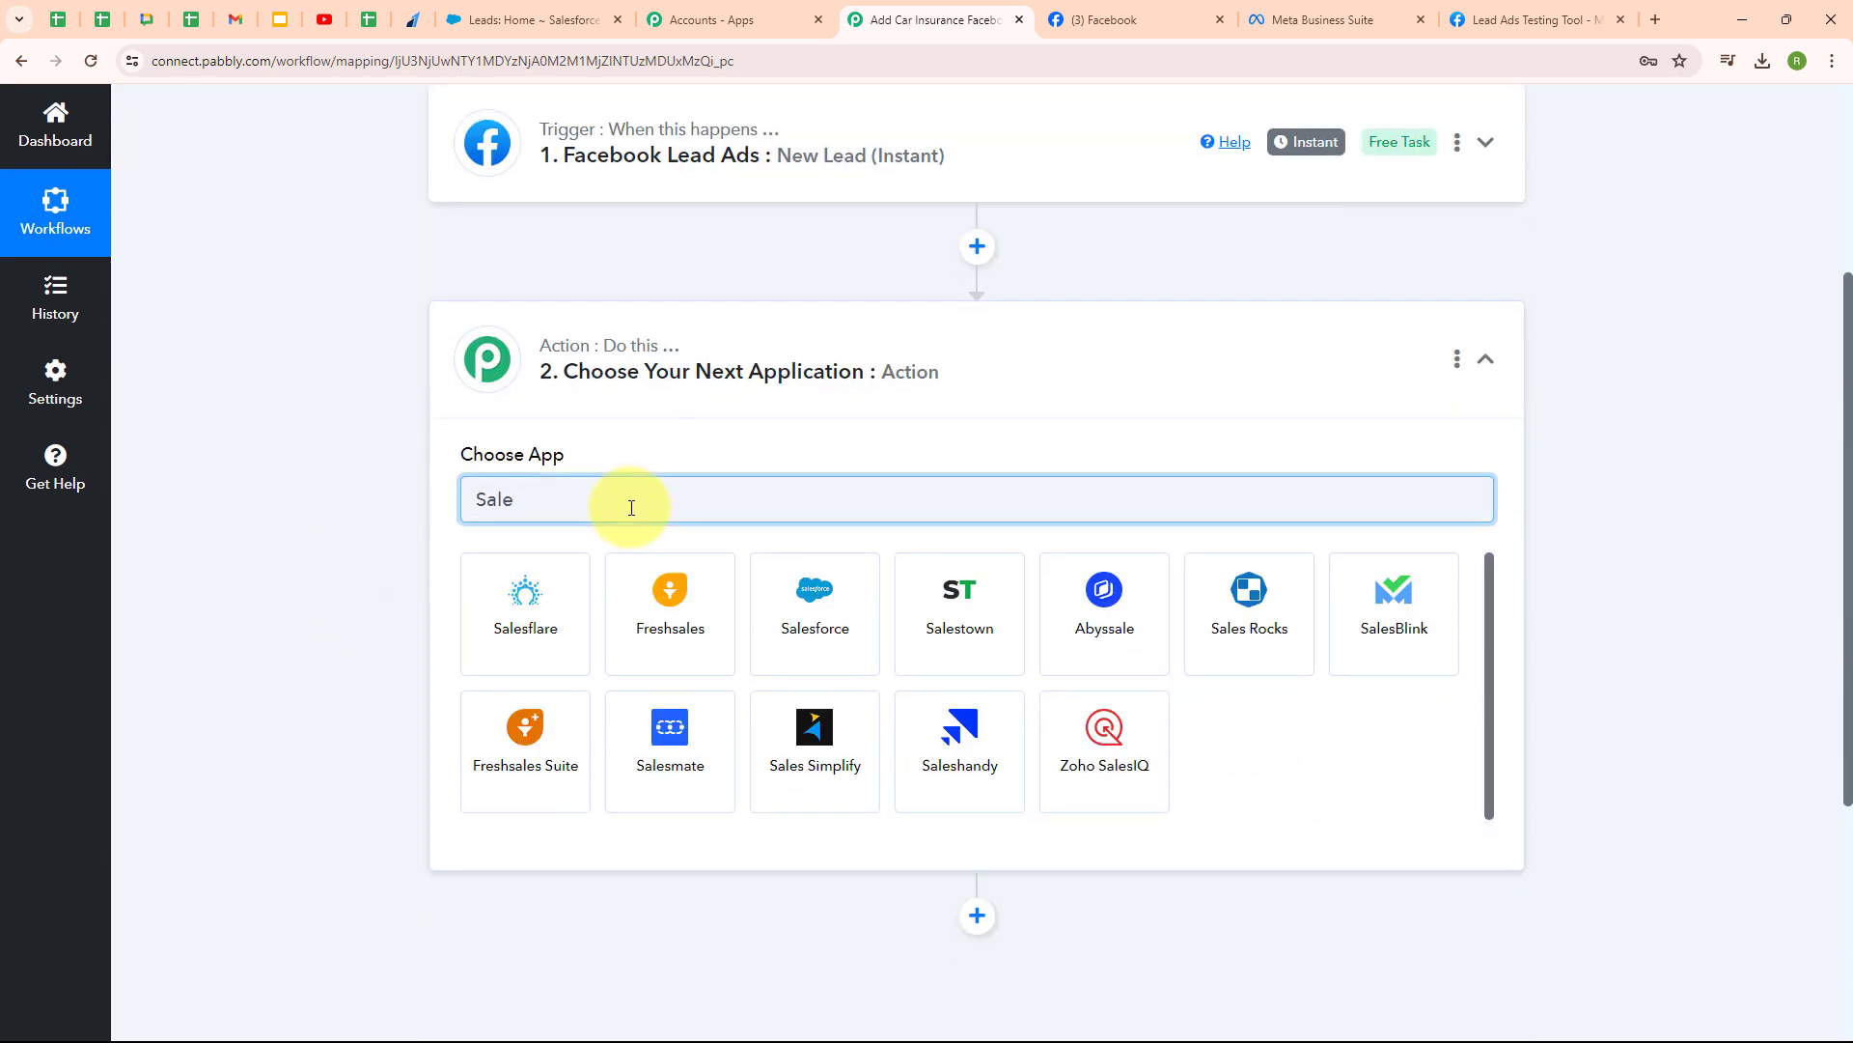
left_click(785, 612)
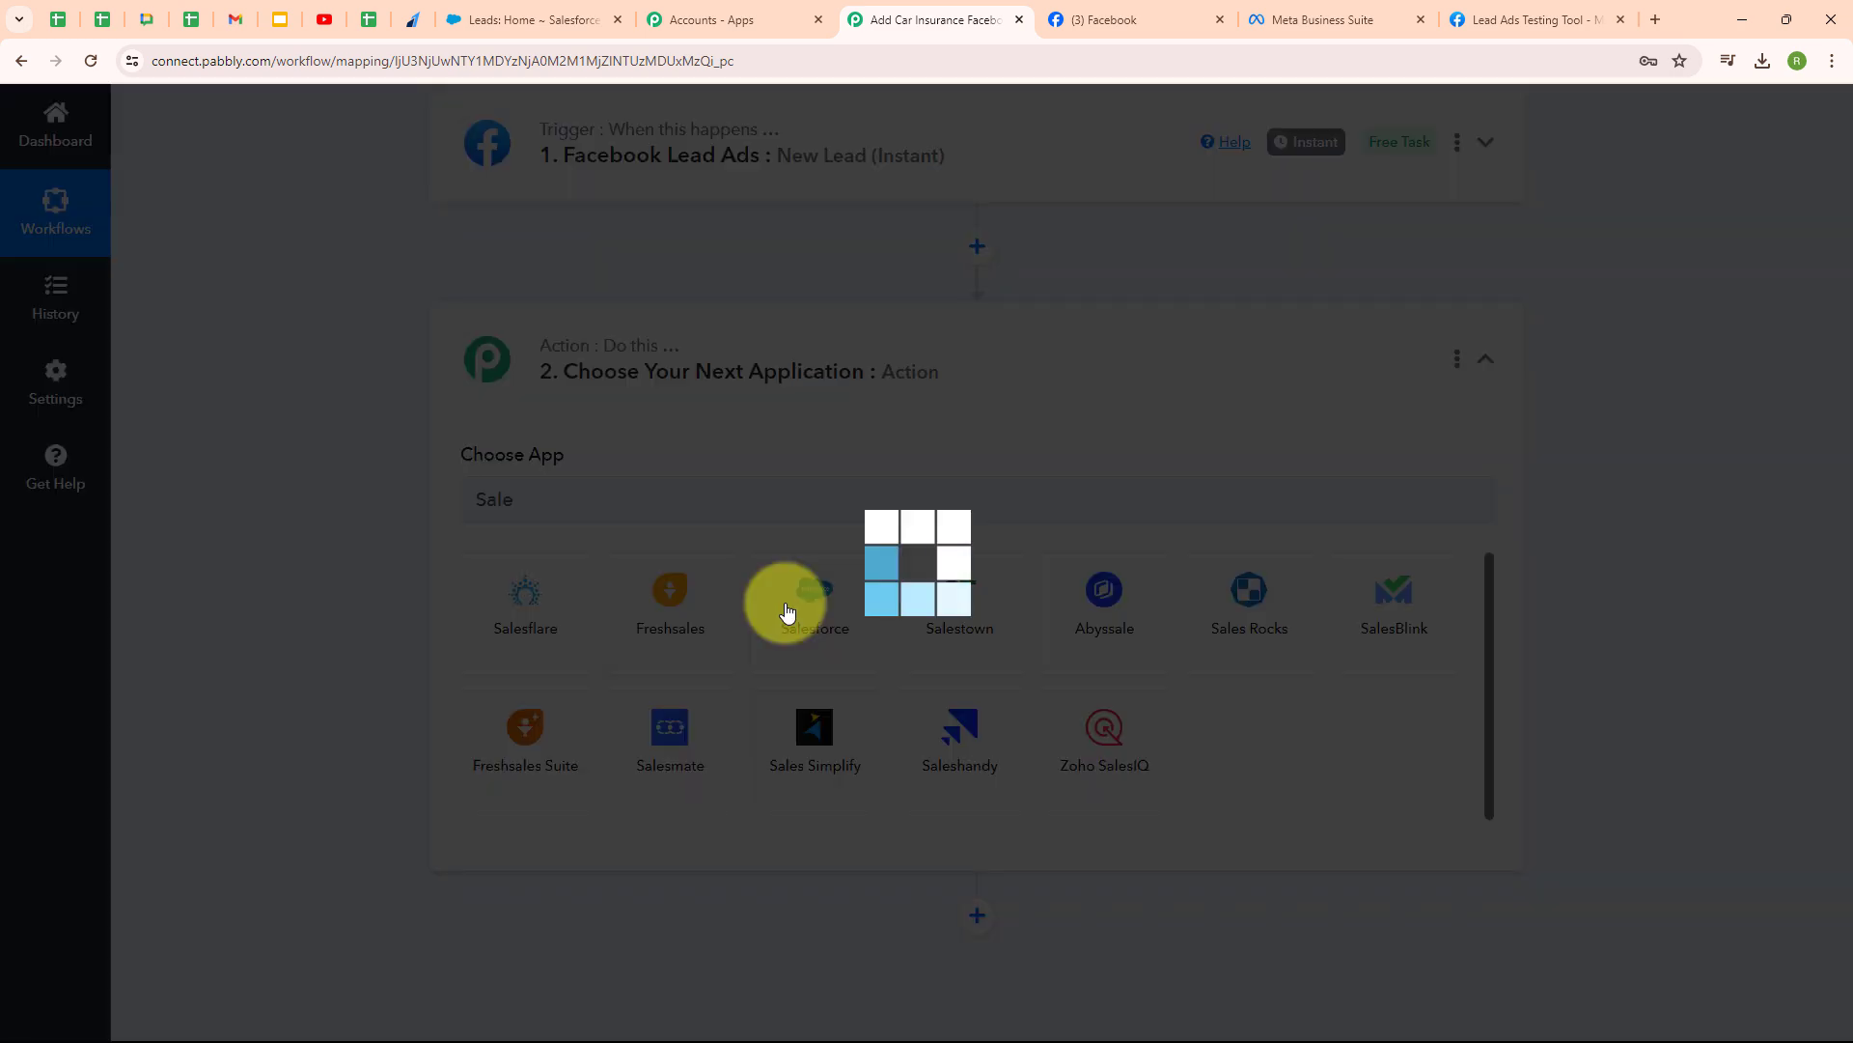
scroll(654, 376, "down", 3)
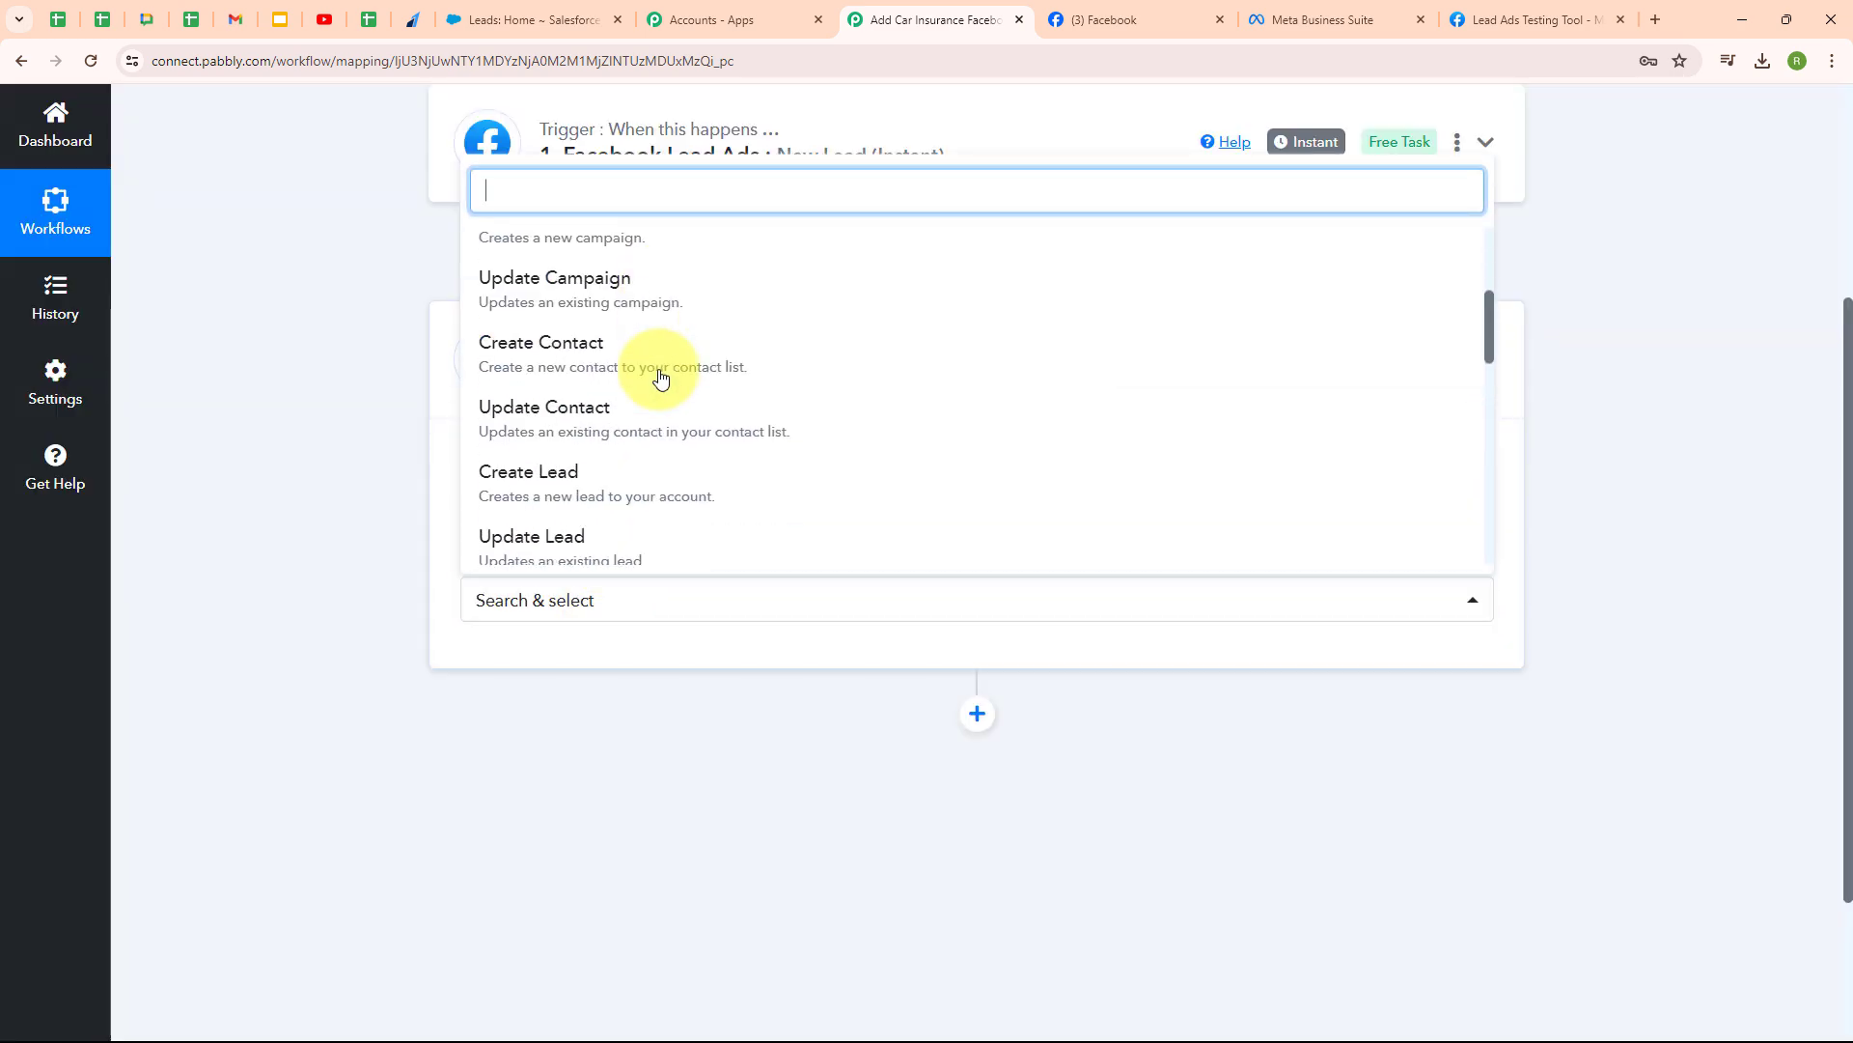
left_click(659, 489)
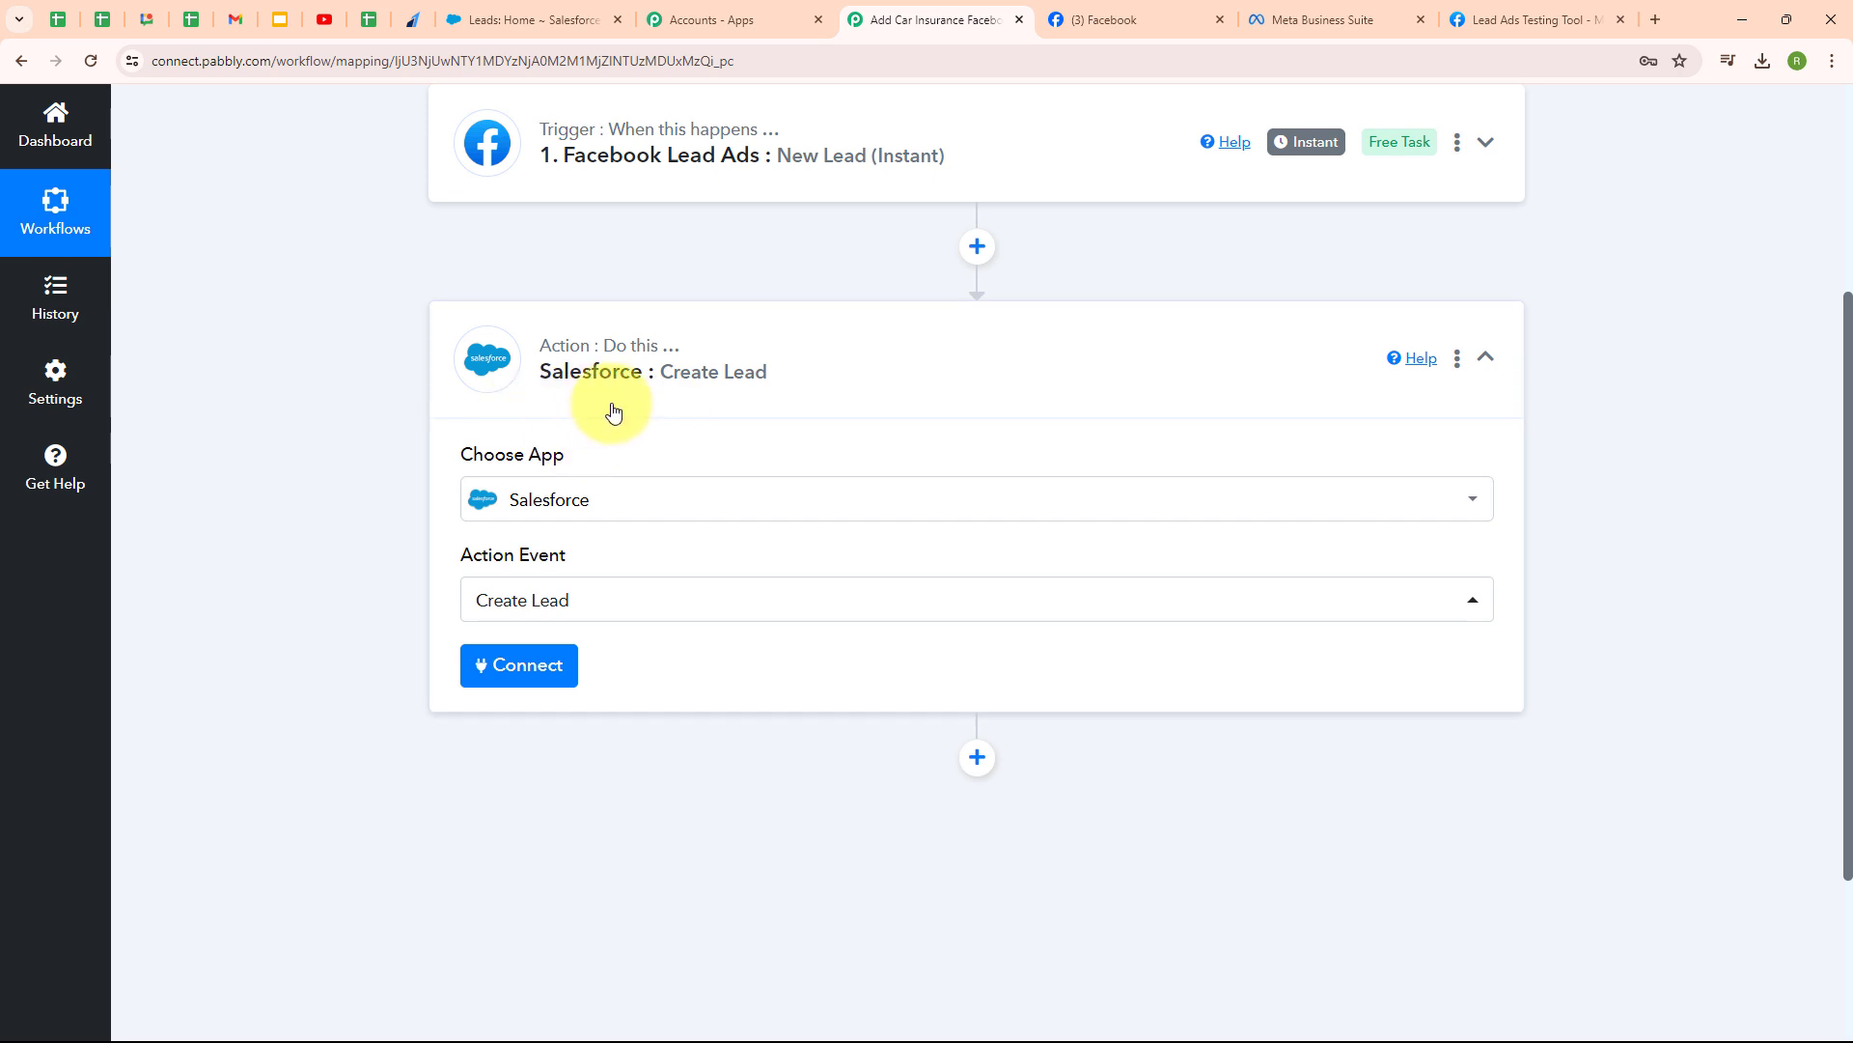
- Add and authorize a new Salesforce connection for the Create Lead step
left_click(496, 673)
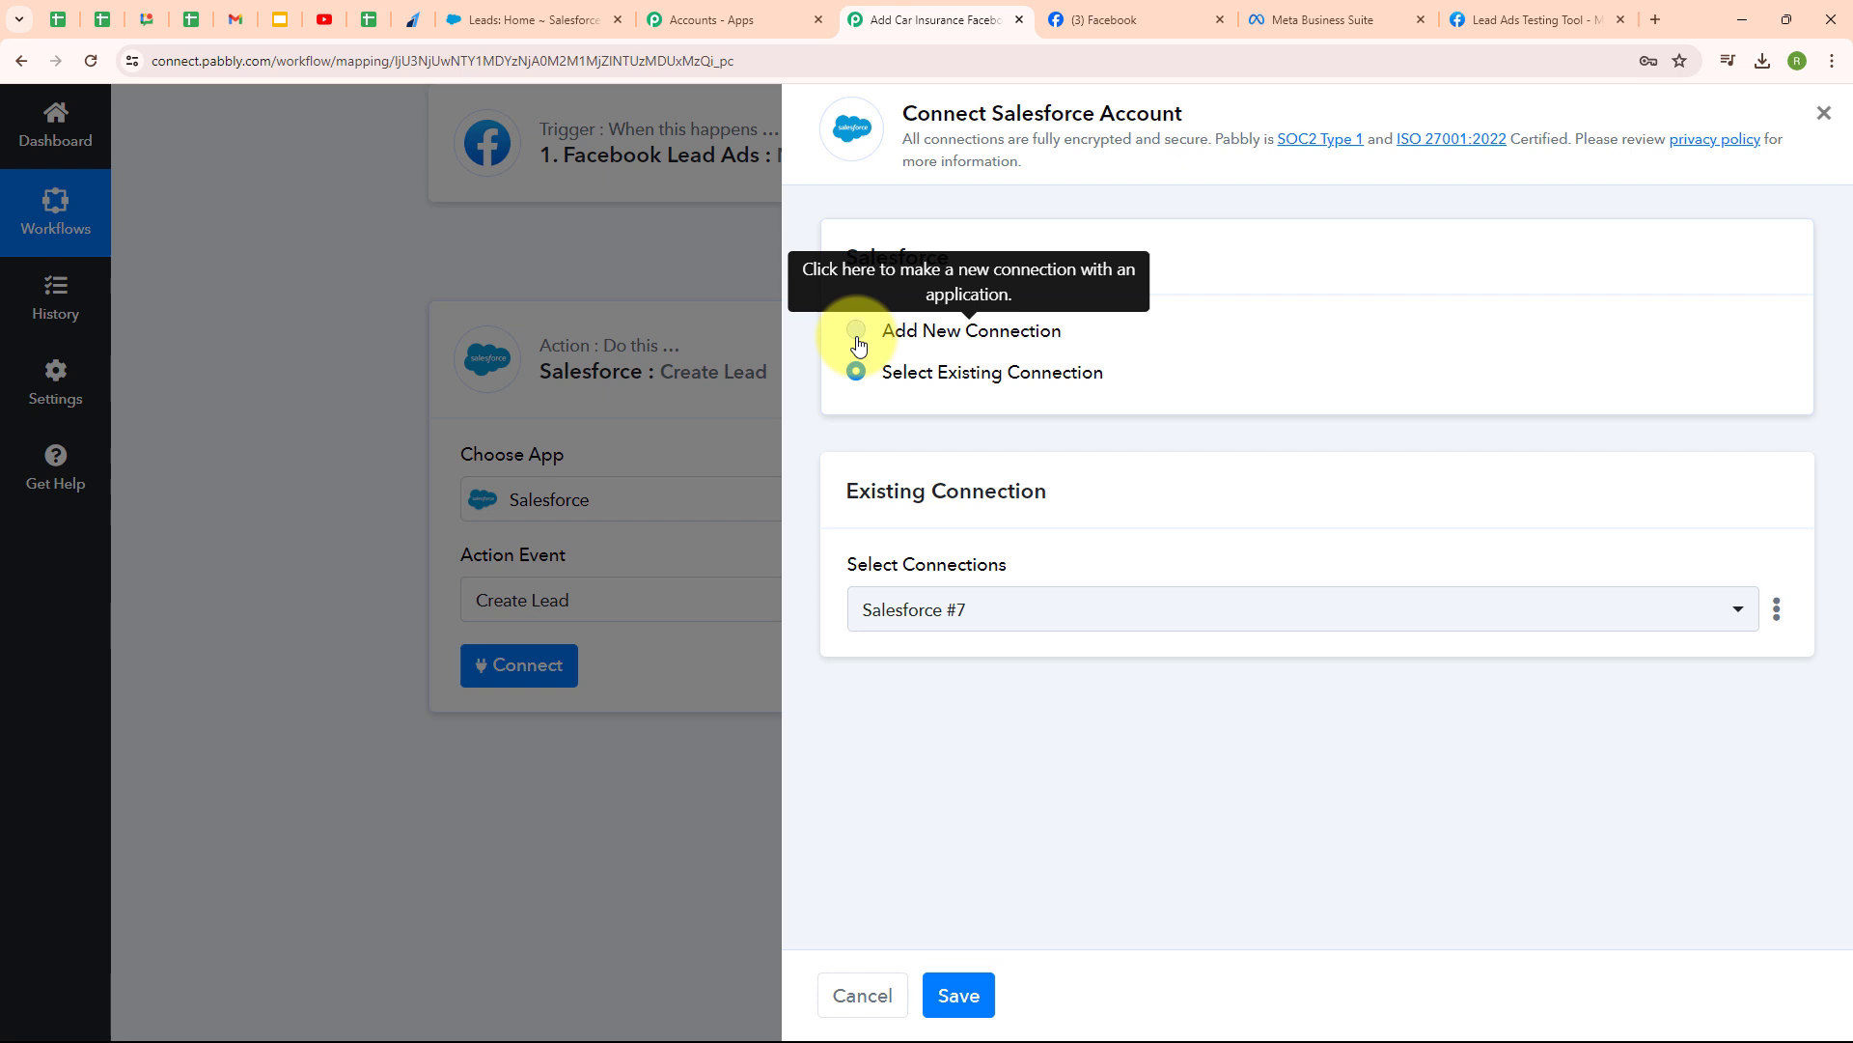
left_click(856, 333)
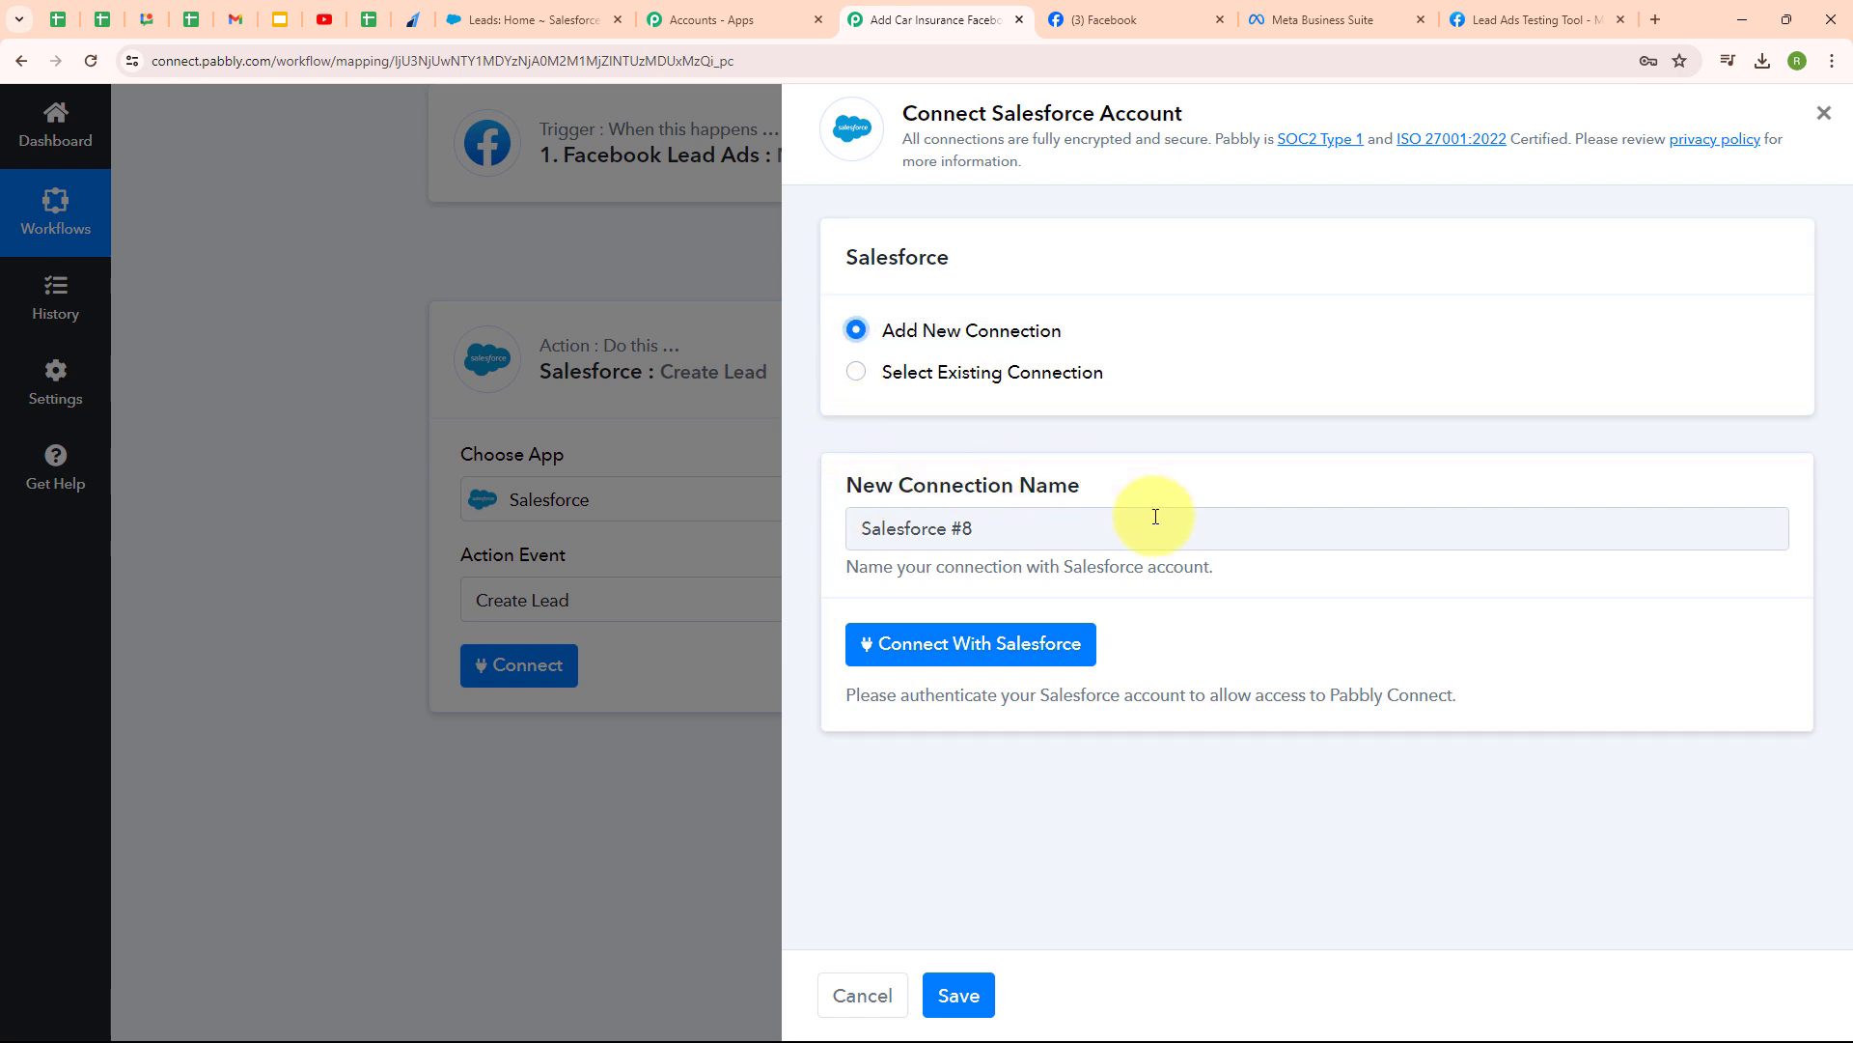
left_click(995, 666)
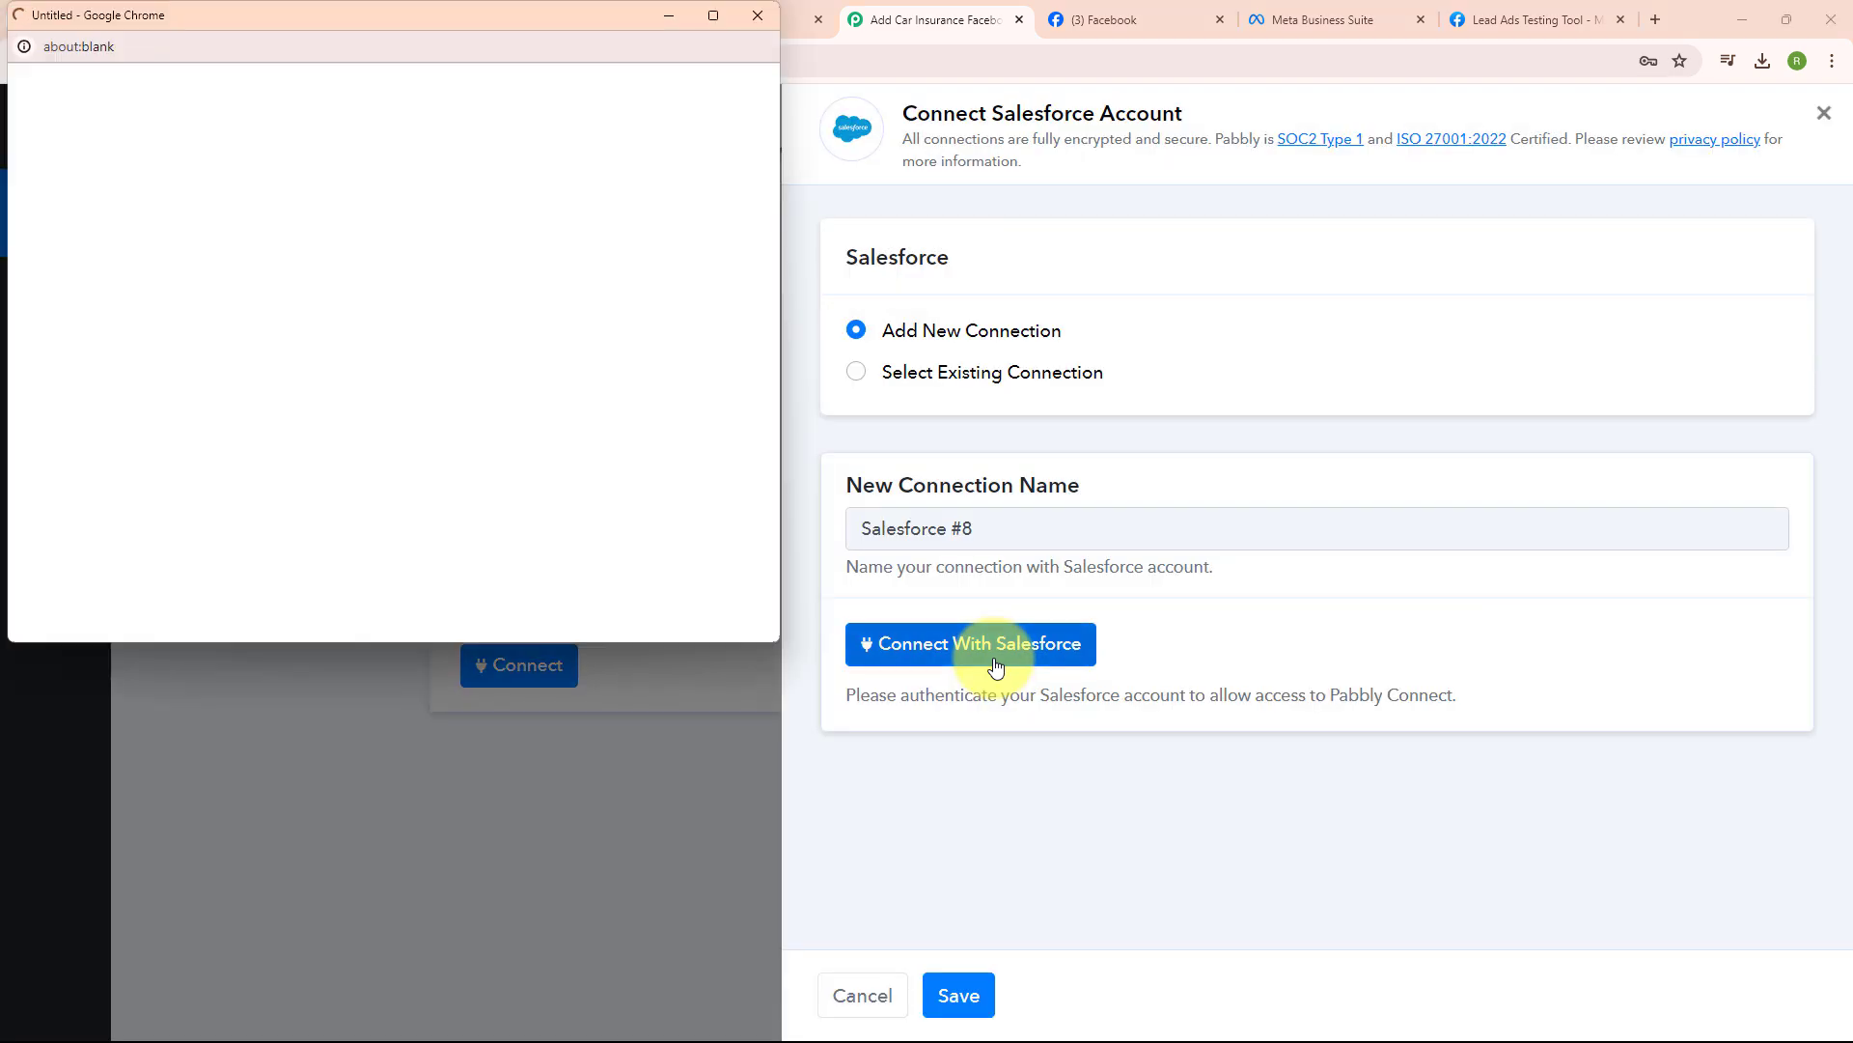
scroll(704, 343, "down", 10)
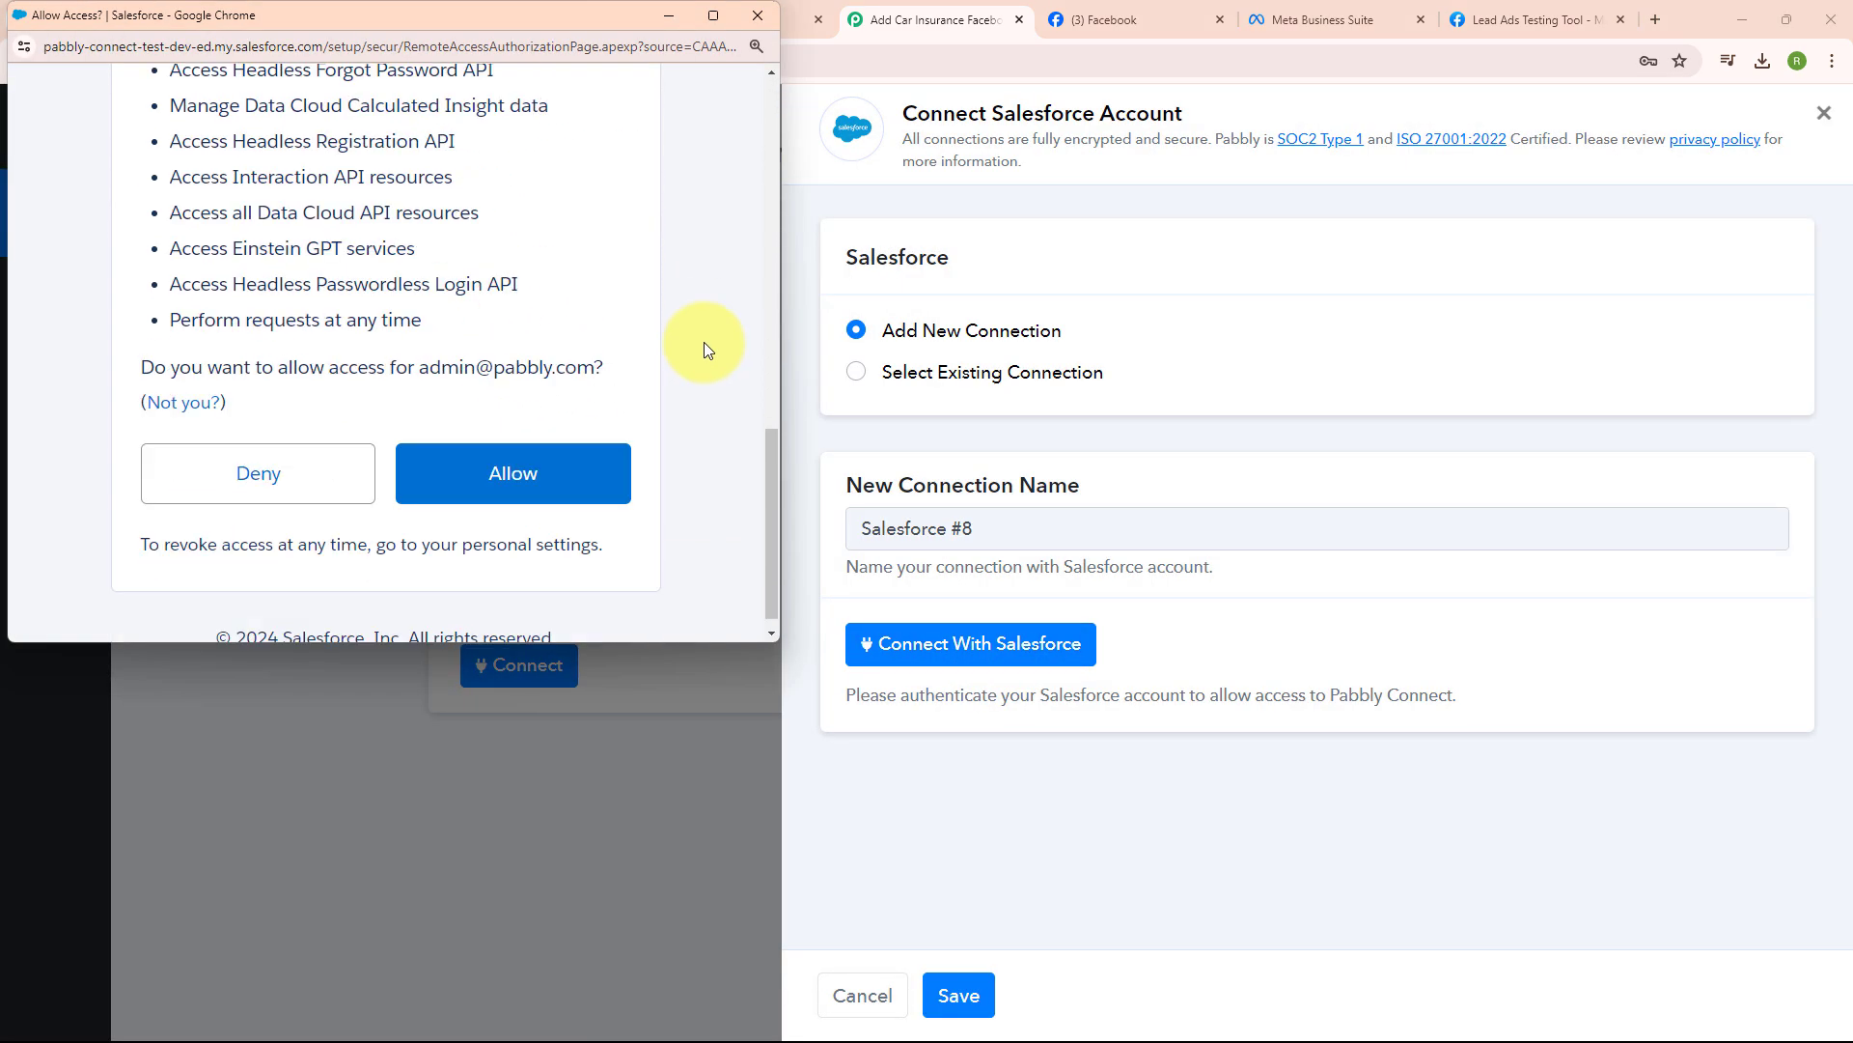
left_click(547, 502)
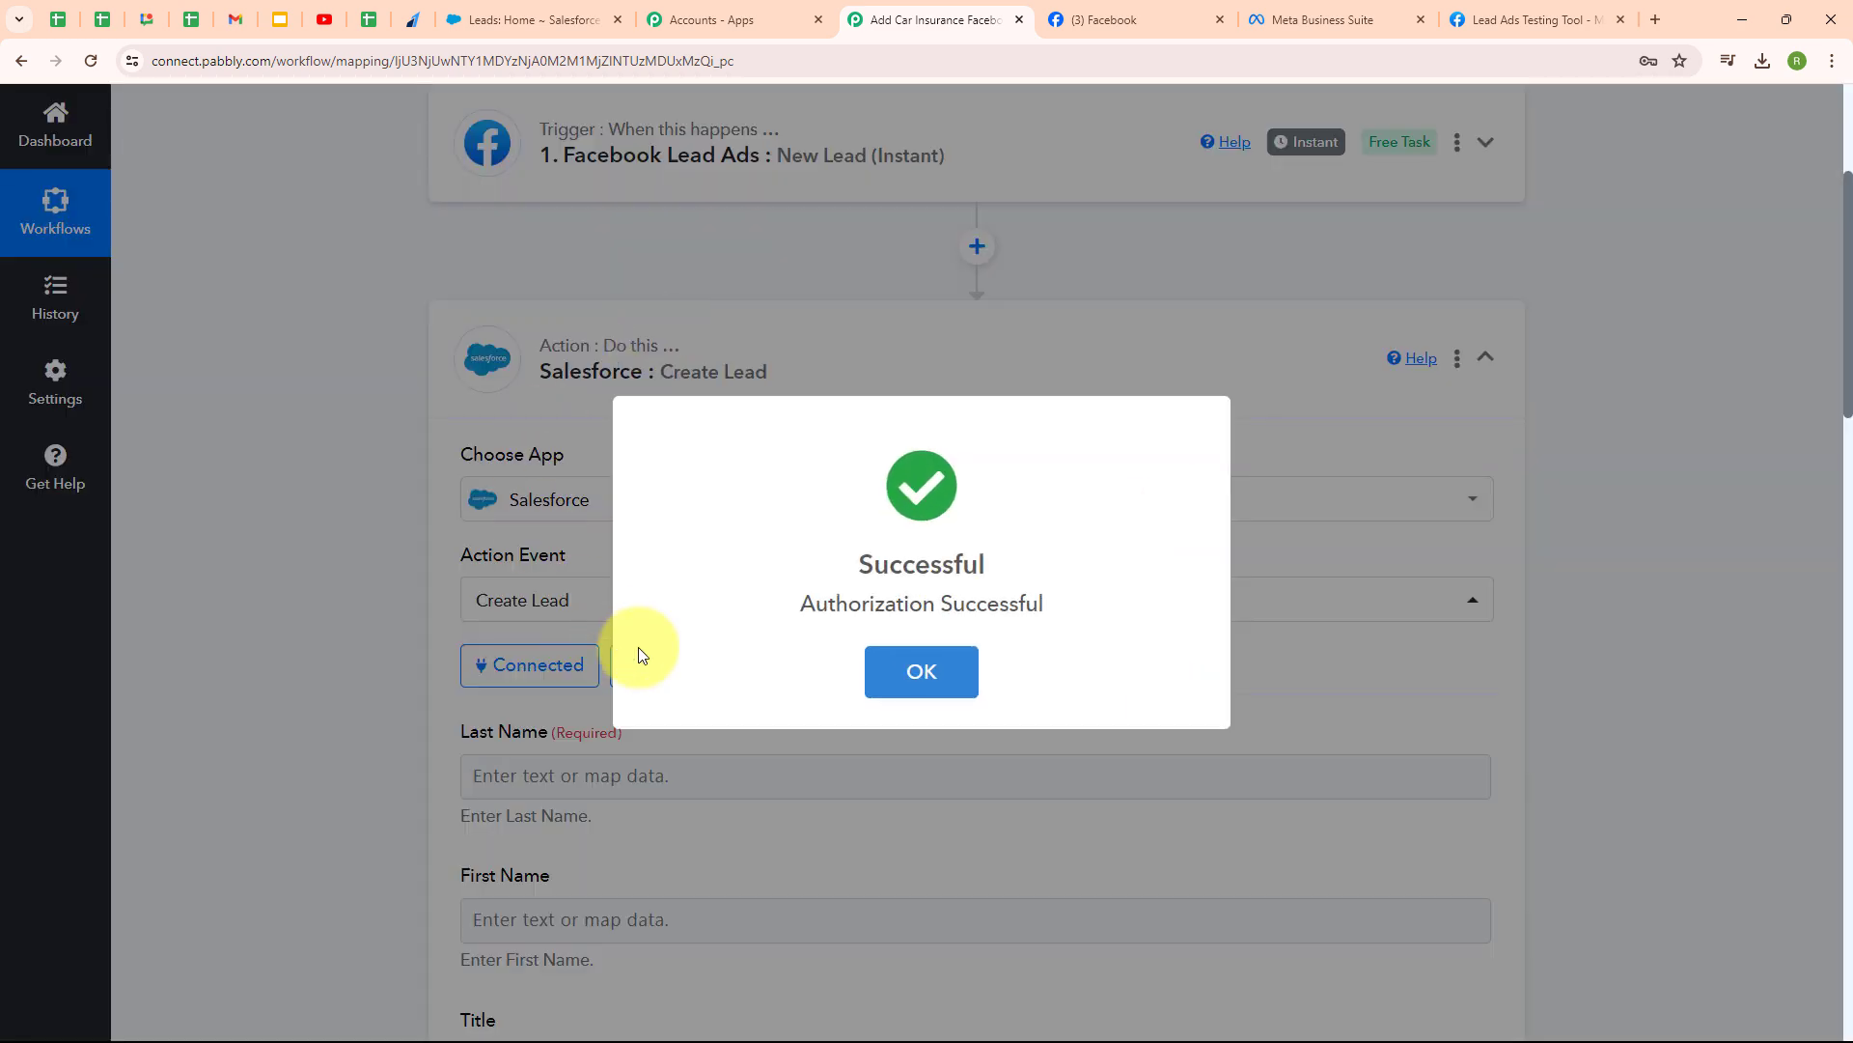
left_click(921, 671)
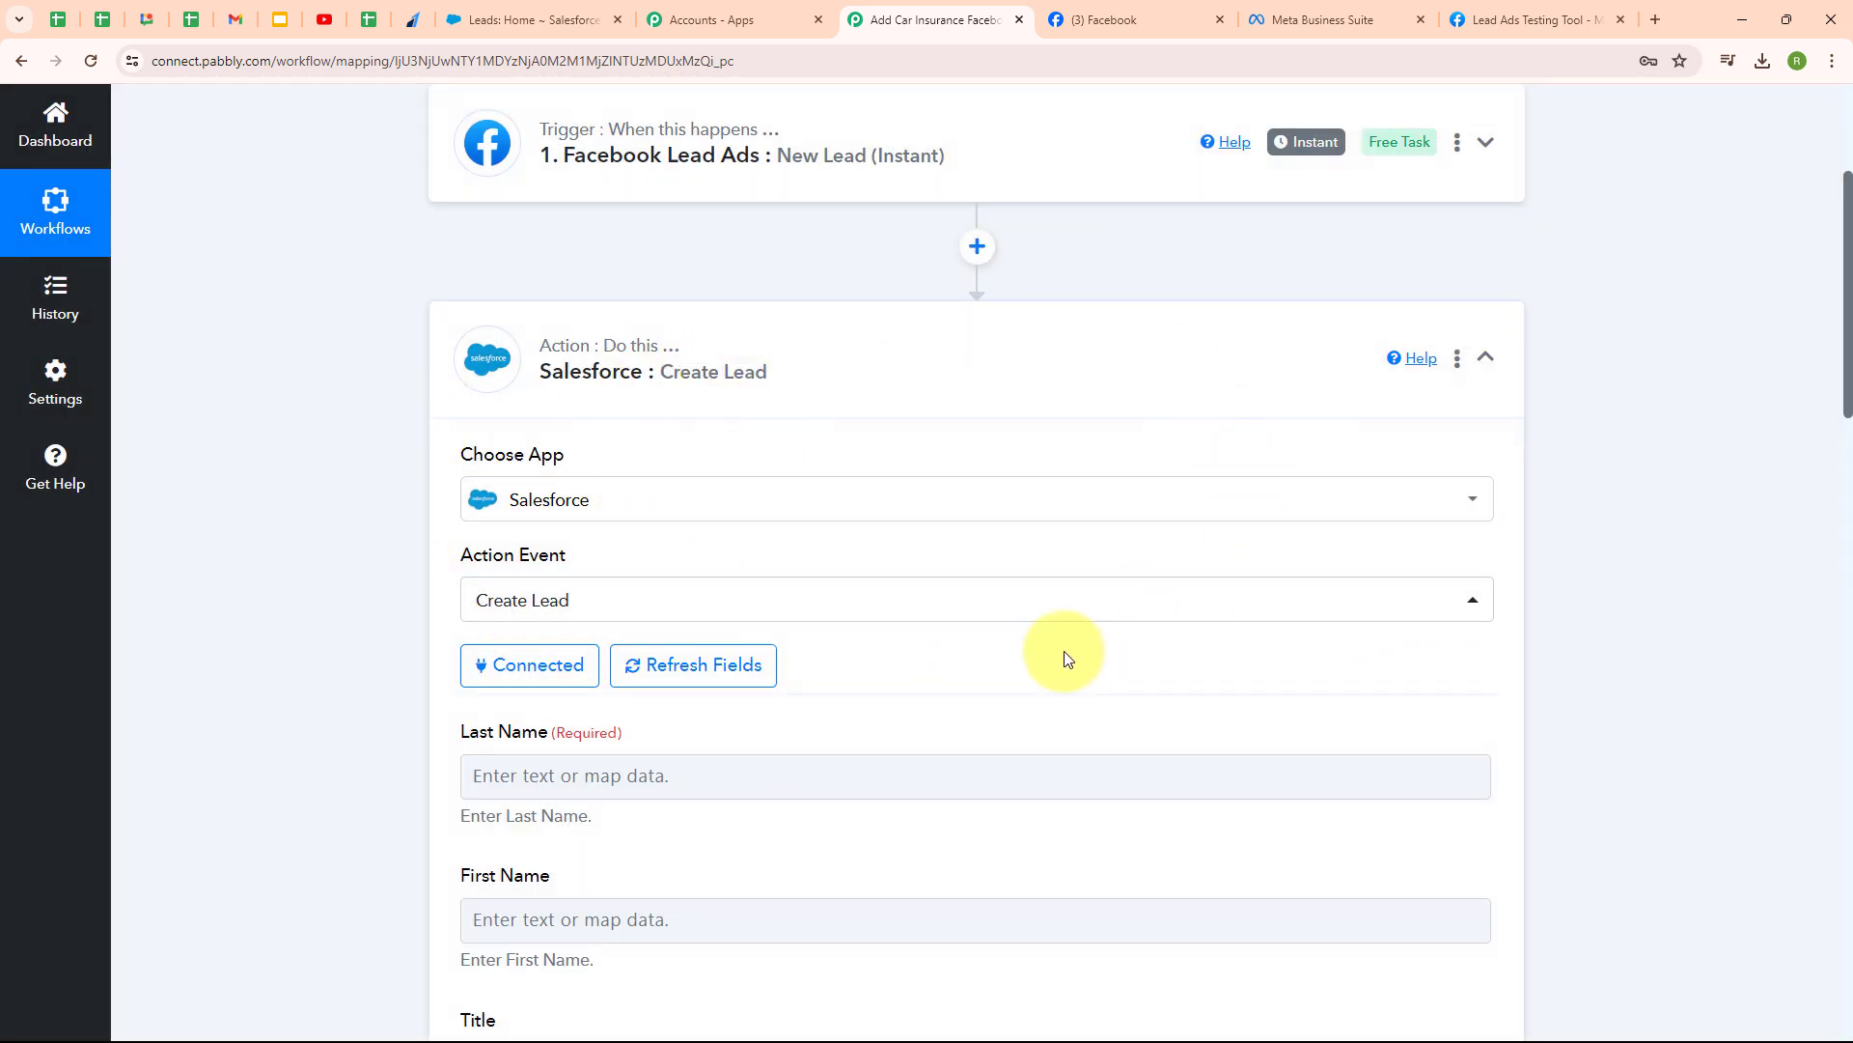
- Map the Facebook lead's last name and first name into Last Name and First Name
scroll(1063, 651, "down", 1)
scroll(1064, 650, "down", 4)
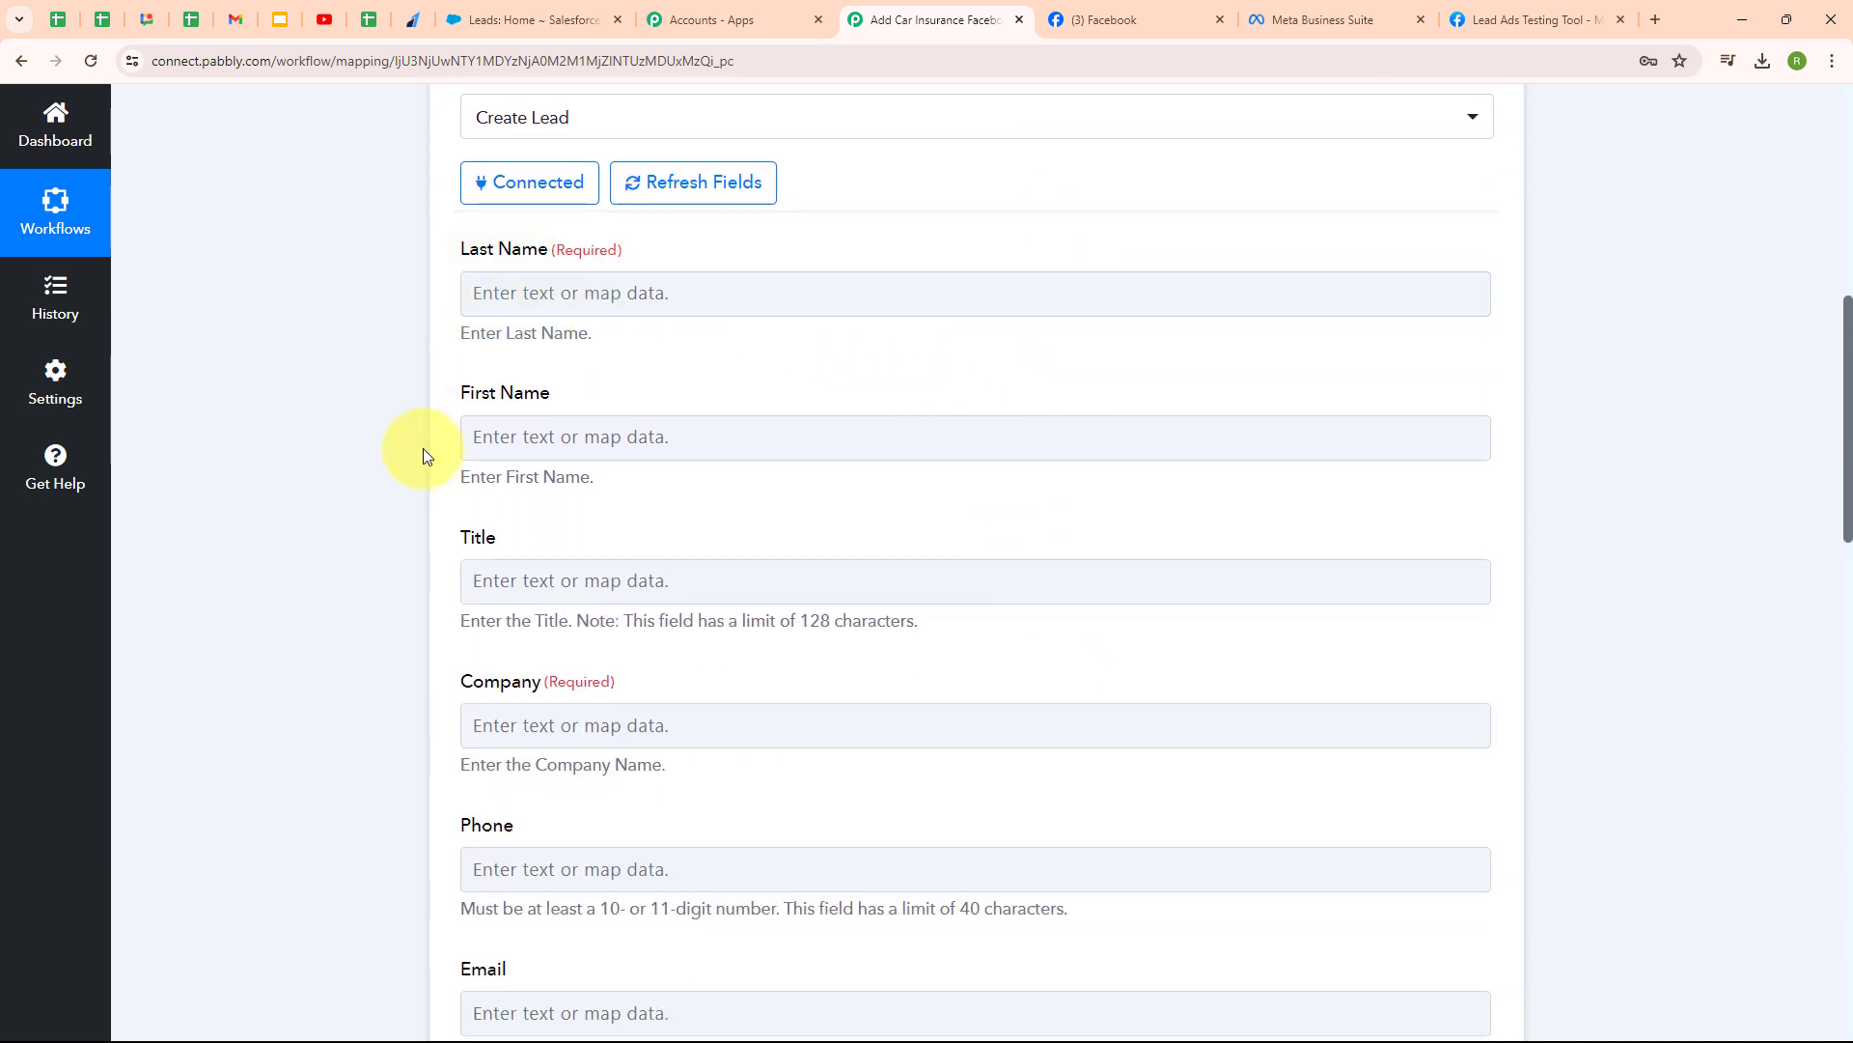
left_click(482, 298)
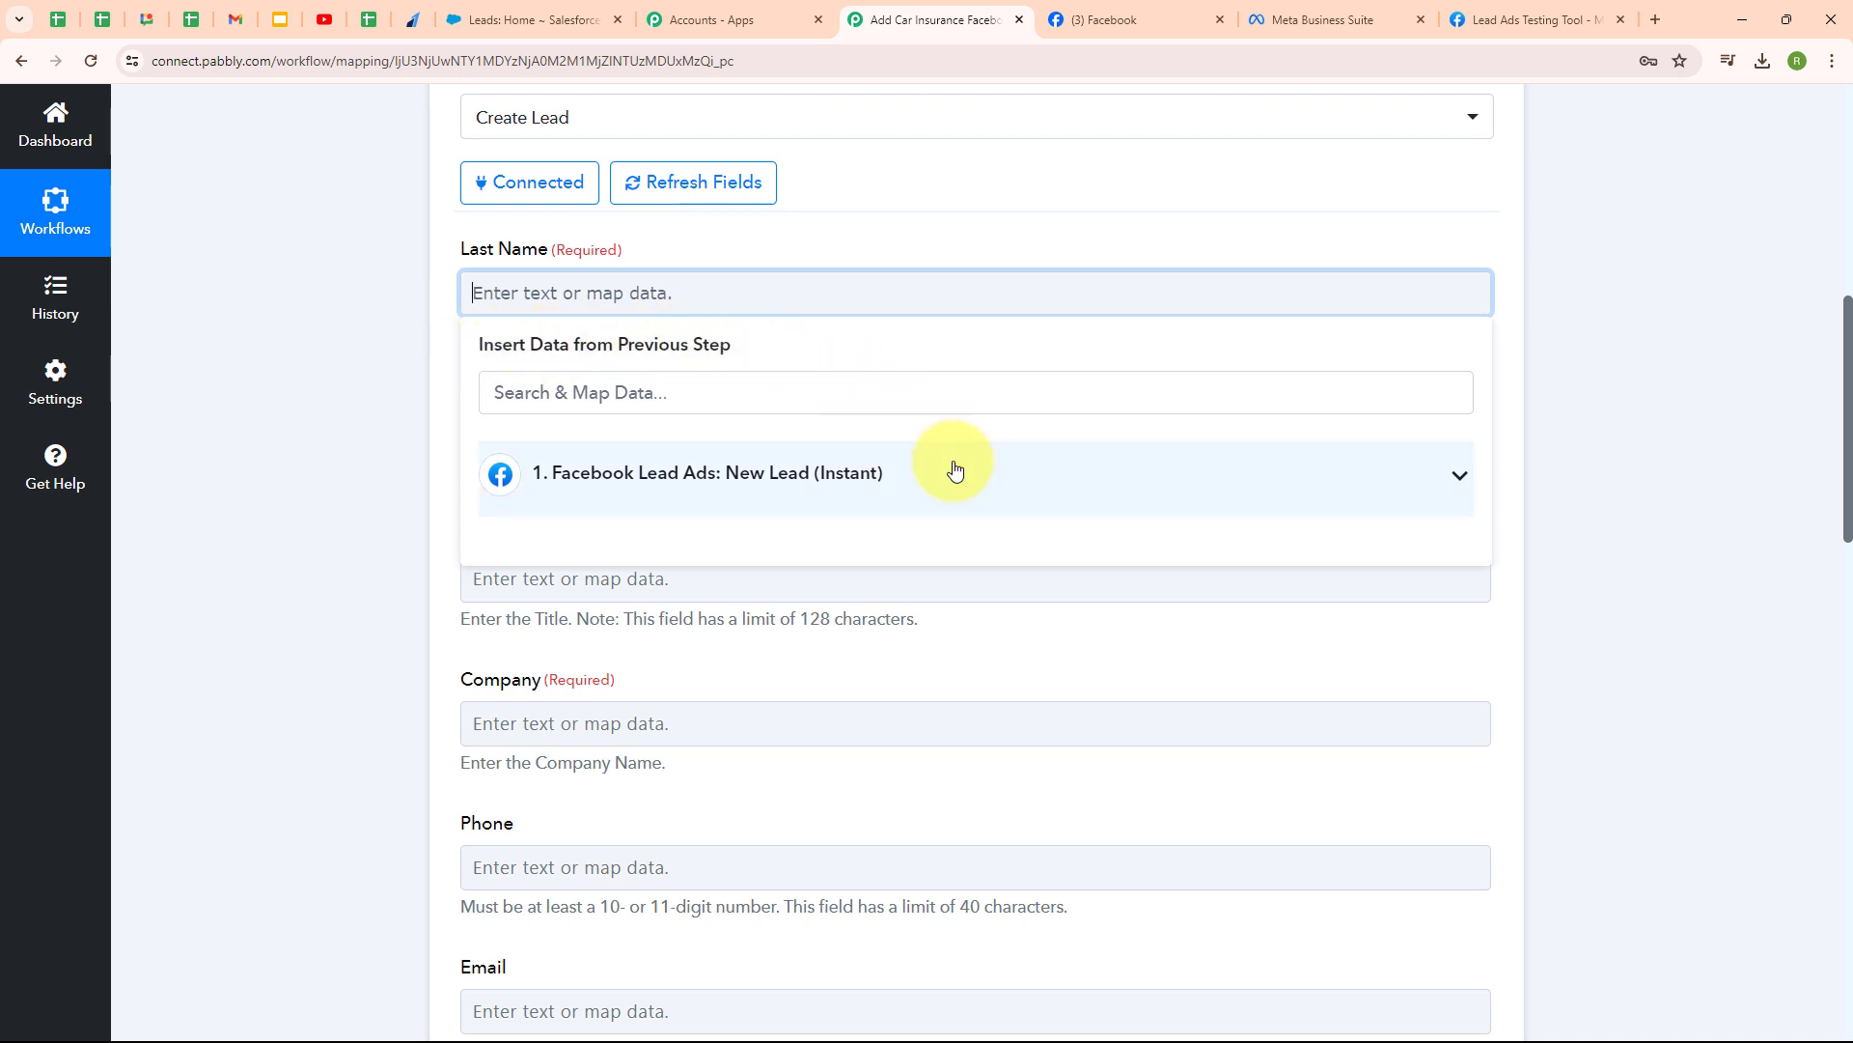
left_click(827, 490)
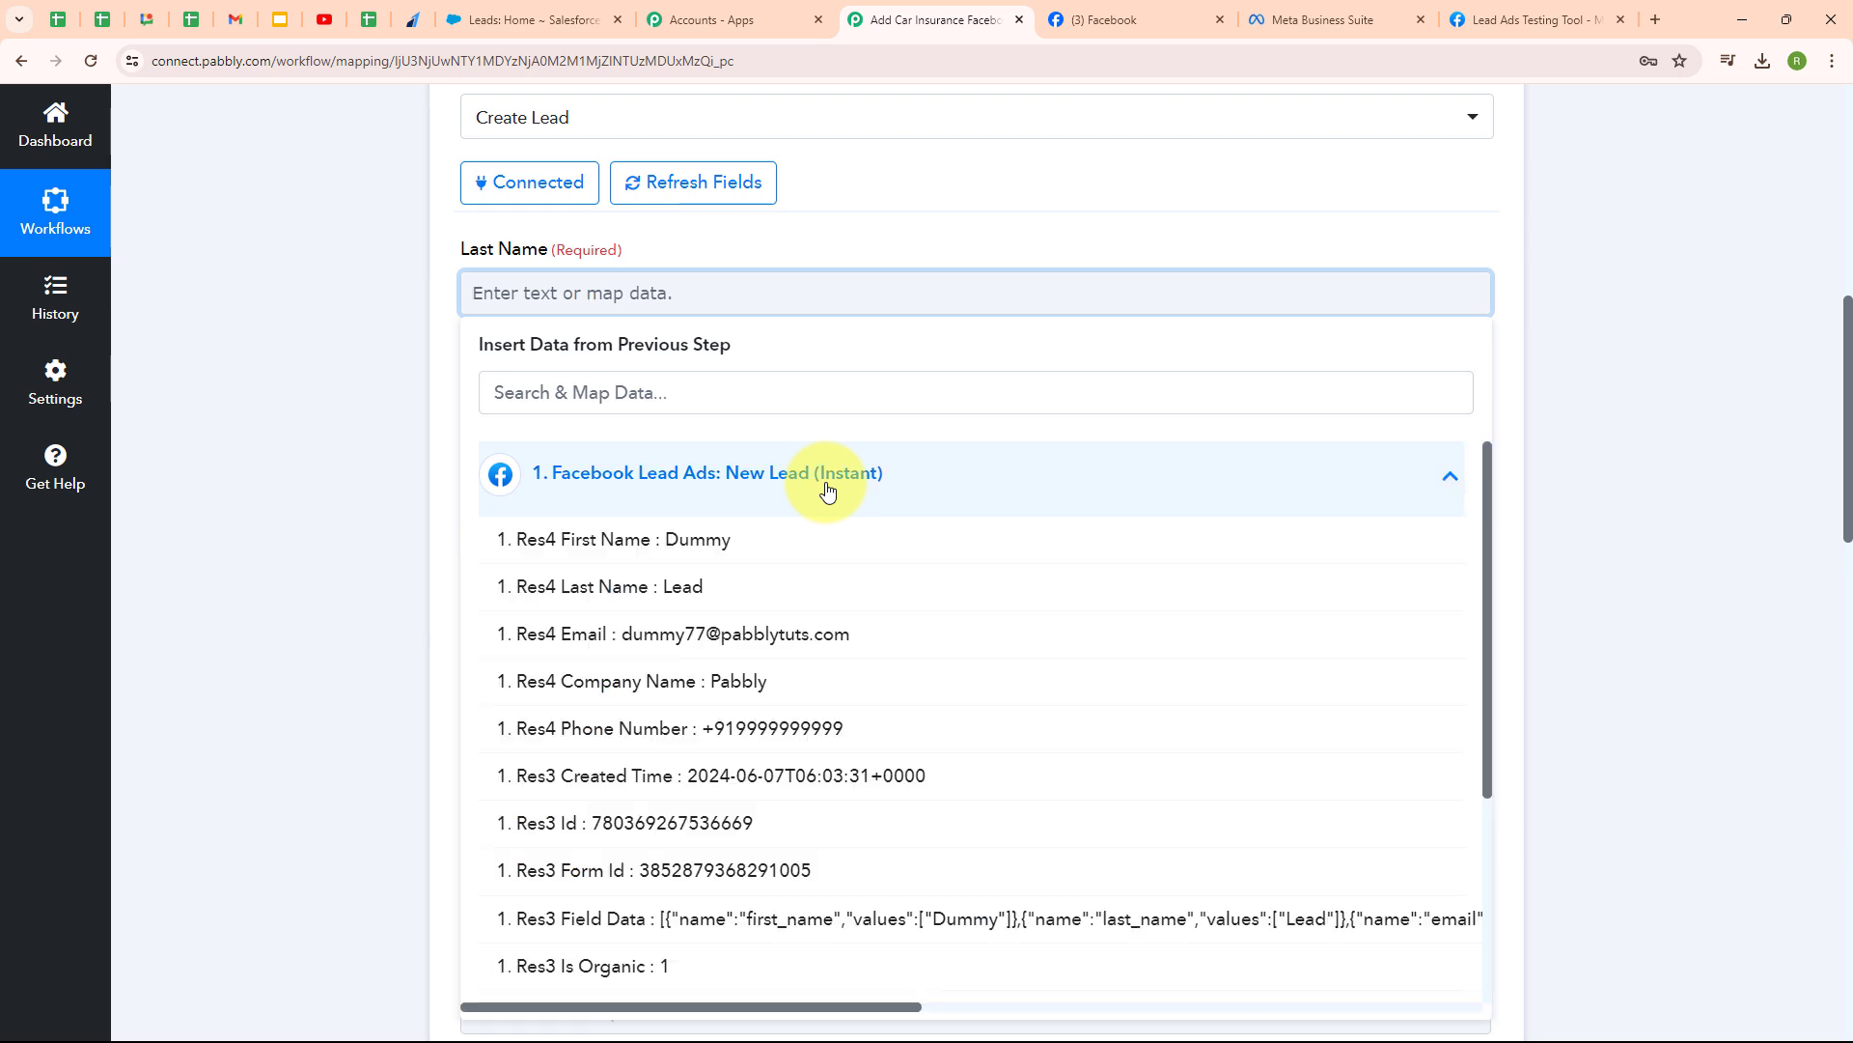
left_click(838, 588)
left_click(352, 587)
left_click(509, 453)
left_click(551, 632)
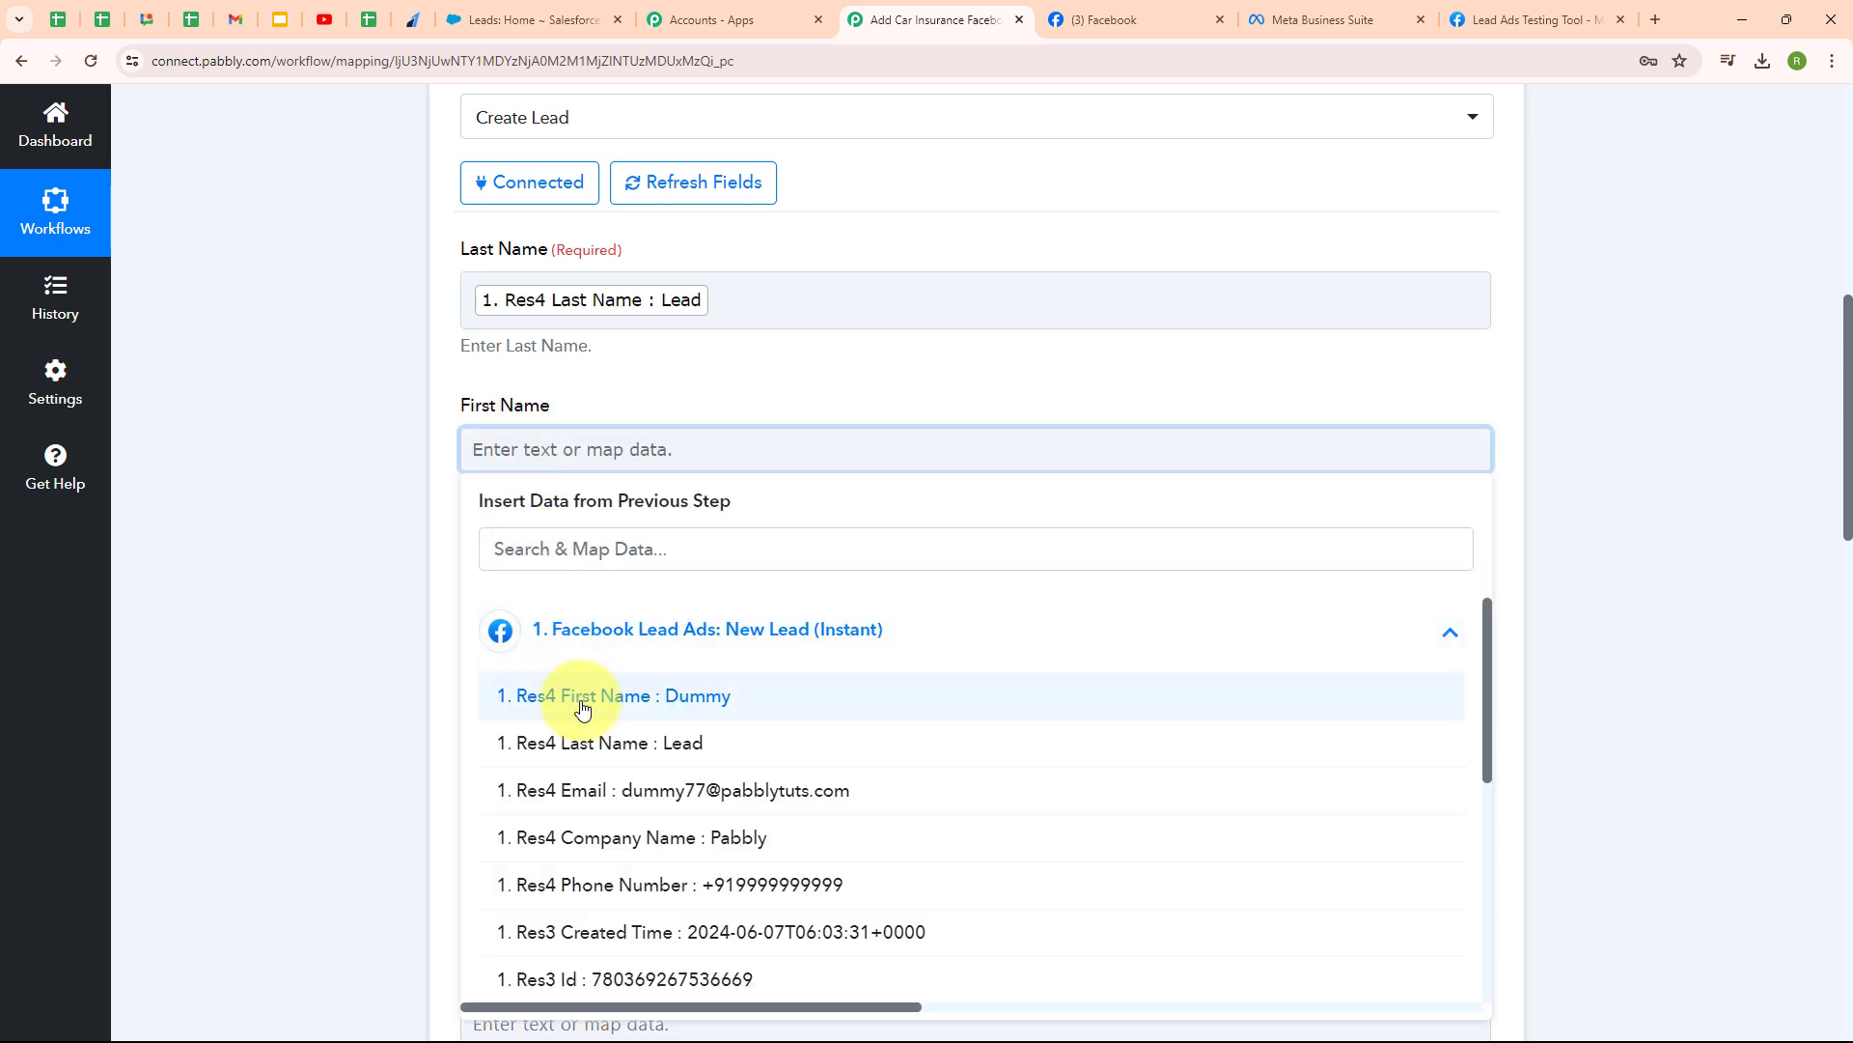
left_click(579, 697)
left_click(412, 727)
- Map the lead's company, phone number and email into Company, Phone and Email
scroll(853, 496, "down", 3)
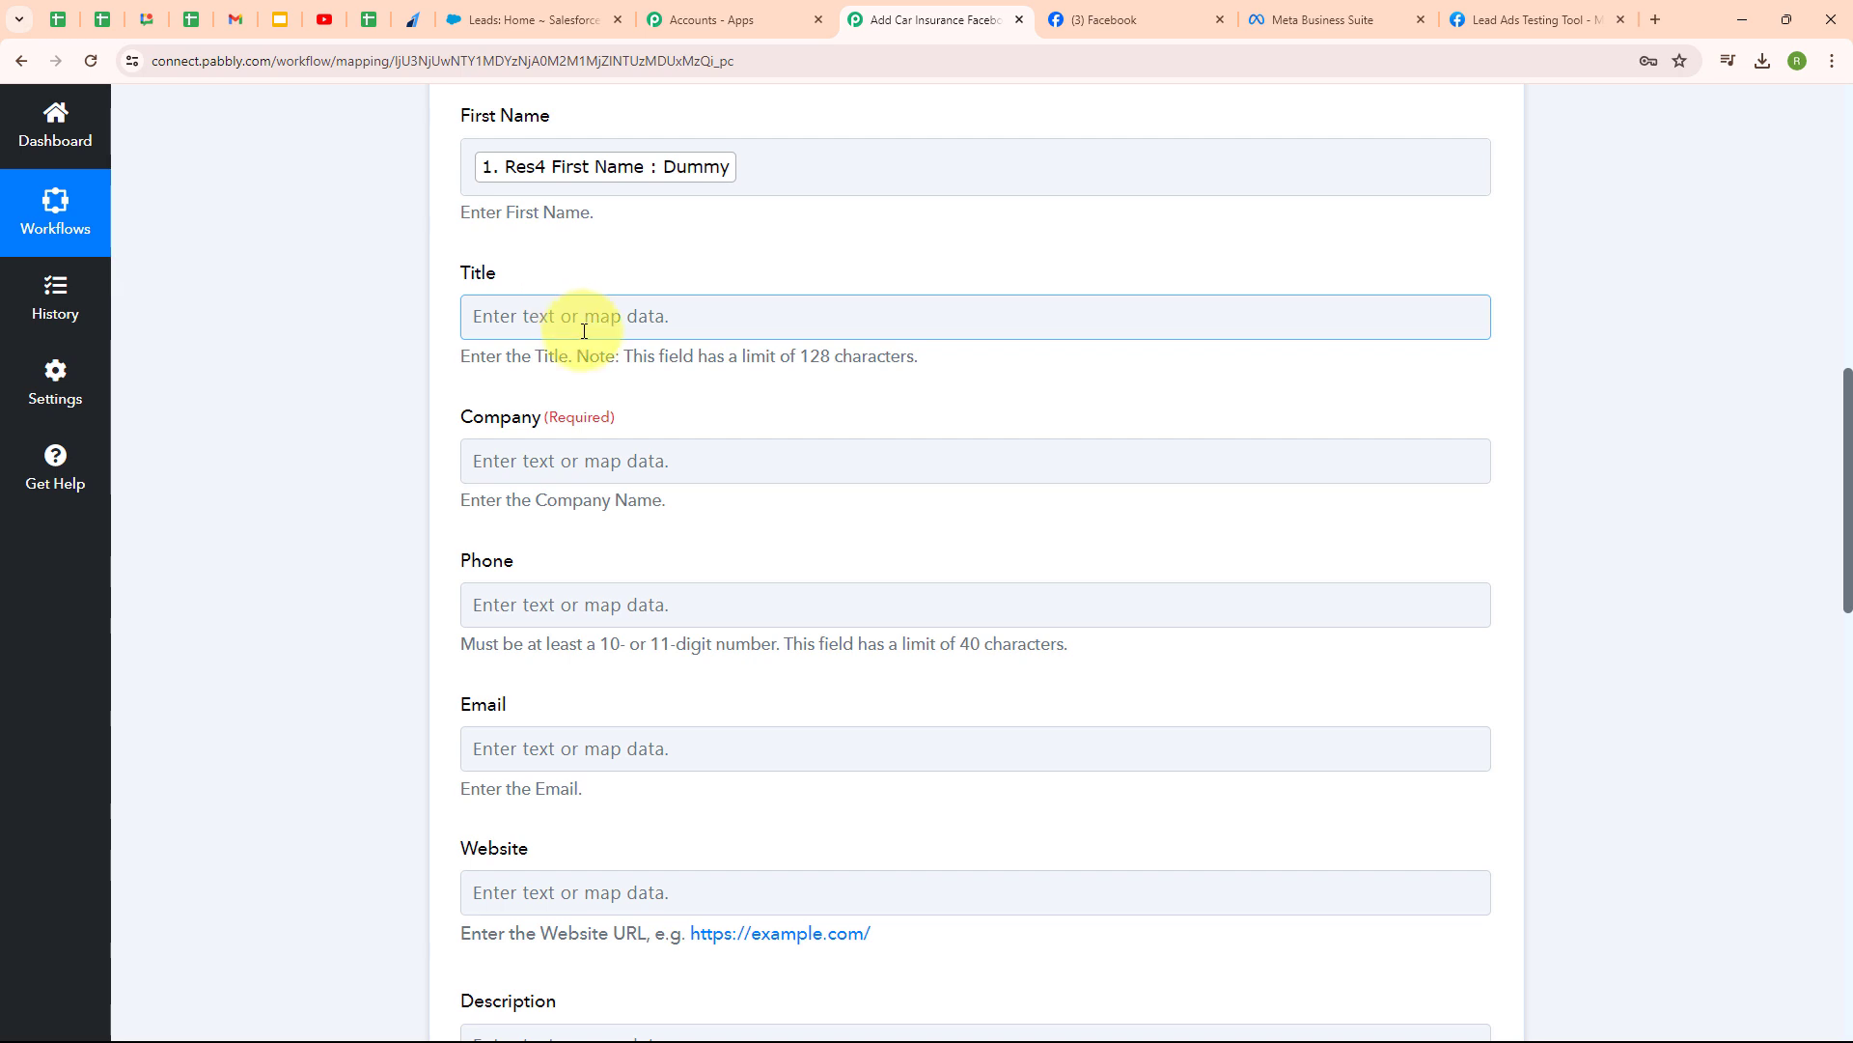
left_click(473, 461)
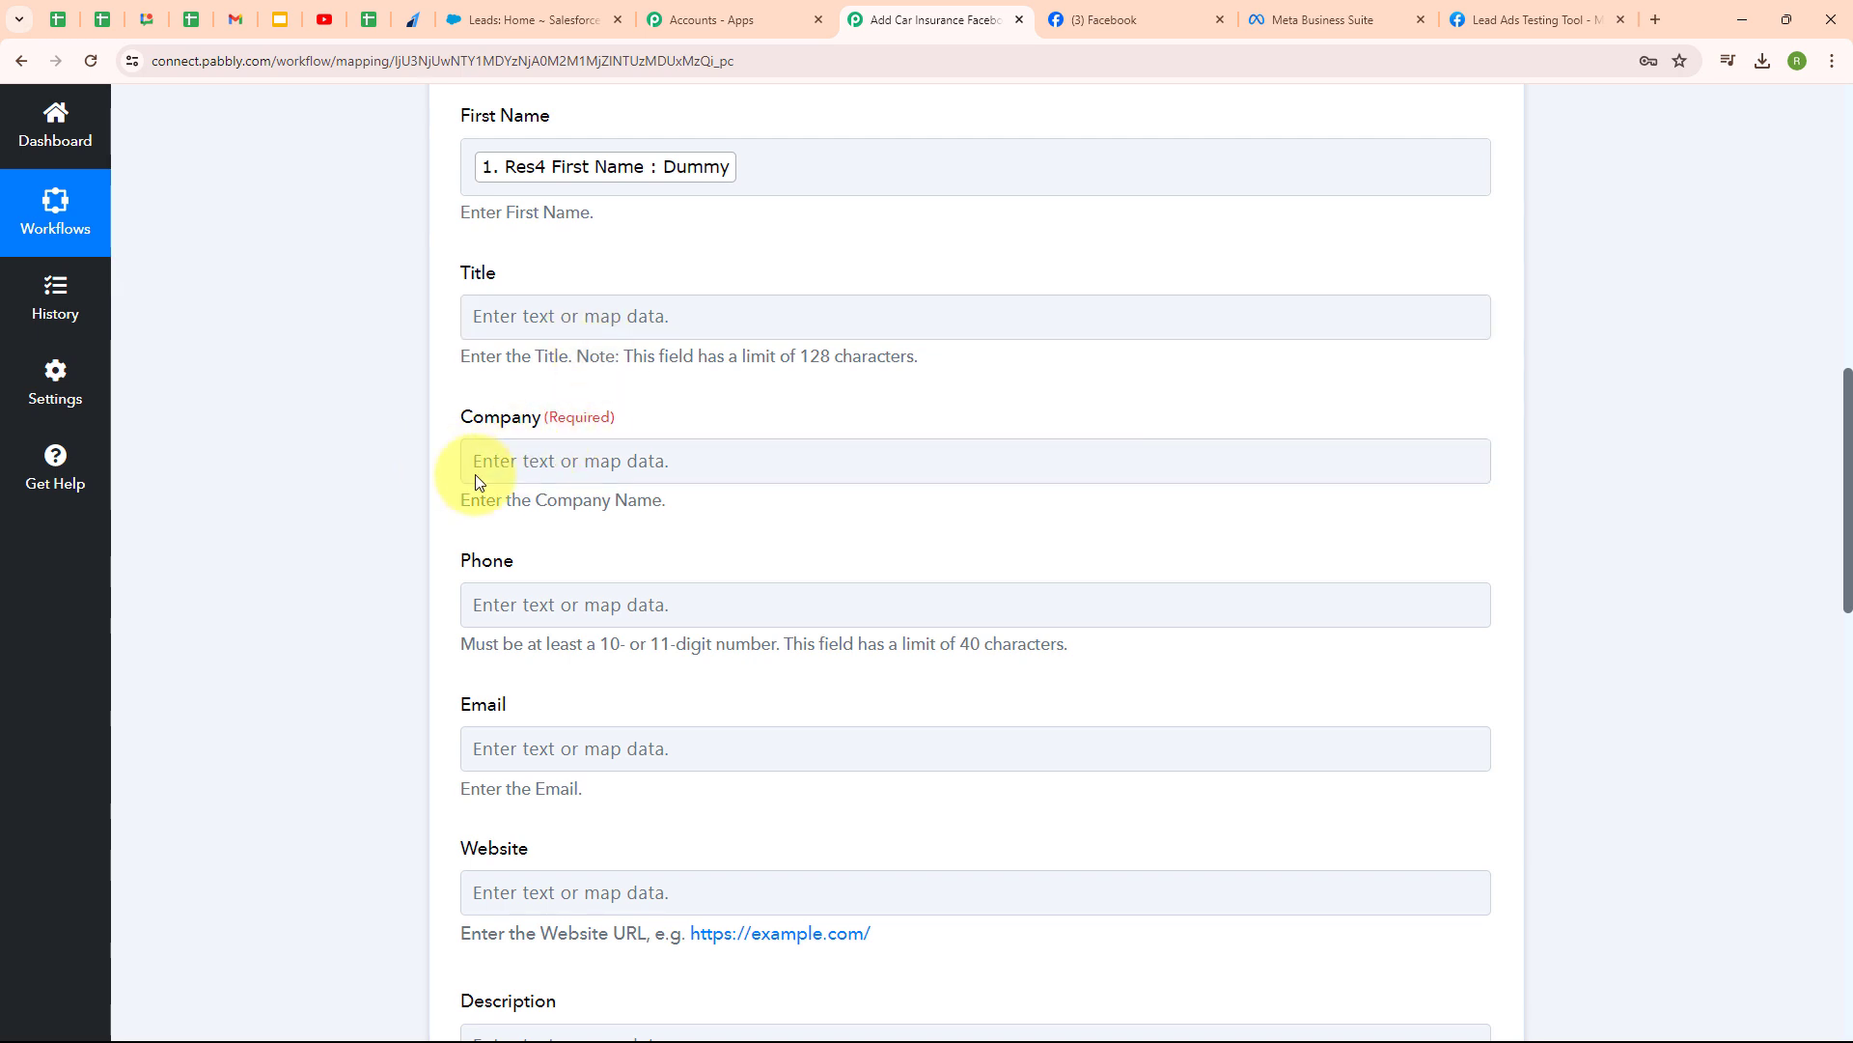
left_click(650, 681)
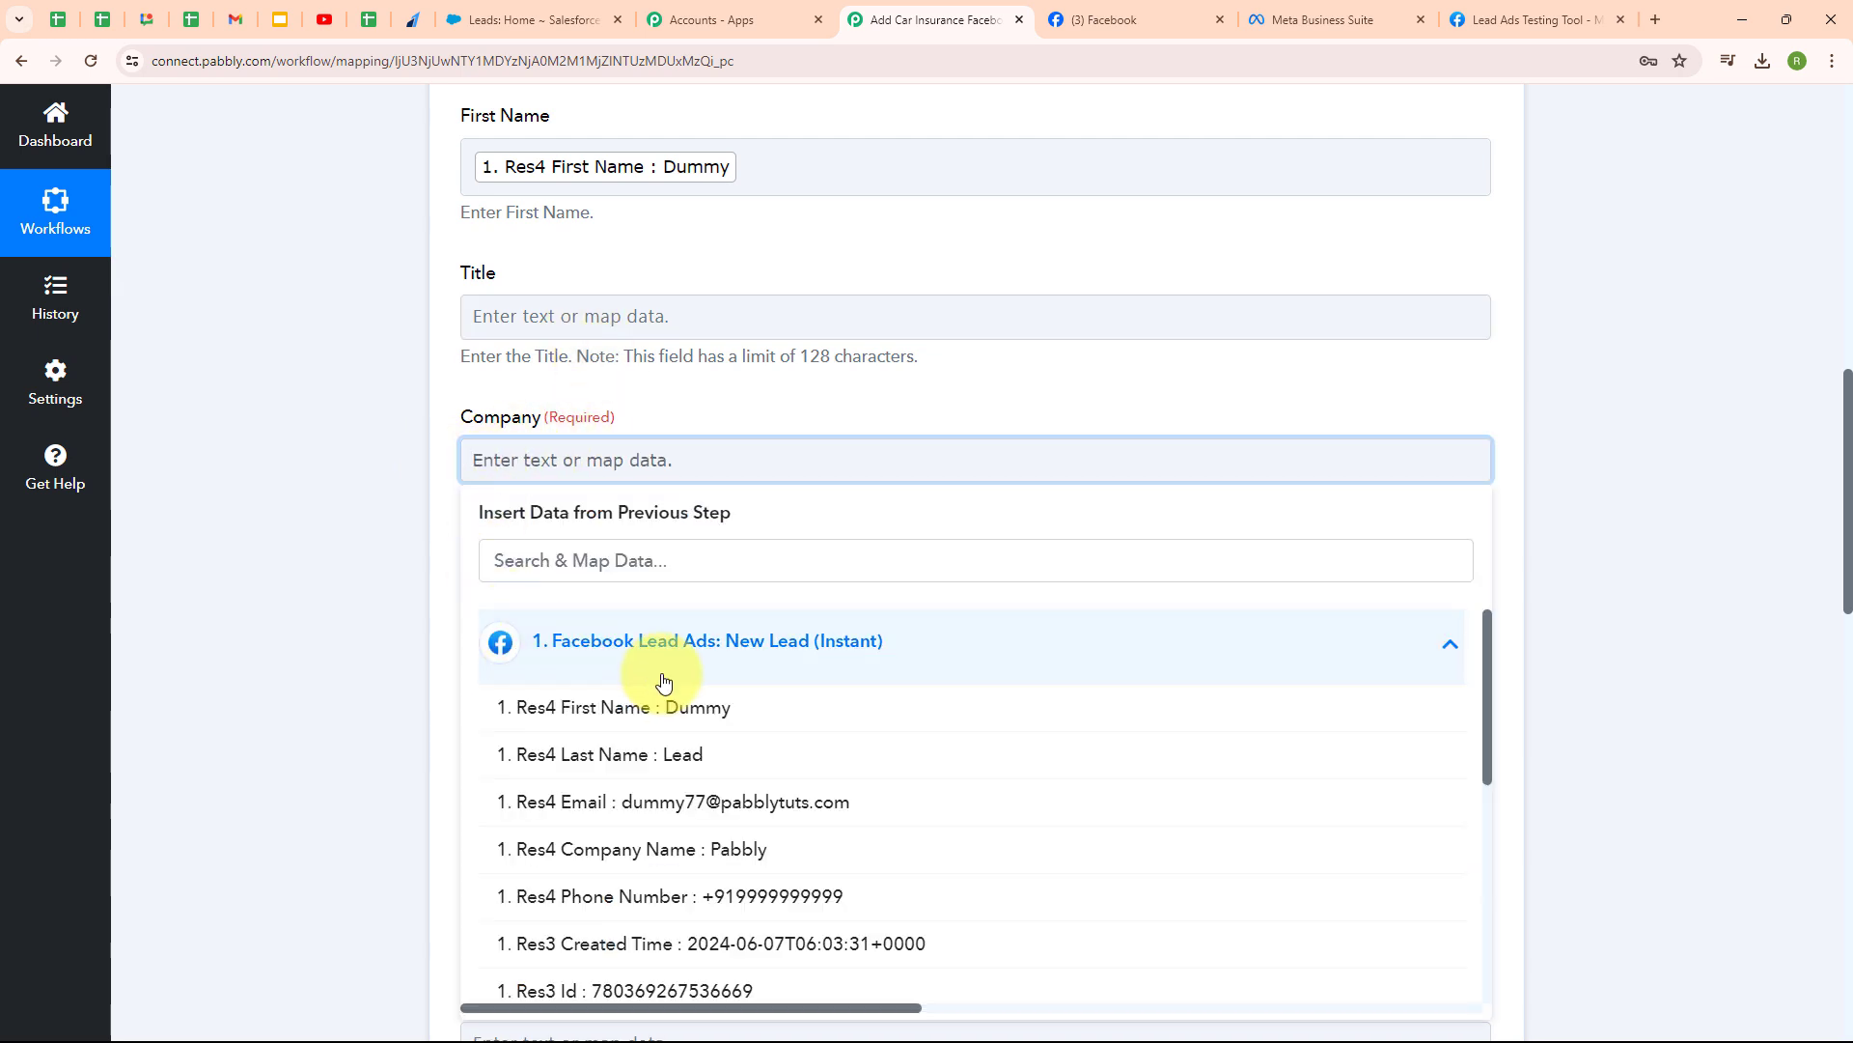
left_click(702, 846)
scroll(372, 828, "down", 3)
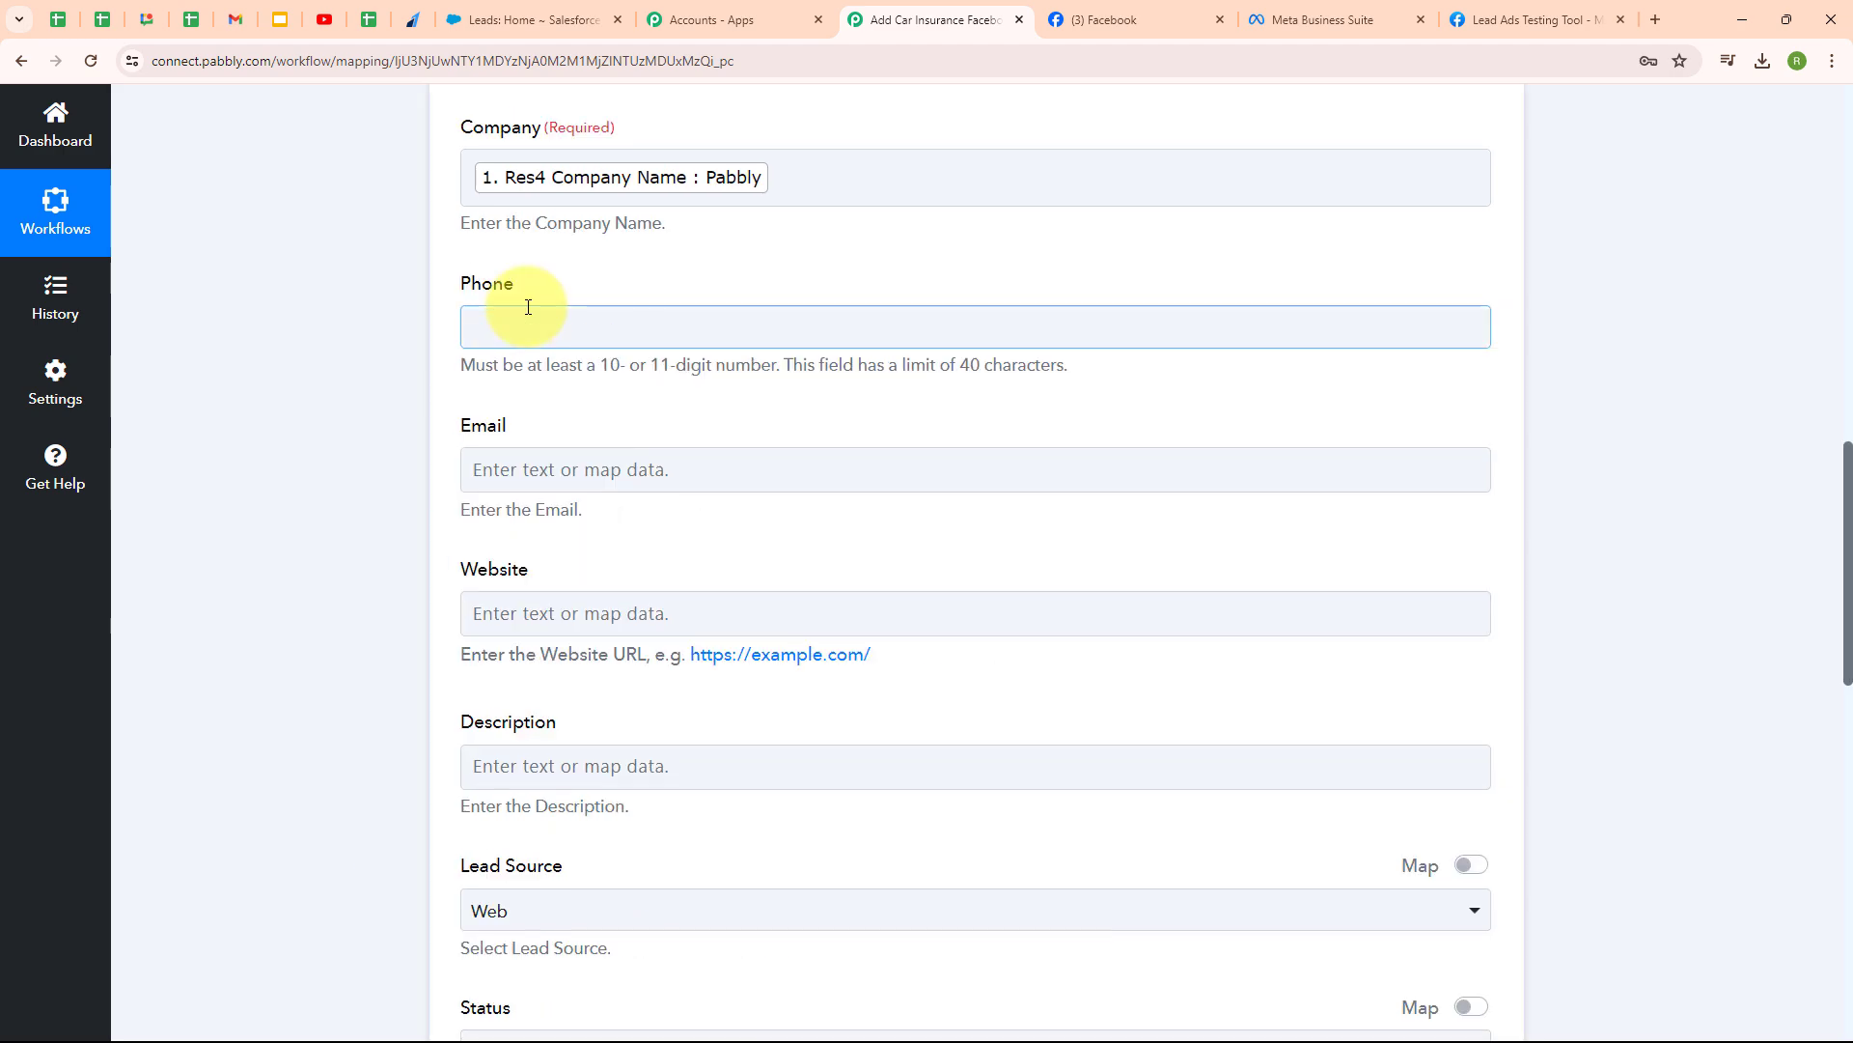
left_click(529, 323)
left_click(580, 509)
left_click(641, 641)
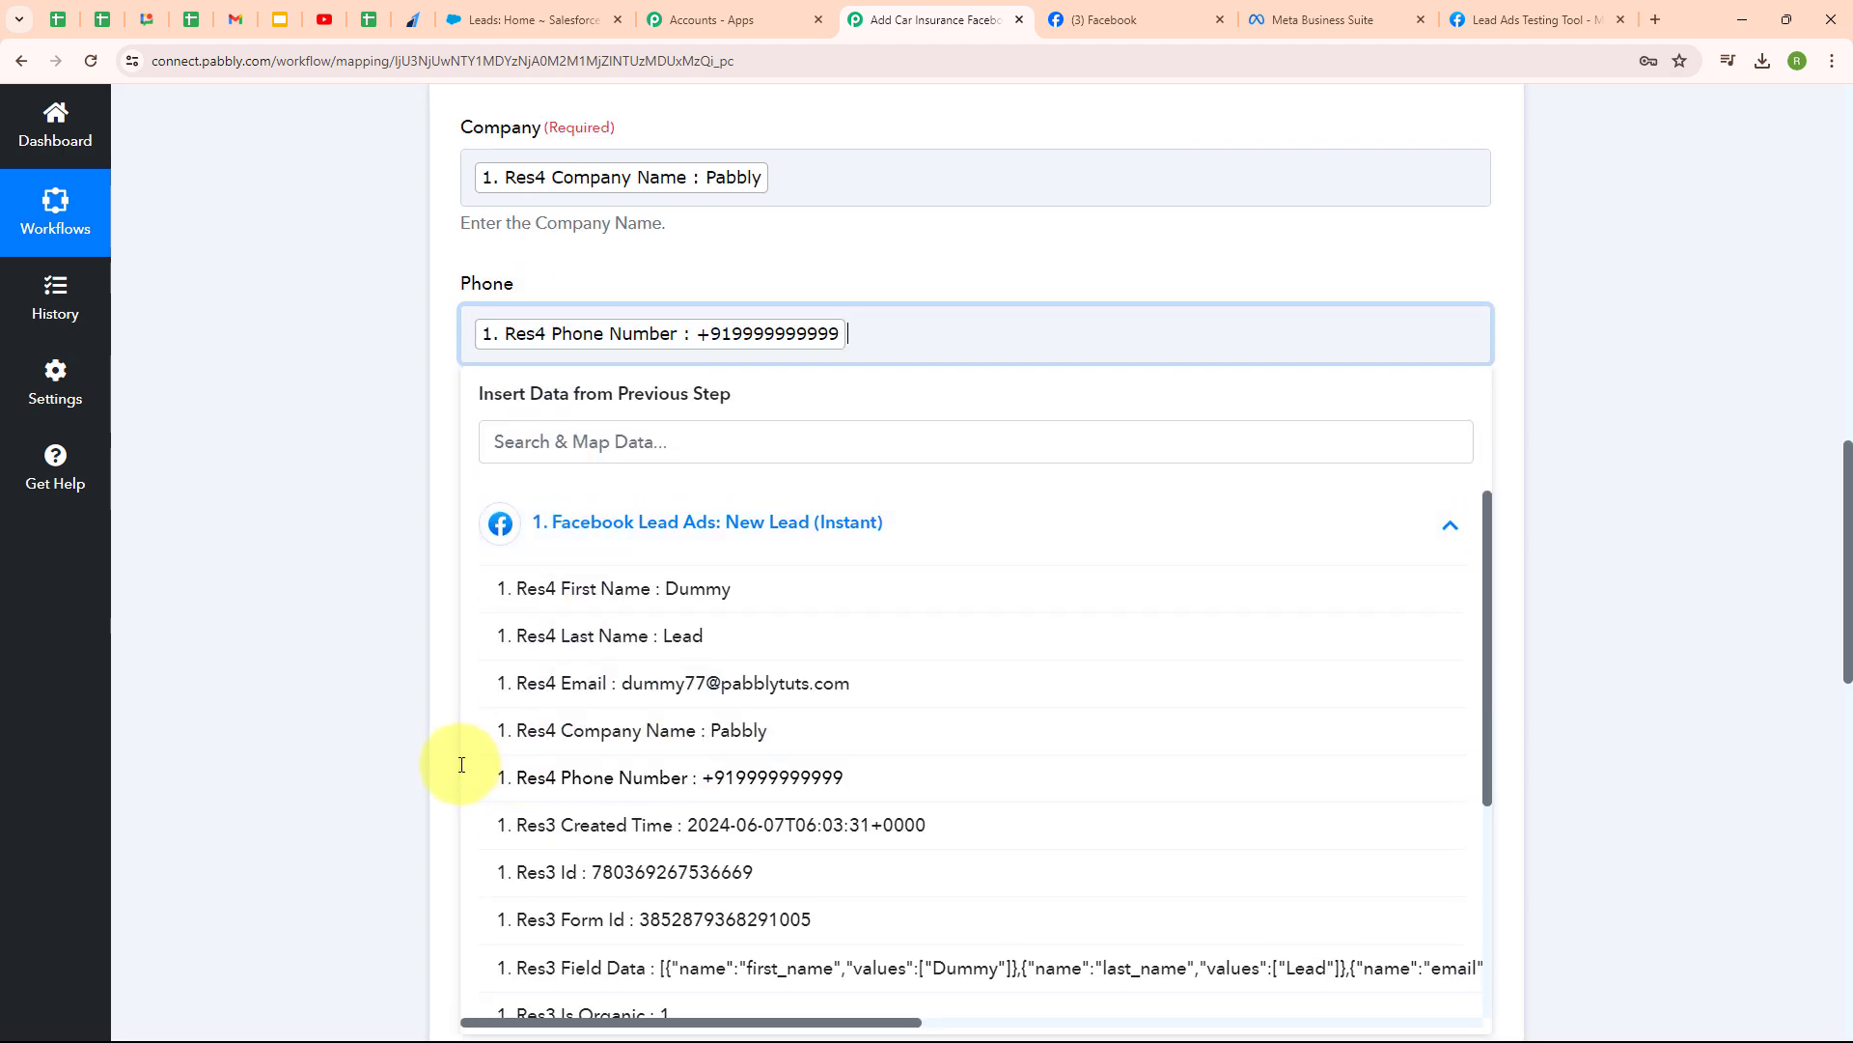
left_click(597, 704)
left_click(500, 825)
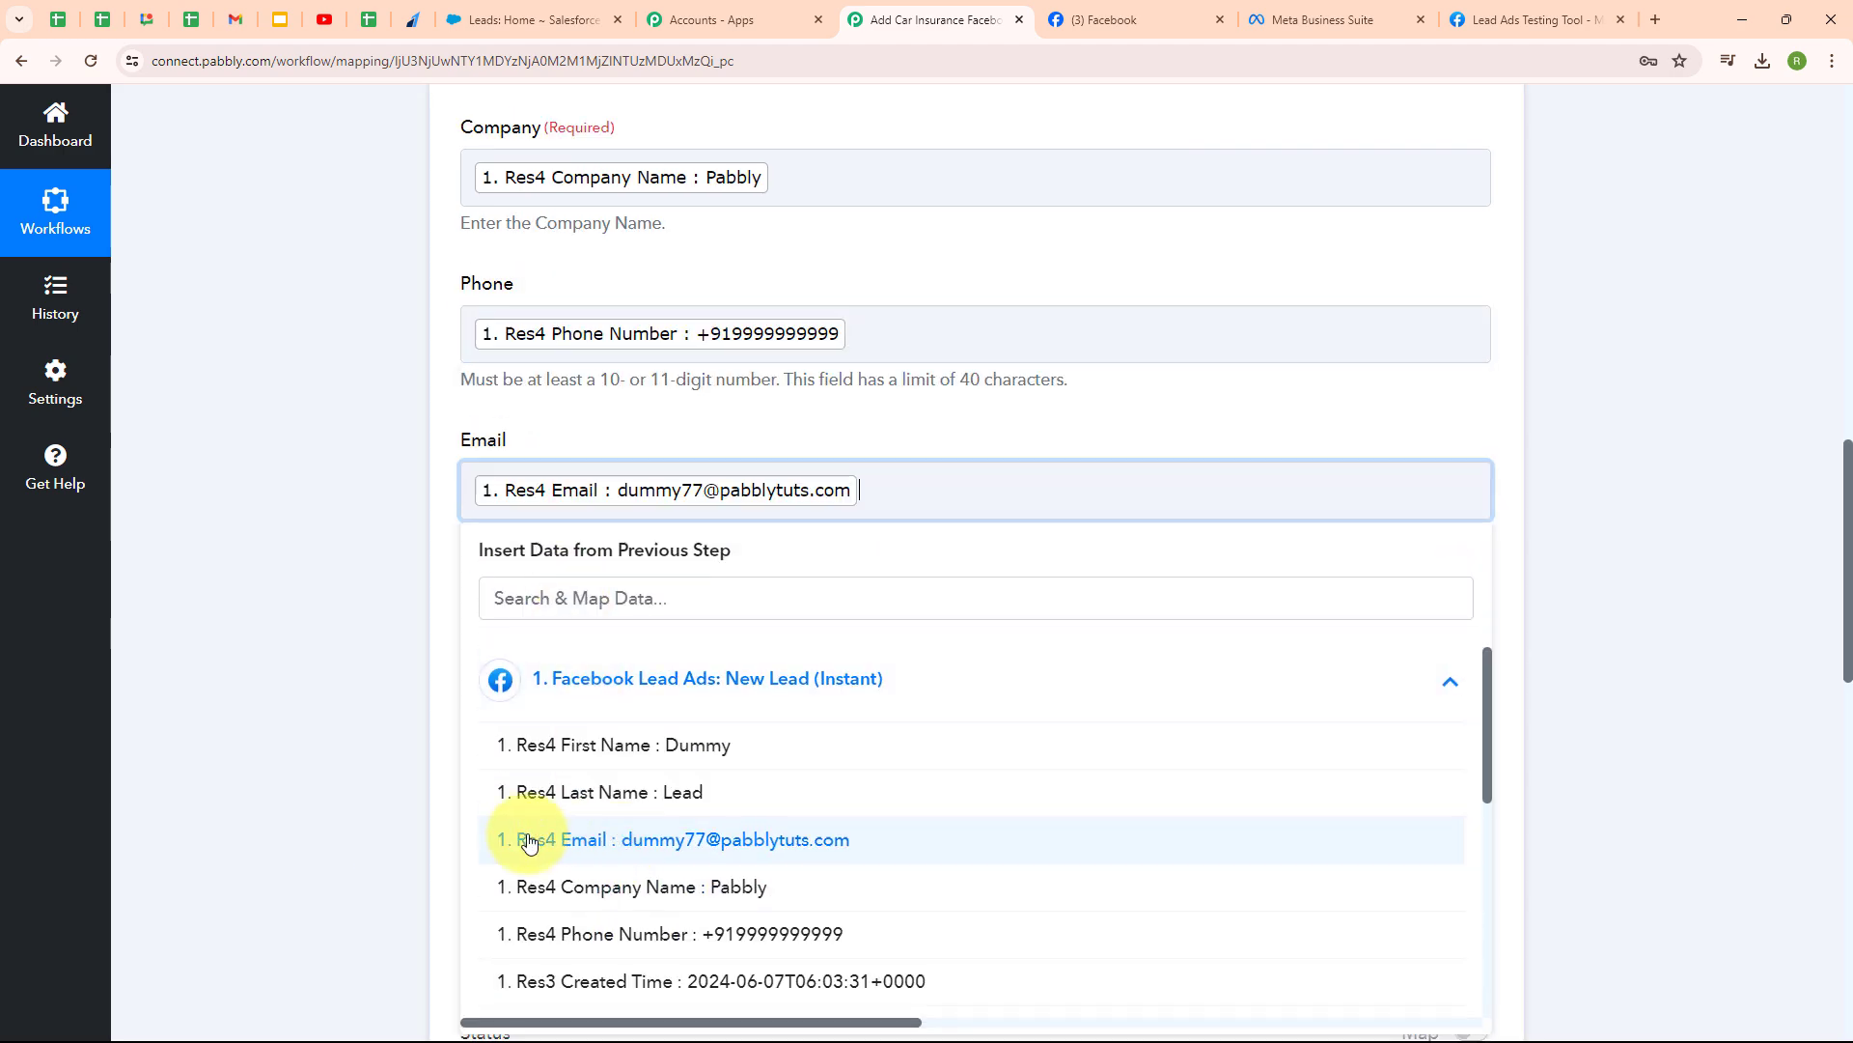
scroll(879, 551, "down", 2)
scroll(879, 544, "down", 1)
left_click(361, 495)
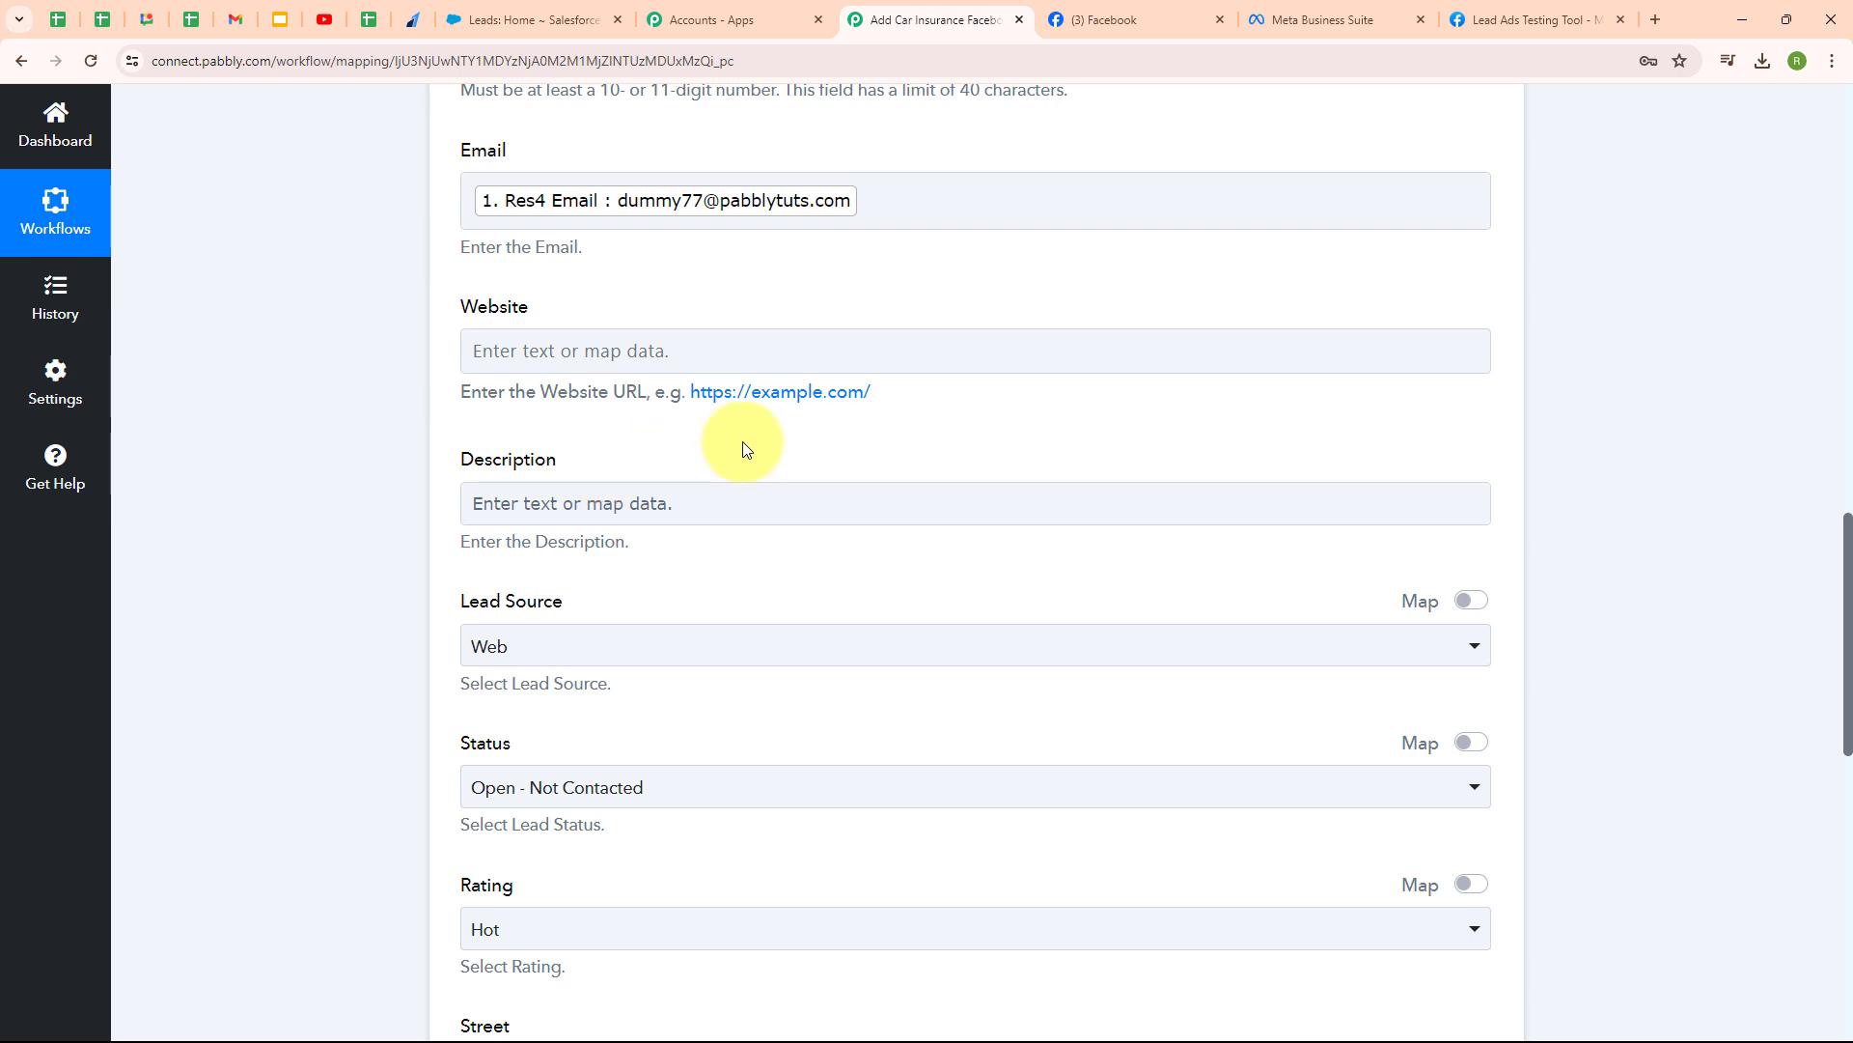
- Set Lead Source to Web, Status to Open - Not Contacted and Rating to Hot
scroll(743, 442, "down", 3)
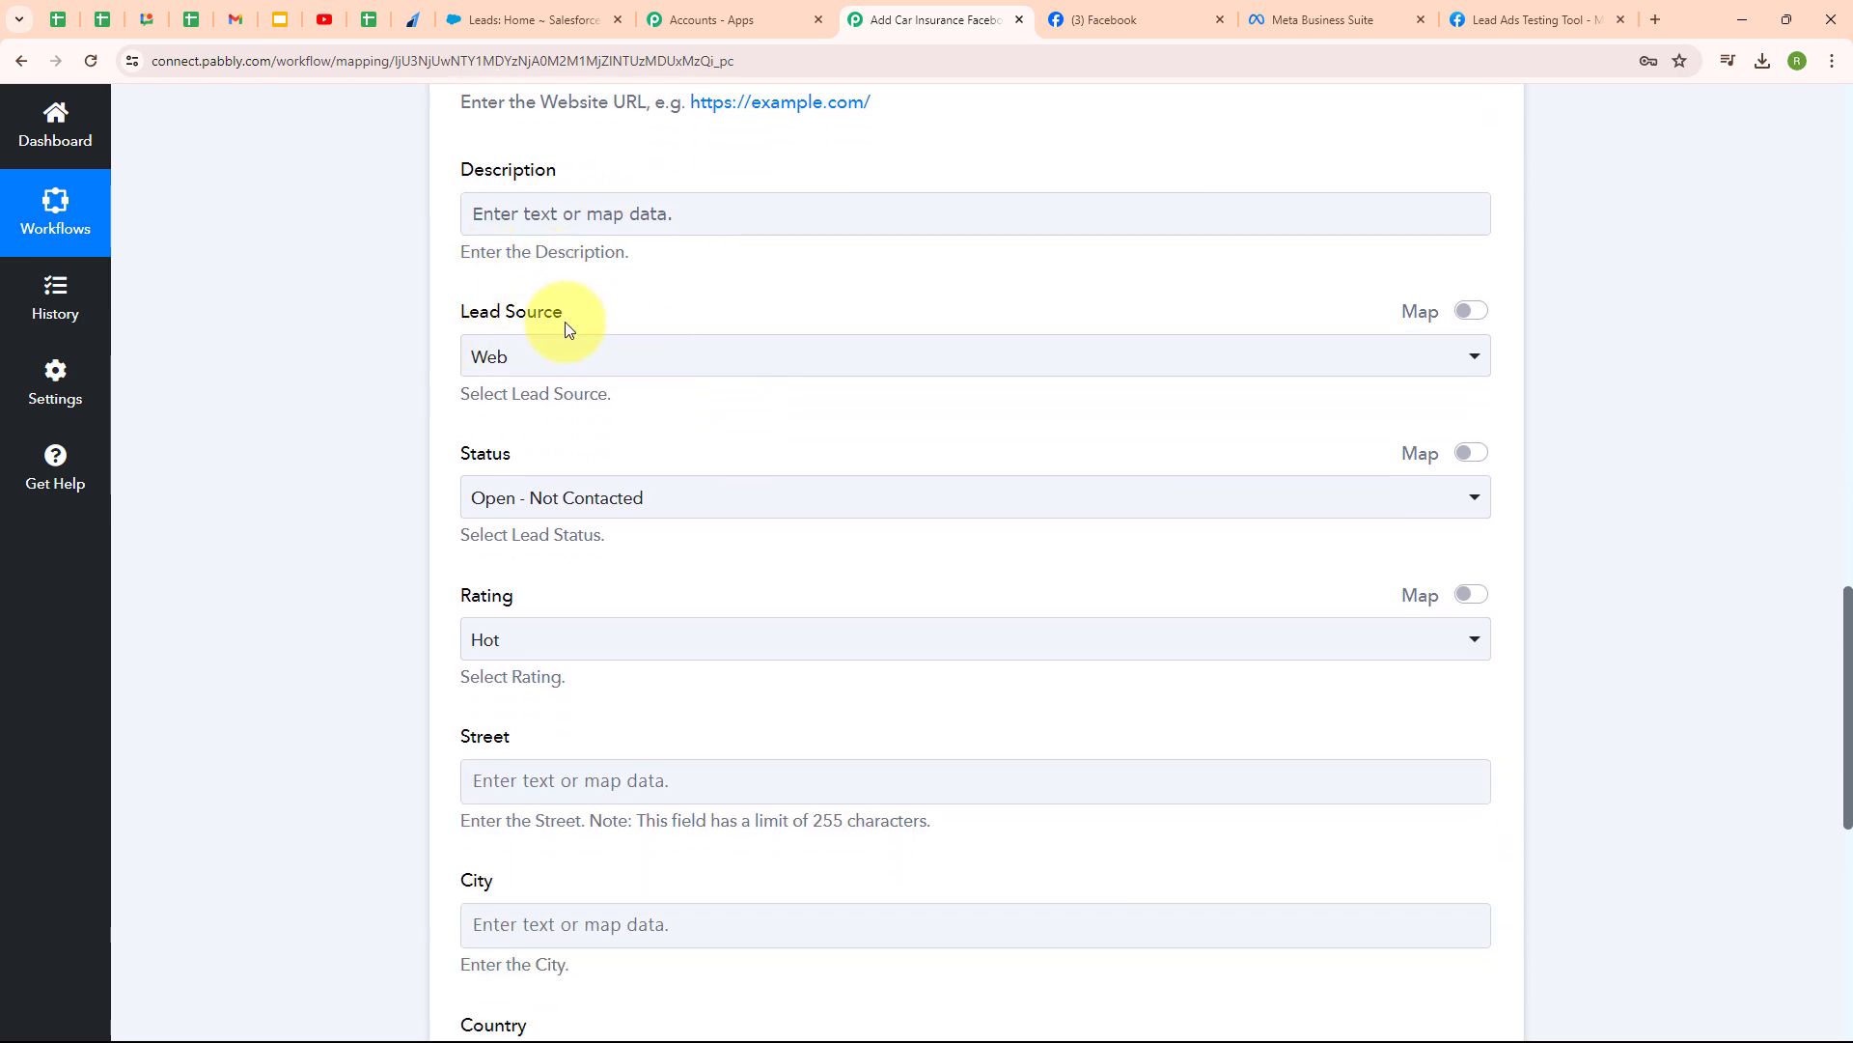
left_click(566, 355)
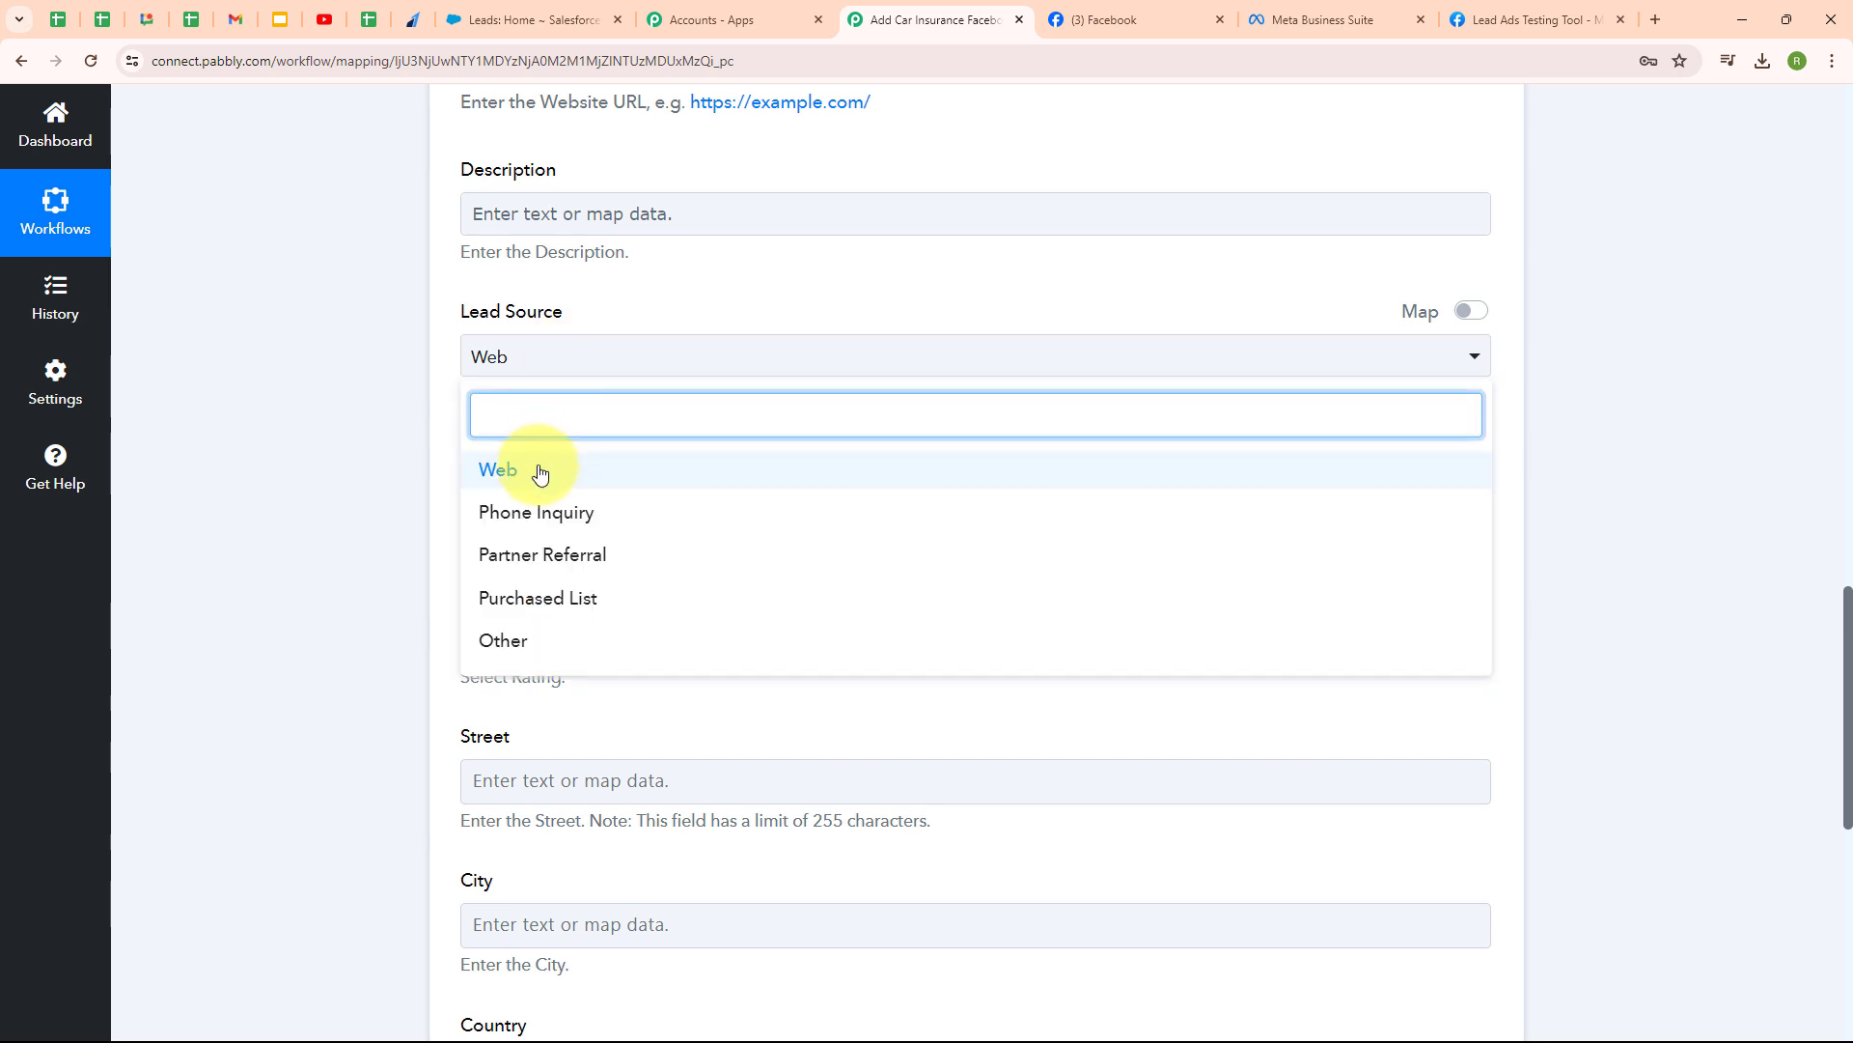
left_click(538, 469)
left_click(745, 496)
left_click(720, 622)
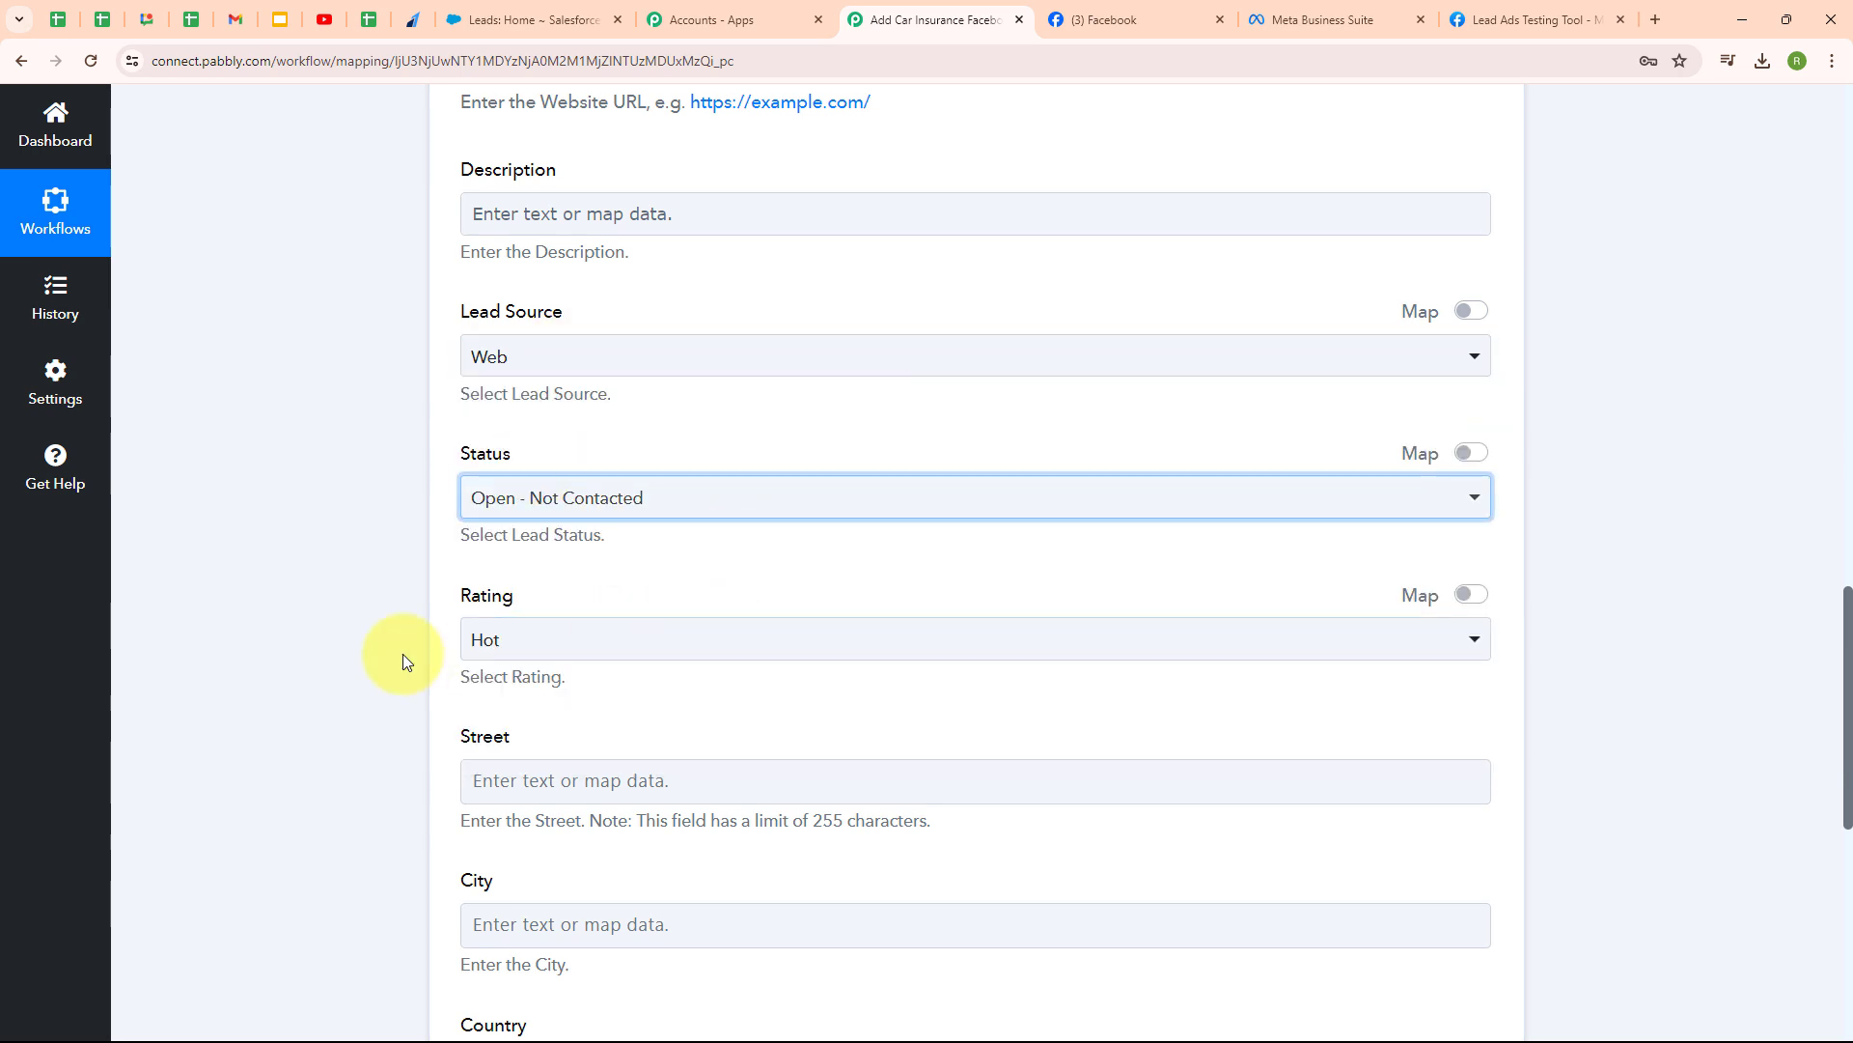
left_click(575, 642)
left_click(542, 754)
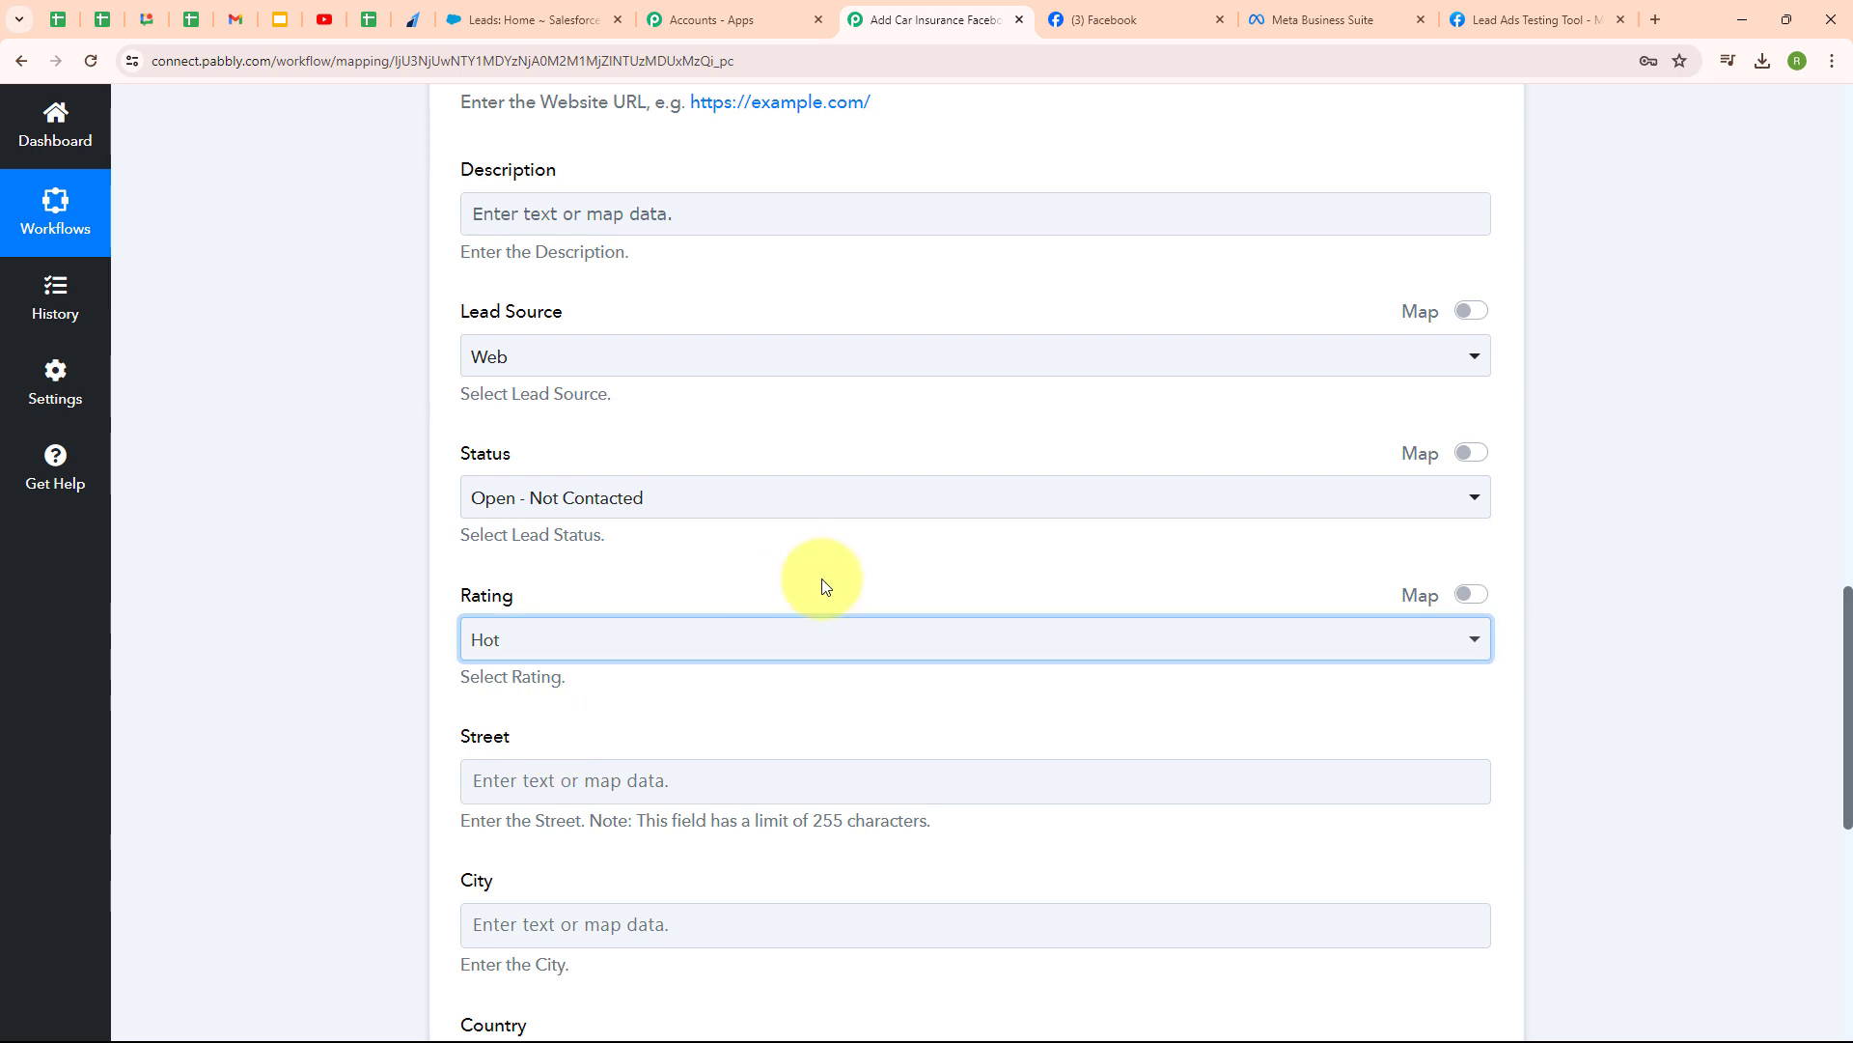
scroll(825, 586, "down", 4)
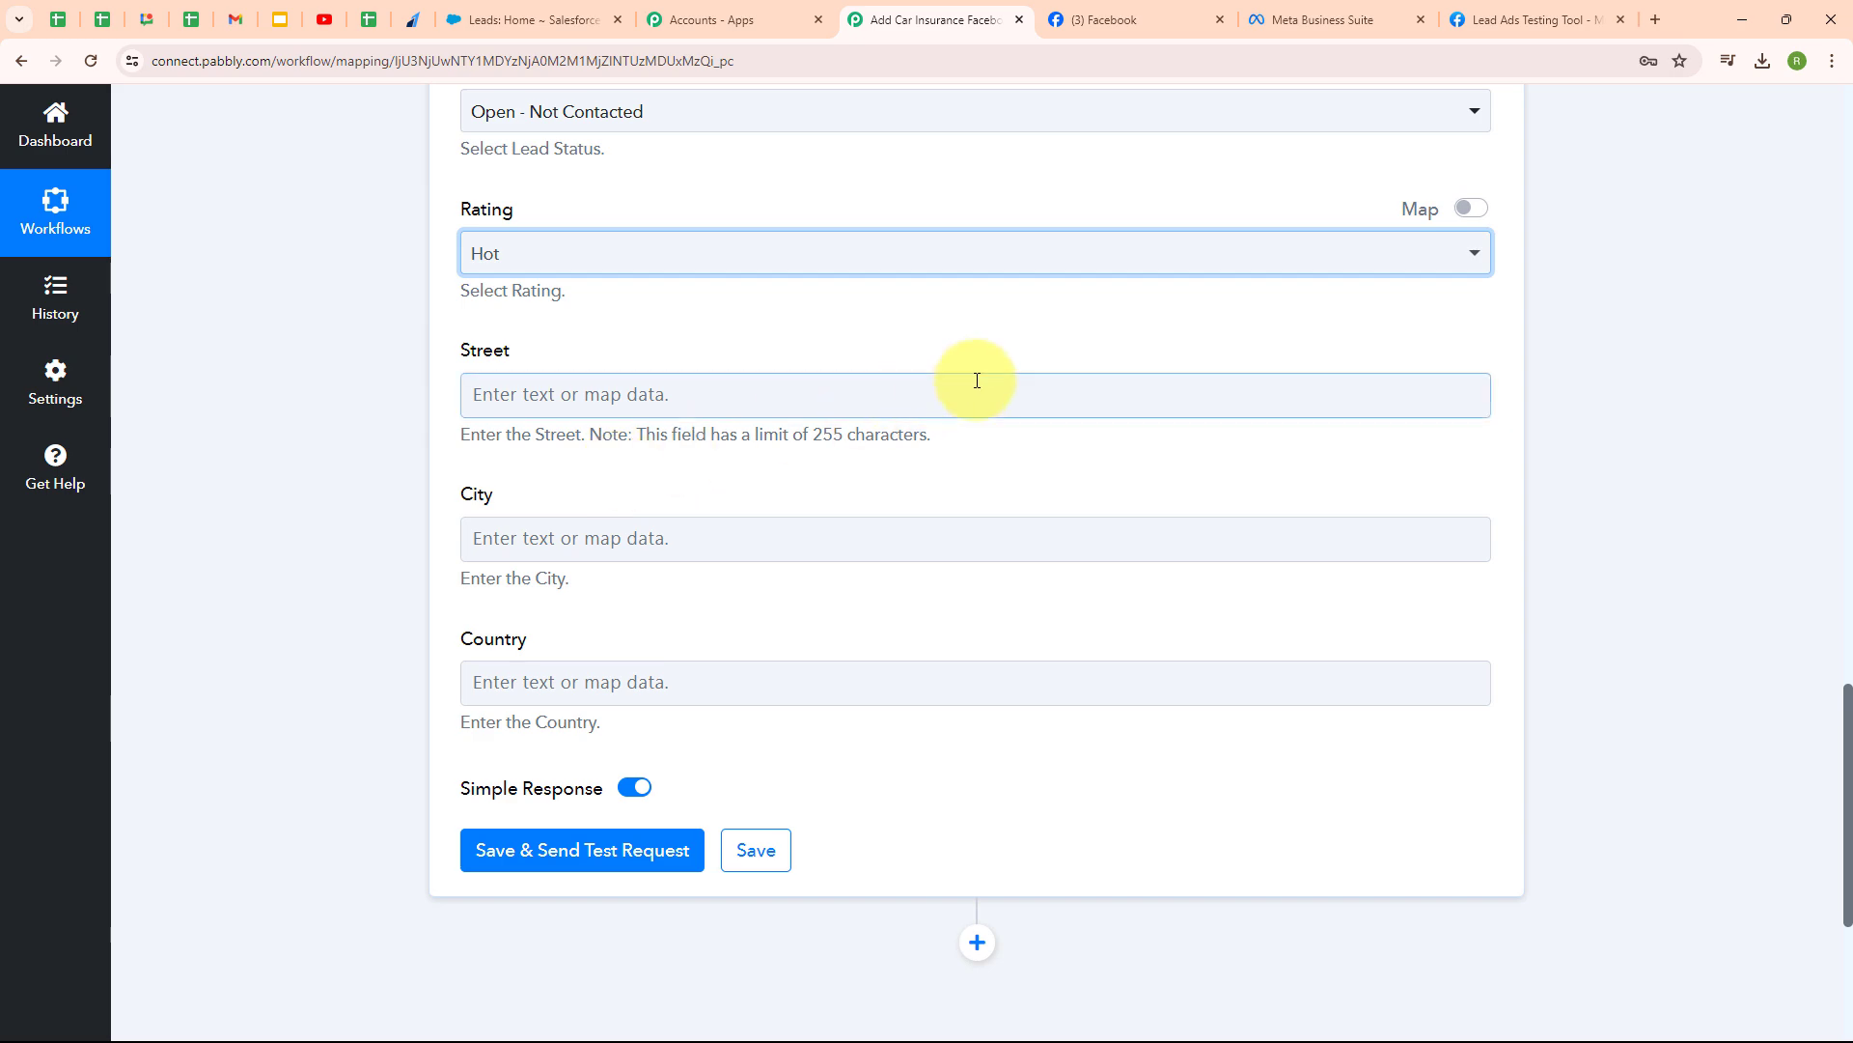
scroll(1117, 364, "up", 6)
scroll(1117, 365, "down", 6)
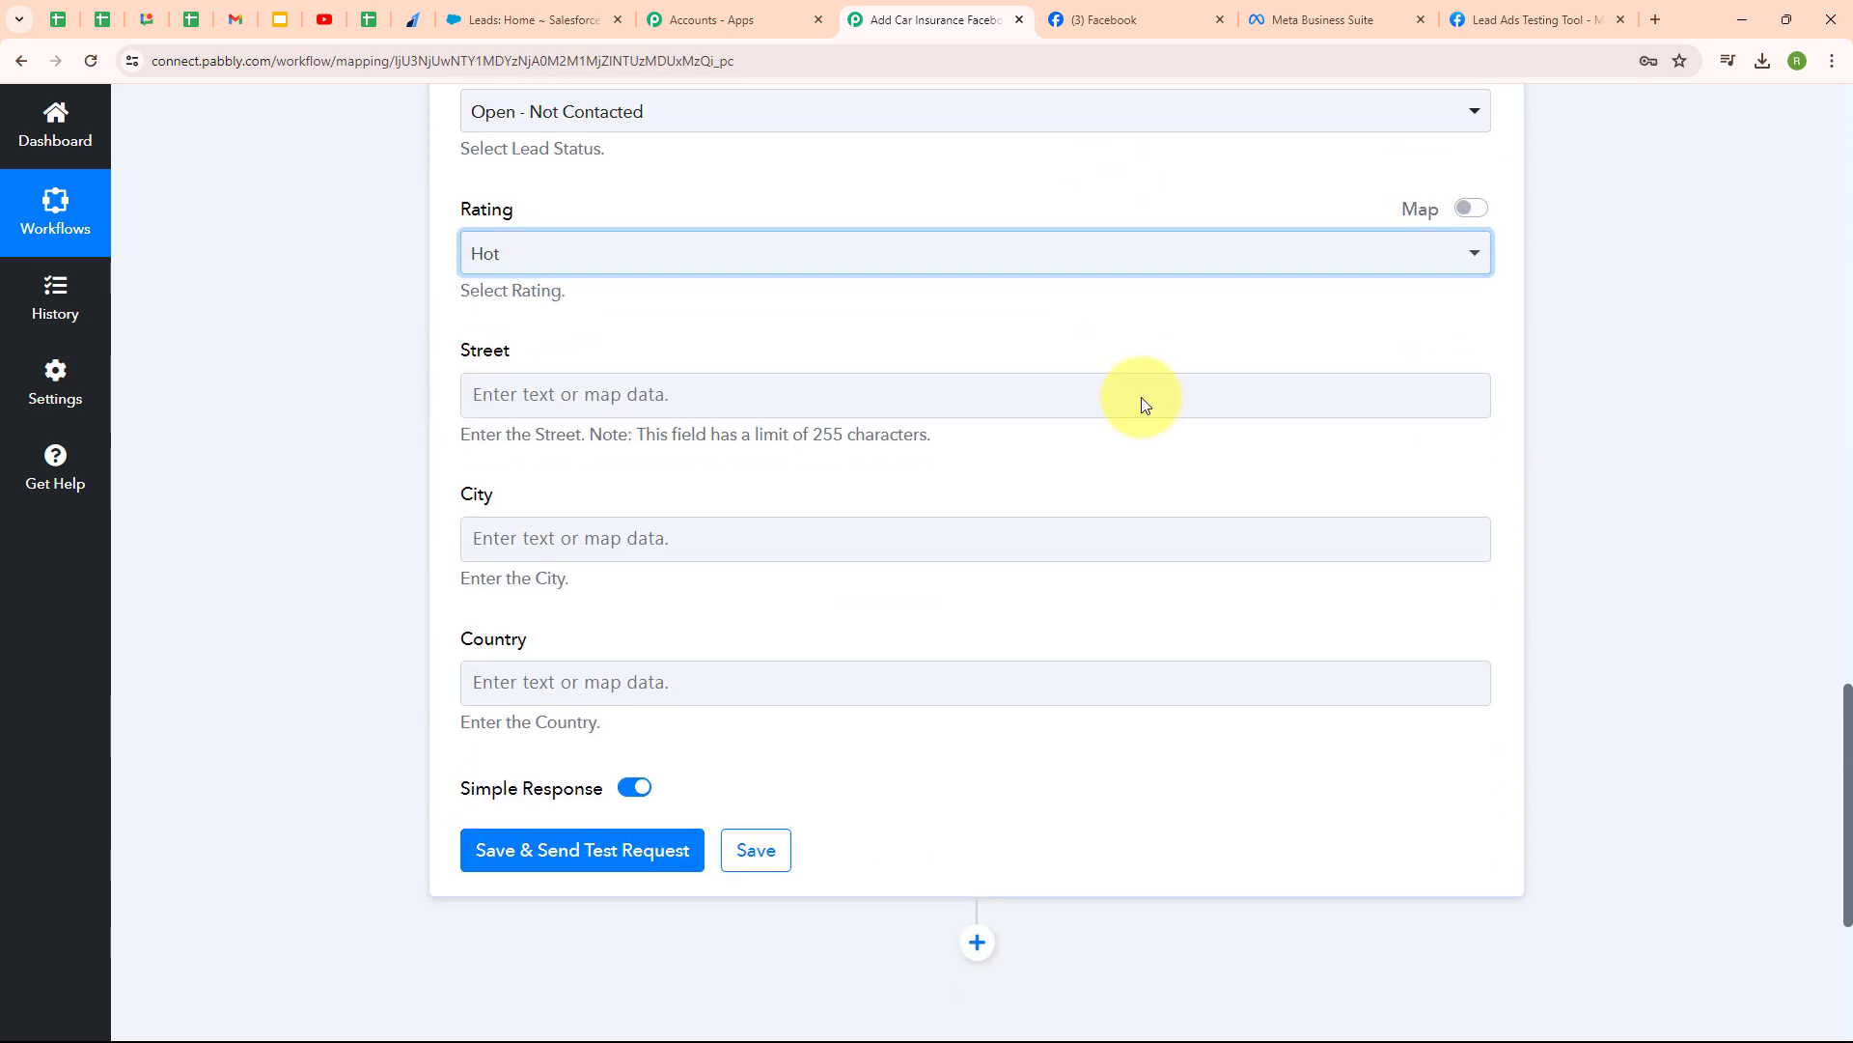
- Save and test the Create Lead step, confirm Success with a lead Id, then view Salesforce Leads
left_click(561, 879)
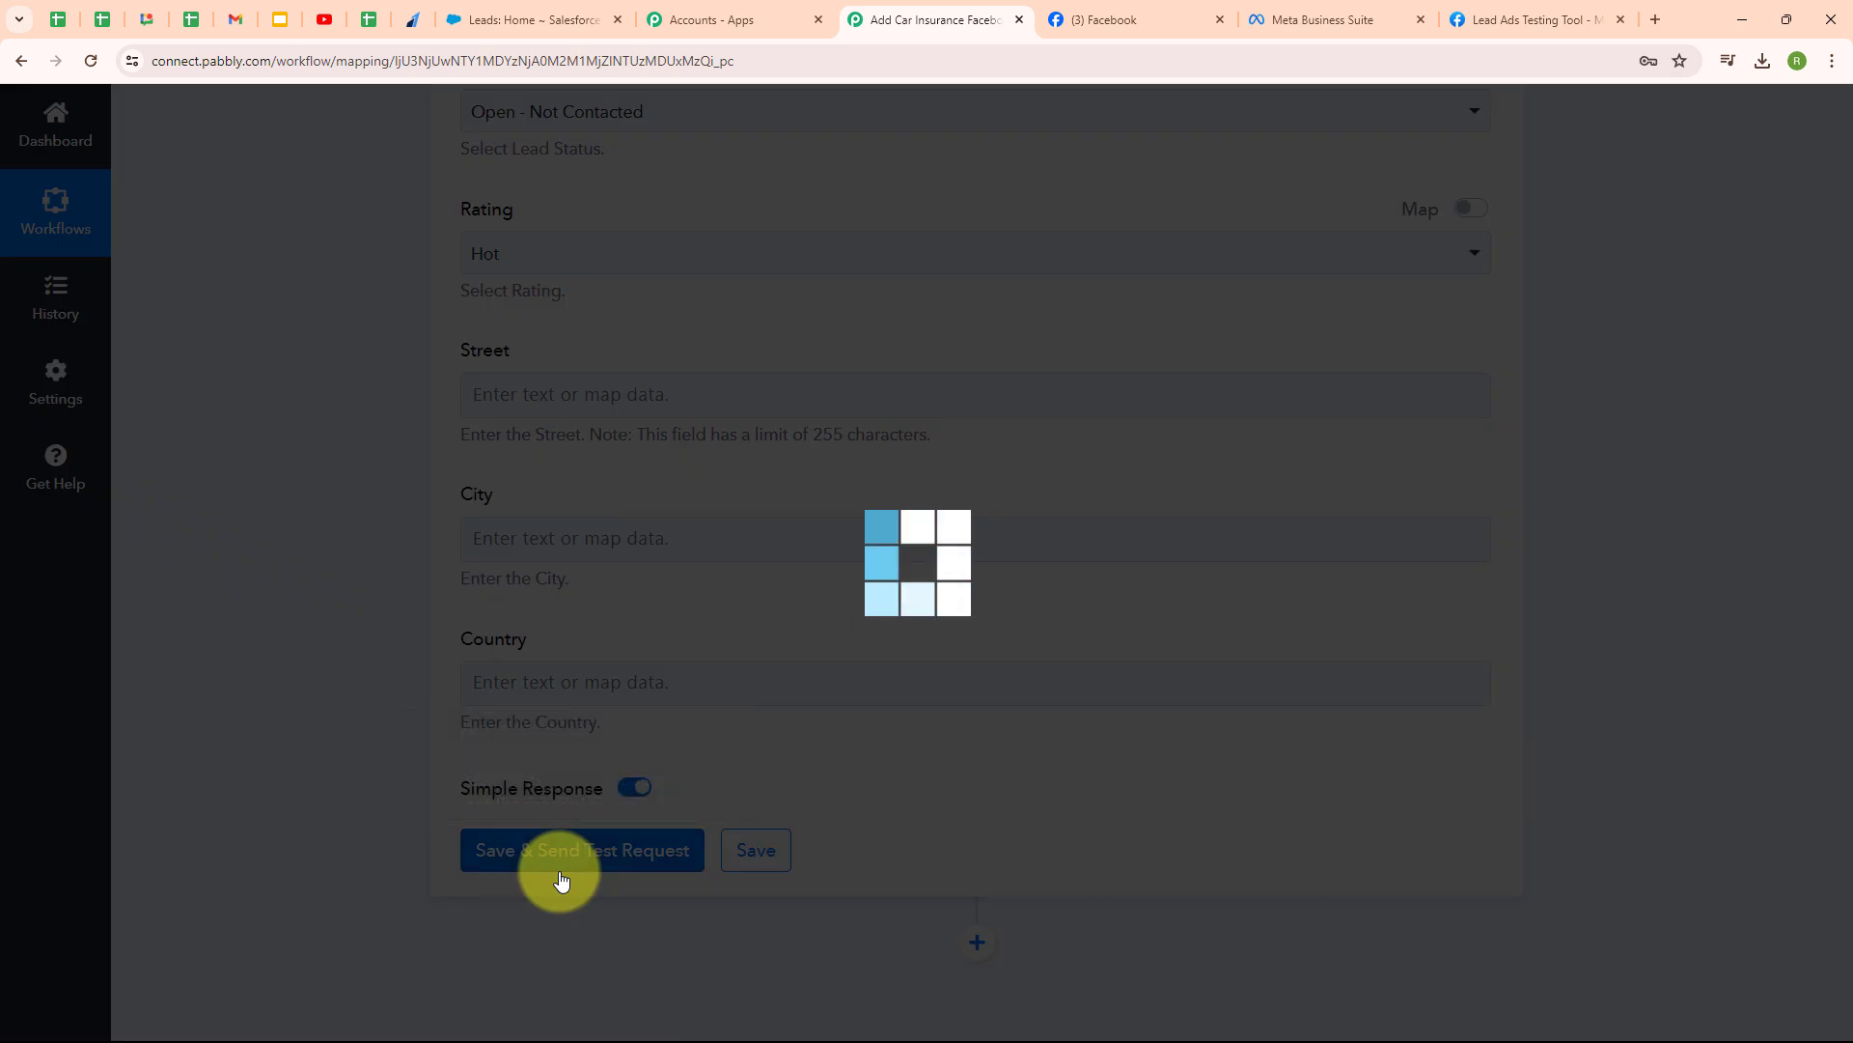
scroll(1154, 807, "down", 5)
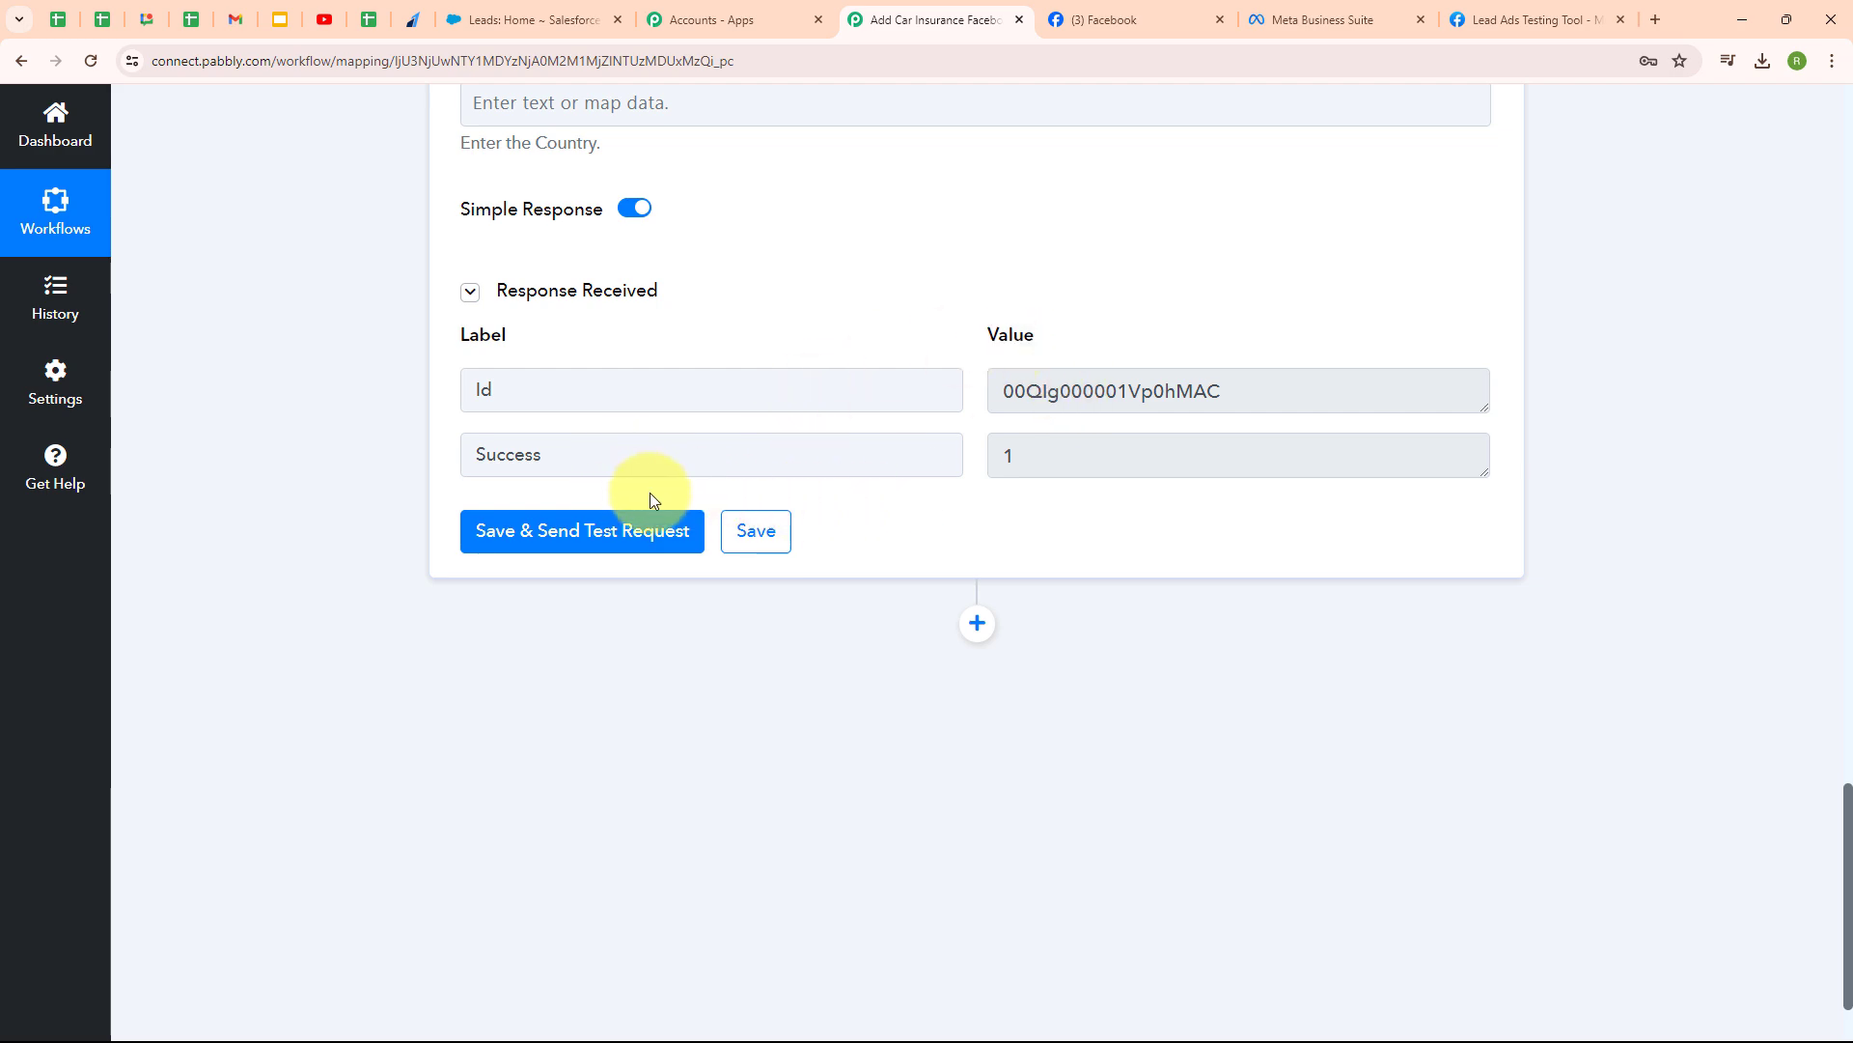
left_click(518, 10)
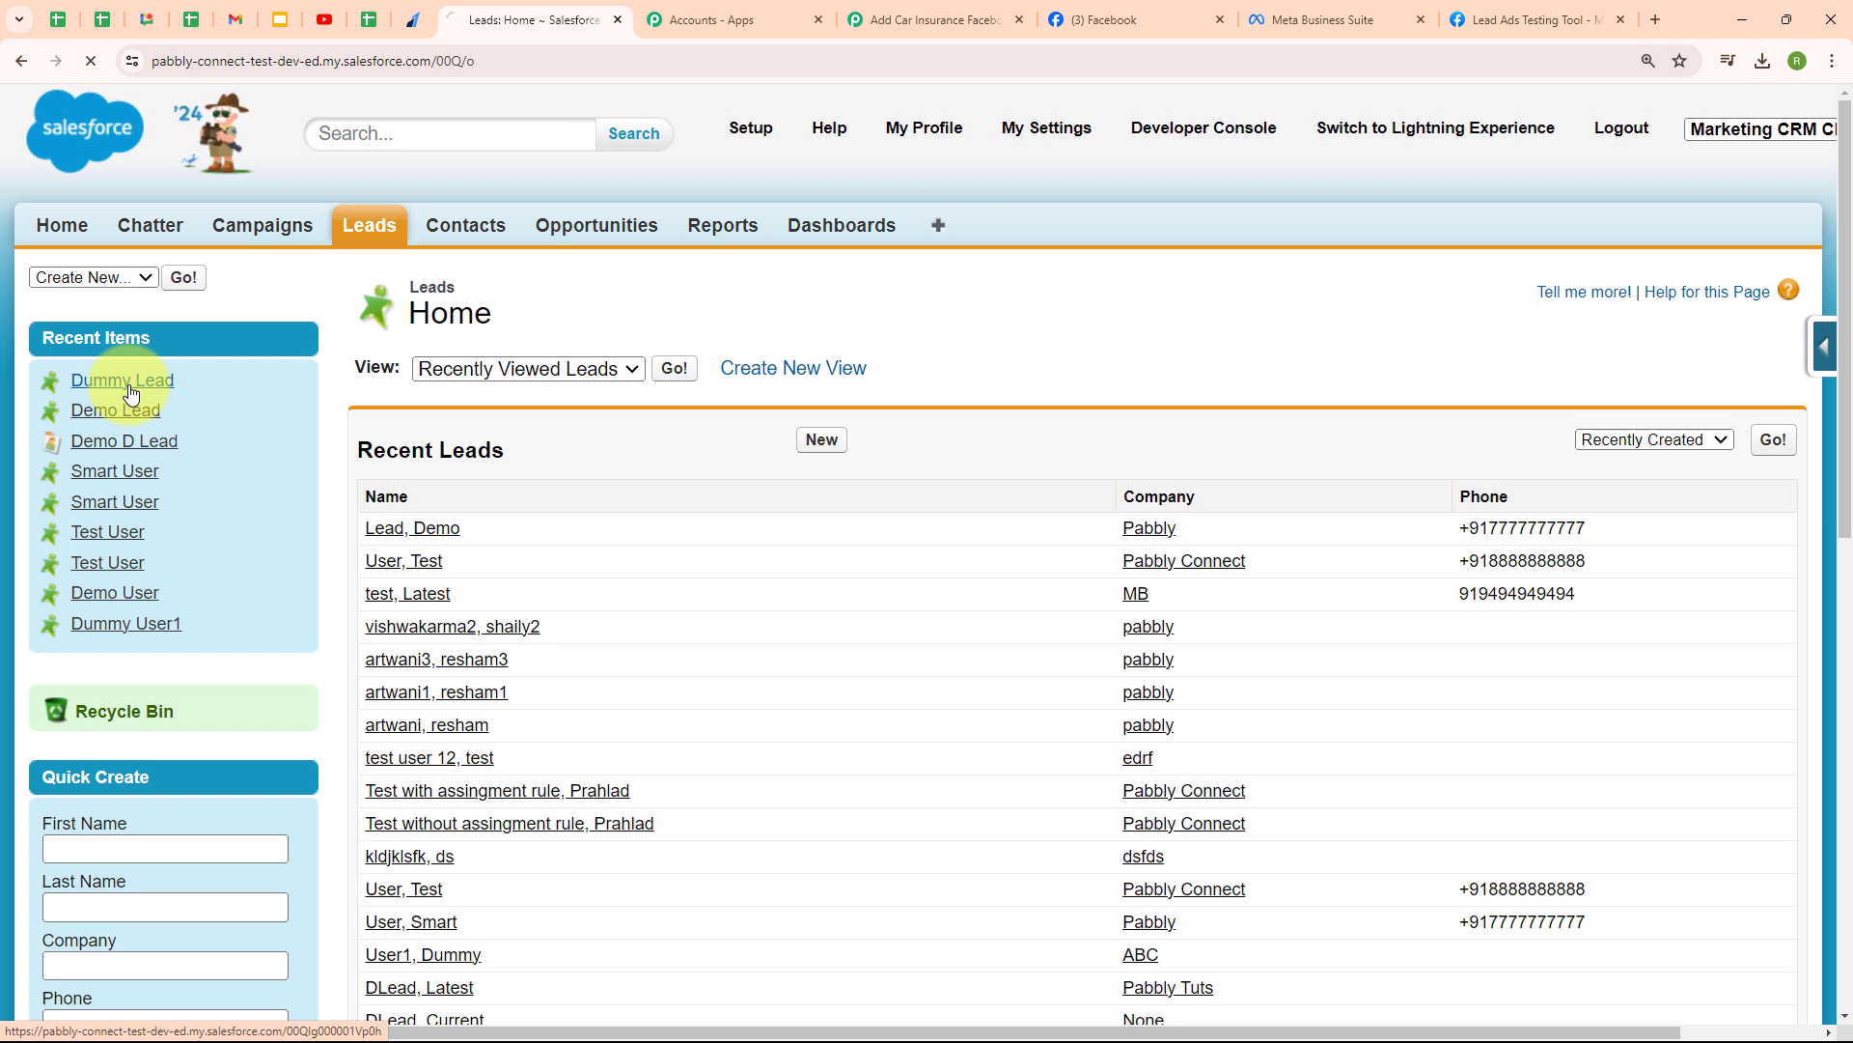
- Review the Dummy Lead record's details in Salesforce, then return to the Pabbly workflow
left_click(130, 392)
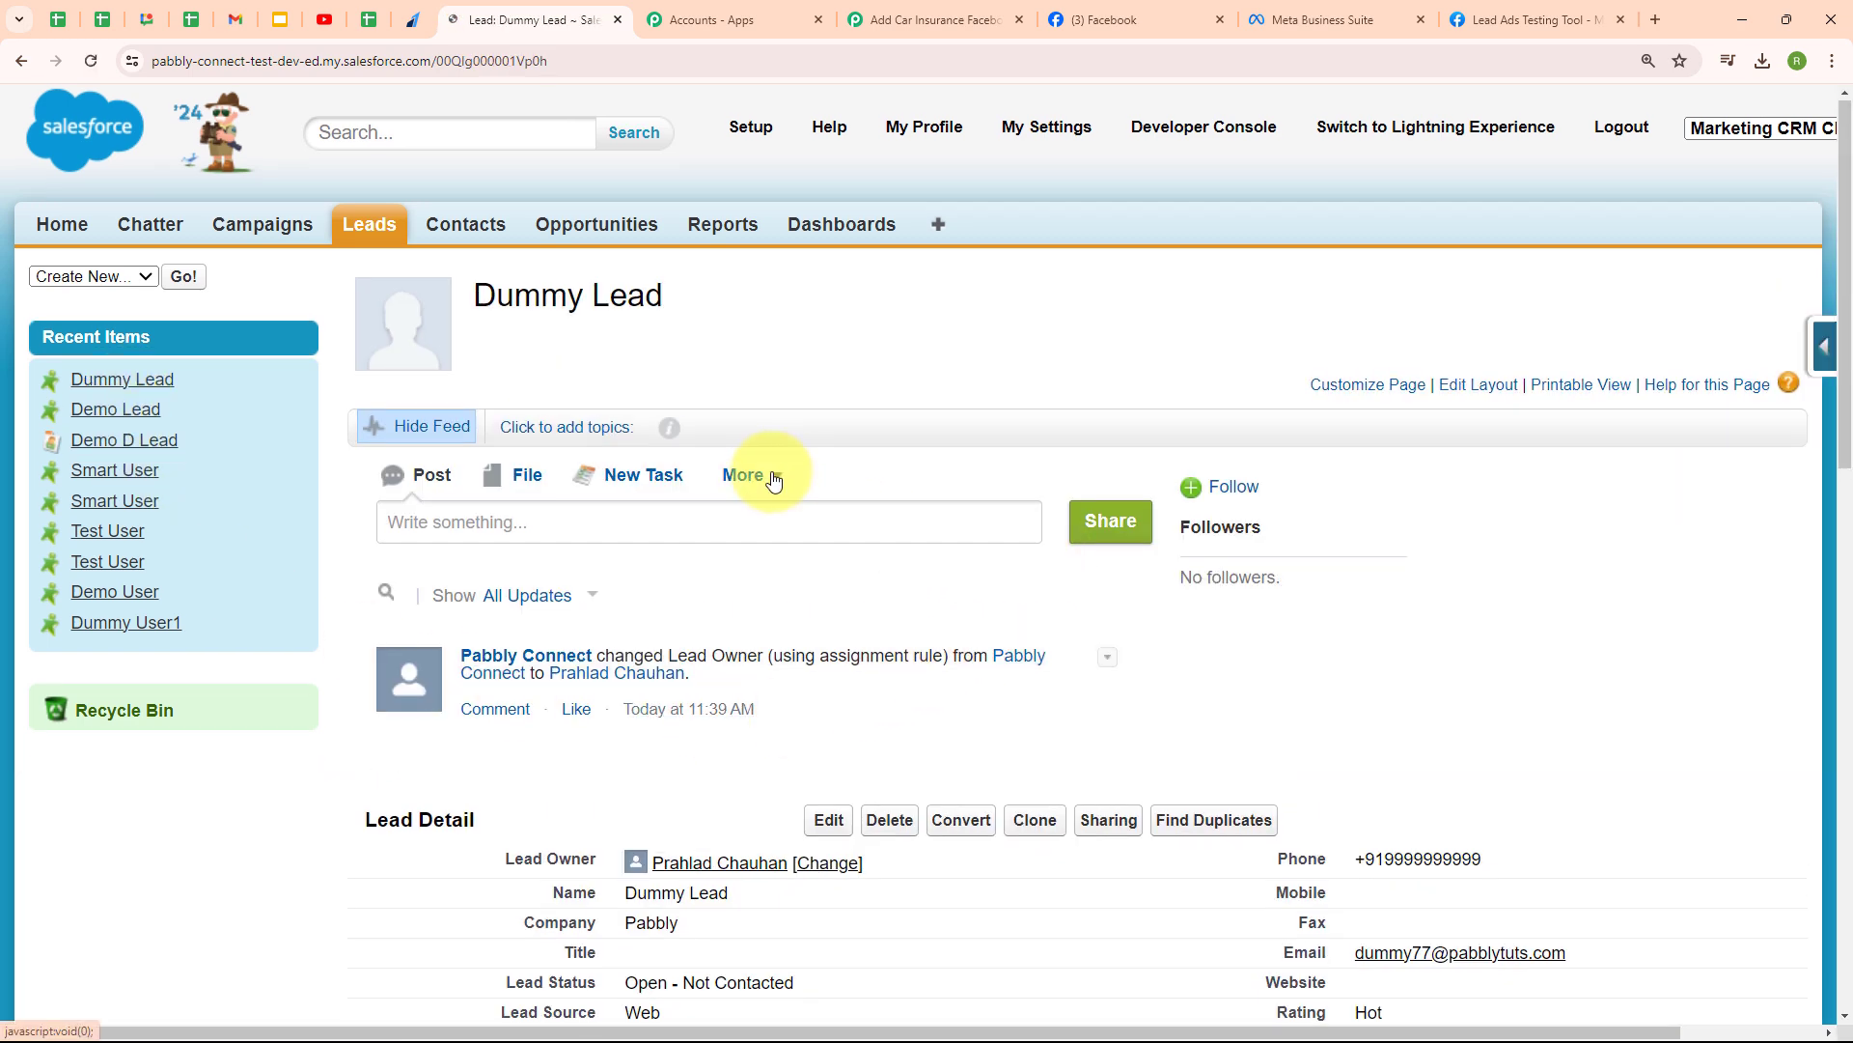
scroll(769, 479, "down", 4)
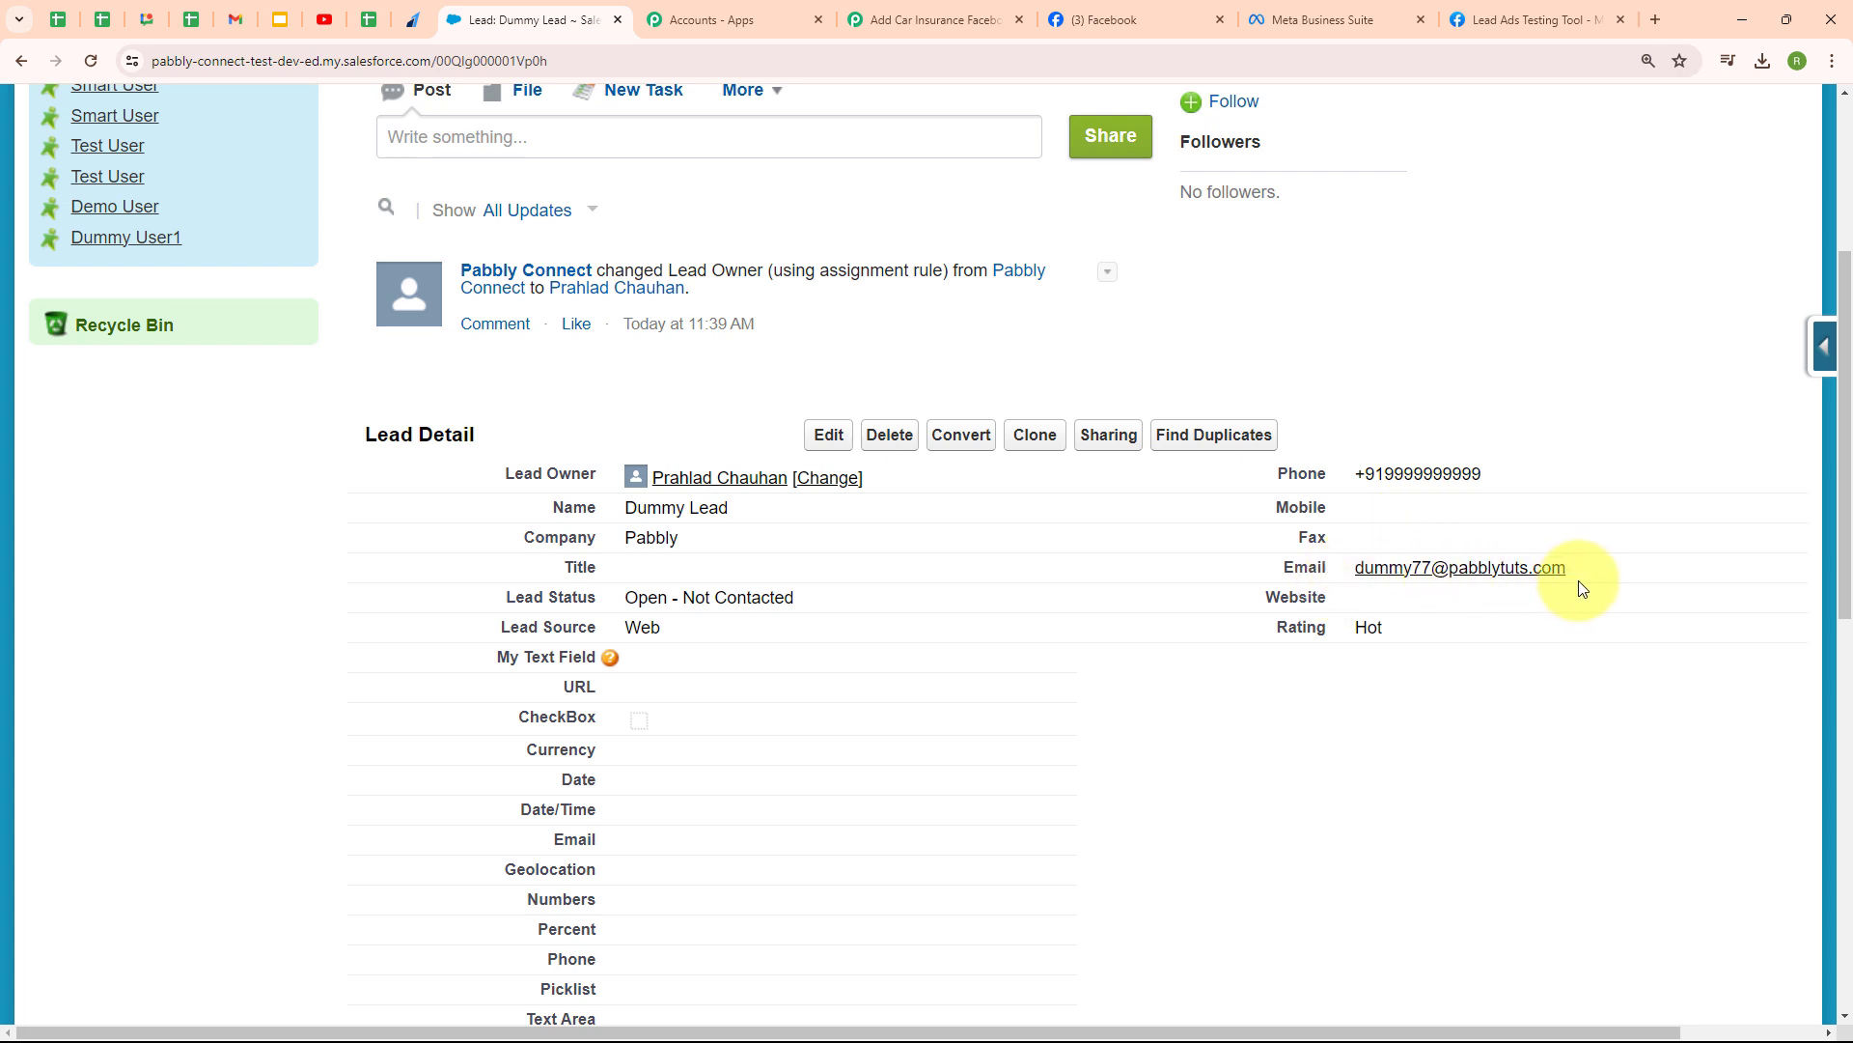
left_click(917, 14)
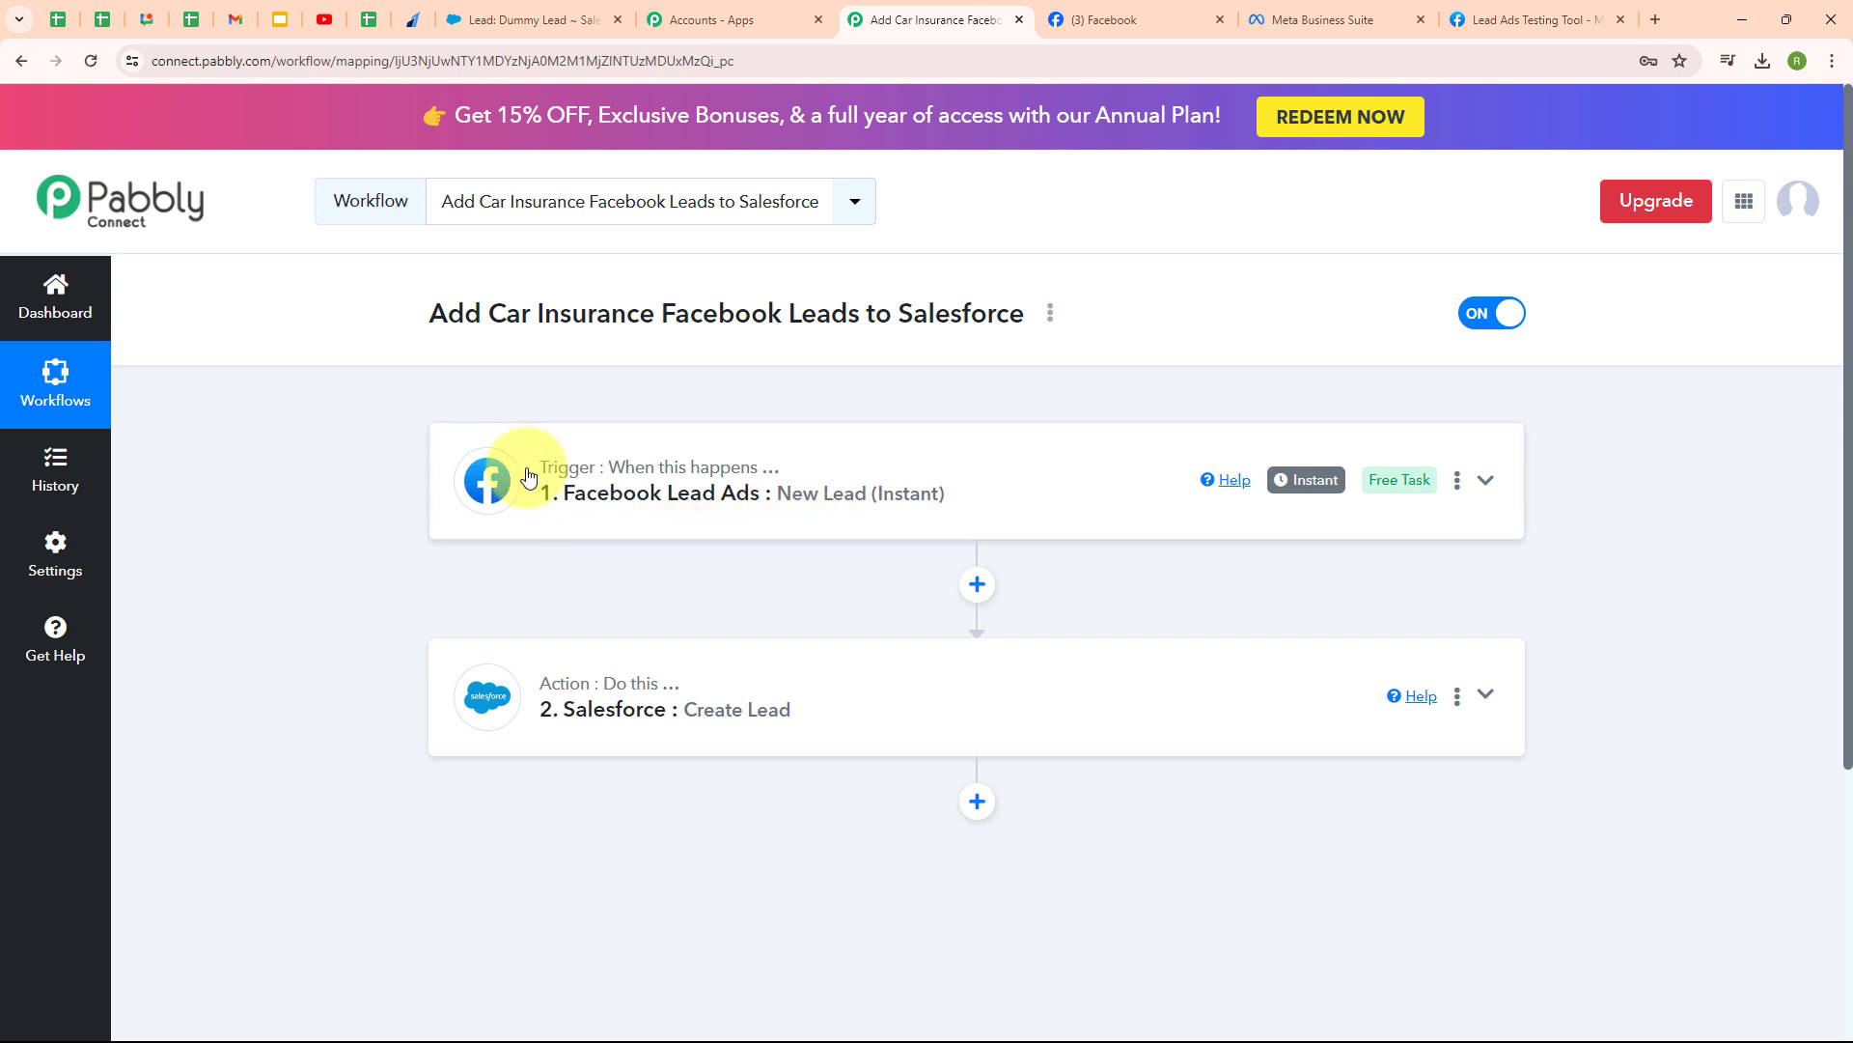
- Switch to Meta's Lead Ads Testing Tool
left_click(1464, 25)
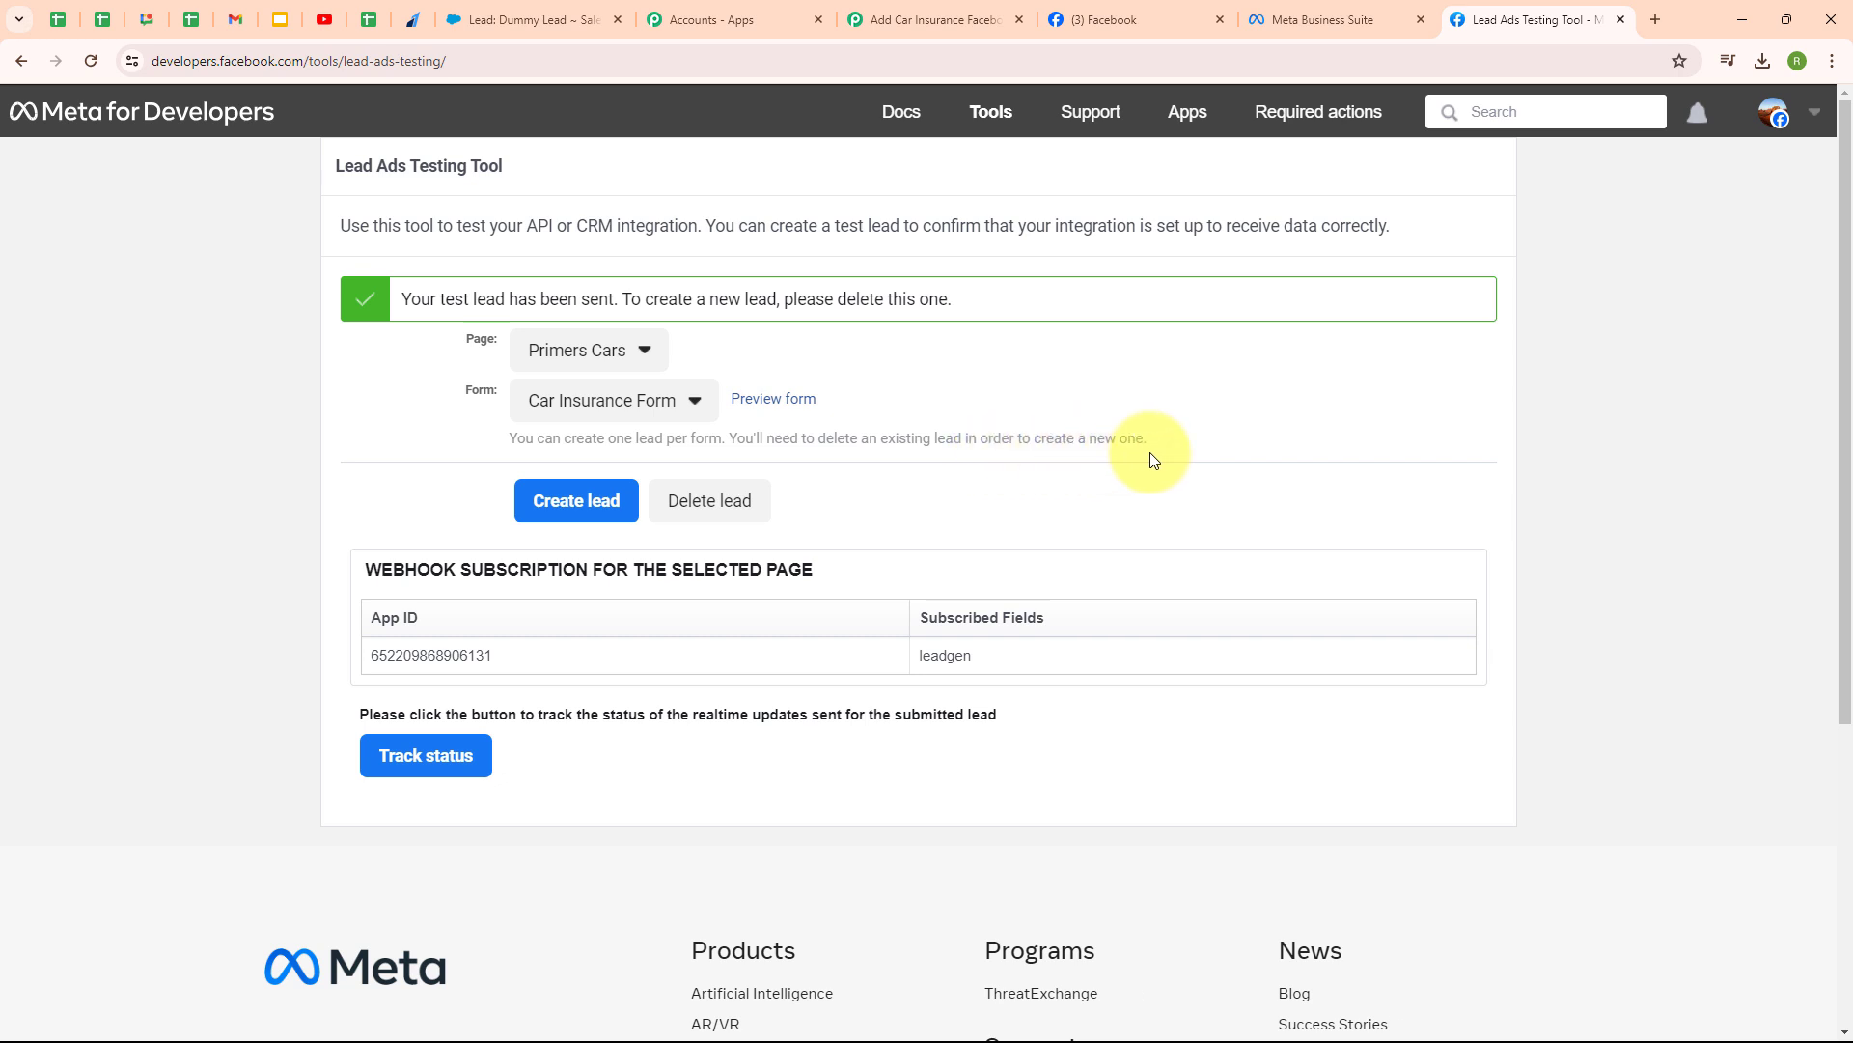
- Delete the old test lead and start a new one on Primers Cars' Car Insurance Form
left_click(733, 512)
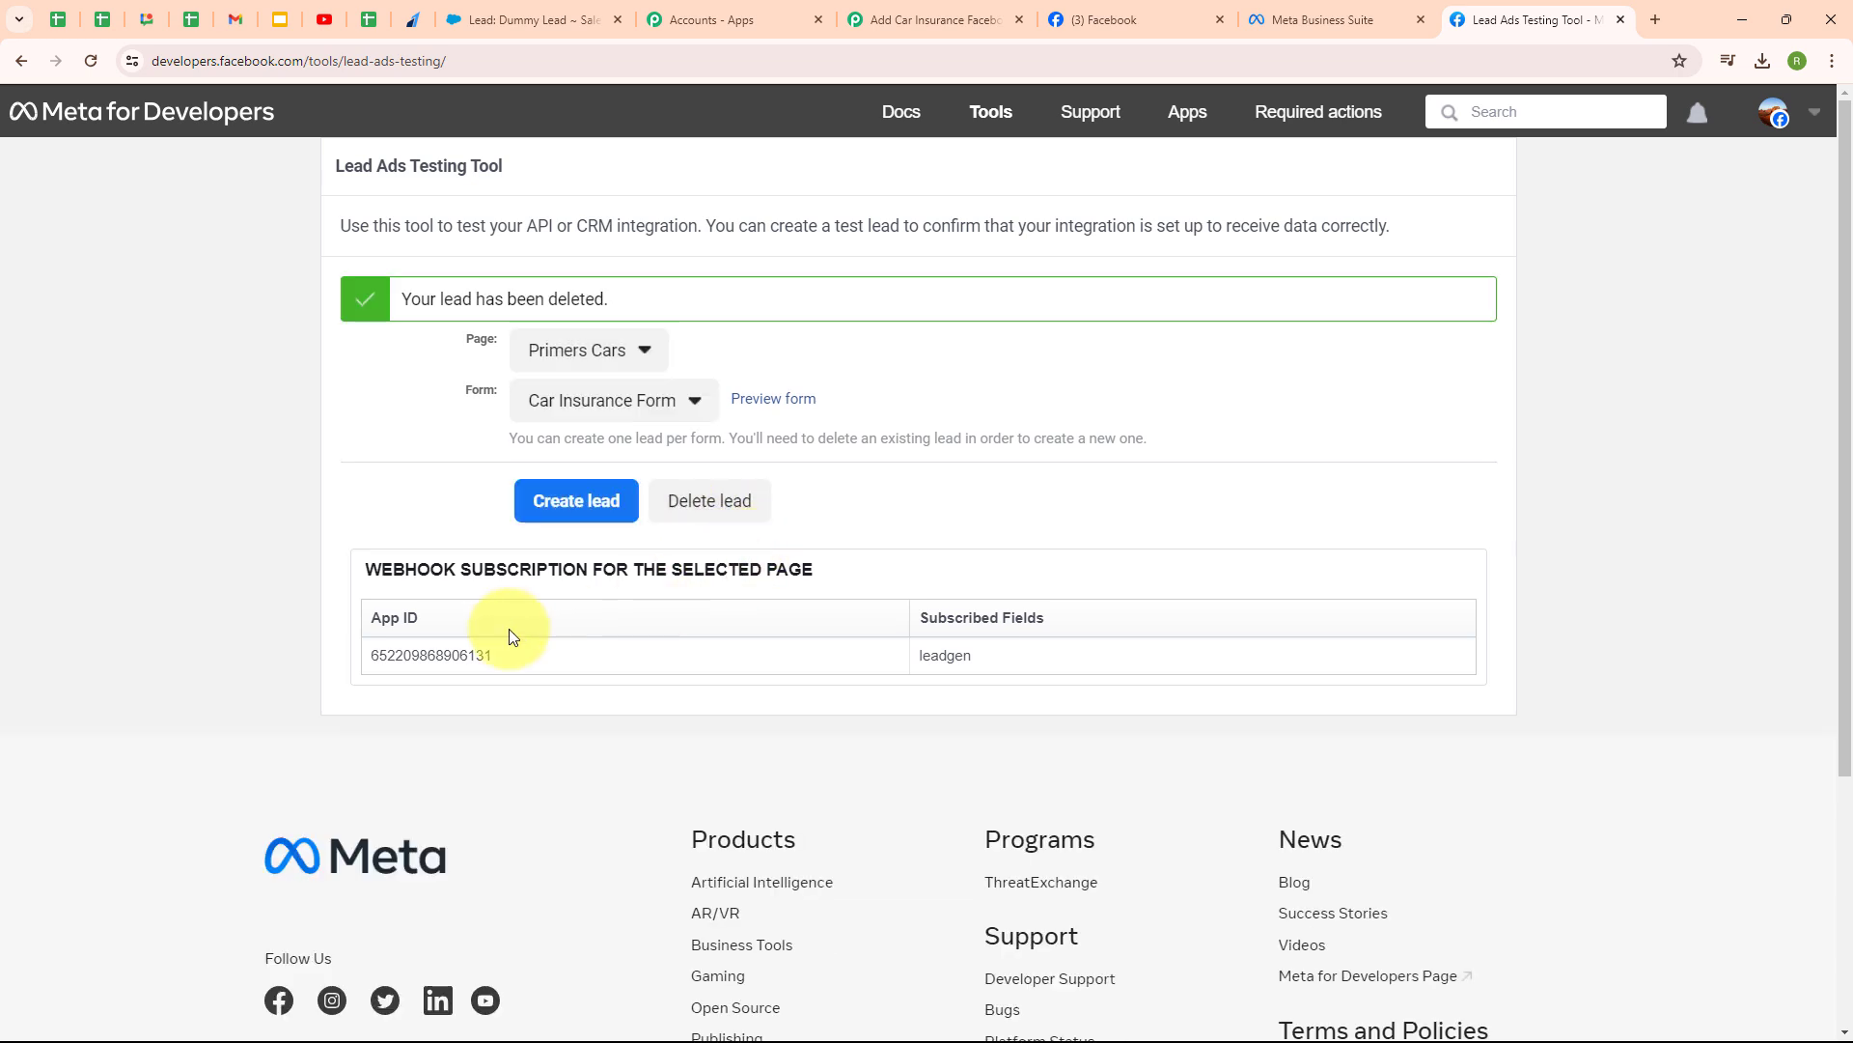
left_click(93, 63)
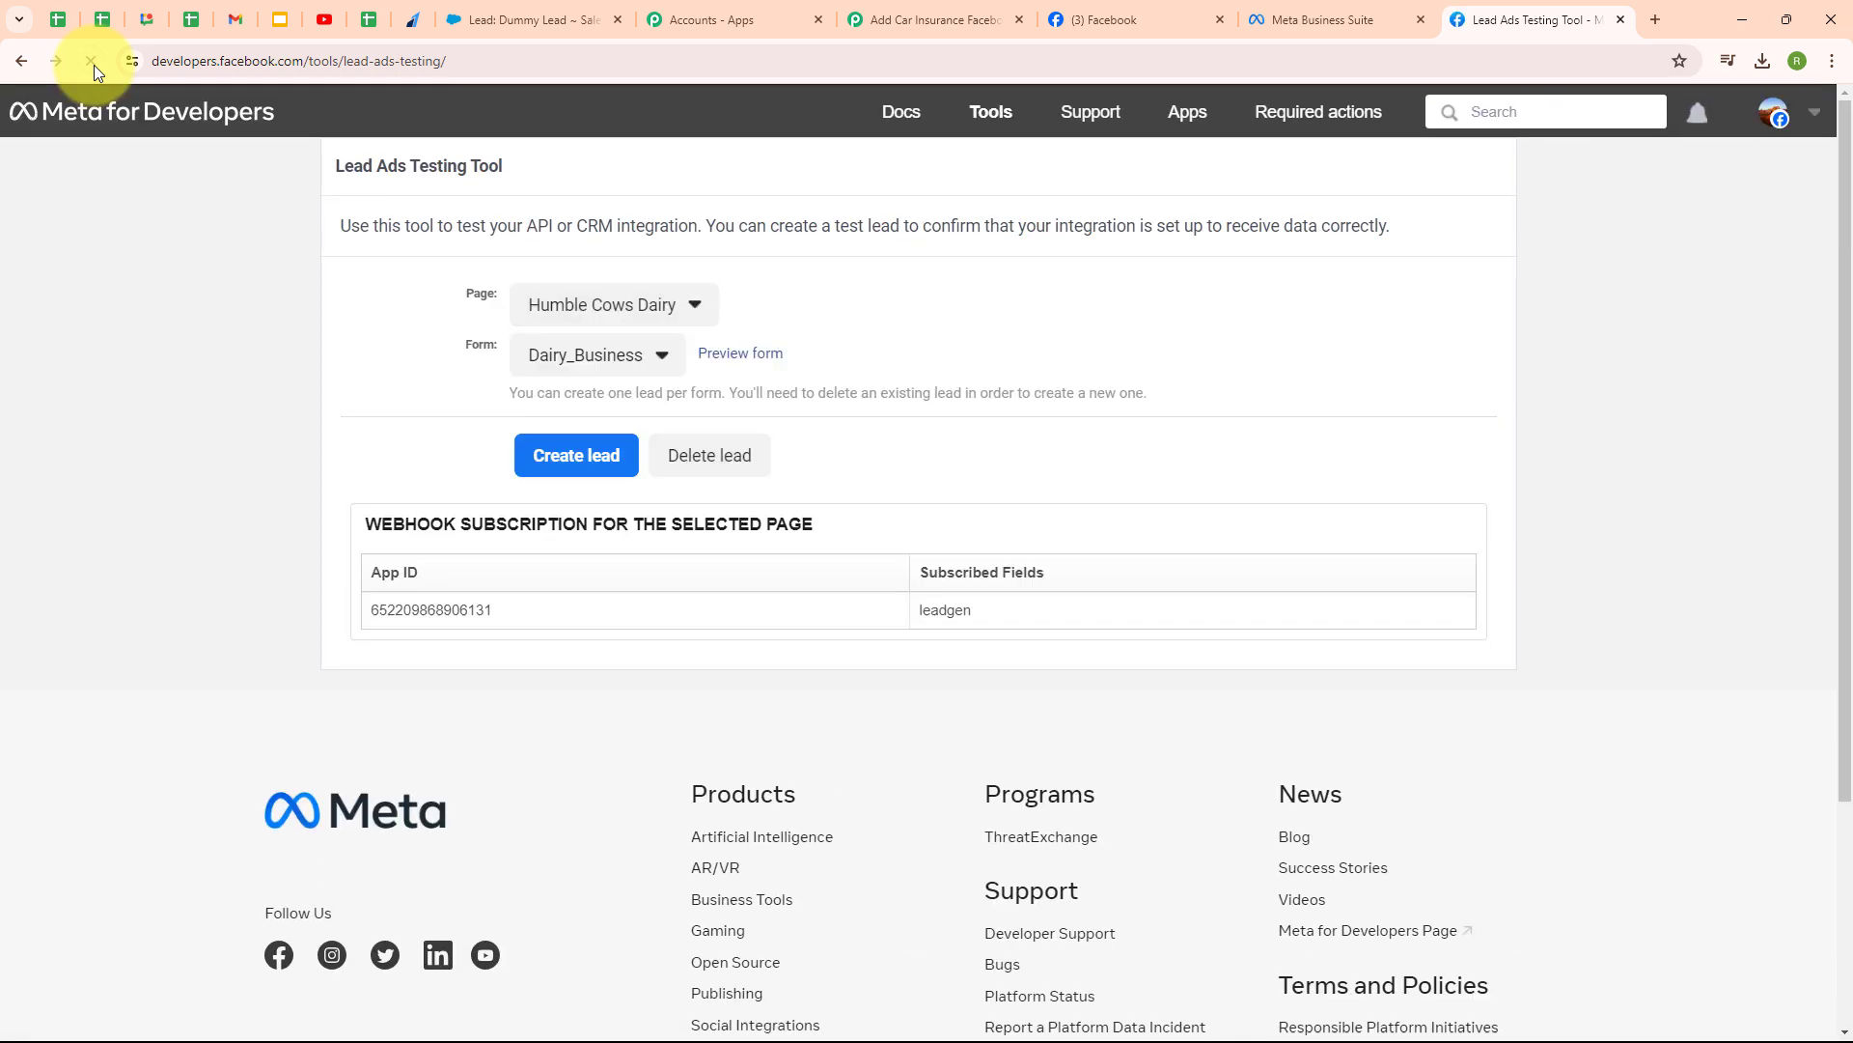
left_click(626, 301)
scroll(869, 550, "down", 4)
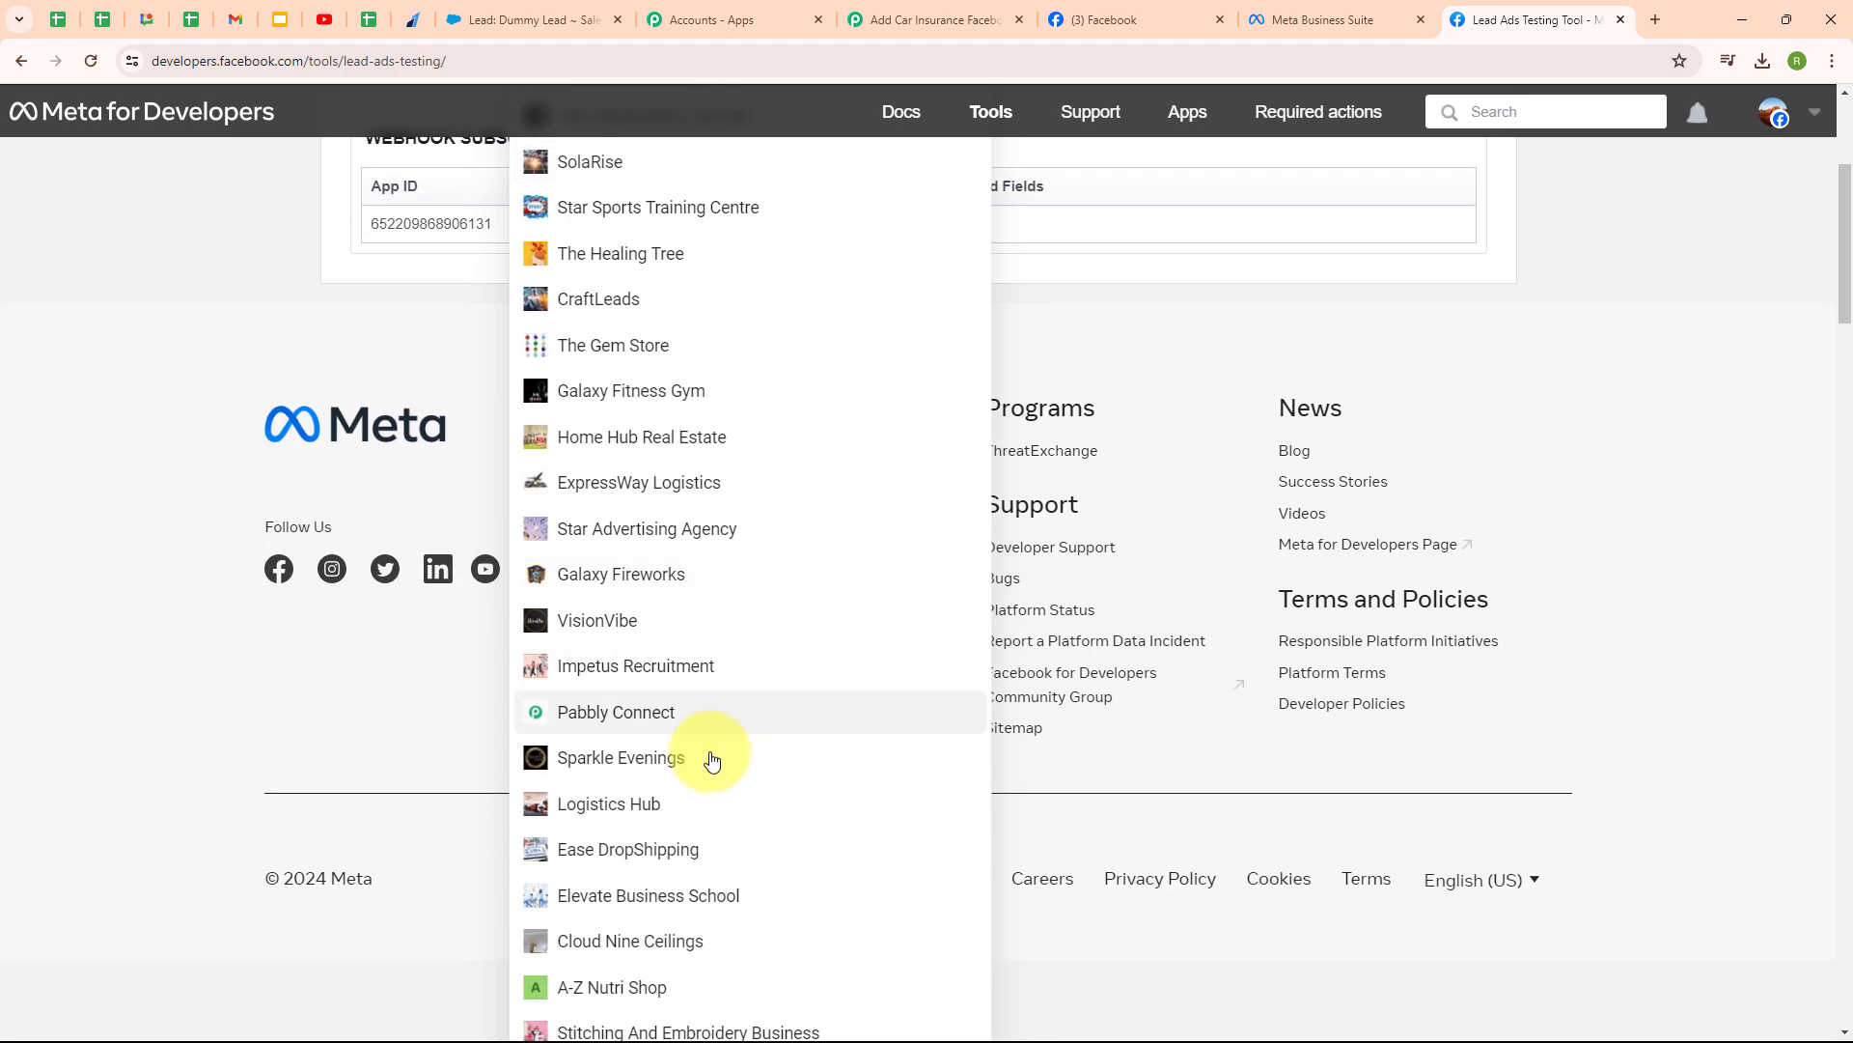
scroll(724, 676, "down", 3)
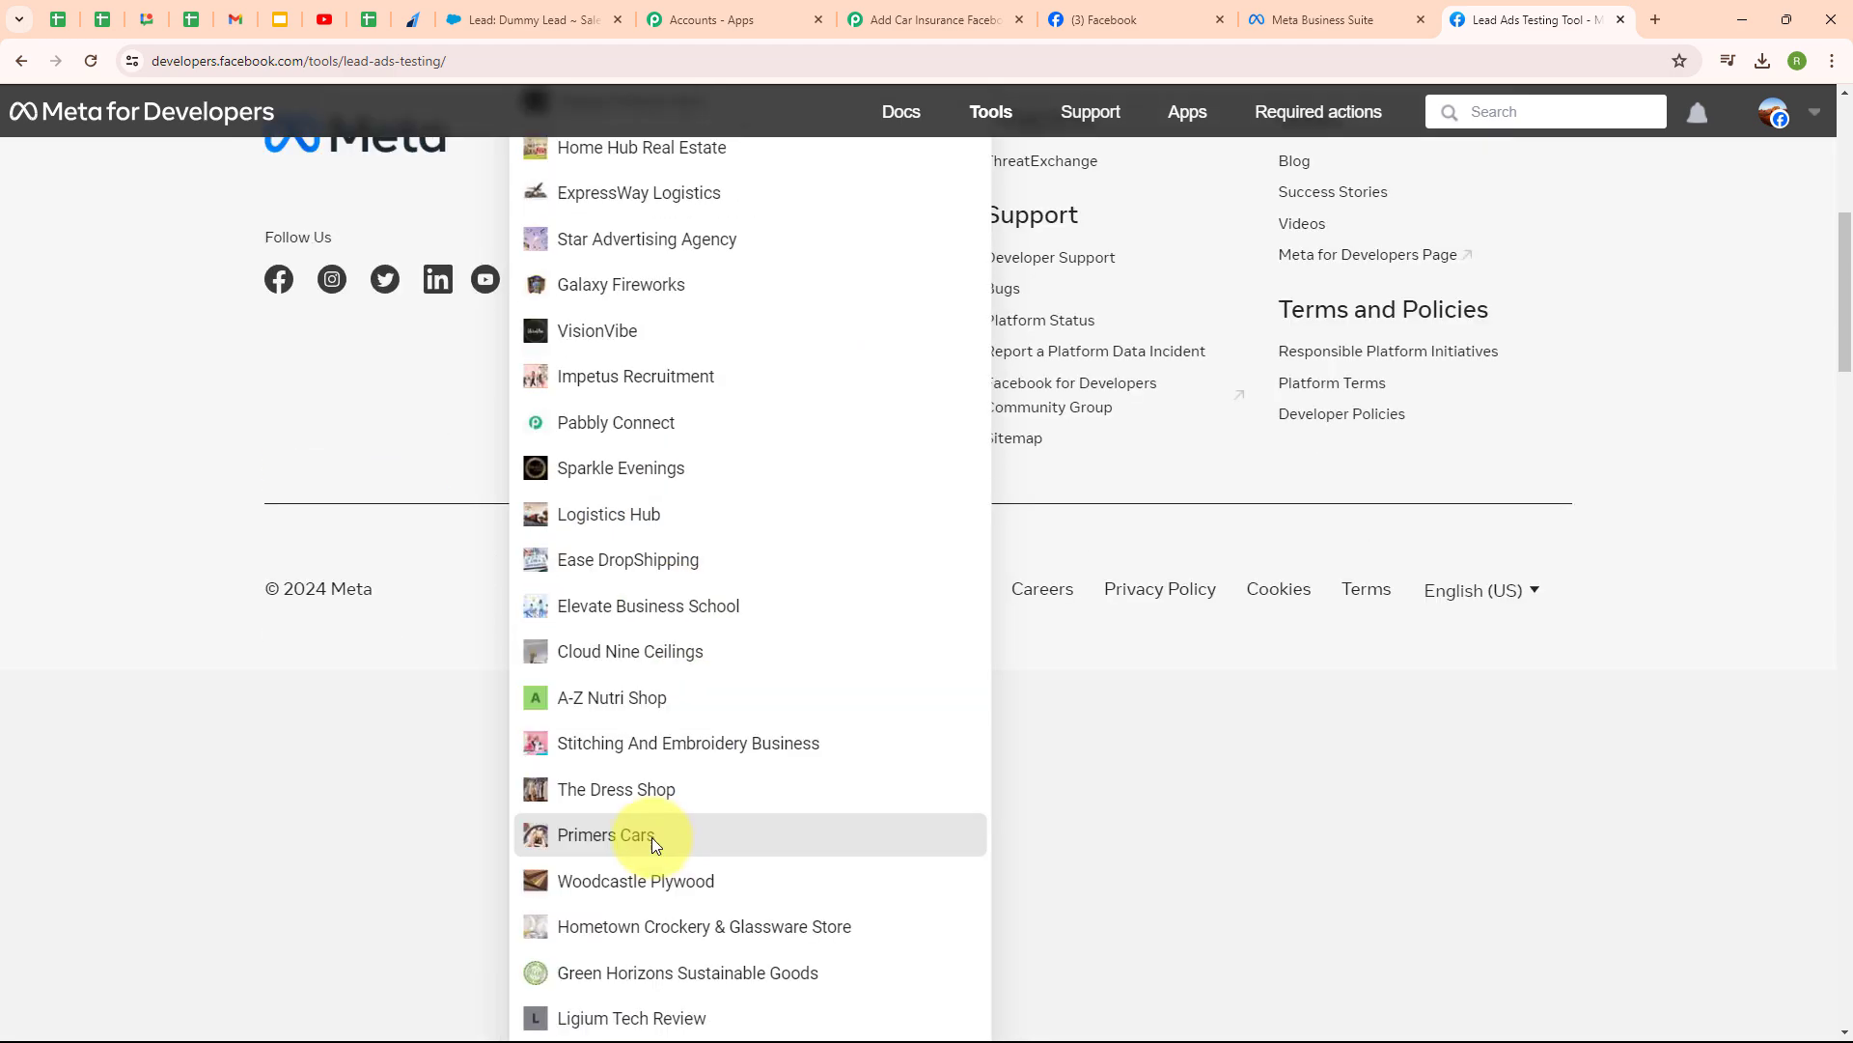
left_click(649, 827)
left_click(627, 364)
left_click(612, 398)
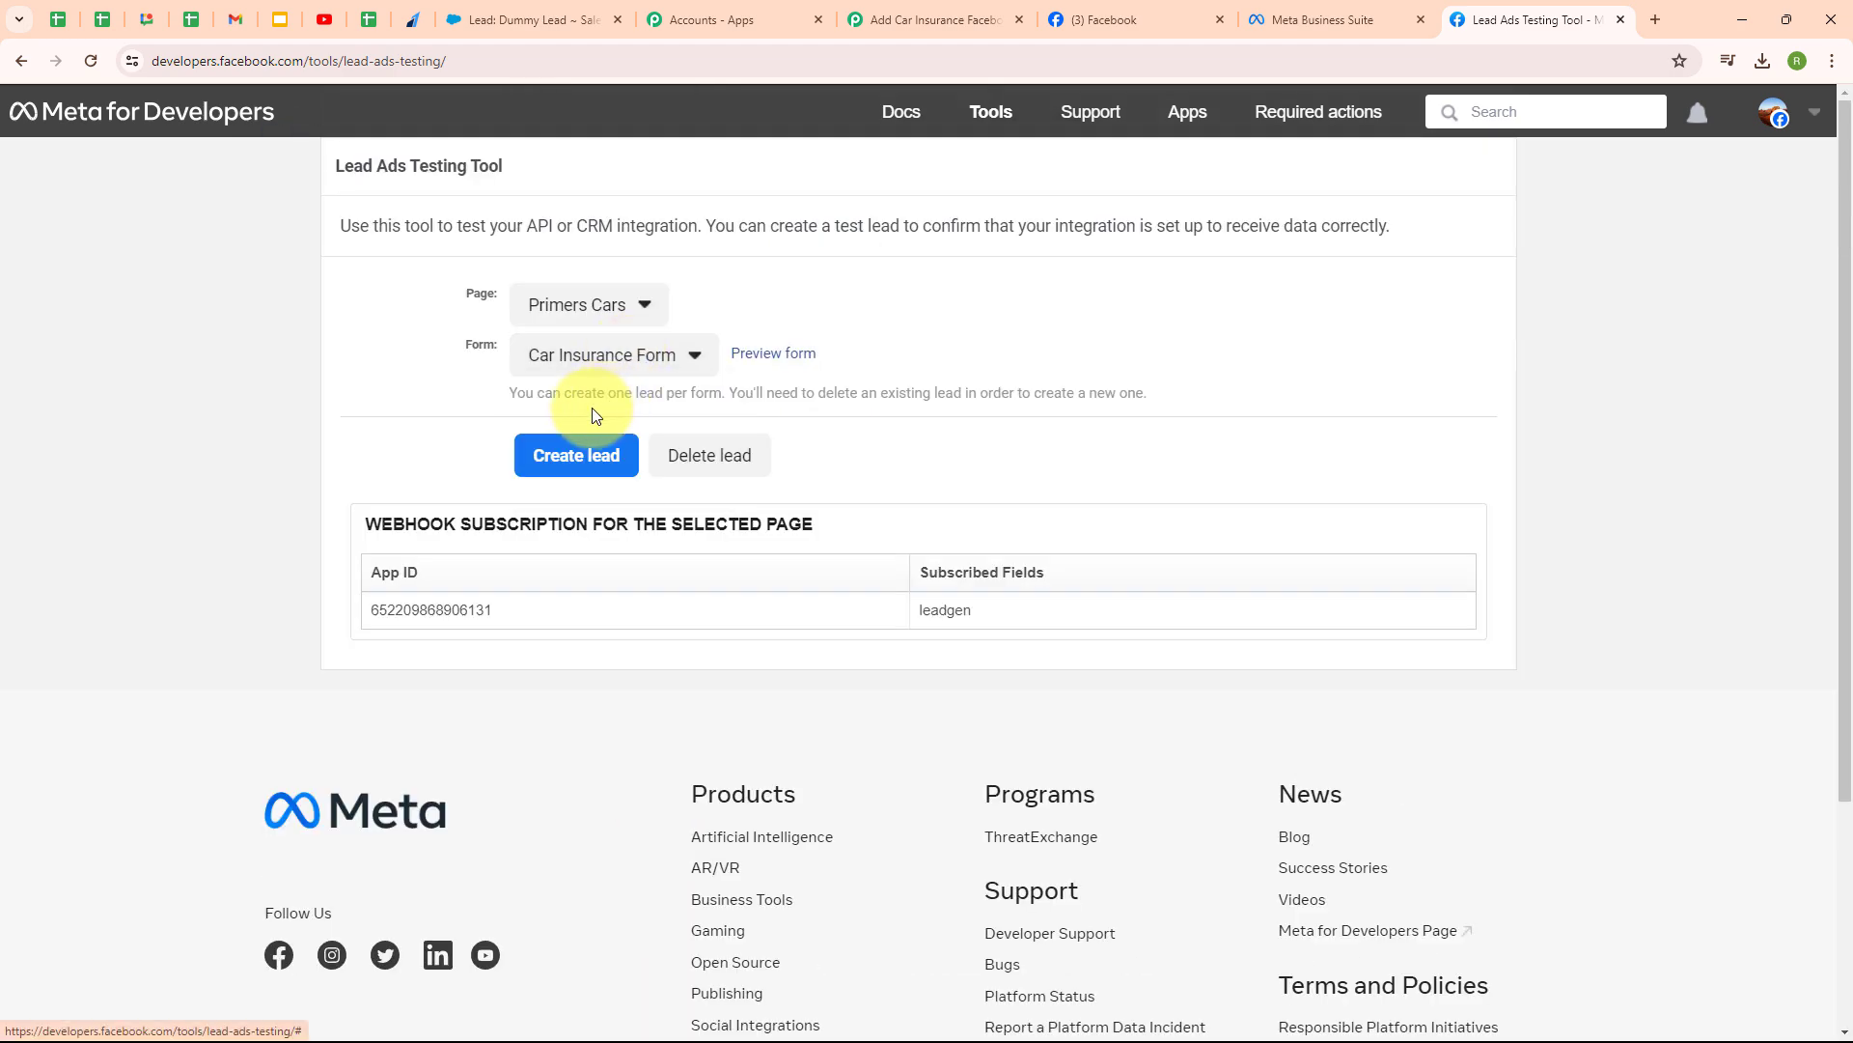
left_click(772, 357)
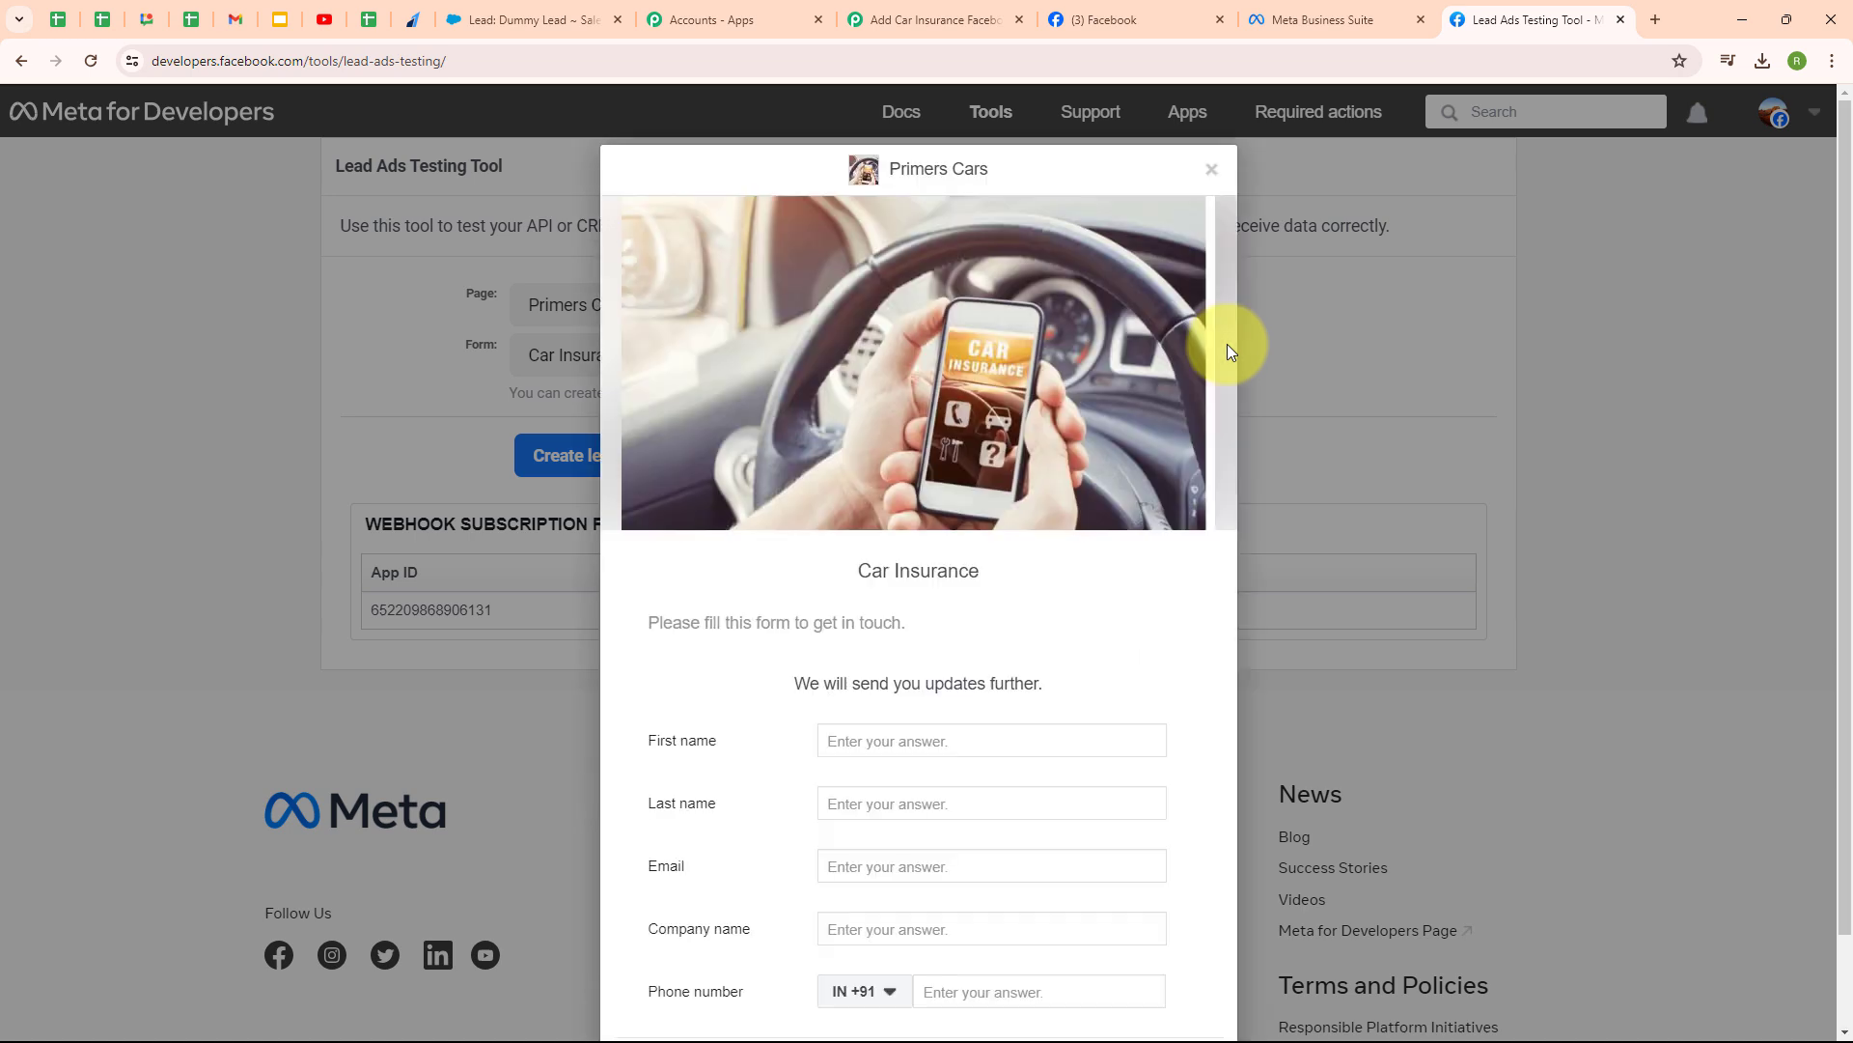
- Fill the test lead with name Test Lead, an email, company Pabbly and a phone number
left_click(881, 742)
type("Test")
left_click(889, 805)
type("Le")
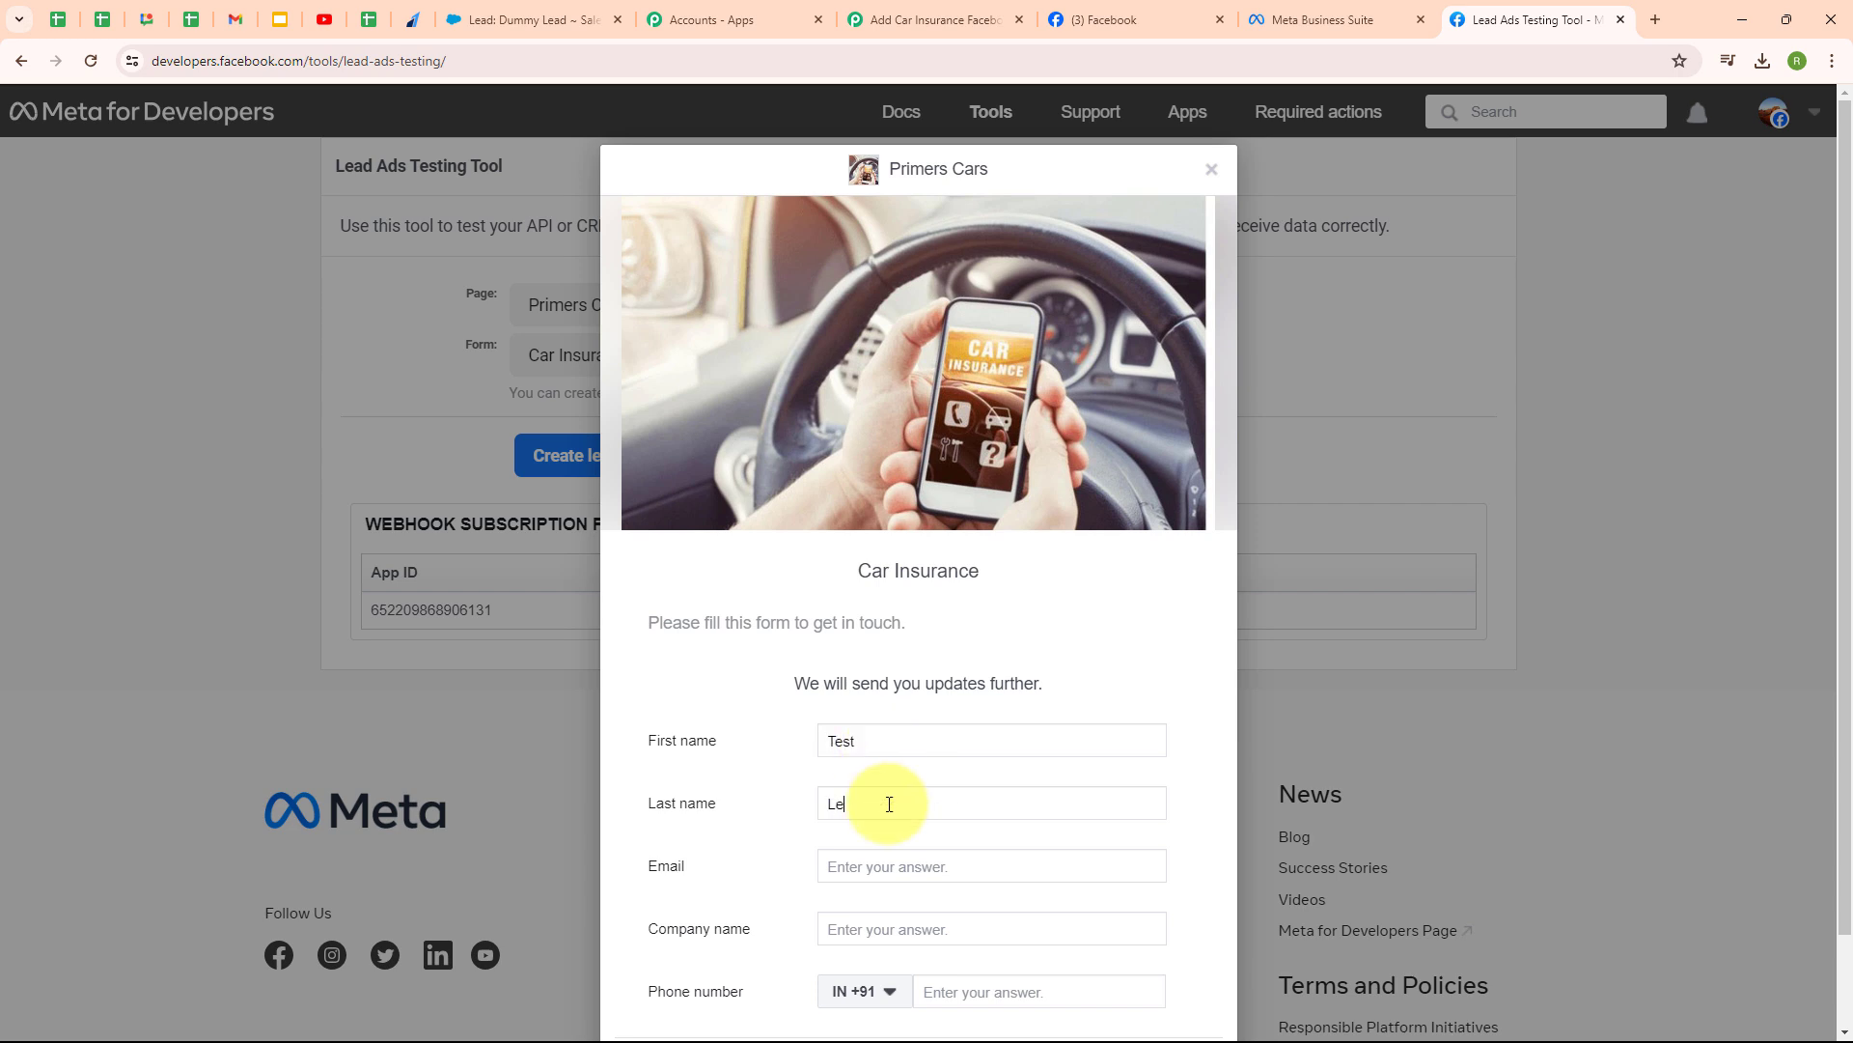
type("ad")
left_click(889, 865)
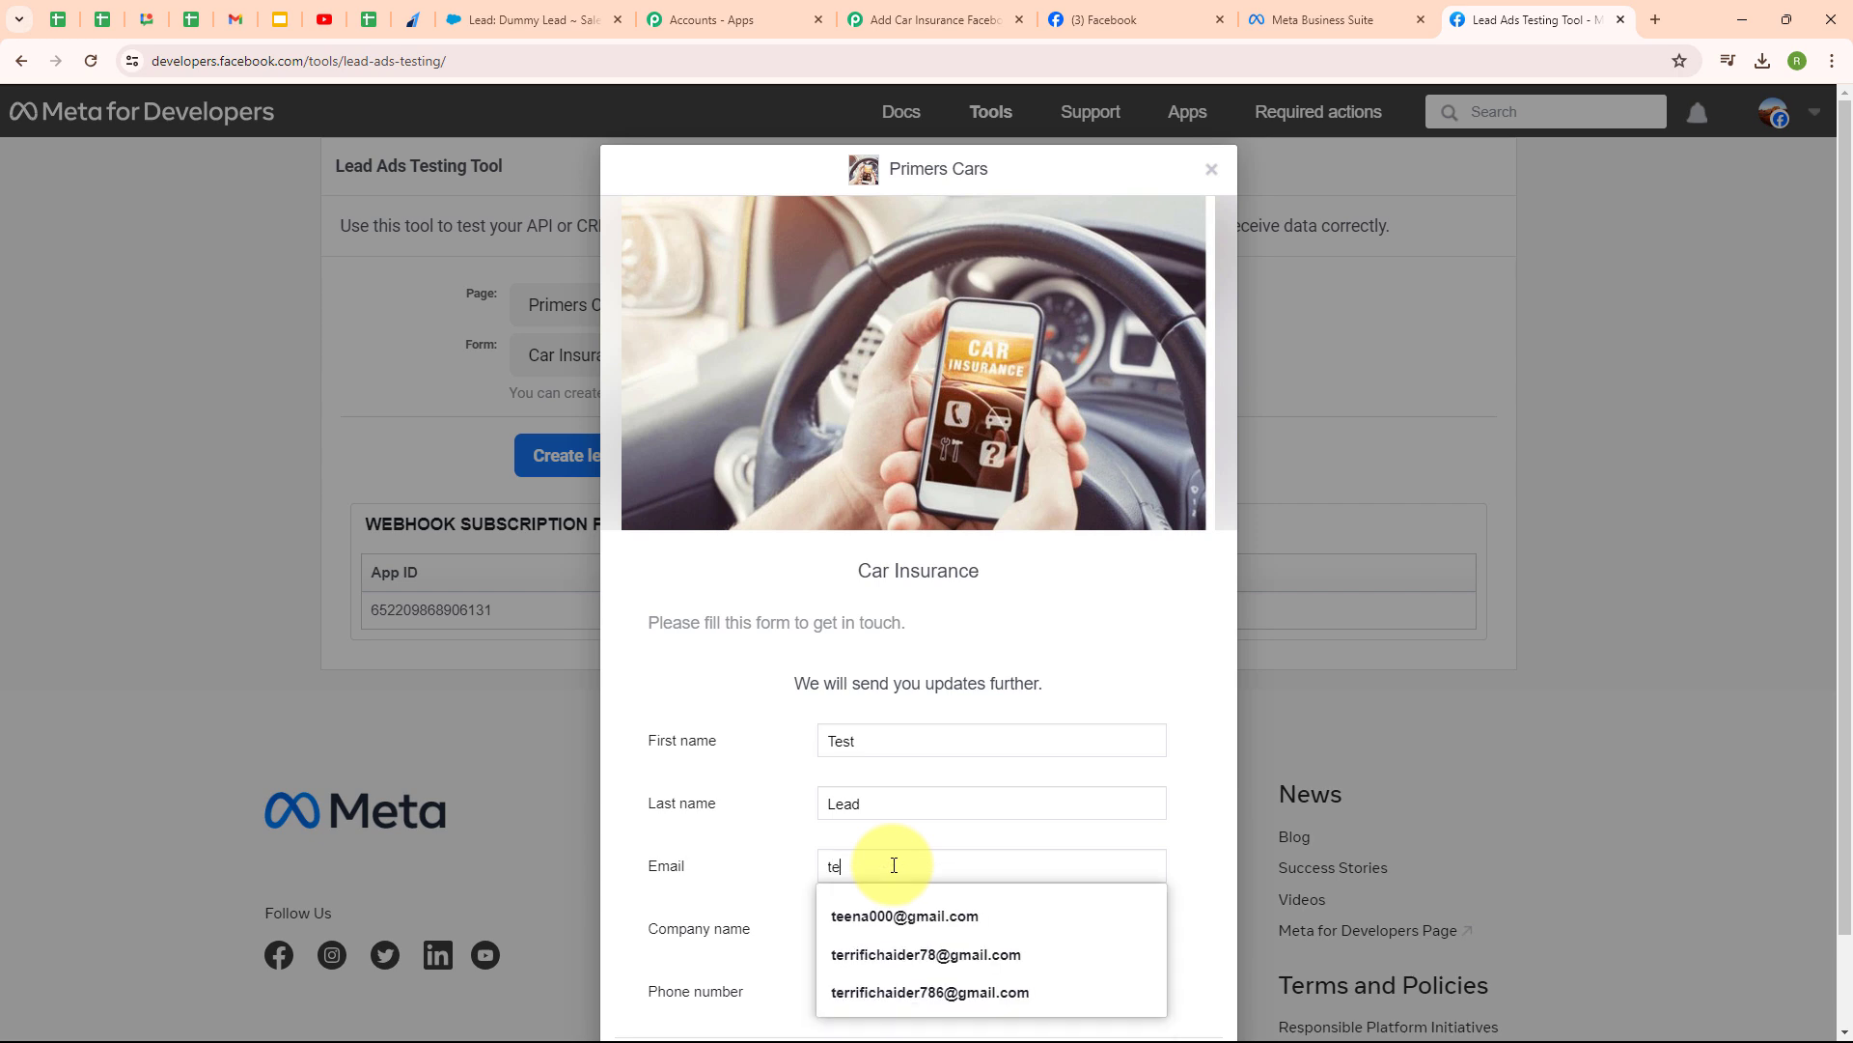
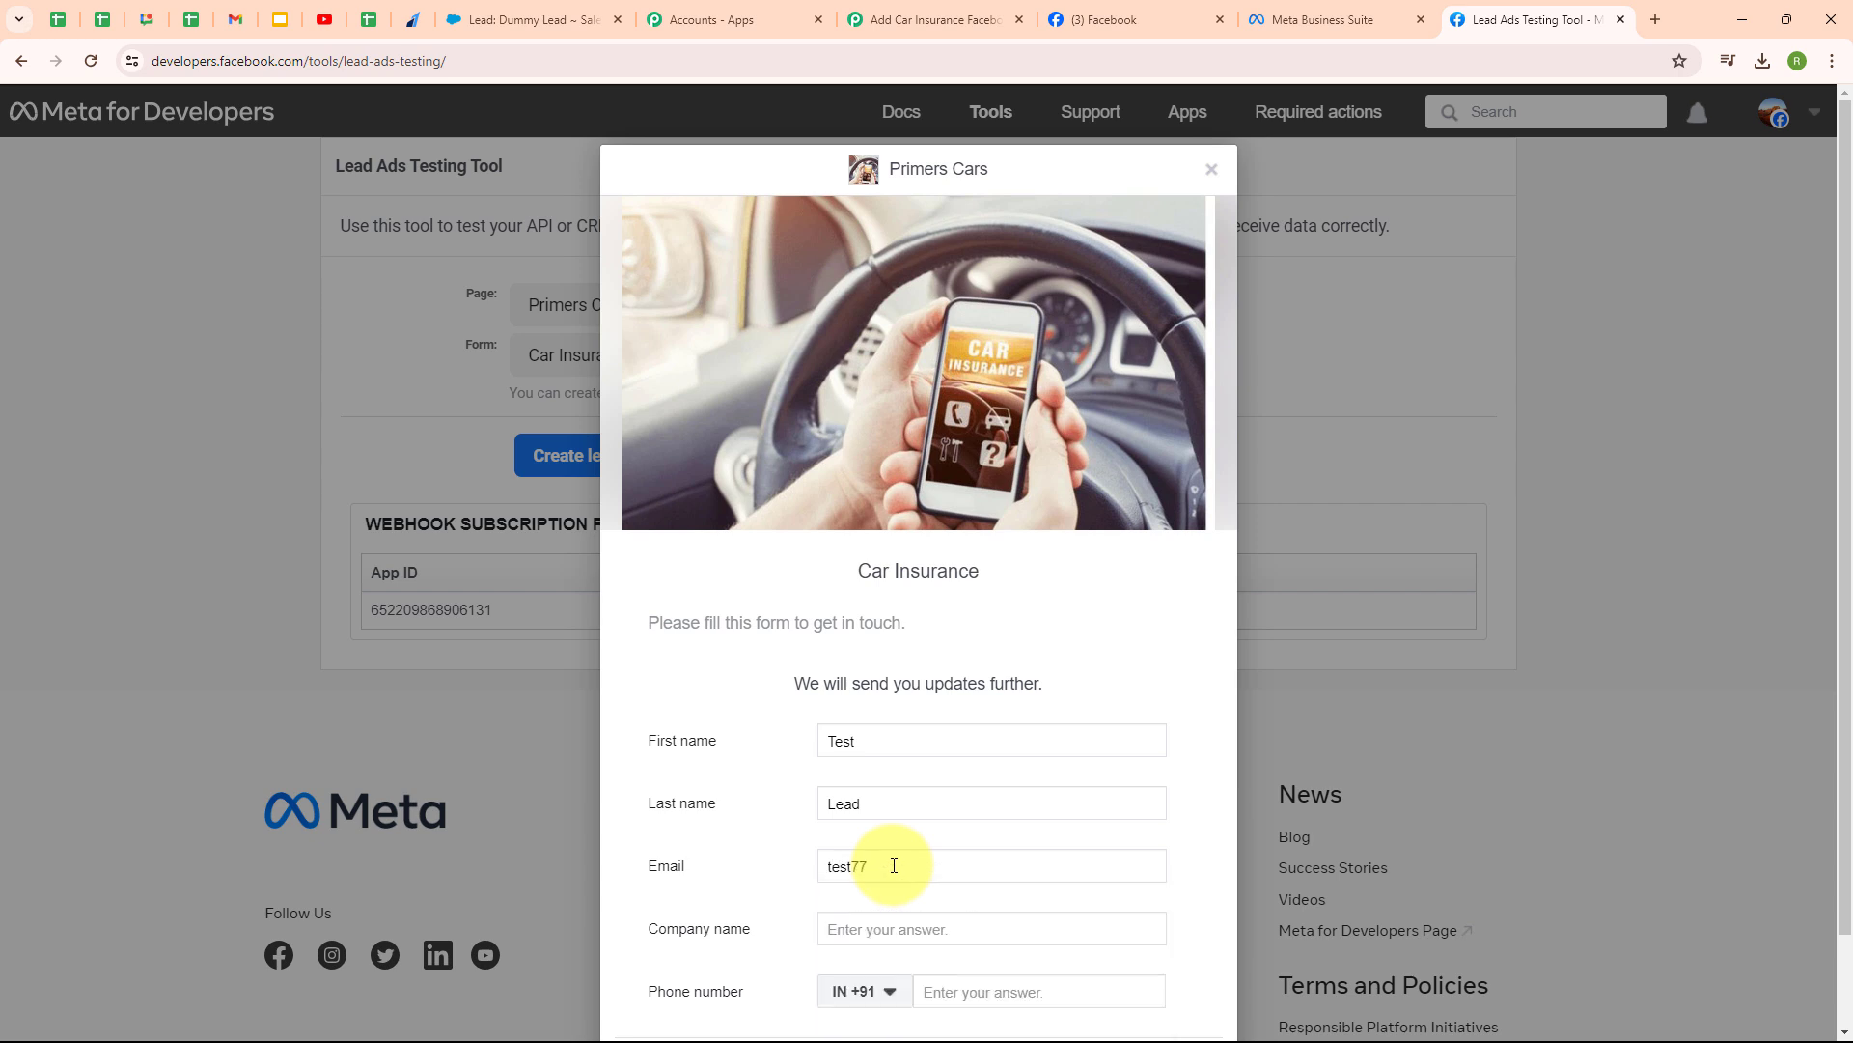
left_click(889, 924)
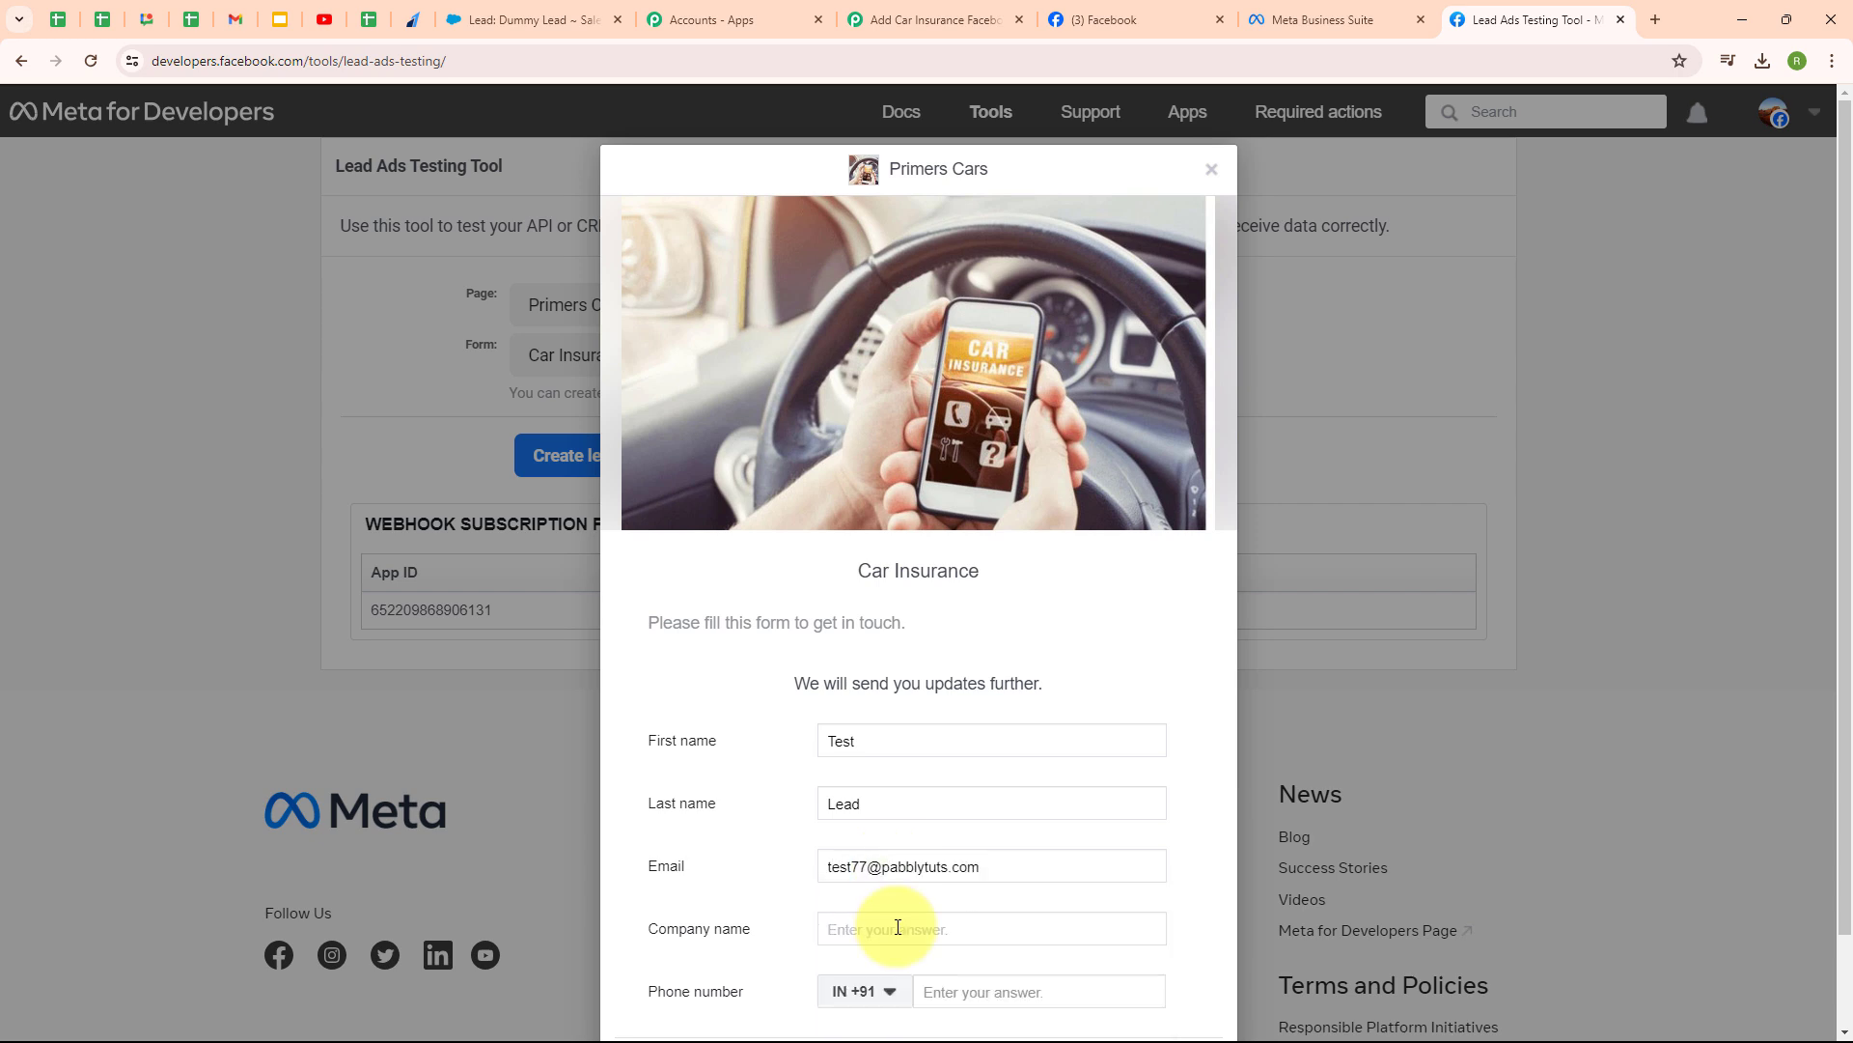
left_click(898, 926)
type("Pabbly")
left_click(998, 995)
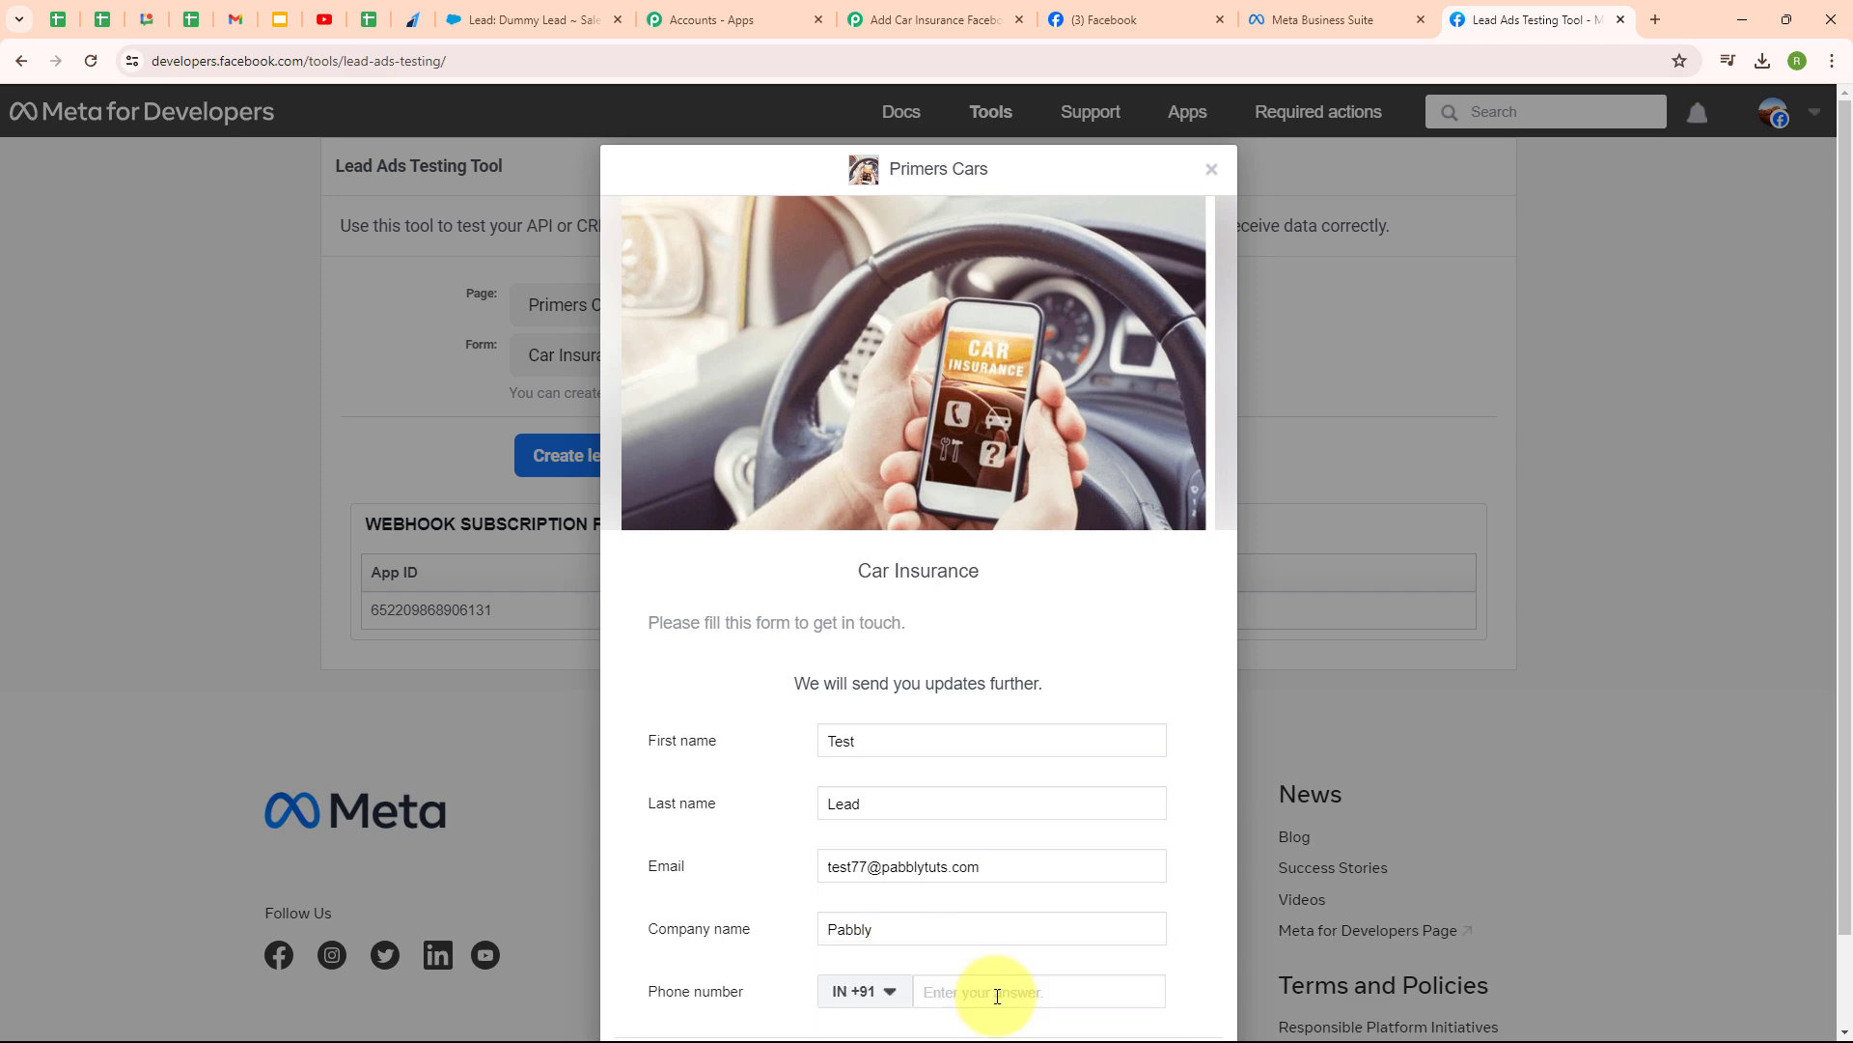
type("88888 88888")
scroll(998, 995, "down", 1)
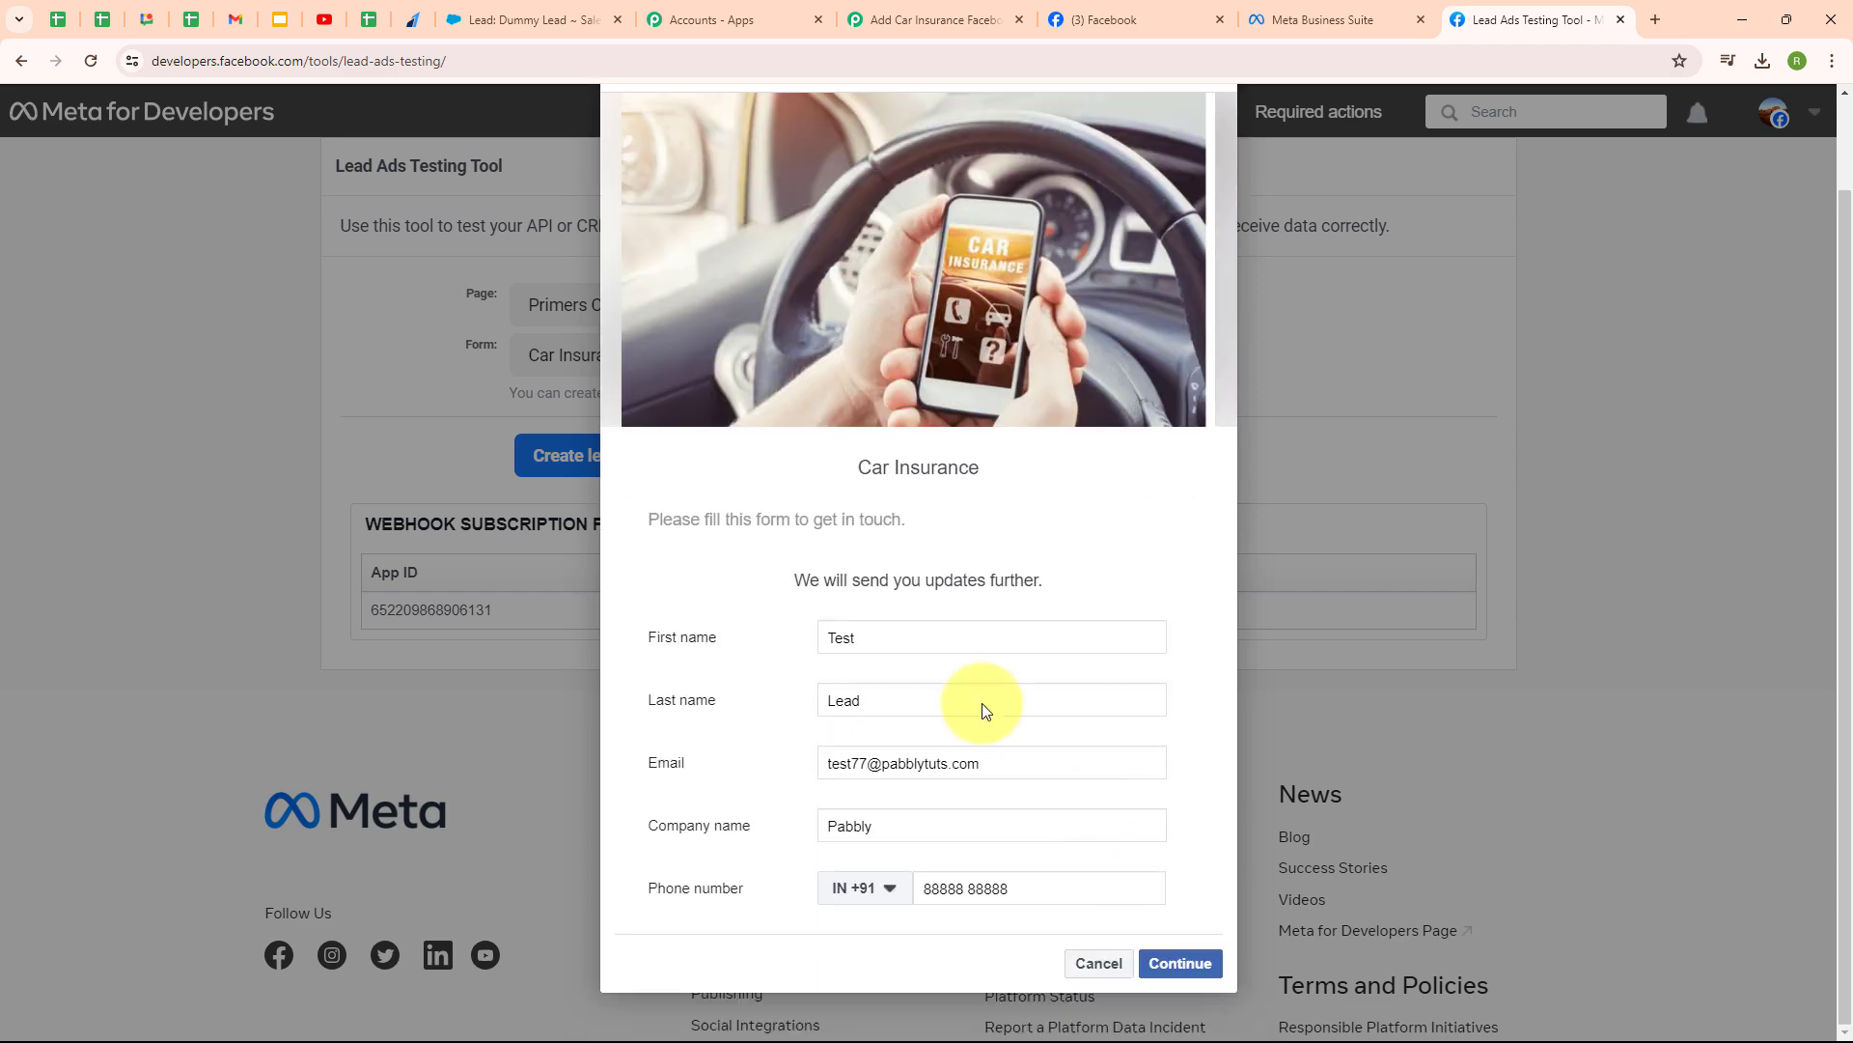
- Submit the test lead and close the confirmation dialog
left_click(1219, 971)
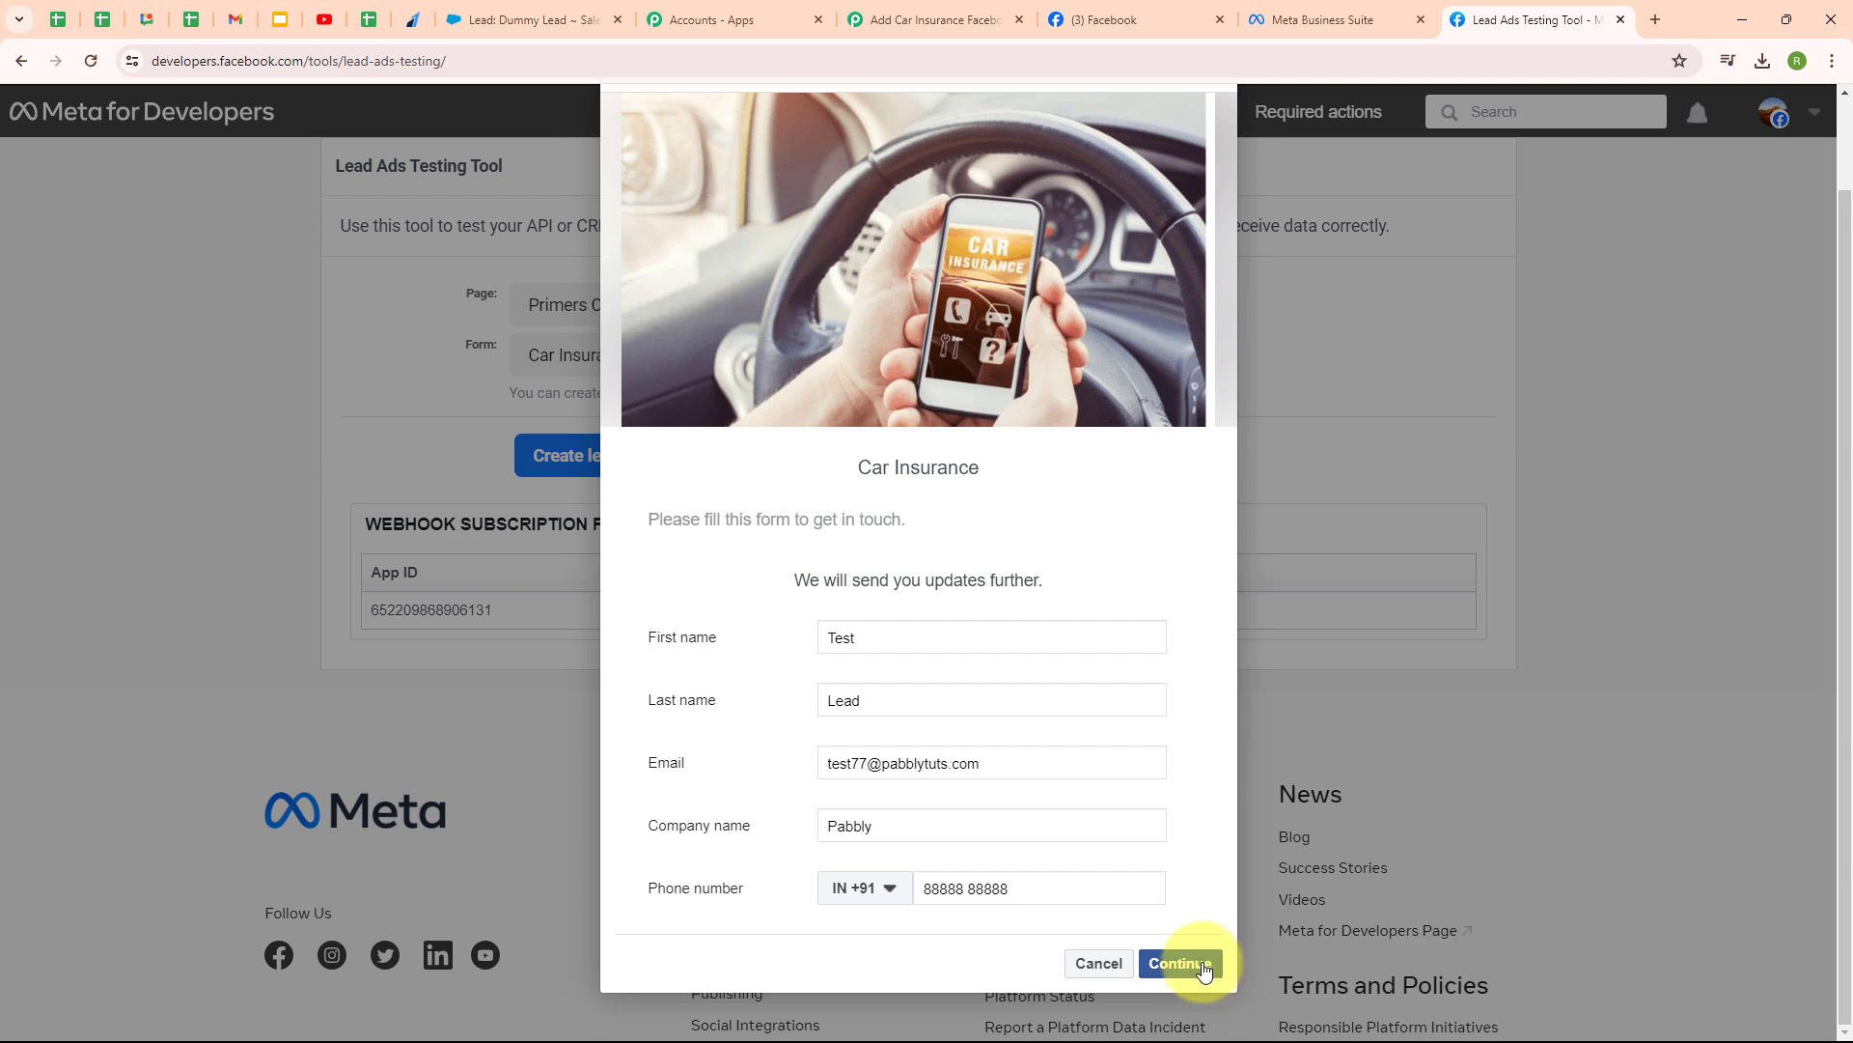
left_click(1172, 736)
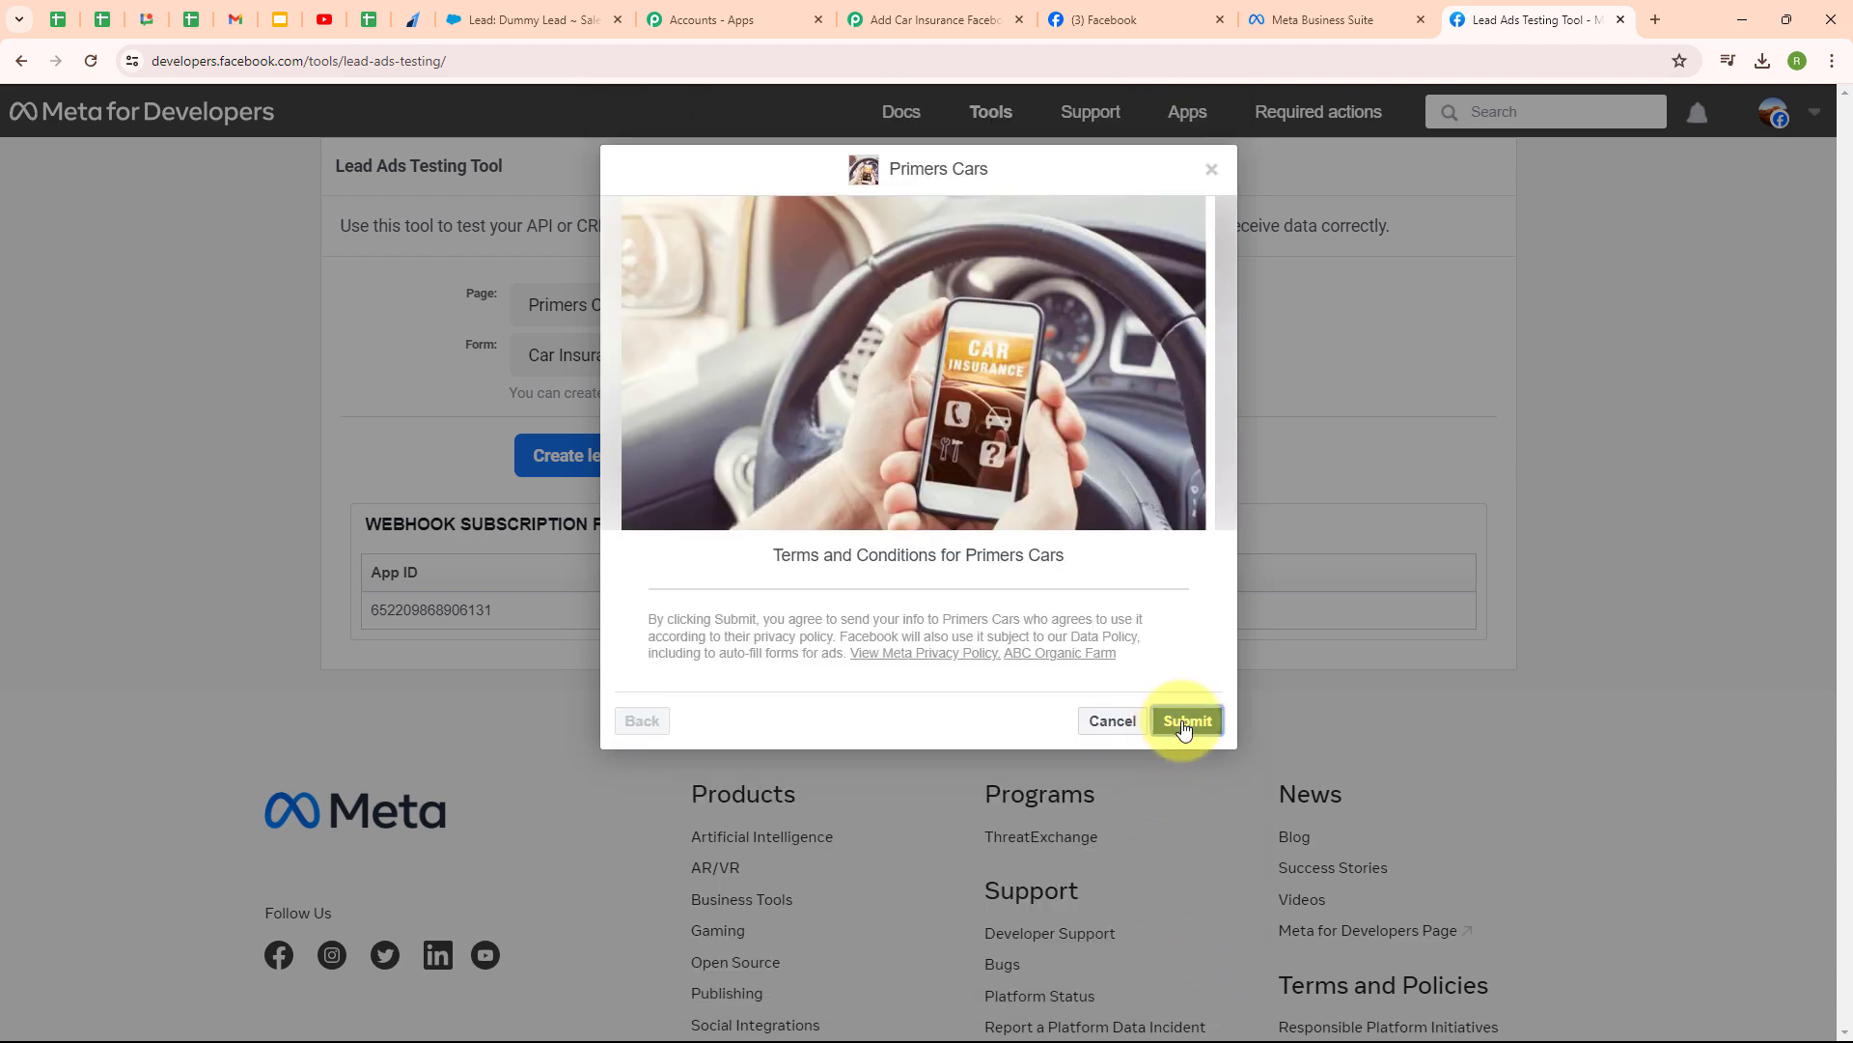
left_click(1209, 169)
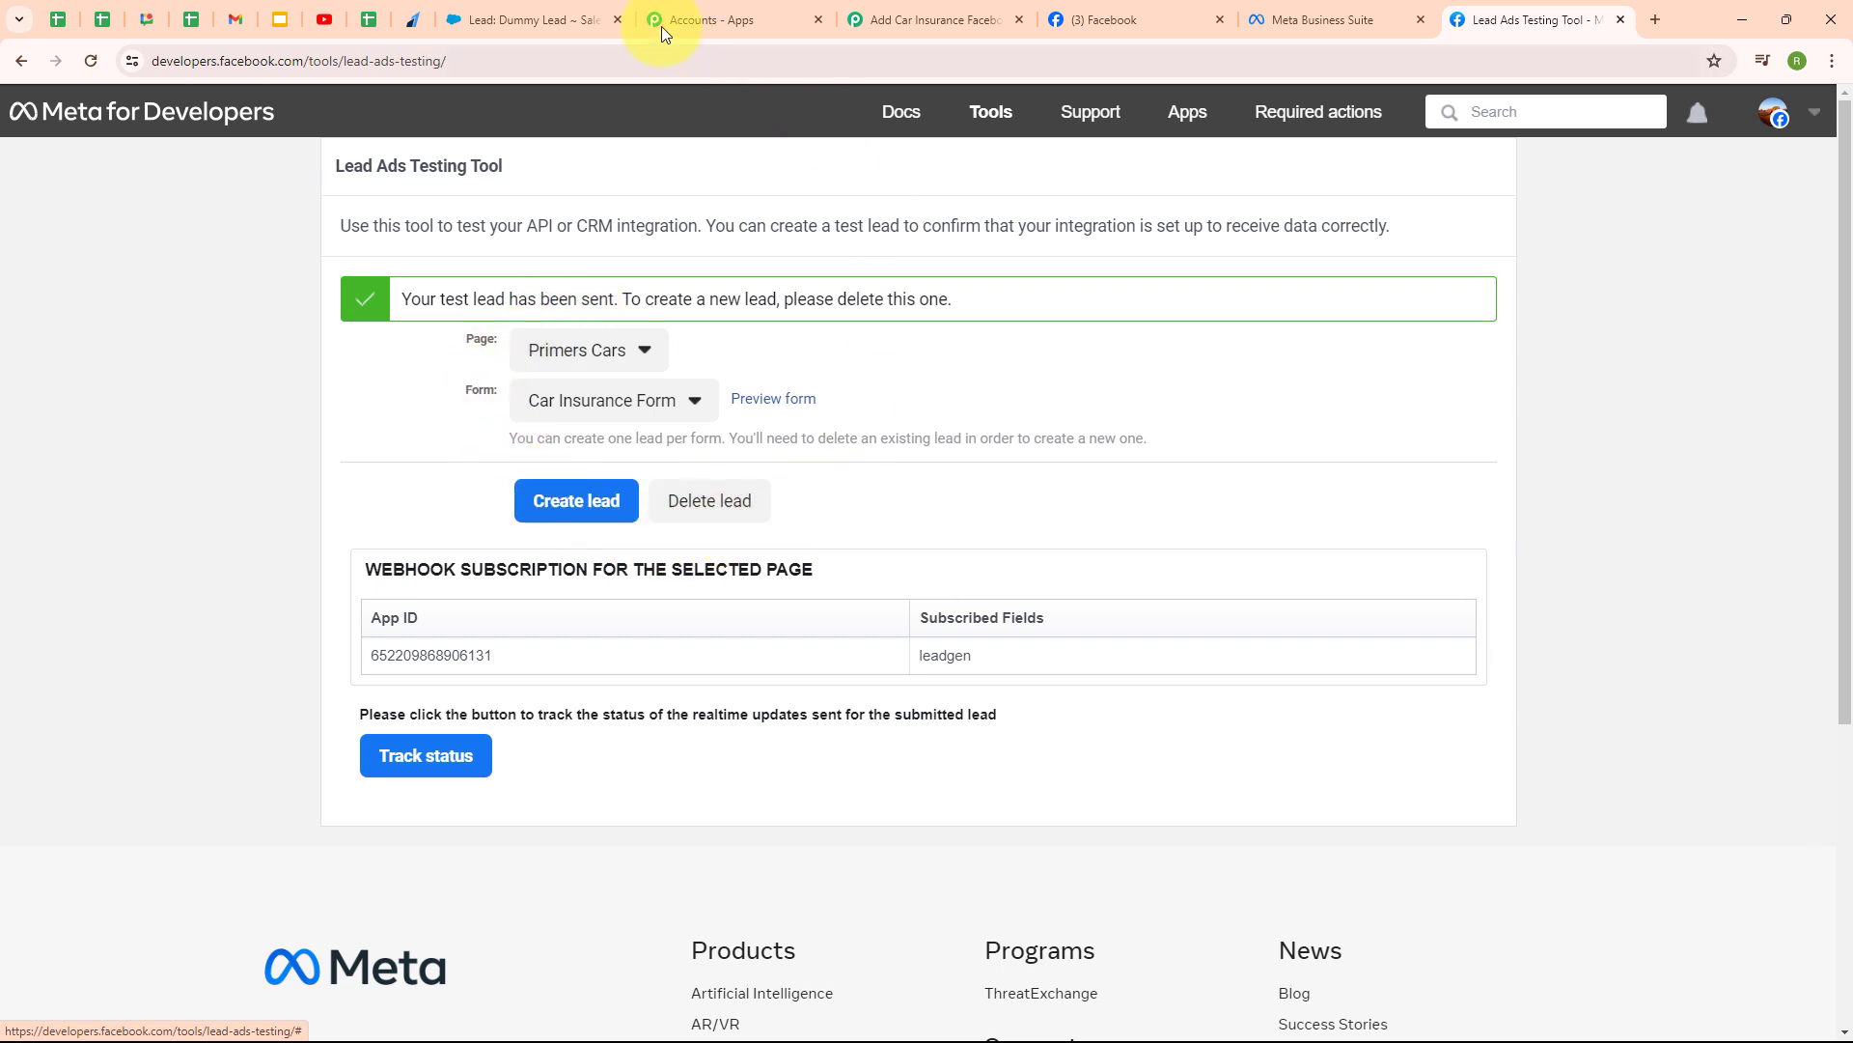
- Check the new Test Lead record's details in Salesforce, then return to the Pabbly workflow
left_click(521, 20)
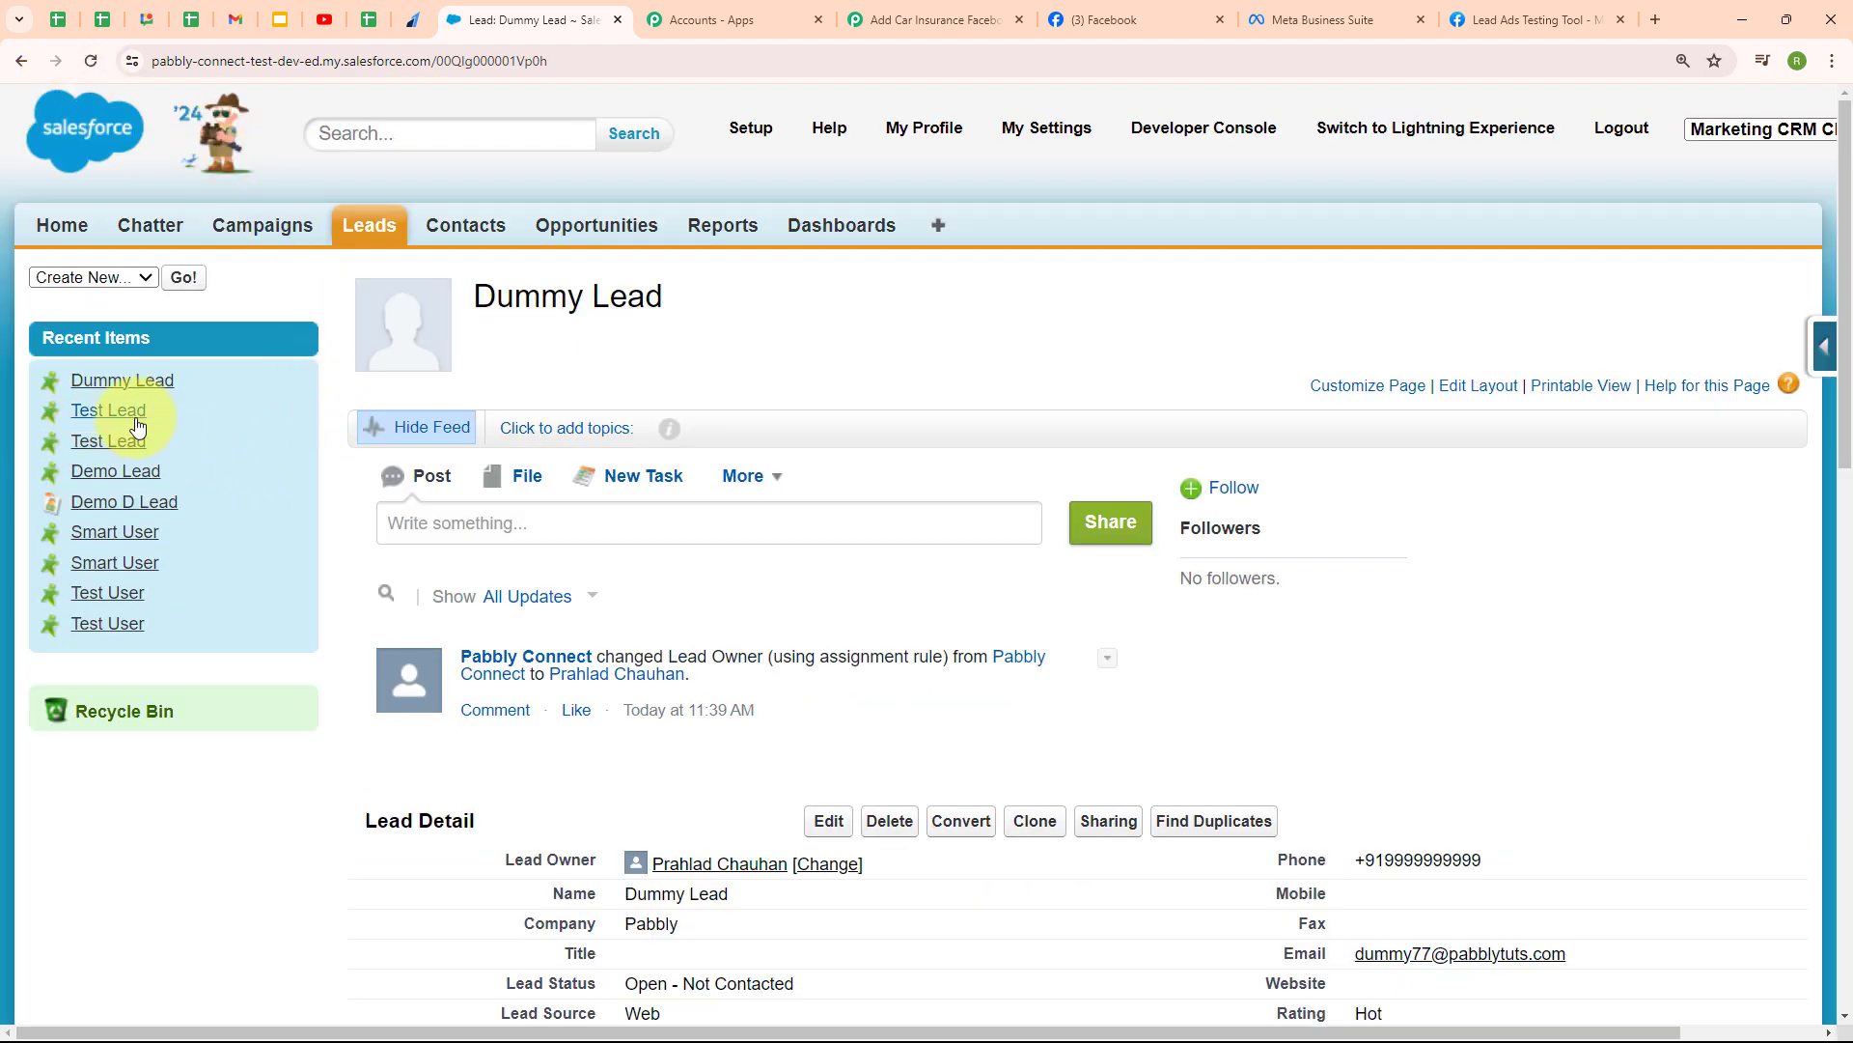
left_click(111, 419)
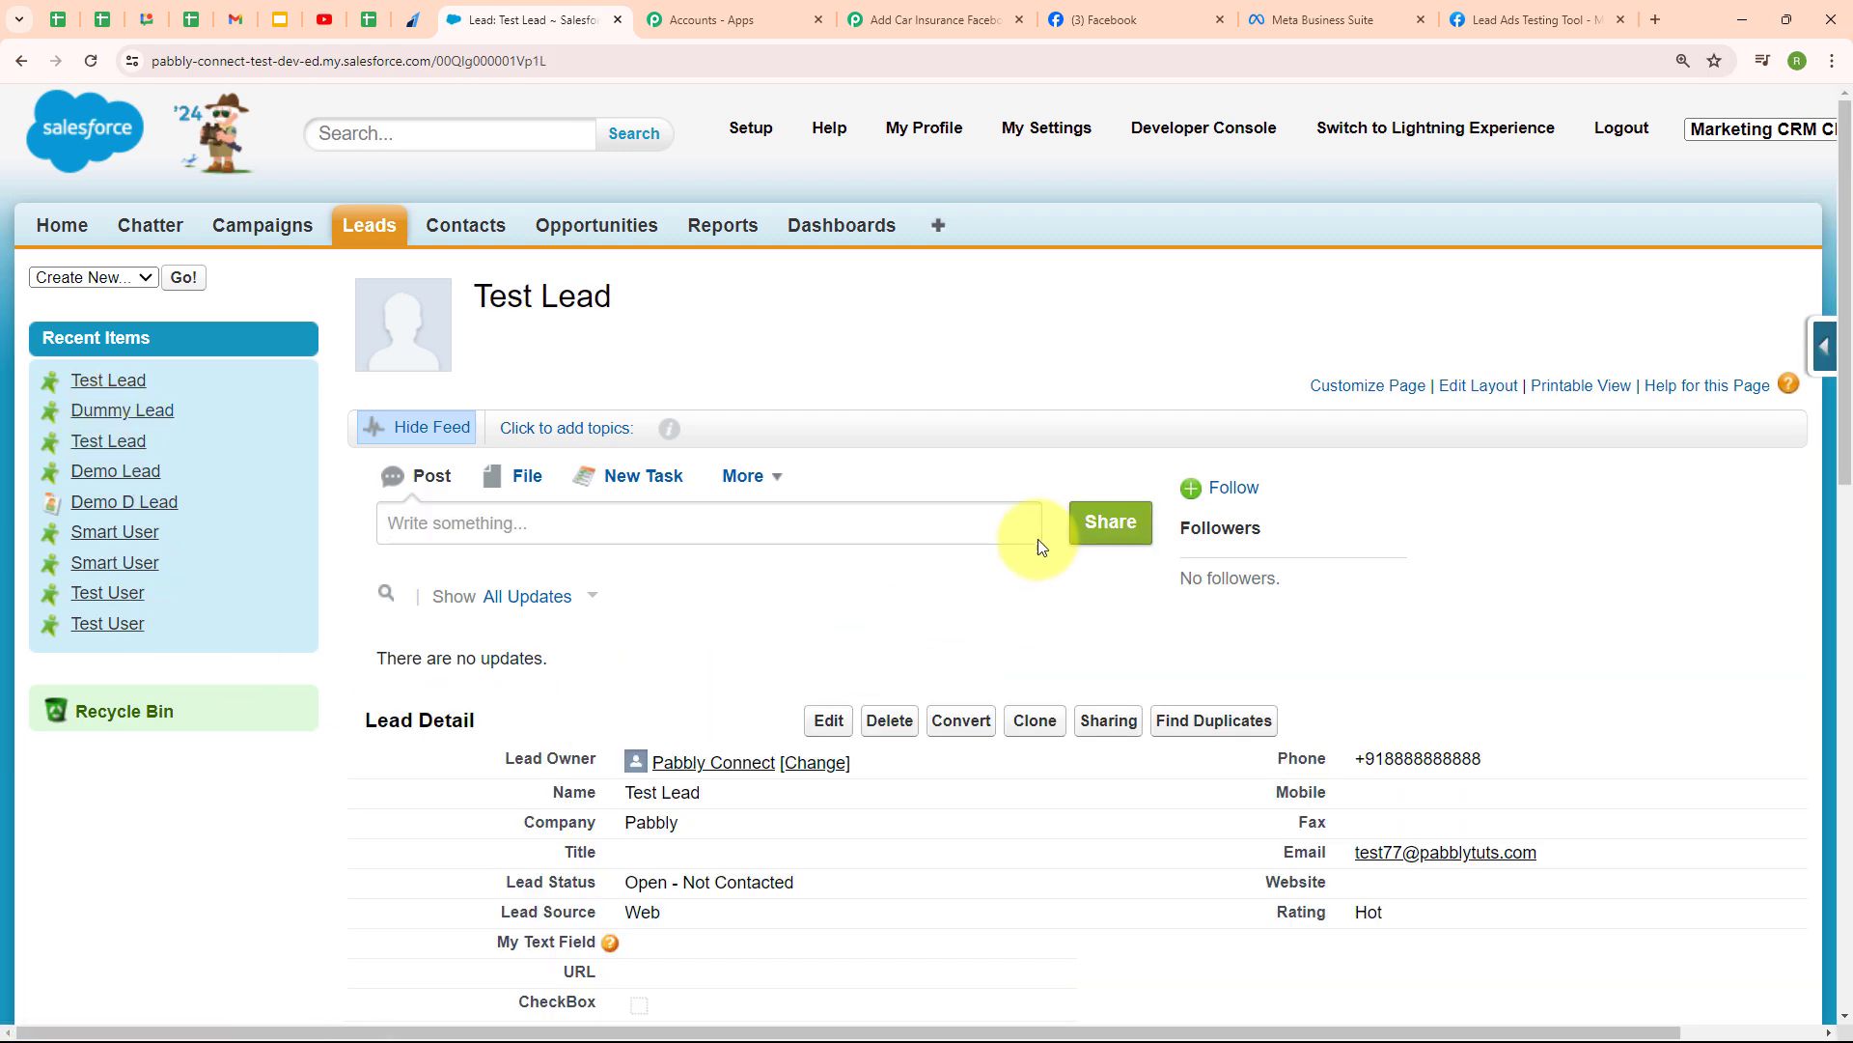
scroll(1039, 539, "down", 3)
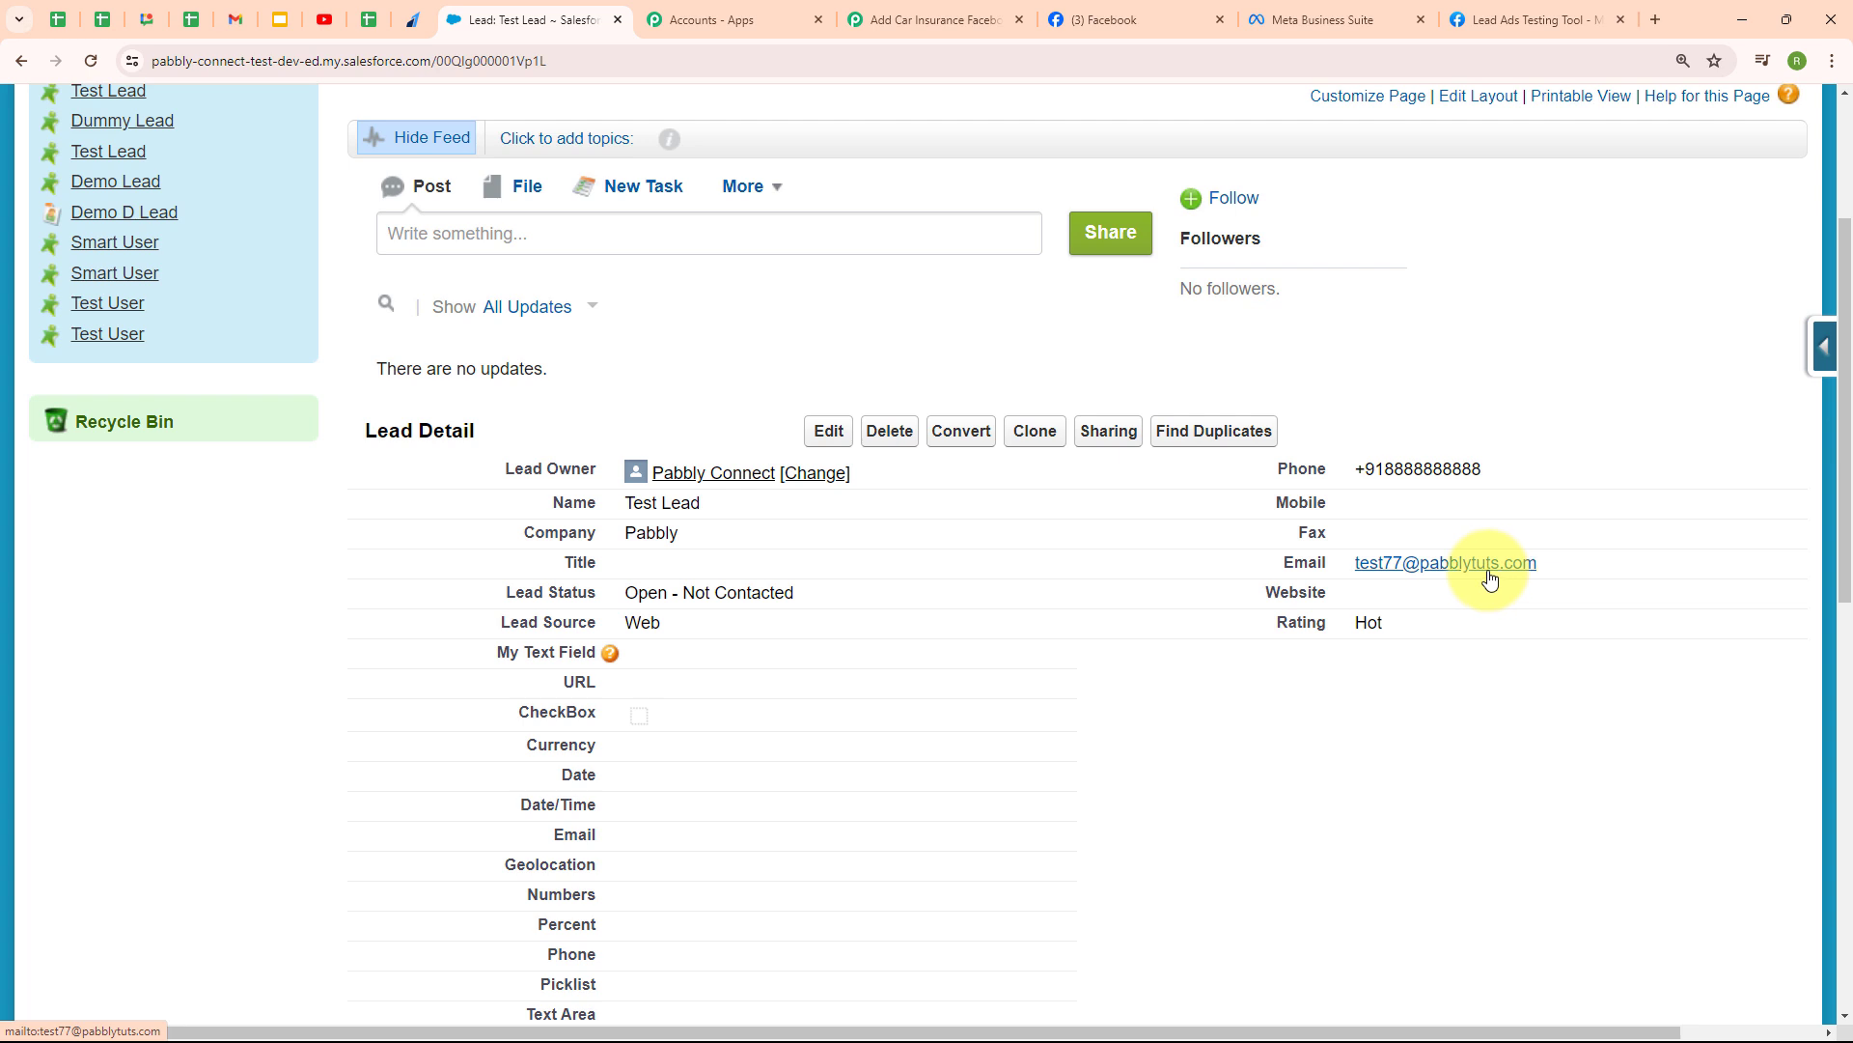
left_click(986, 10)
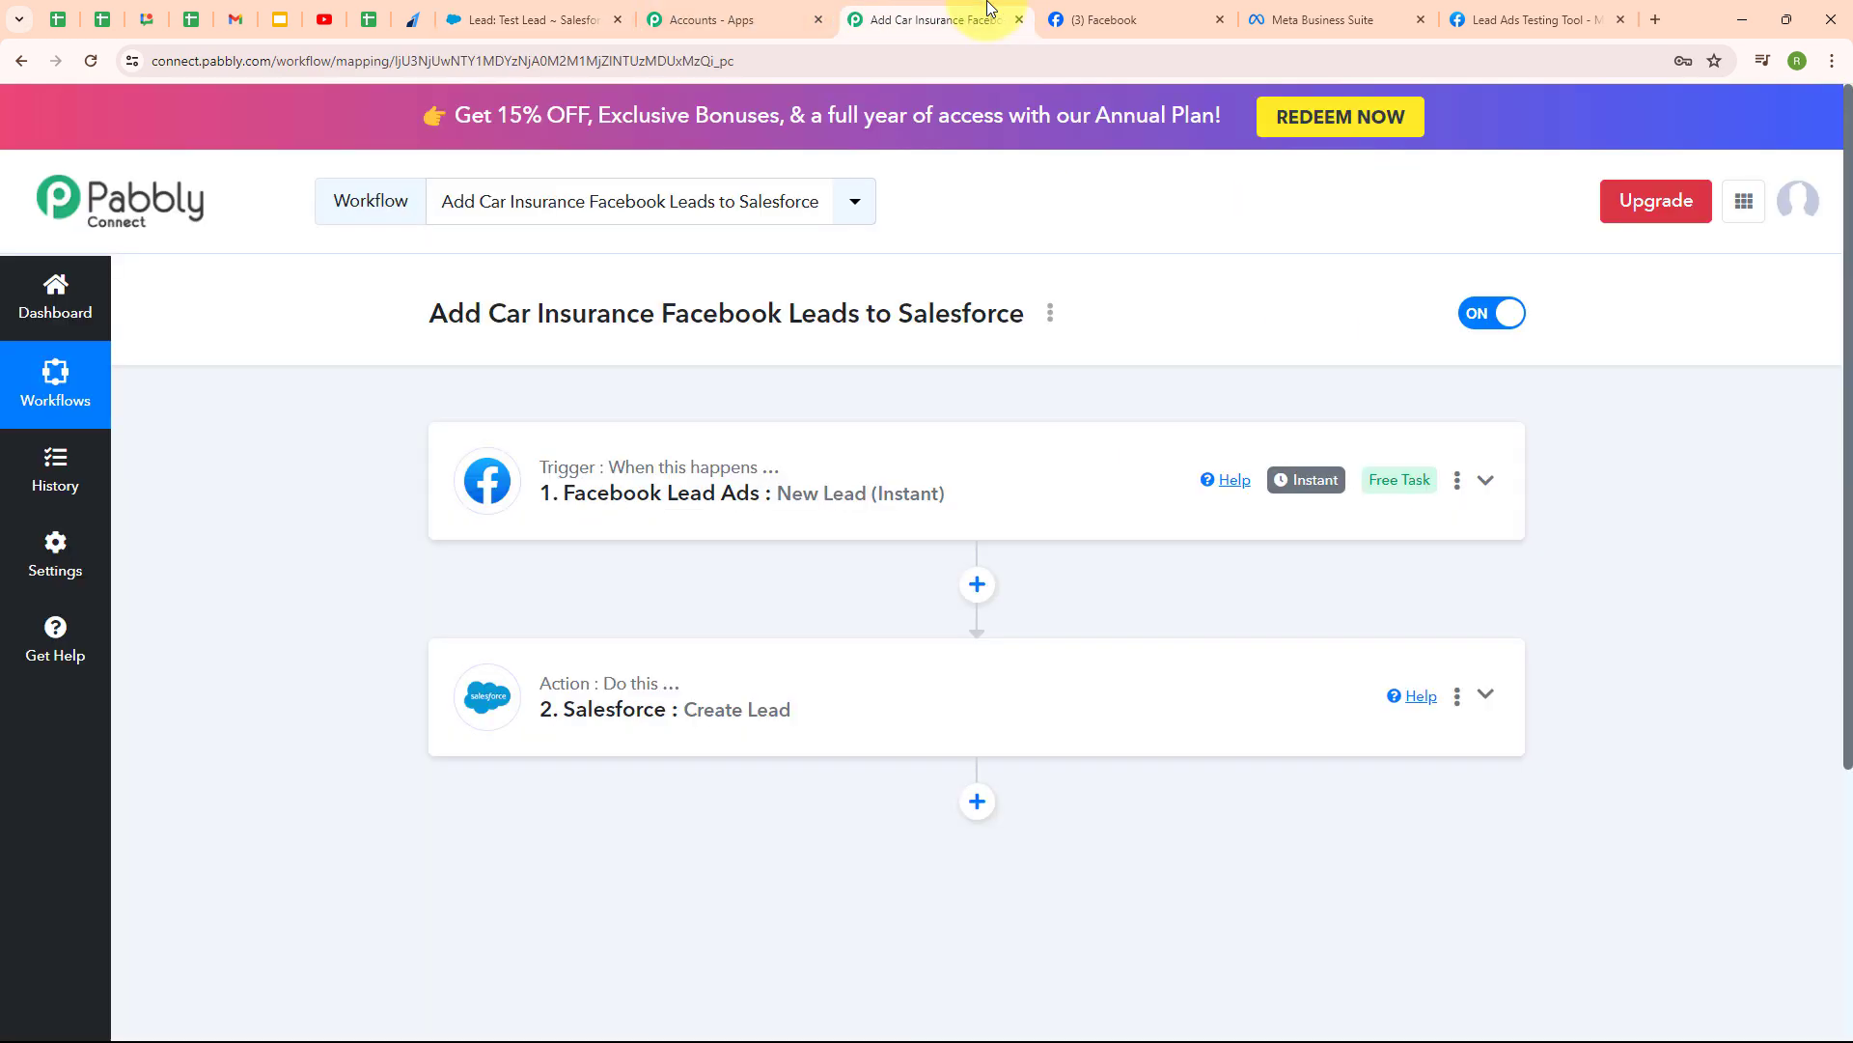